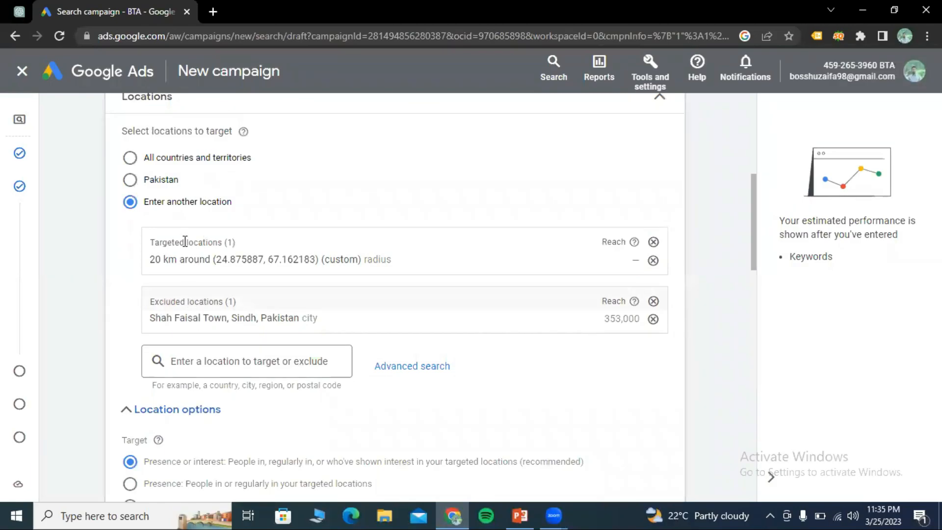
# Step: Review the campaign's target and exclude location options and its language setting
pyautogui.scroll(-2, 90, 231)
pyautogui.scroll(-2, 120, 243)
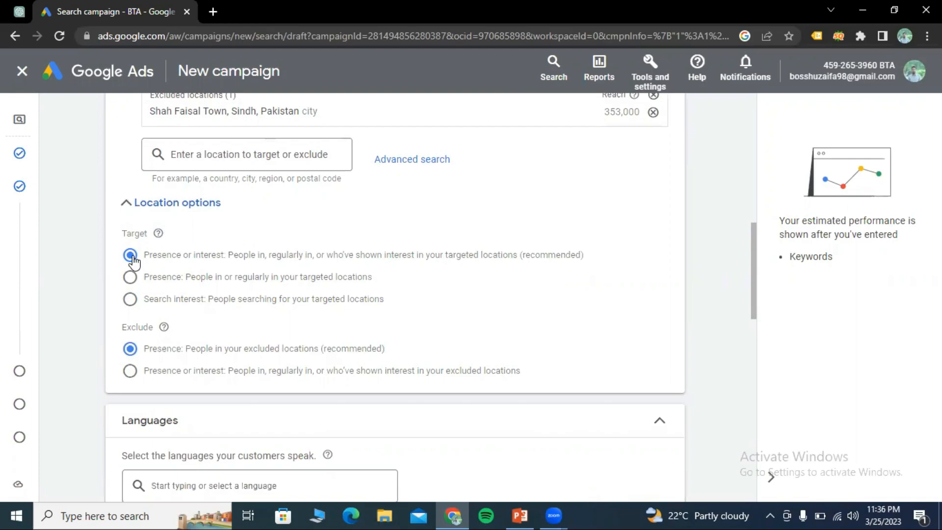
pyautogui.scroll(-1, 134, 273)
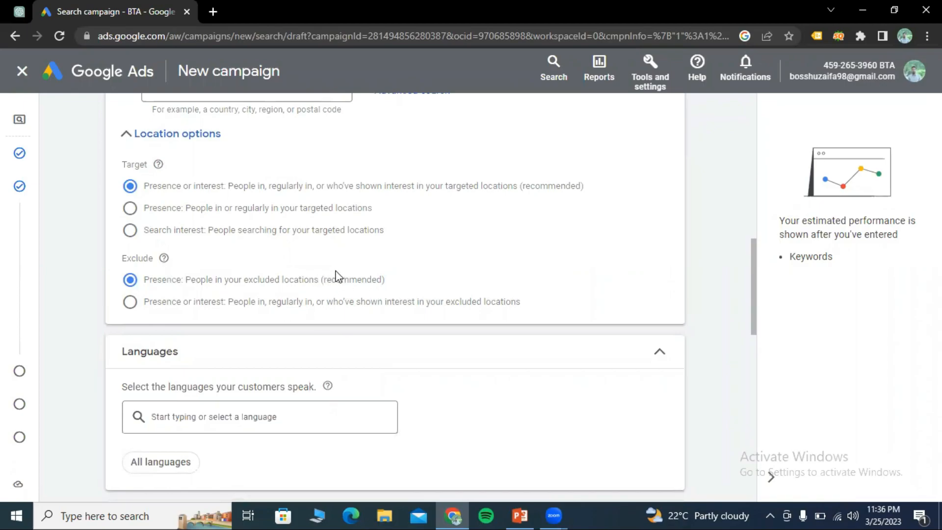
pyautogui.scroll(-1, 265, 285)
pyautogui.scroll(-1, 271, 270)
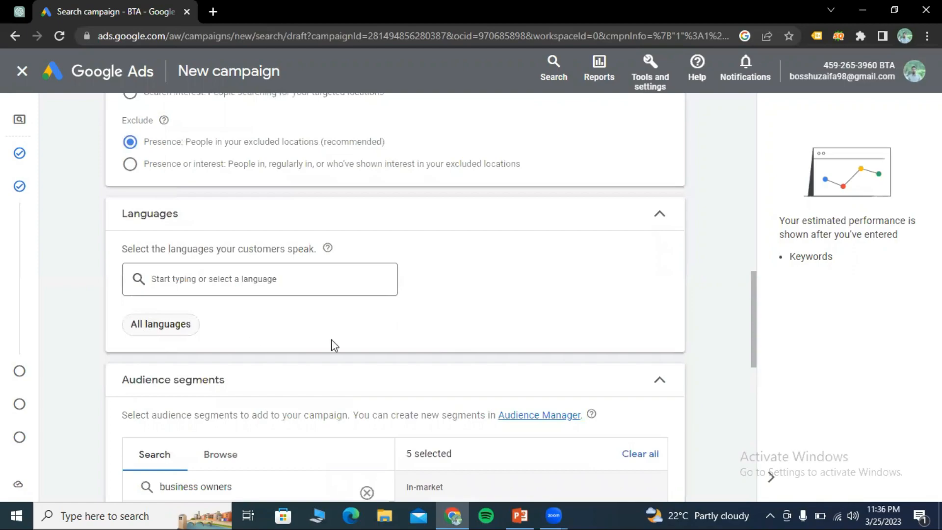
# Step: Examine the selected in-market audience segments and the campaign's targeting and observation setting
pyautogui.scroll(-2, 441, 312)
pyautogui.scroll(-3, 443, 309)
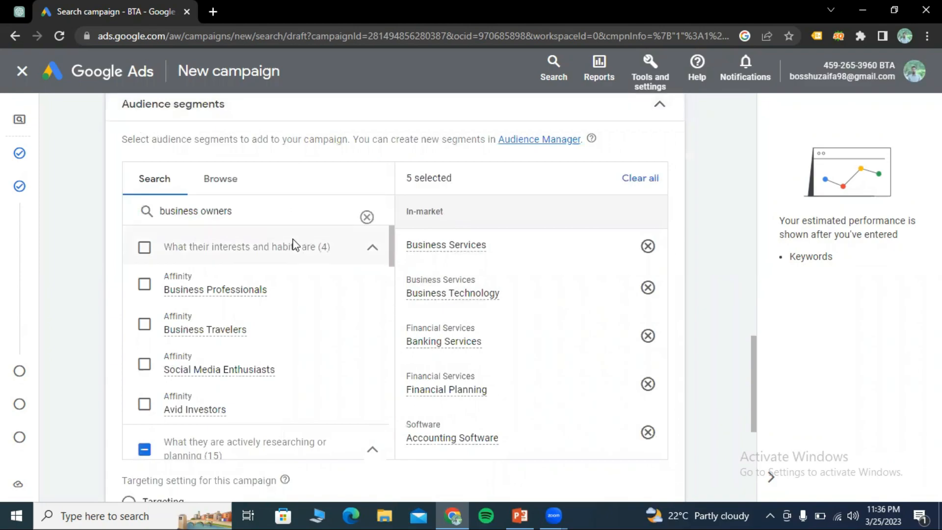
pyautogui.scroll(-1, 293, 246)
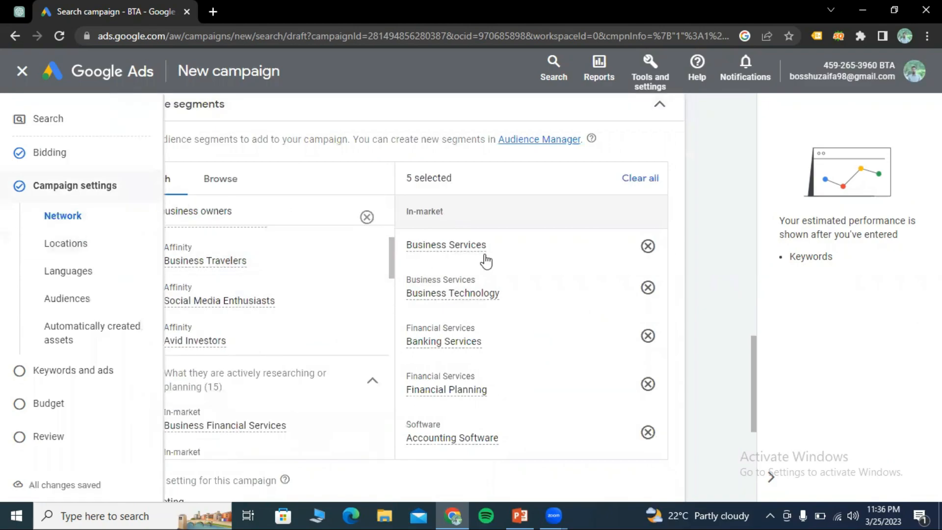
pyautogui.scroll(-1, 733, 209)
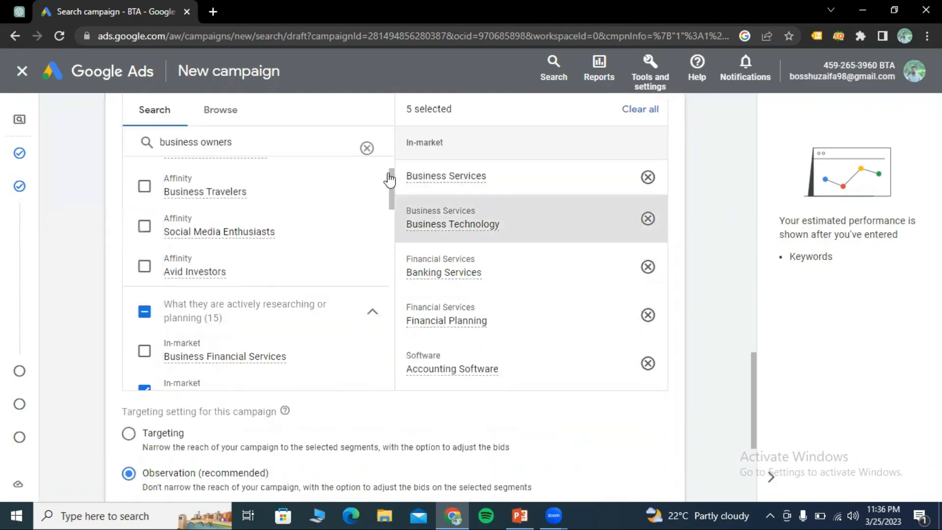
pyautogui.scroll(1, 702, 194)
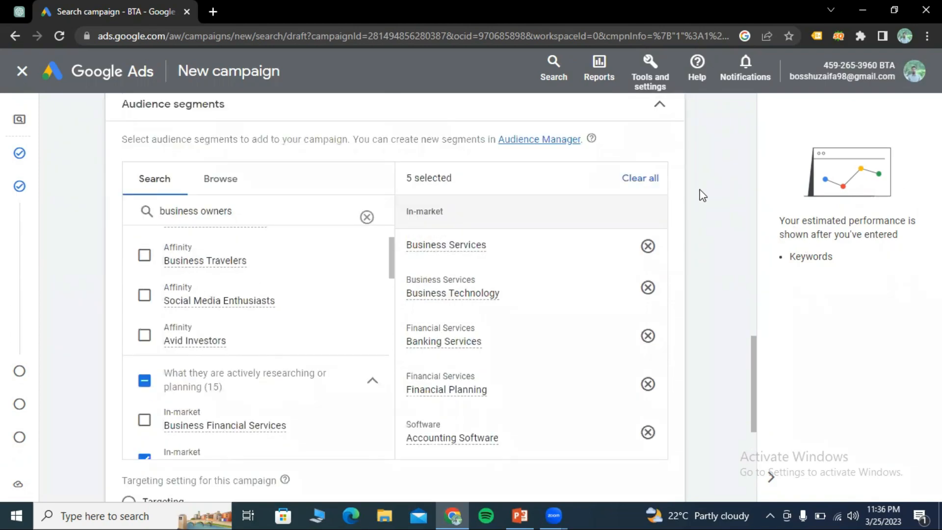
pyautogui.scroll(-1, 702, 195)
pyautogui.scroll(2, 703, 195)
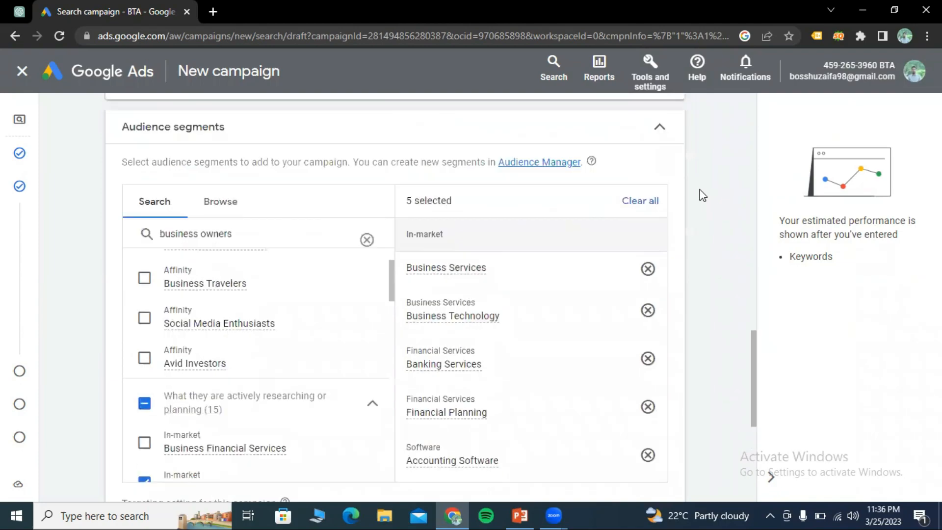
pyautogui.scroll(-1, 703, 196)
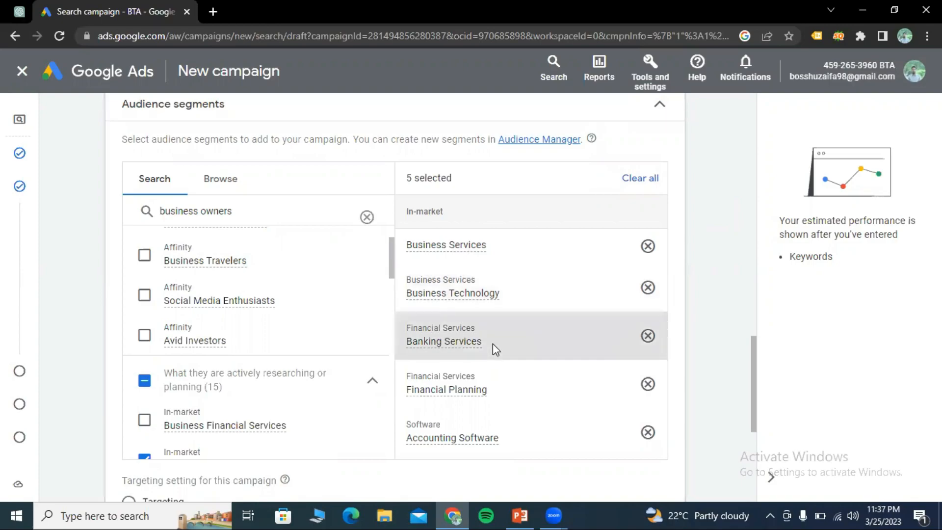
pyautogui.scroll(-3, 510, 370)
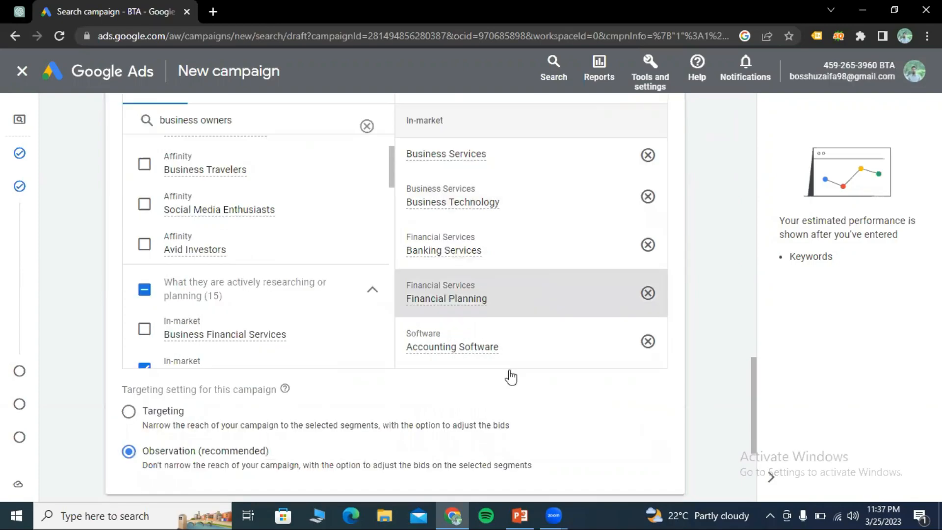
pyautogui.scroll(3, 552, 328)
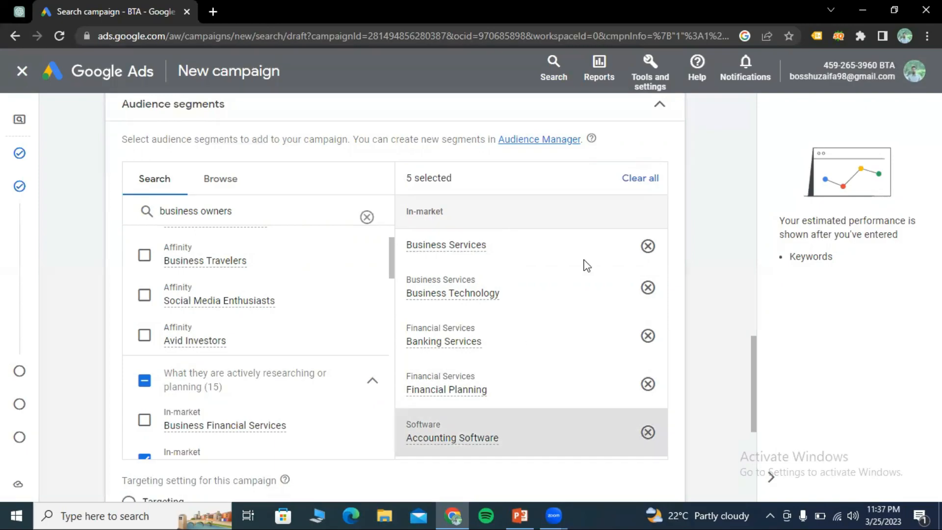
pyautogui.scroll(-4, 586, 275)
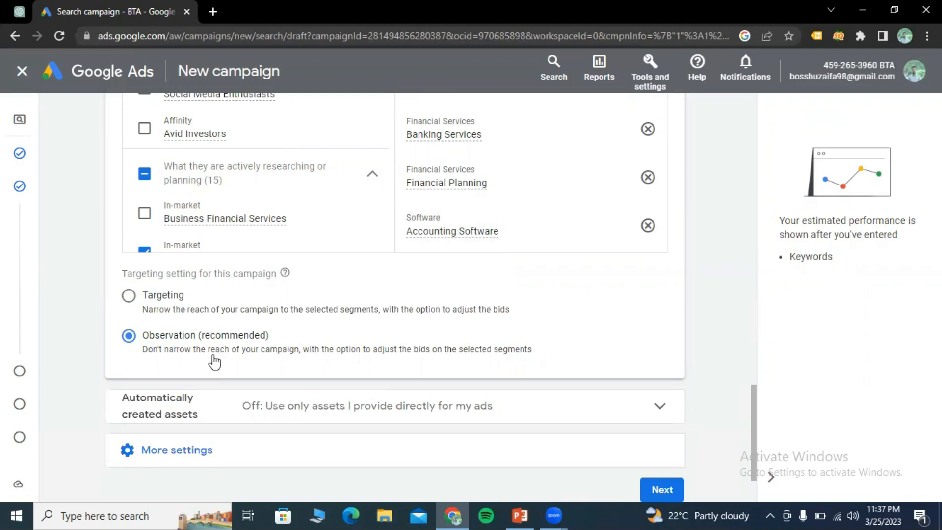
pyautogui.scroll(-1, 187, 281)
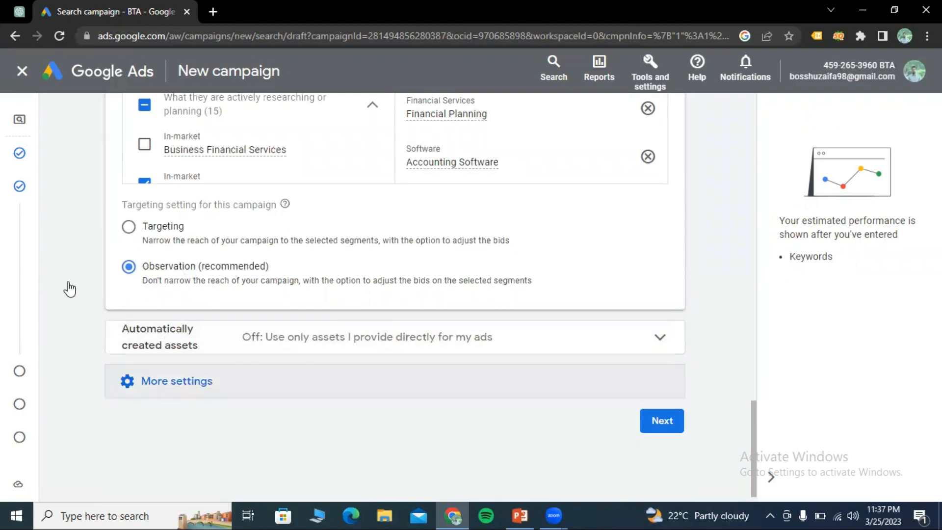
# Step: Recheck the campaign settings from the networks down to the additional settings and continue to the keywords and ads stage
pyautogui.scroll(20, 311, 309)
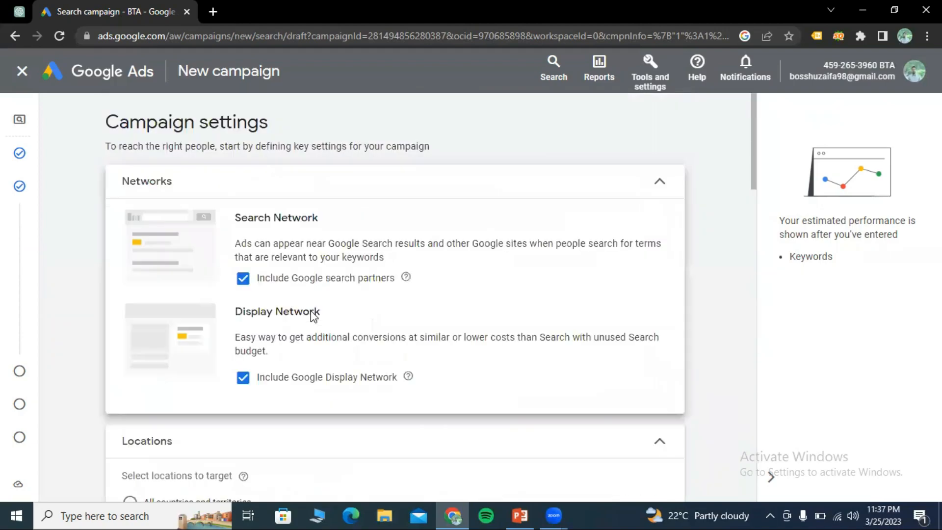
pyautogui.scroll(-15, 312, 317)
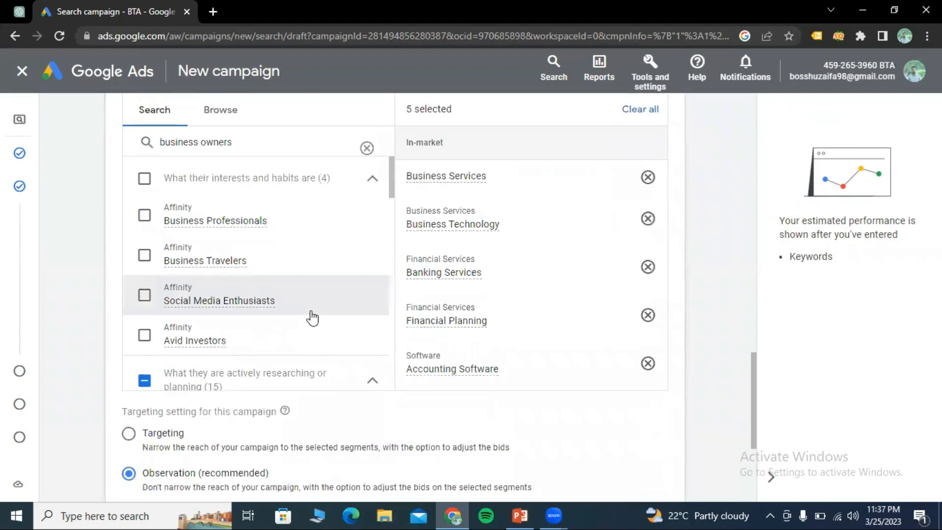
pyautogui.scroll(-5, 312, 318)
pyautogui.scroll(-5, 673, 371)
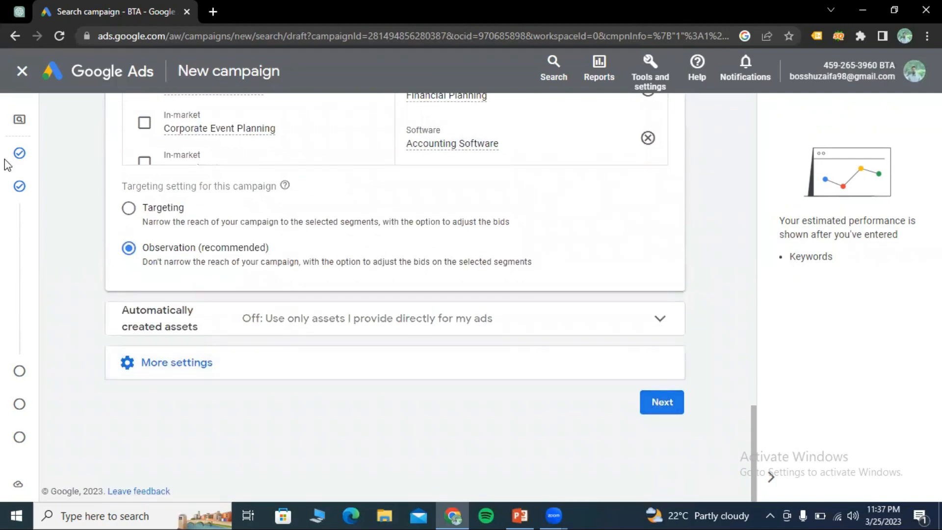
pyautogui.moveTo(20, 162)
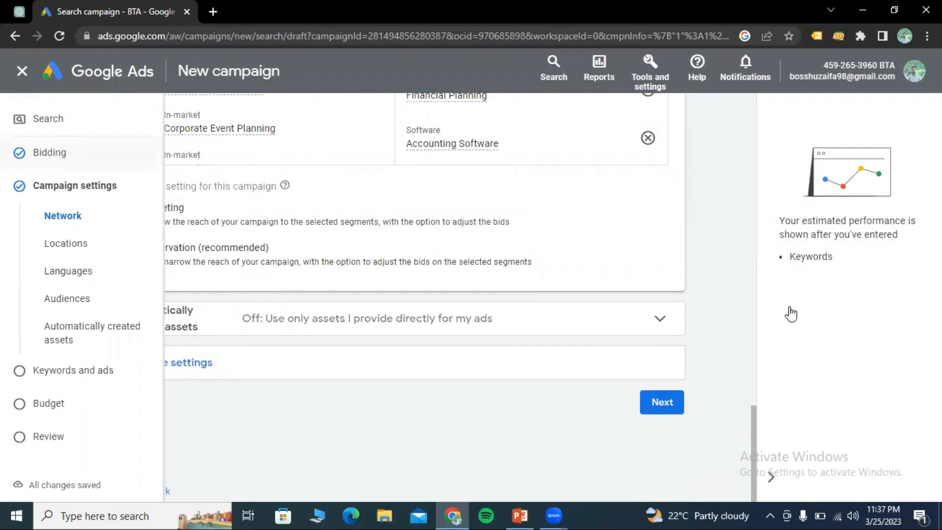
pyautogui.click(652, 407)
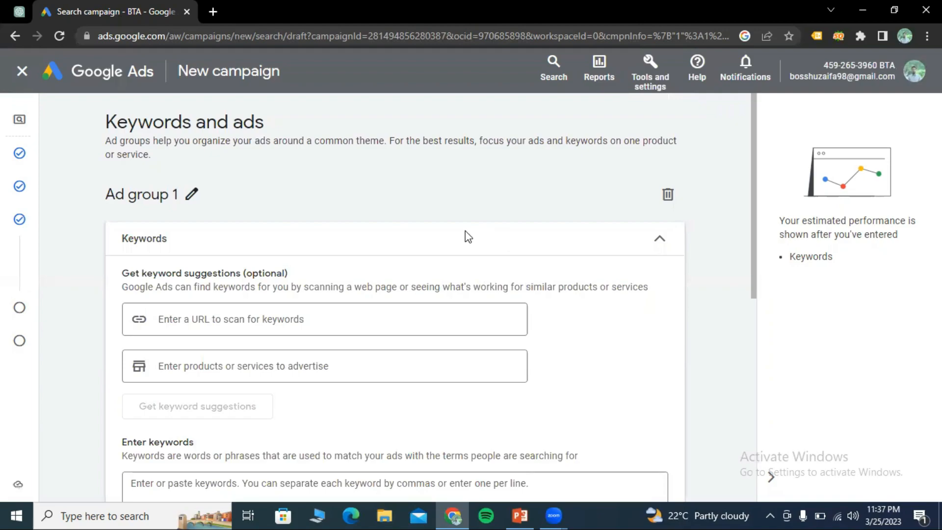
# Step: Look over the ad group's keyword entry fields and the ad's call and headline sections
pyautogui.scroll(-5, 728, 256)
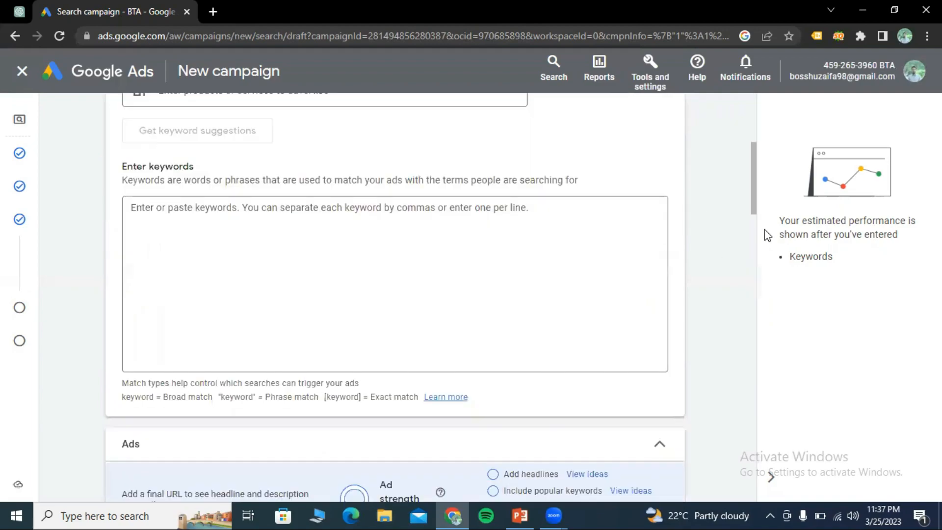
pyautogui.scroll(-7, 677, 241)
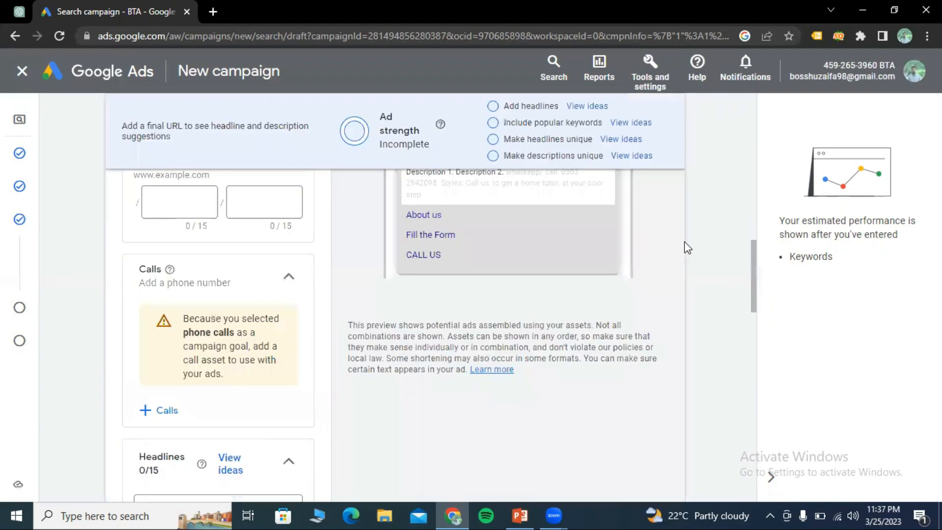
pyautogui.scroll(-4, 684, 246)
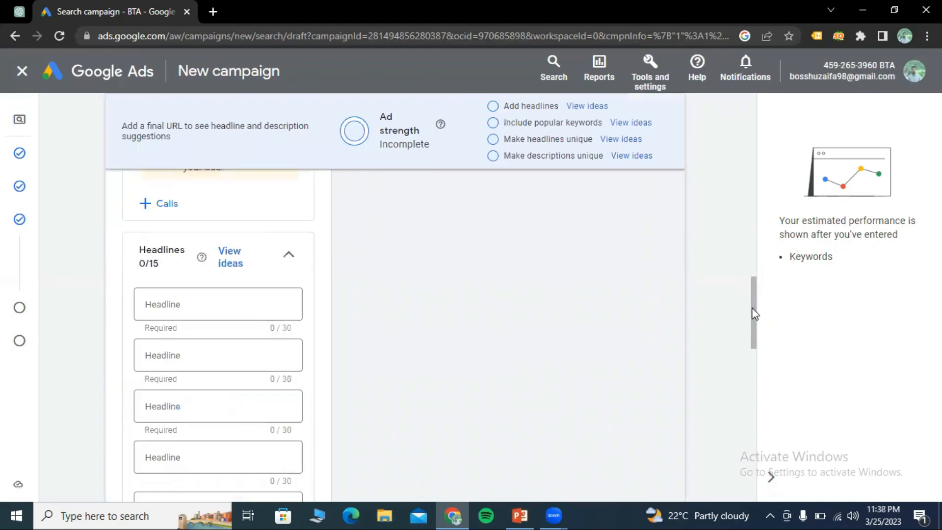
pyautogui.scroll(5, 745, 311)
pyautogui.scroll(11, 700, 314)
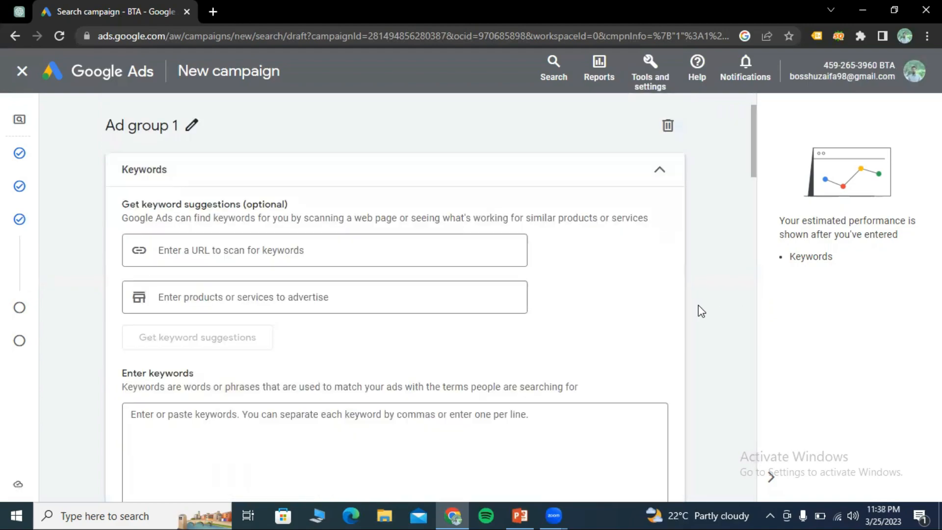
pyautogui.scroll(1, 699, 305)
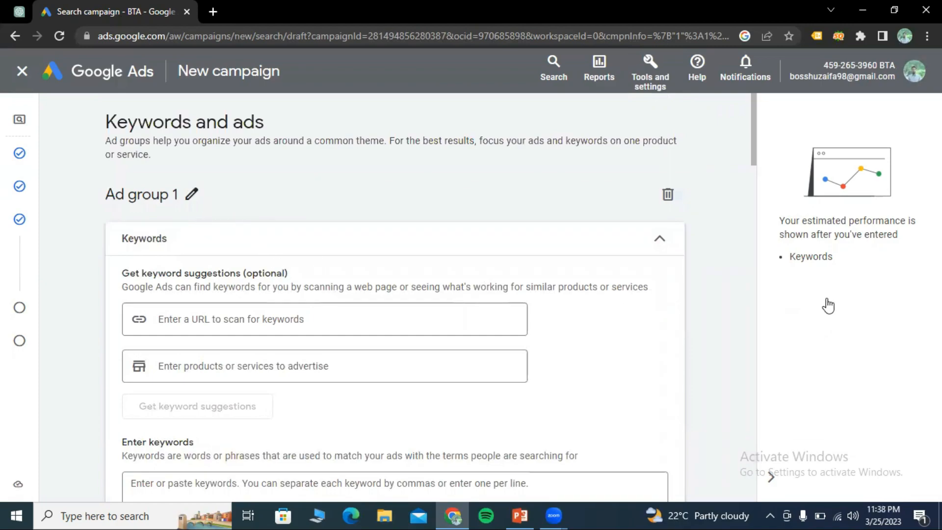
pyautogui.scroll(-1, 711, 265)
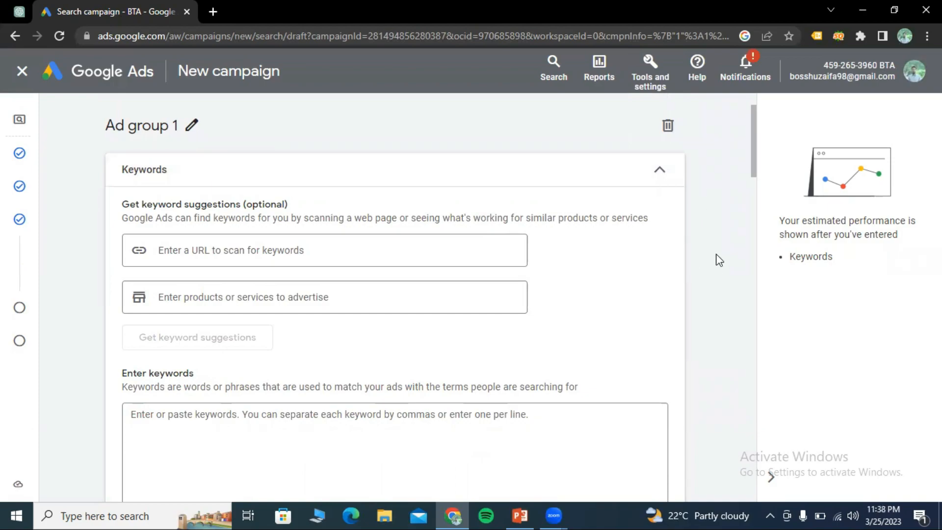
pyautogui.click(384, 254)
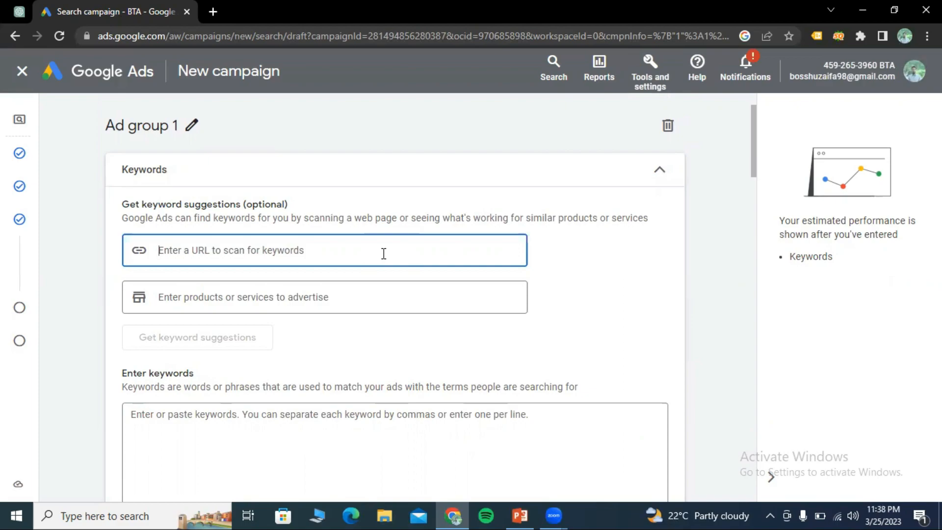
pyautogui.click(212, 11)
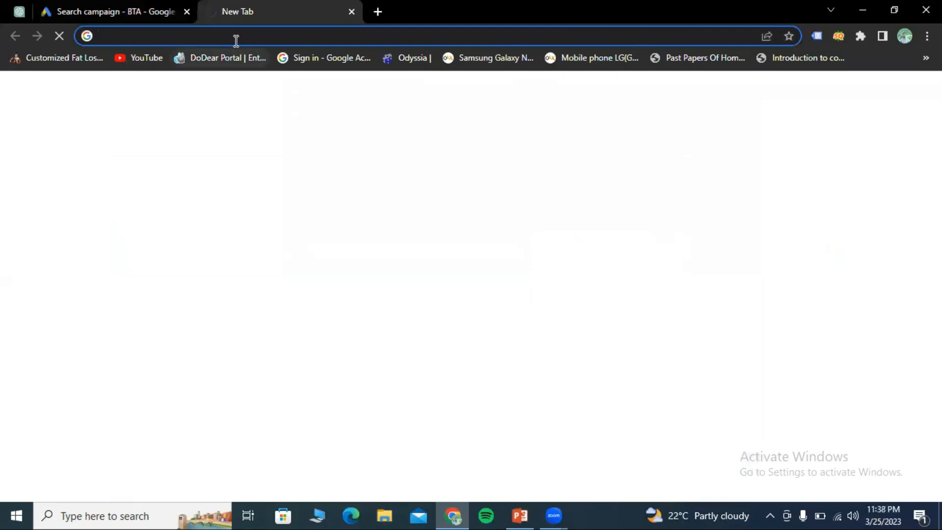
pyautogui.click(236, 37)
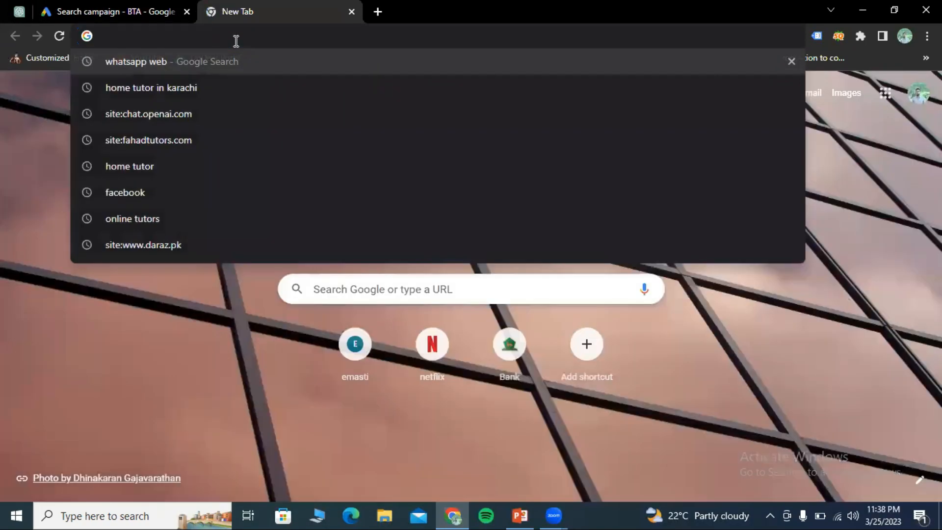
pyautogui.write('www')
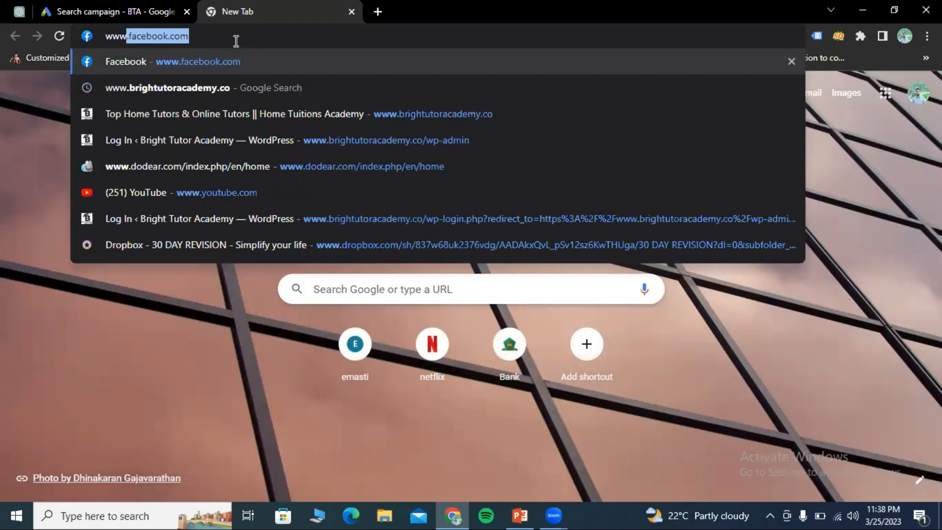
pyautogui.write('.')
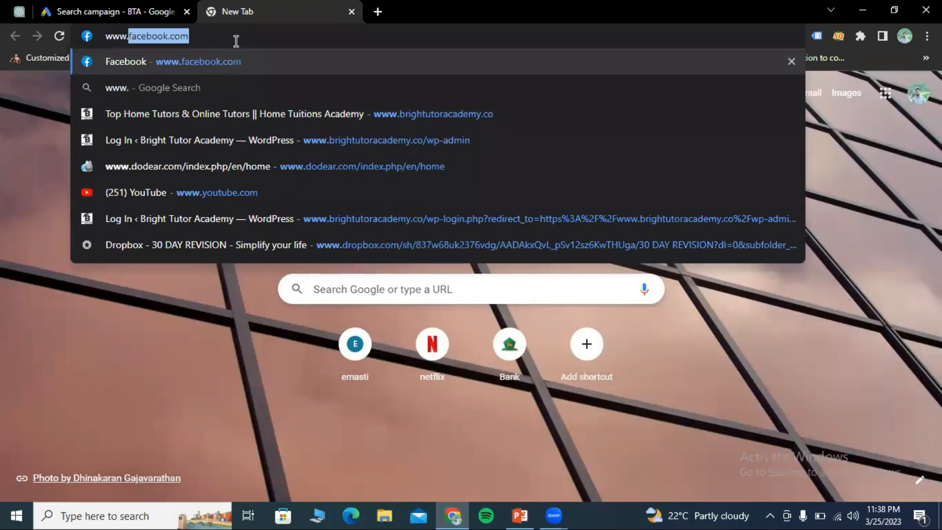
pyautogui.write('fahad')
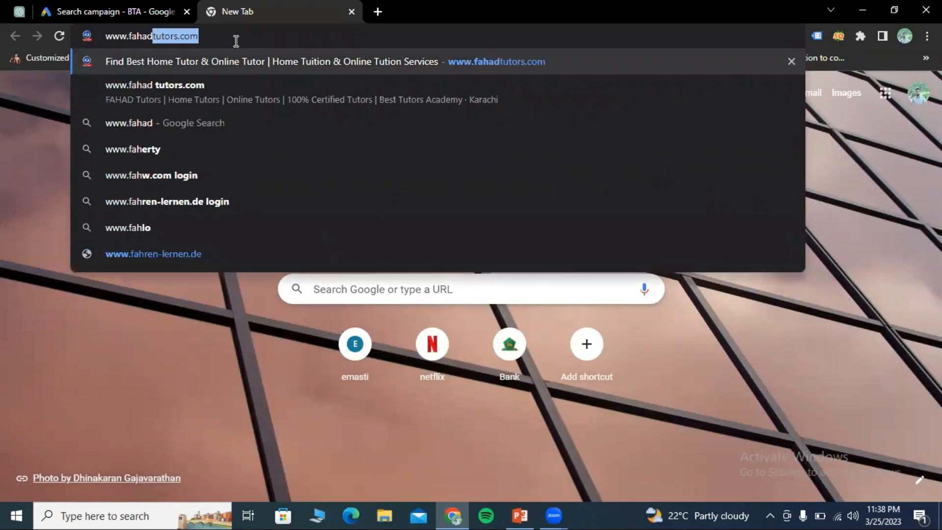
pyautogui.press('Right')
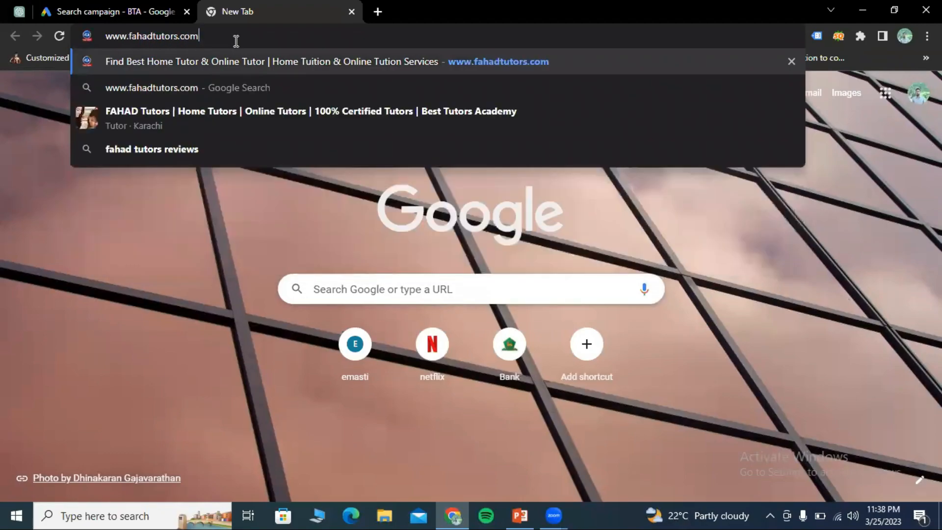
pyautogui.press('Return')
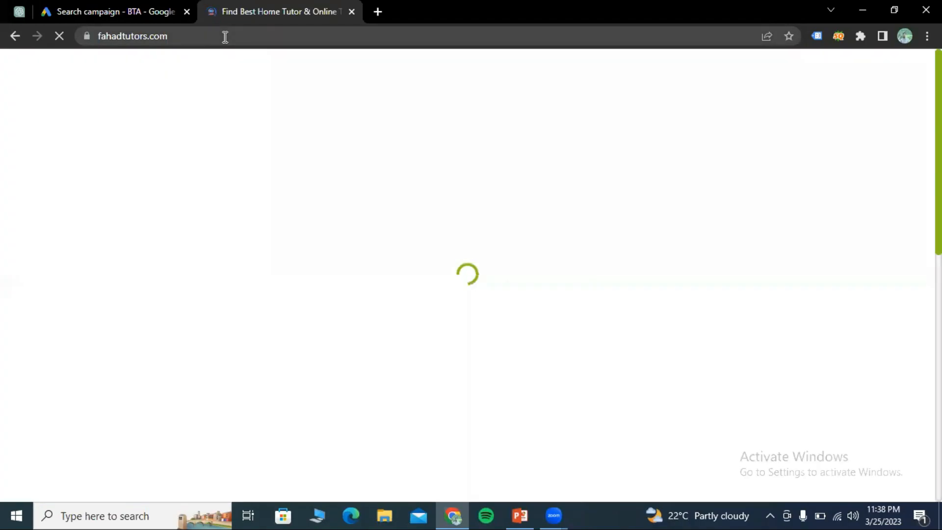
# Step: Copy the fahadtutors.com web address and return to the Google Ads campaign draft
pyautogui.click(225, 36)
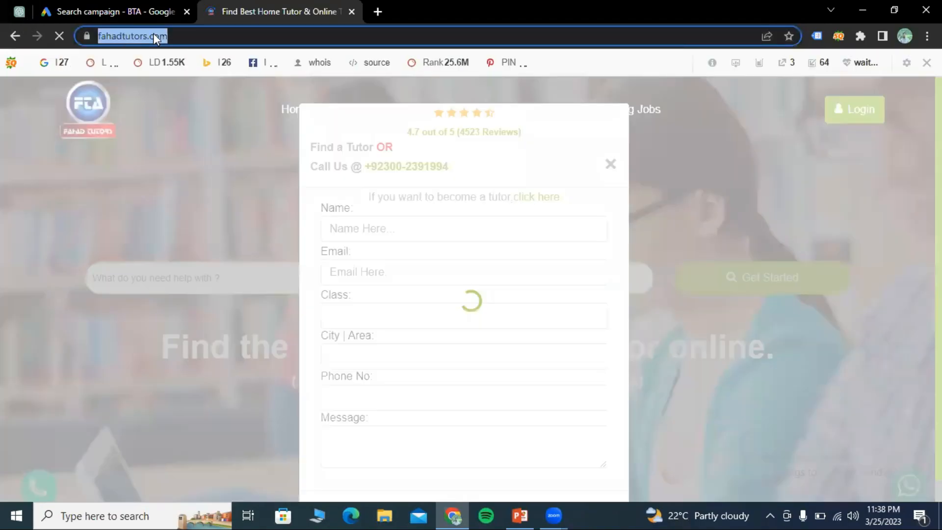
pyautogui.rightClick(153, 34)
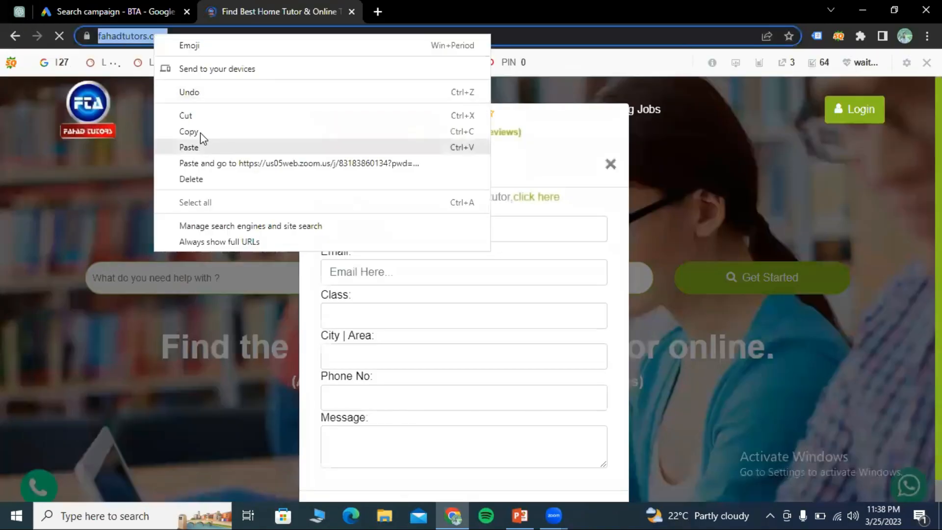
pyautogui.click(200, 133)
pyautogui.click(119, 10)
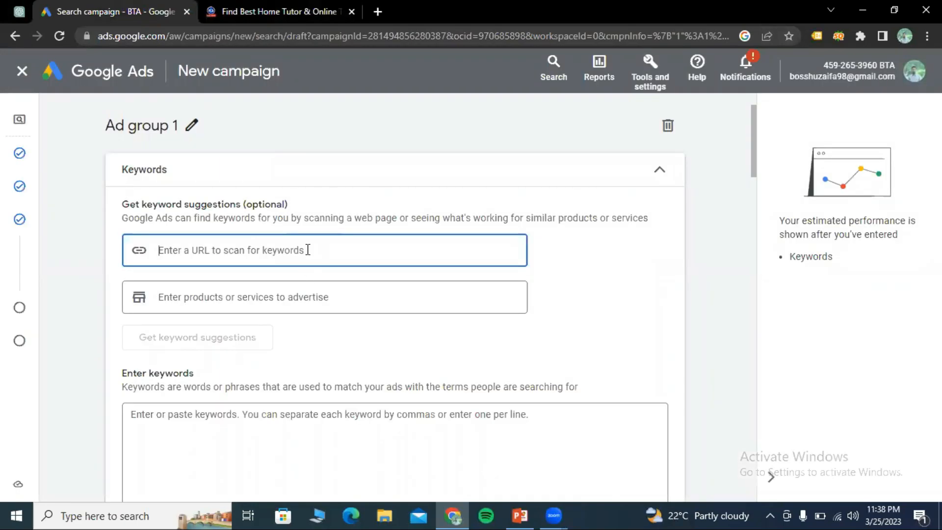
pyautogui.hotkey('ctrl', 'v')
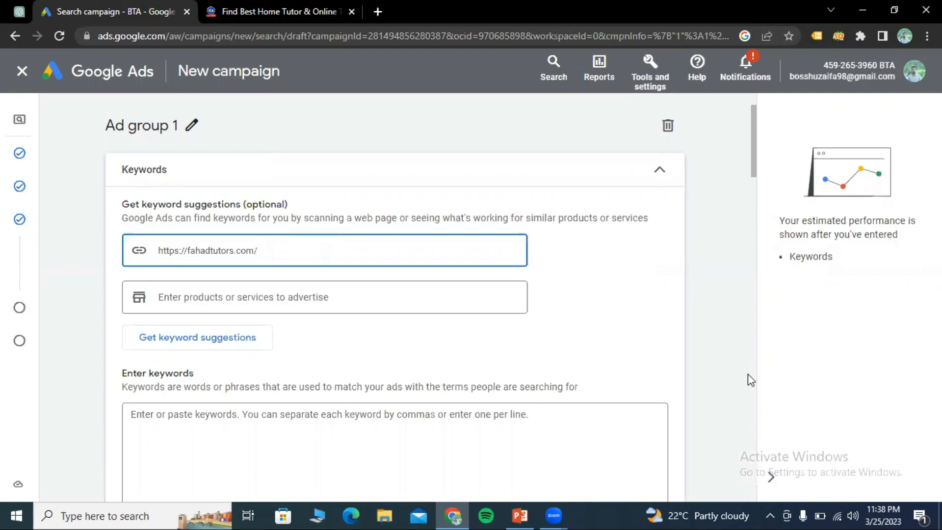
pyautogui.scroll(-3, 251, 352)
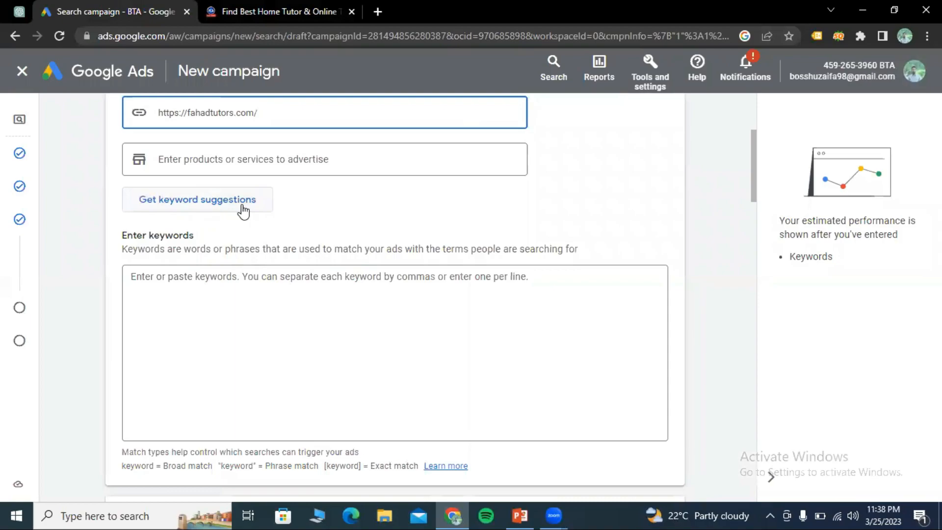
pyautogui.click(60, 95)
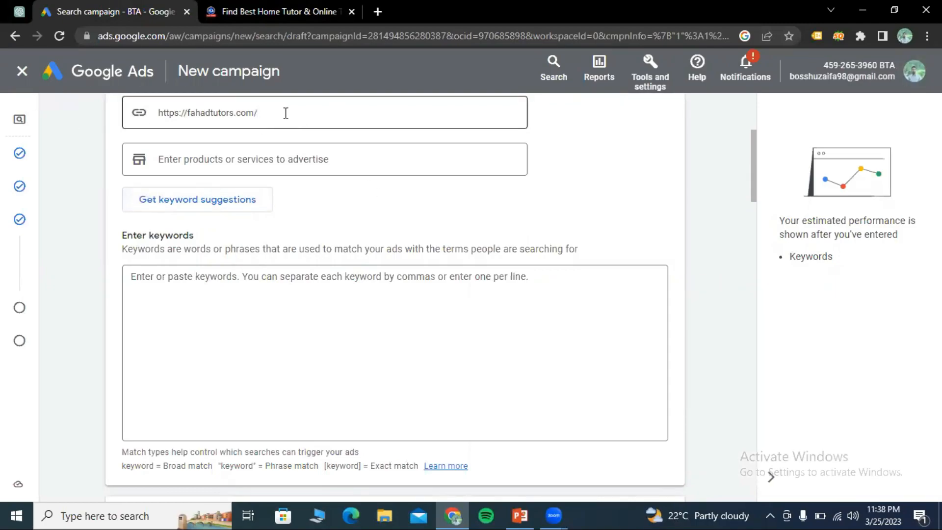
pyautogui.scroll(1, 243, 186)
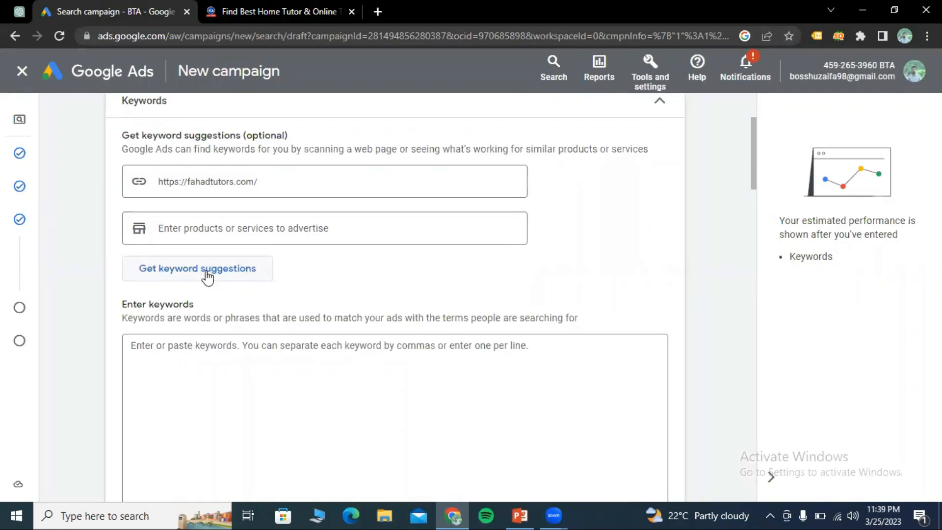
# Step: Add "educational counsaltant" as the product or service to advertise and get the keyword suggestions for the ad group
pyautogui.click(271, 228)
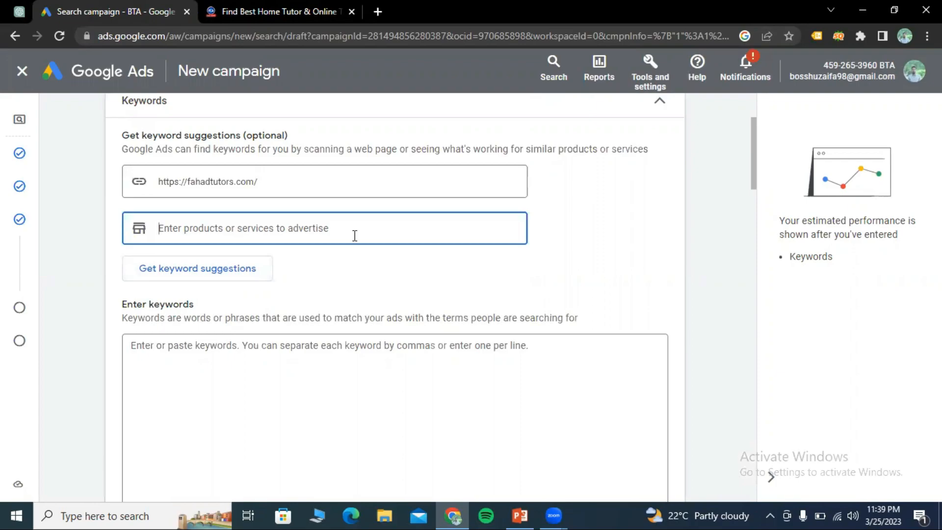
pyautogui.write('edu')
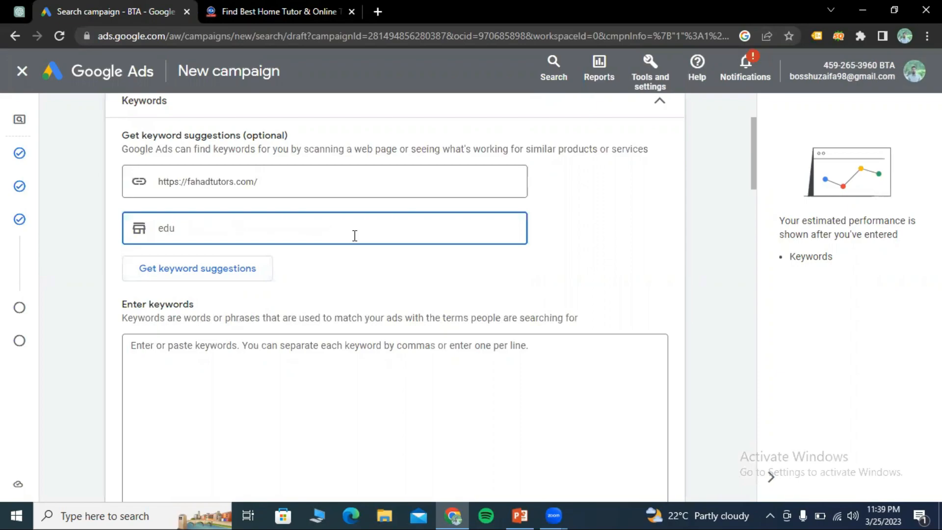
pyautogui.write('cational counsaltant')
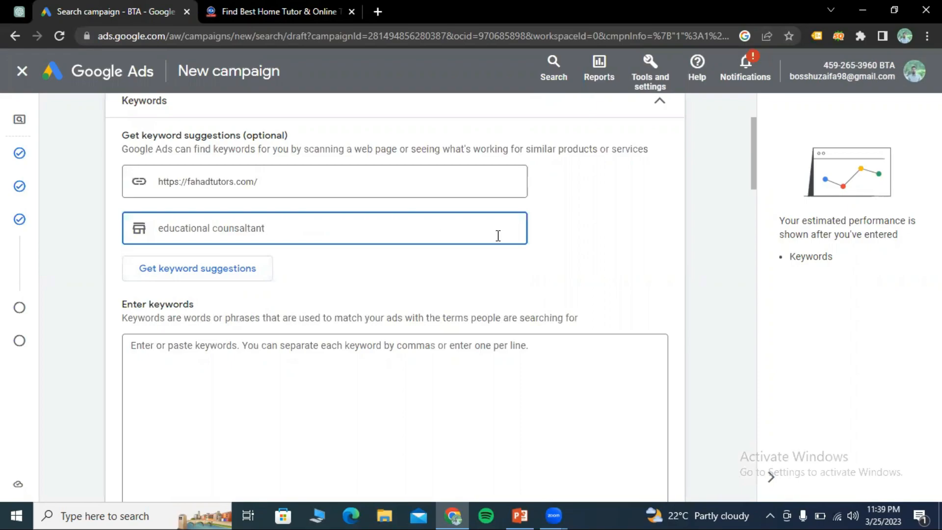
pyautogui.click(582, 276)
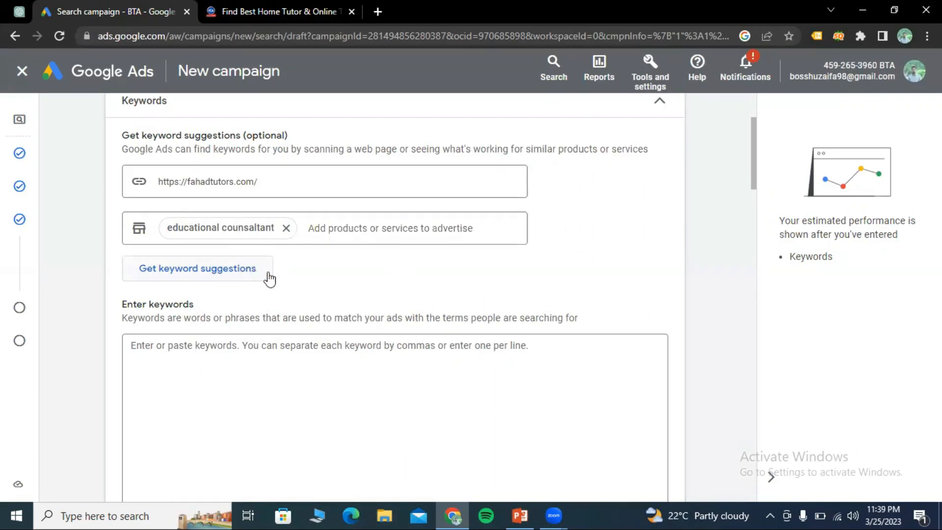
pyautogui.scroll(-1, 250, 244)
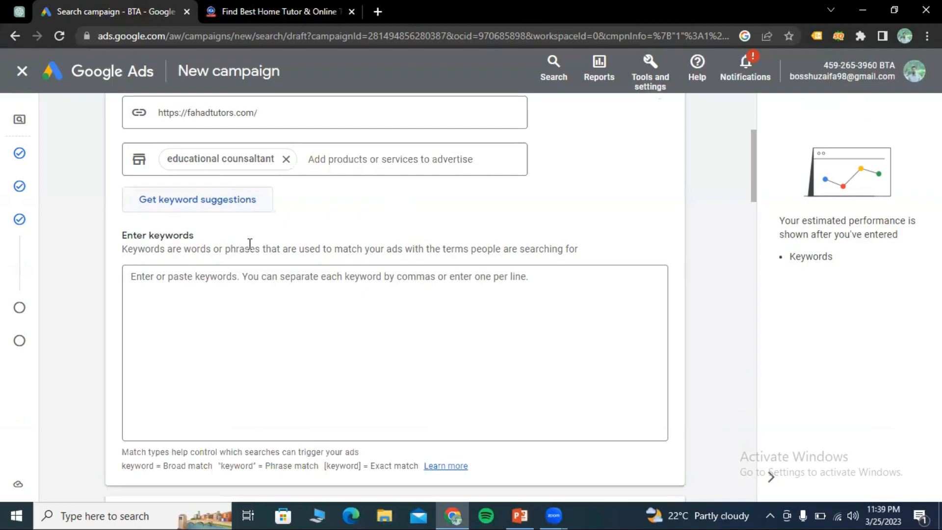
pyautogui.click(238, 200)
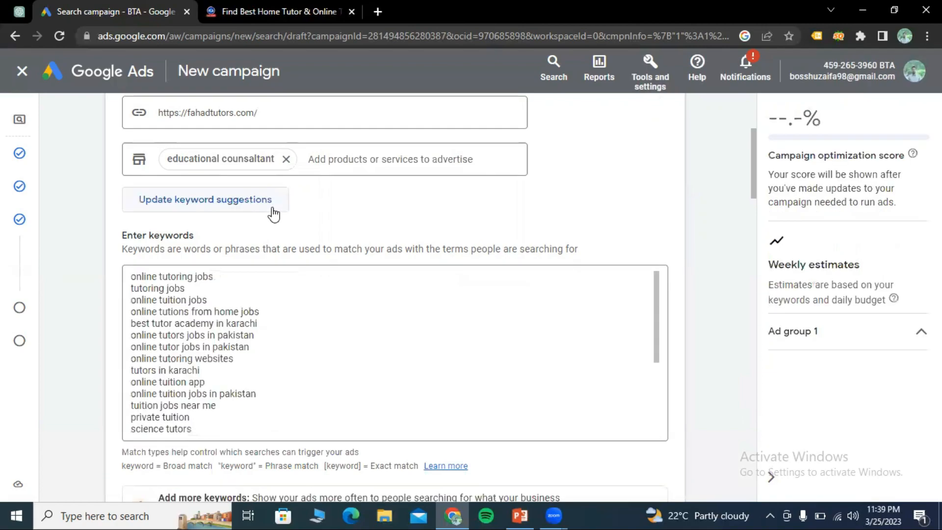
# Step: Review the full list of suggested keywords for the ad group and check the account's available planning tools
pyautogui.scroll(4, 377, 165)
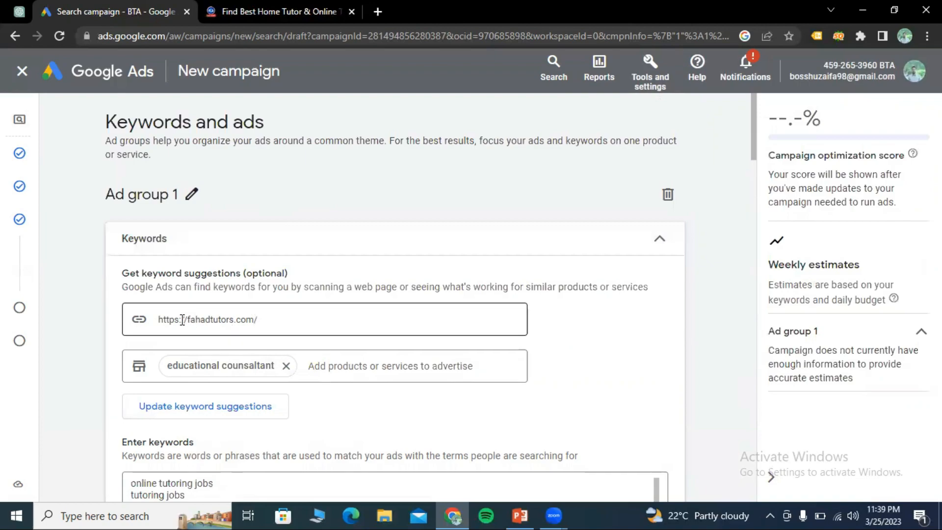
pyautogui.scroll(-1, 277, 312)
pyautogui.scroll(-2, 278, 318)
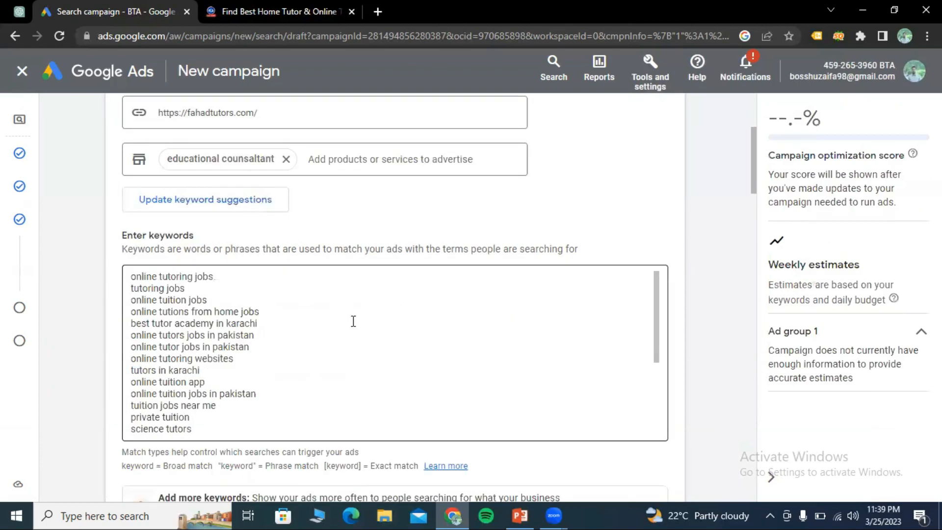
pyautogui.scroll(-6, 325, 326)
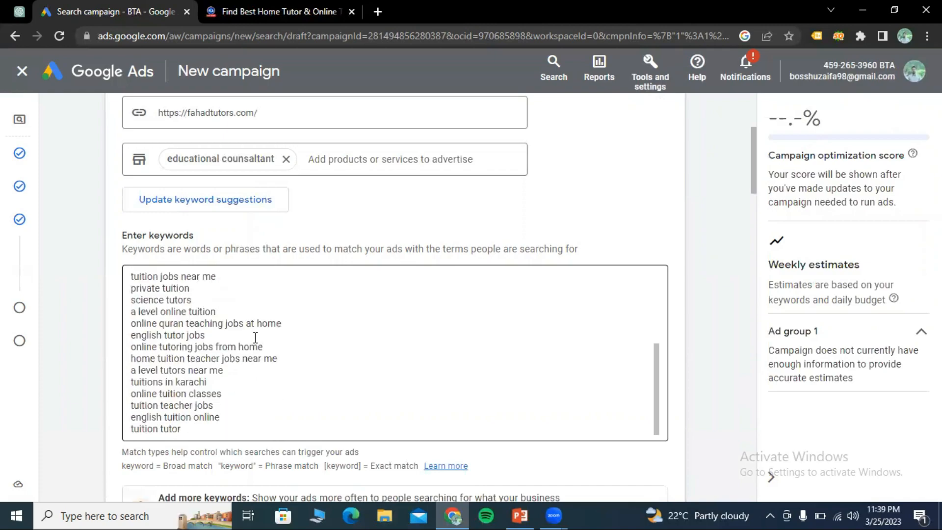
pyautogui.scroll(5, 271, 221)
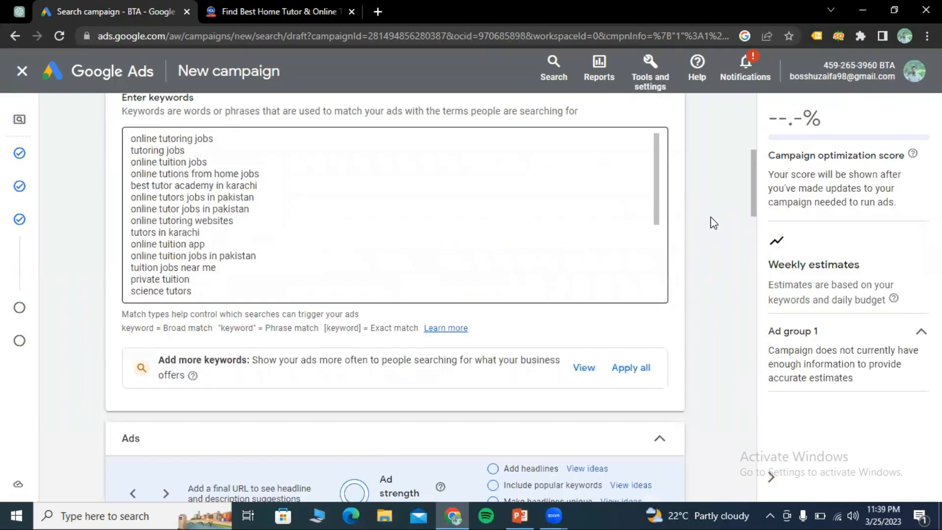
pyautogui.scroll(2, 711, 216)
pyautogui.scroll(1, 596, 249)
pyautogui.scroll(-3, 221, 370)
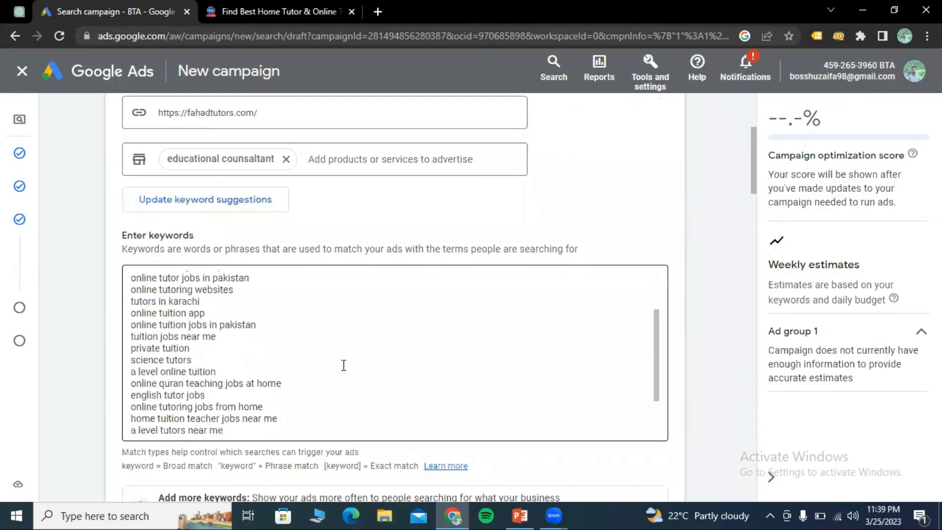
pyautogui.scroll(3, 207, 407)
pyautogui.scroll(-4, 205, 393)
pyautogui.scroll(4, 204, 380)
pyautogui.scroll(3, 204, 379)
pyautogui.scroll(-4, 204, 378)
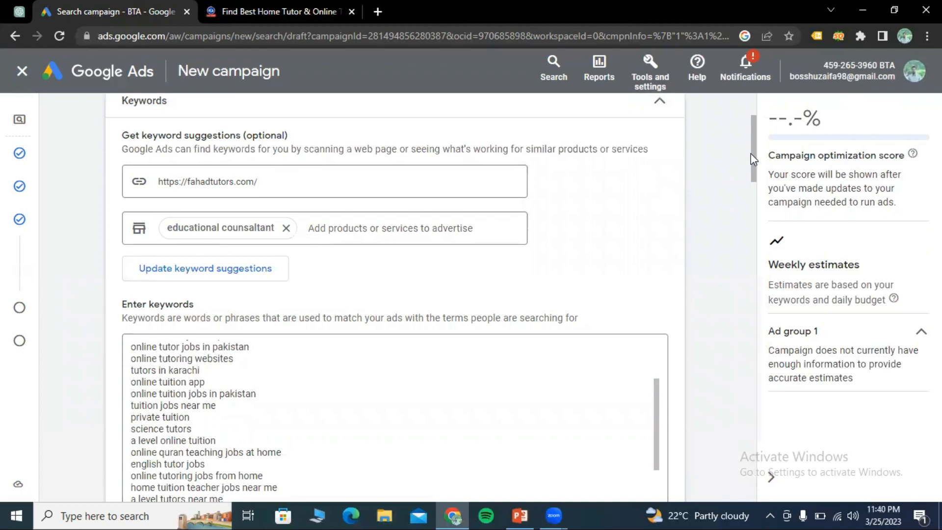
pyautogui.moveTo(749, 151); pyautogui.dragTo(753, 177)
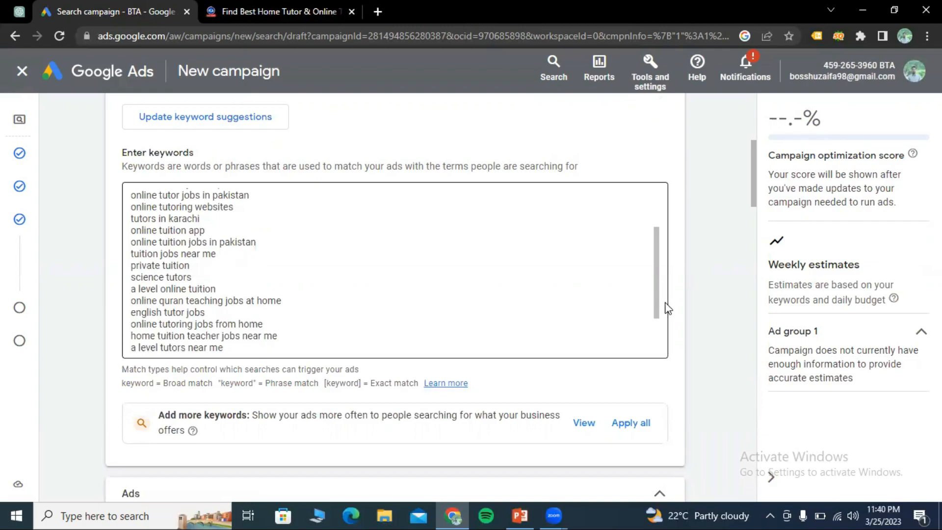
pyautogui.moveTo(656, 278); pyautogui.dragTo(648, 224)
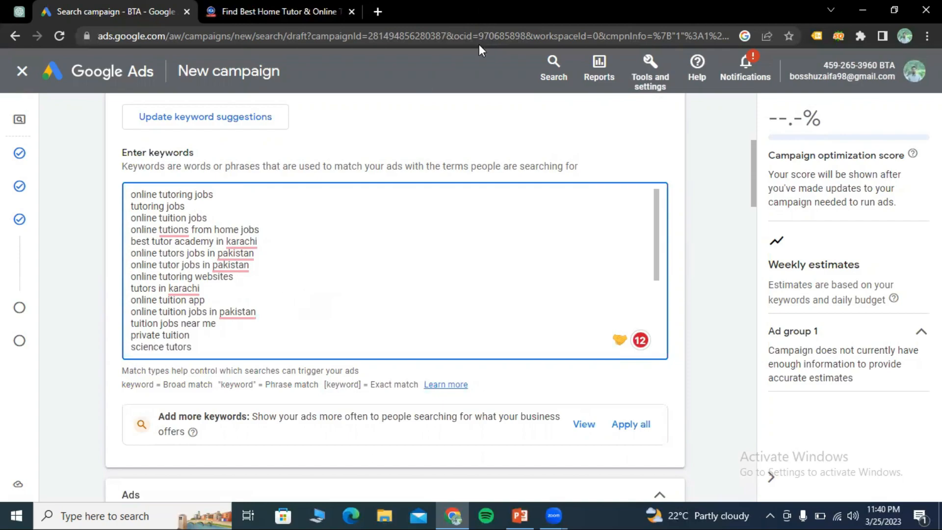
pyautogui.click(653, 90)
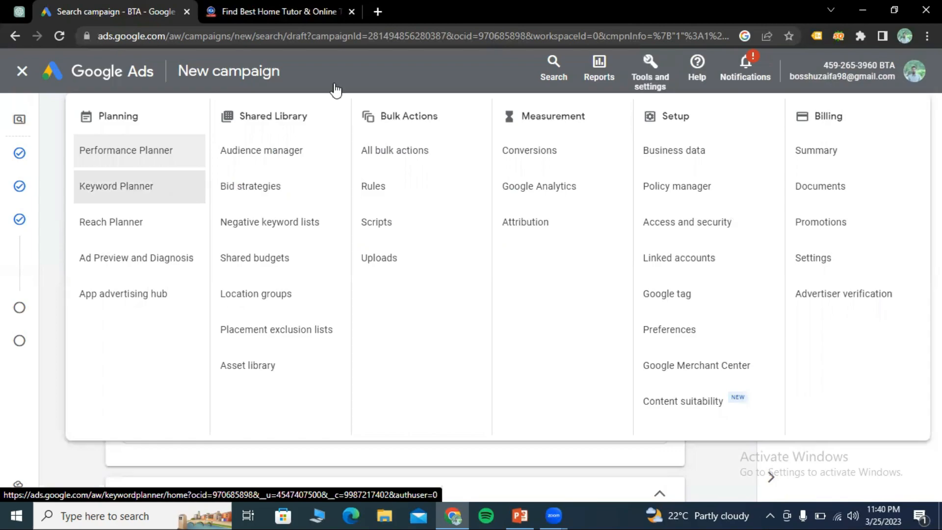
# Step: Search Google for "keyword search tool" in a new browser tab
pyautogui.click(378, 11)
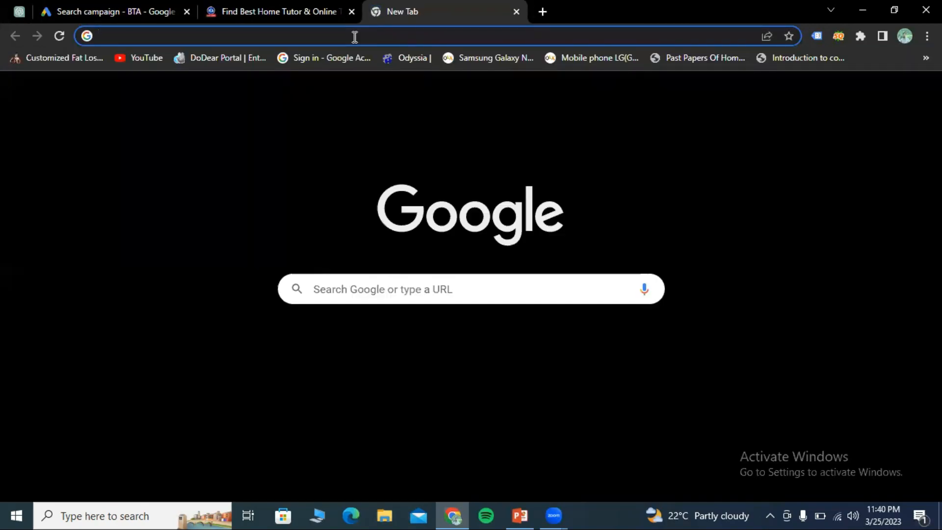
pyautogui.click(355, 36)
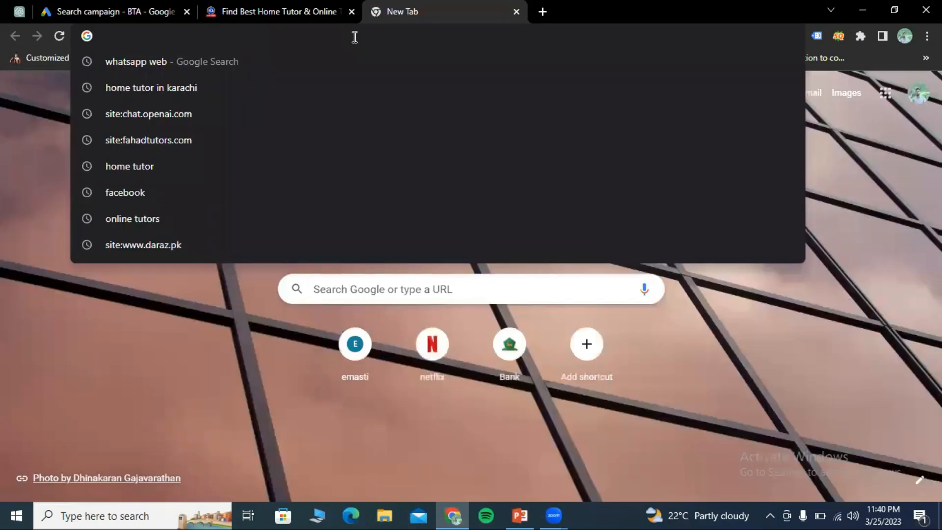
pyautogui.write('key')
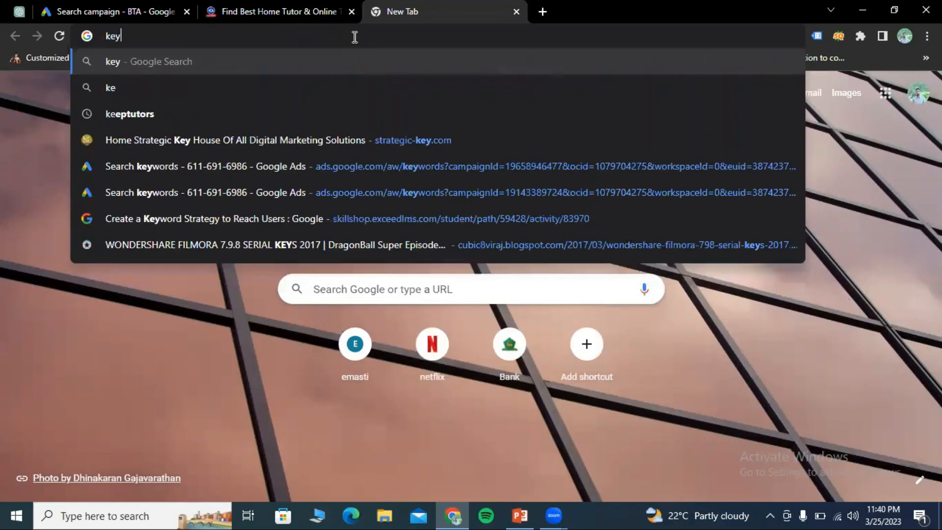
pyautogui.write('word')
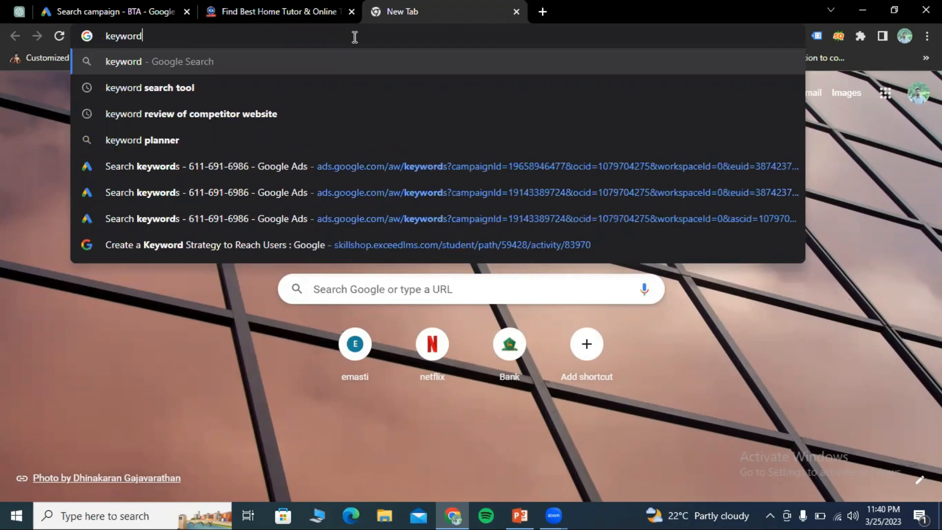
pyautogui.click(234, 87)
# Step: Look through the search results to compare the available keyword research tools
pyautogui.scroll(-2, 503, 399)
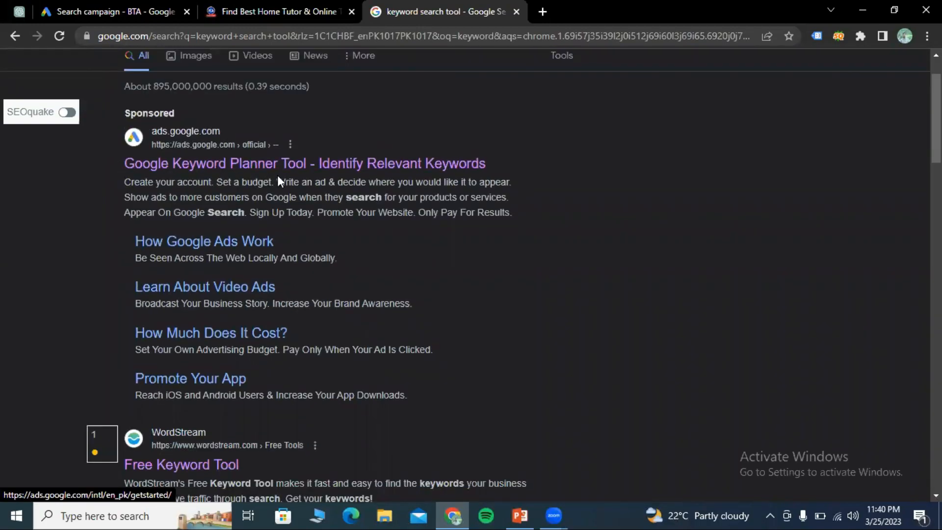
pyautogui.scroll(-4, 340, 225)
pyautogui.scroll(-2, 330, 228)
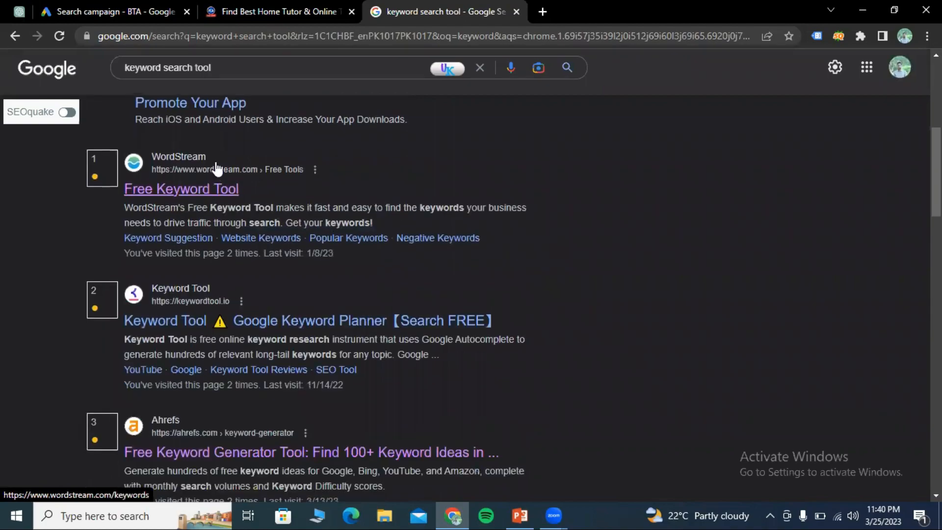
pyautogui.scroll(-3, 217, 171)
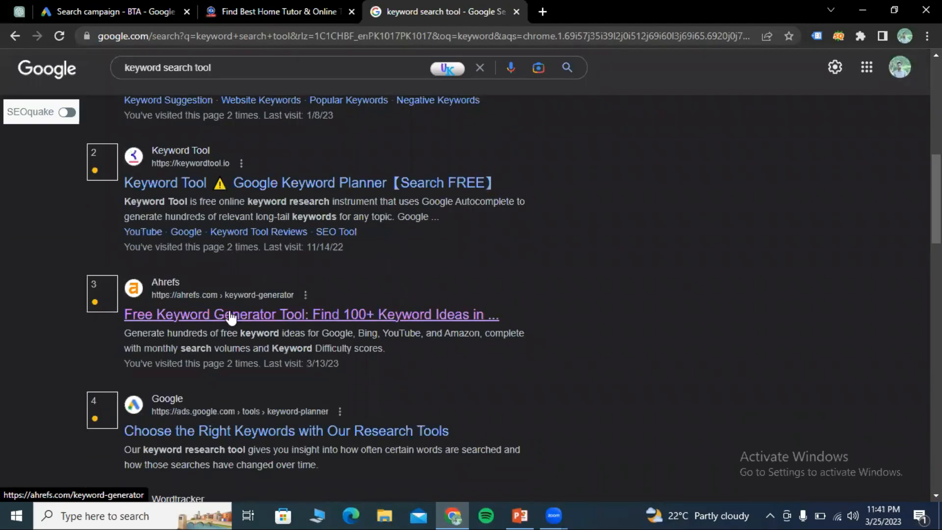
pyautogui.scroll(-5, 288, 317)
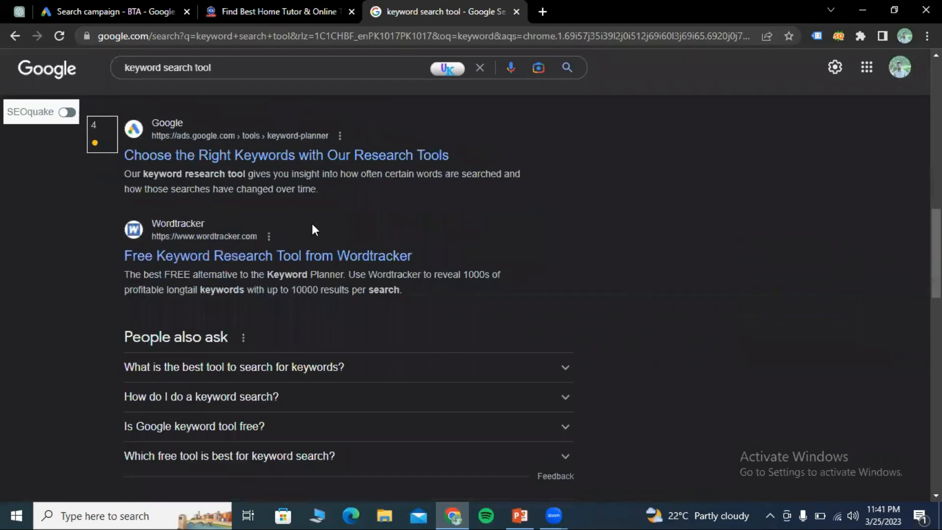
pyautogui.scroll(-7, 313, 229)
pyautogui.scroll(-1, 313, 225)
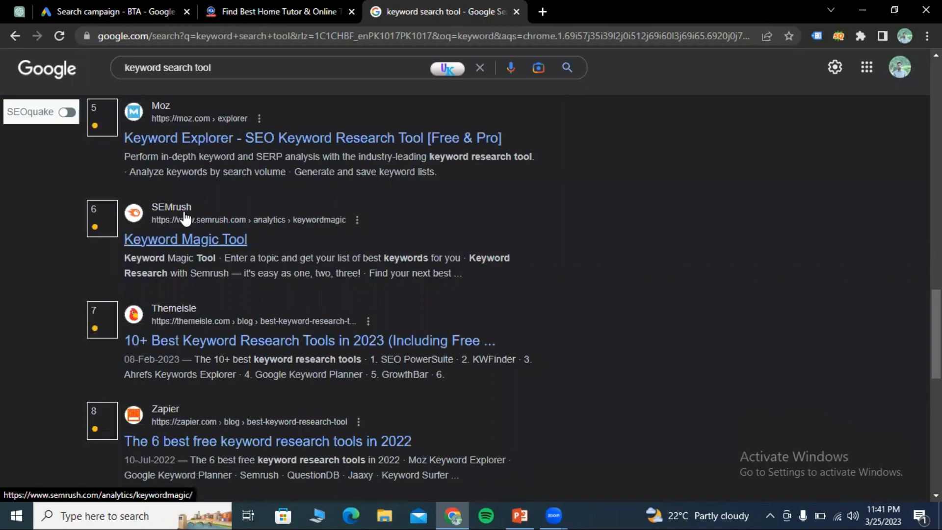
pyautogui.scroll(-5, 261, 245)
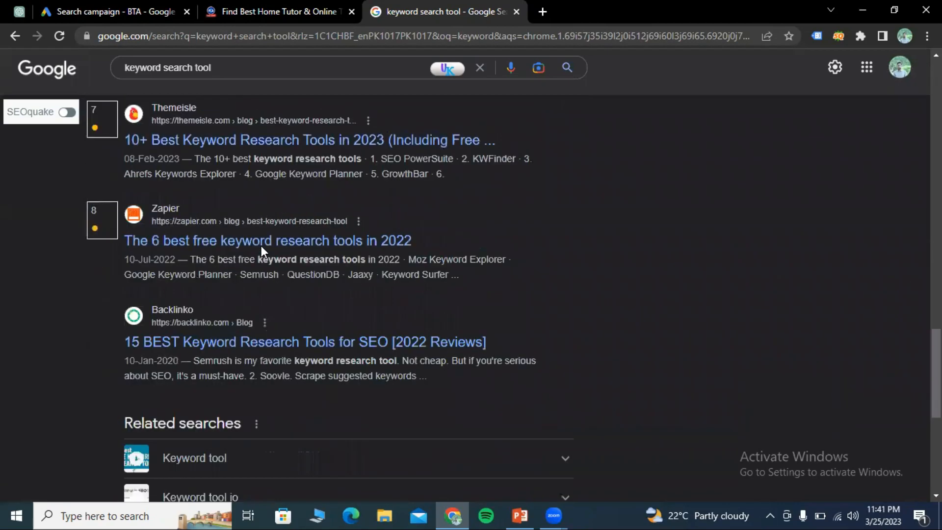
pyautogui.scroll(20, 219, 268)
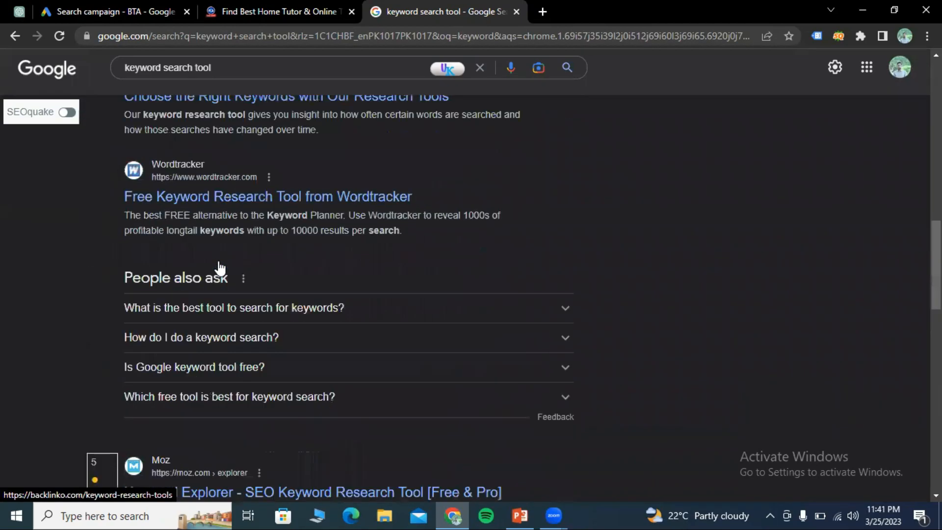
pyautogui.scroll(4, 220, 268)
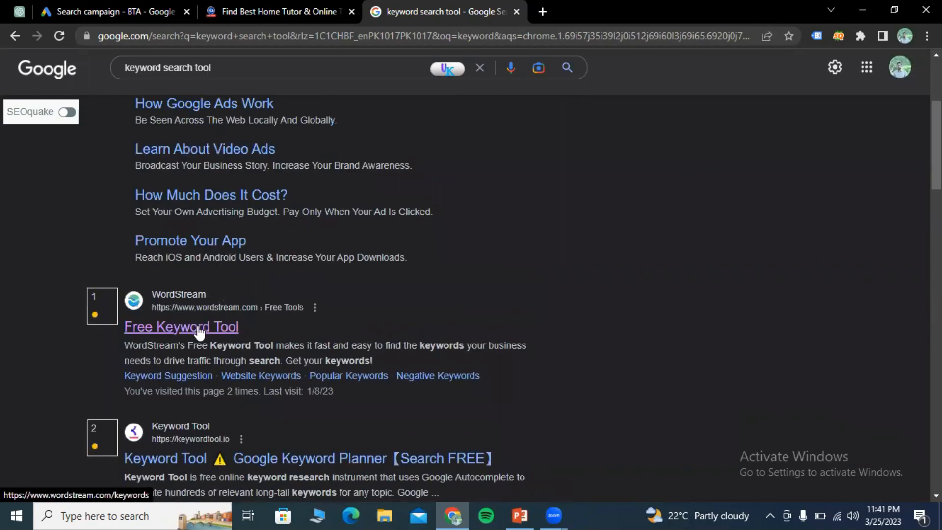
pyautogui.click(198, 329)
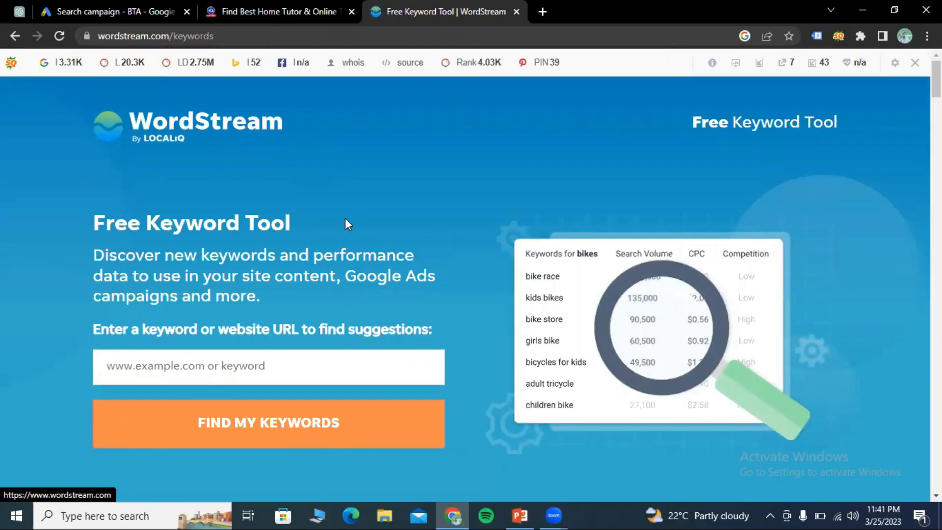
pyautogui.scroll(-2, 351, 290)
pyautogui.scroll(2, 245, 206)
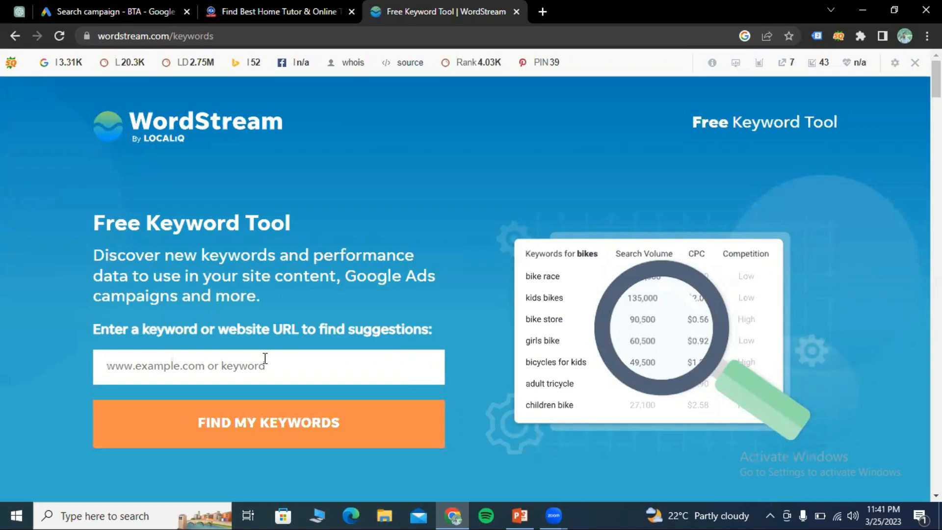
pyautogui.write('https://fahadtutors.com/')
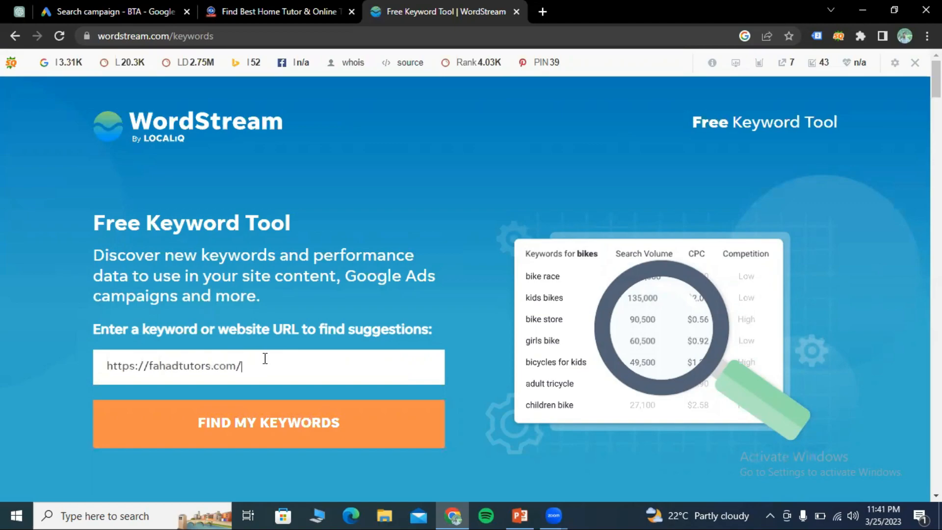
pyautogui.click(288, 423)
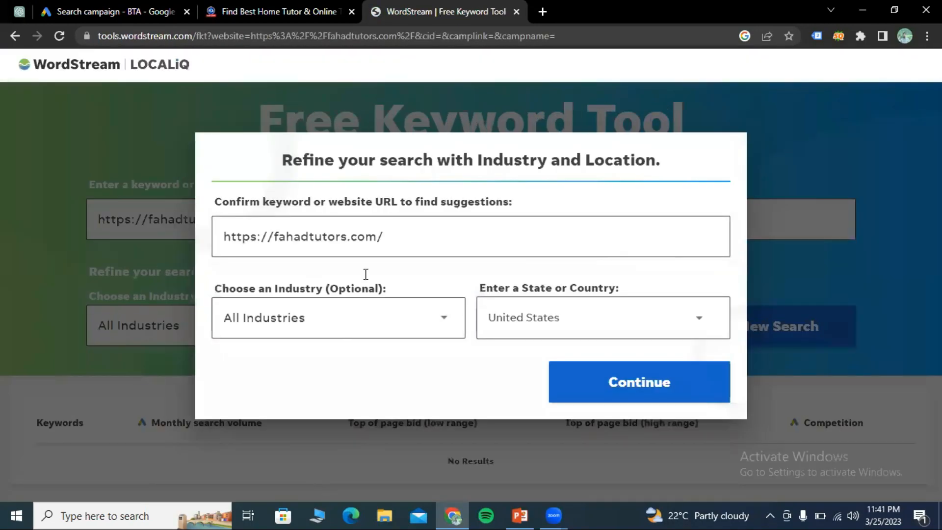
# Step: Refine the keyword search with the Education & Instruction industry and Pakistan as the country, and run it
pyautogui.click(388, 346)
pyautogui.scroll(-6, 415, 369)
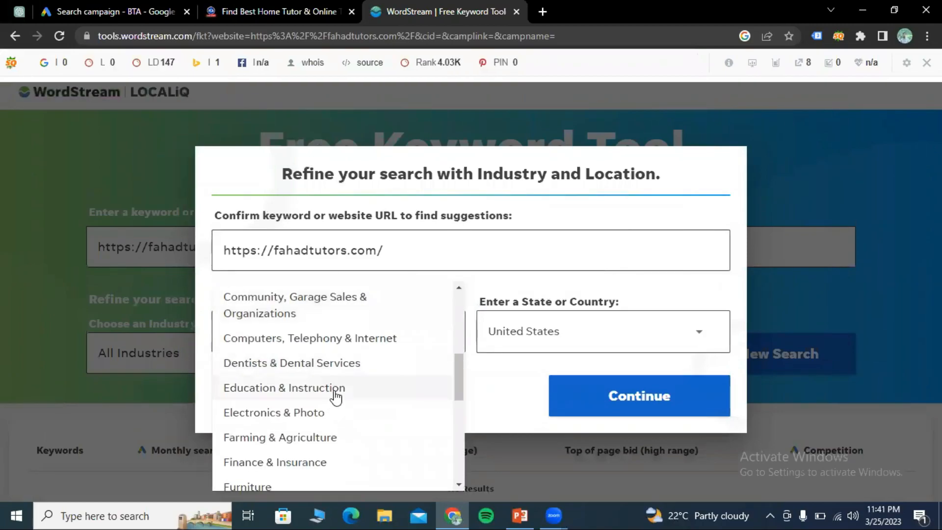
pyautogui.click(335, 390)
pyautogui.click(540, 342)
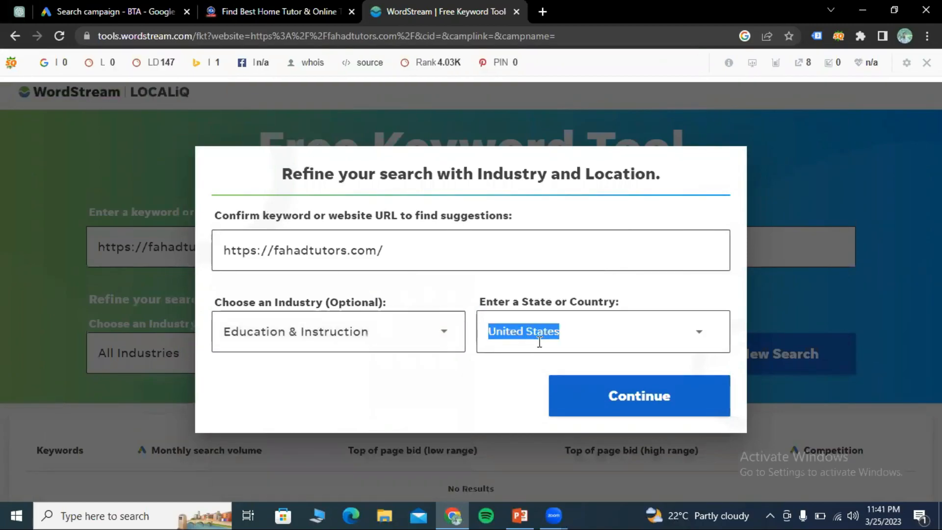
pyautogui.write('pak')
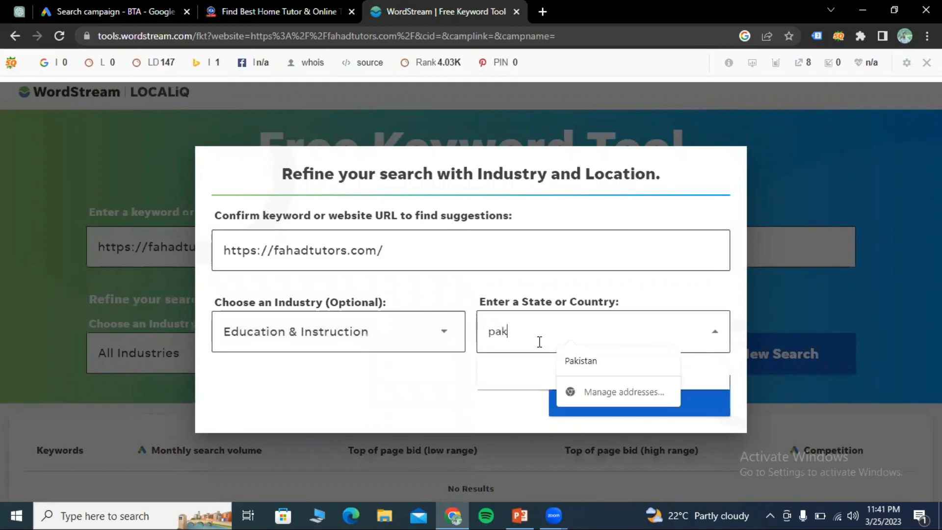
pyautogui.write('i')
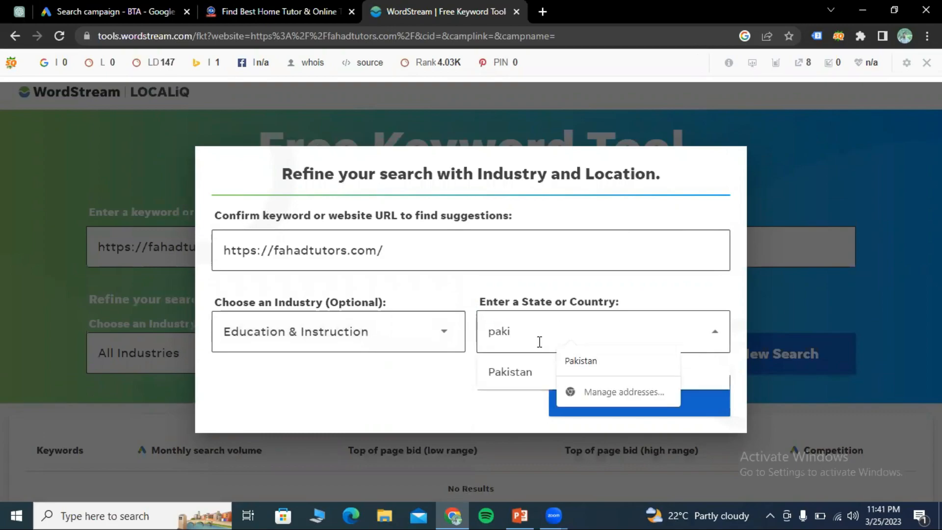
pyautogui.click(533, 373)
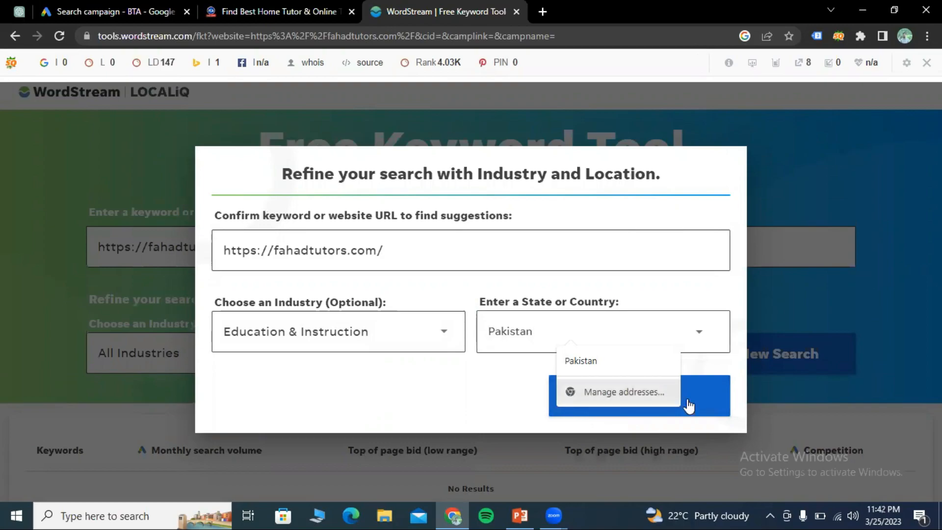
pyautogui.click(702, 407)
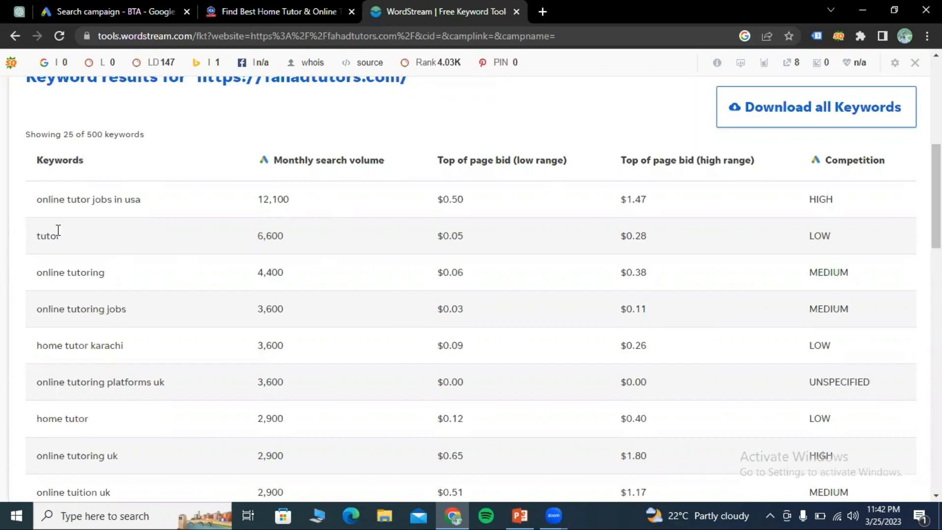
# Step: Examine the monthly search volume and low-range top of page bid for the keyword "online tutor jobs in usa"
pyautogui.moveTo(39, 202); pyautogui.dragTo(150, 206)
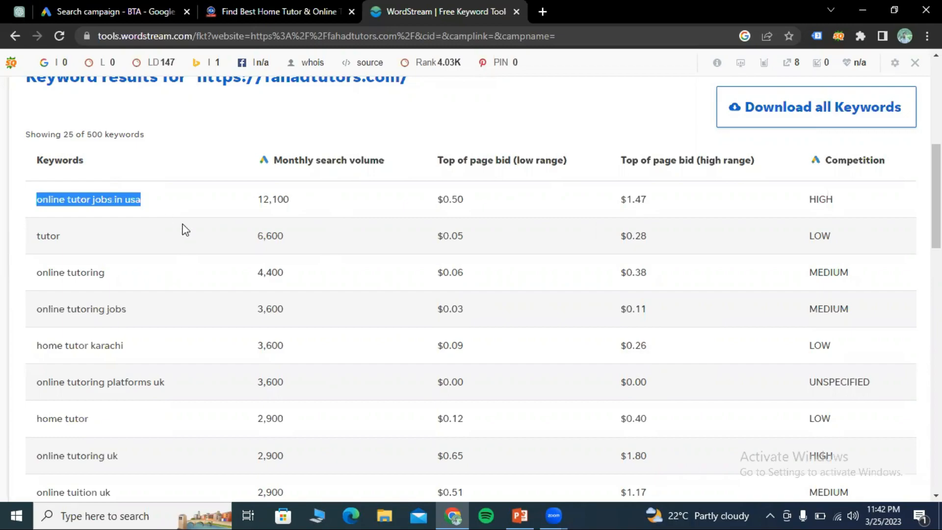
pyautogui.click(186, 228)
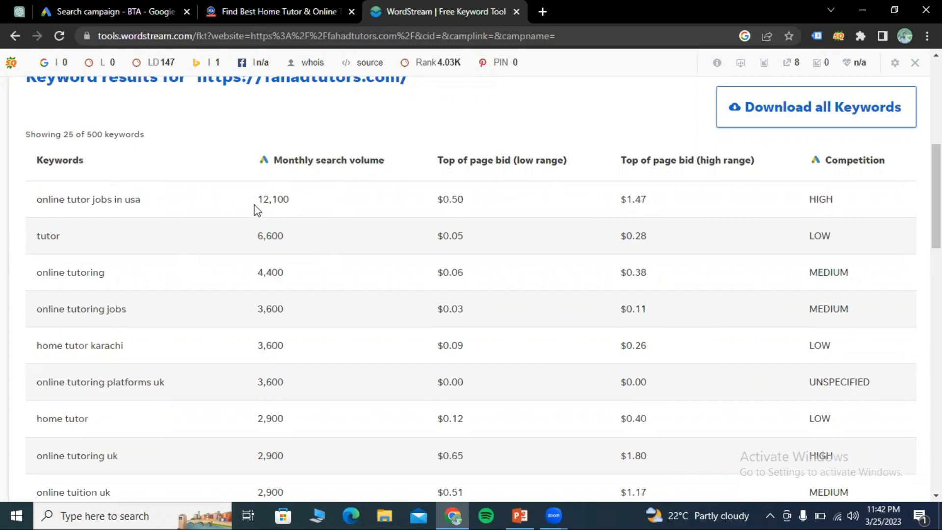
pyautogui.moveTo(258, 199); pyautogui.dragTo(296, 199)
pyautogui.click(270, 213)
pyautogui.moveTo(434, 202); pyautogui.dragTo(472, 202)
pyautogui.click(474, 205)
# Step: Look through the keyword results for fahadtutors.com and compare the suggested tutoring keywords and their search volumes
pyautogui.scroll(8, 594, 225)
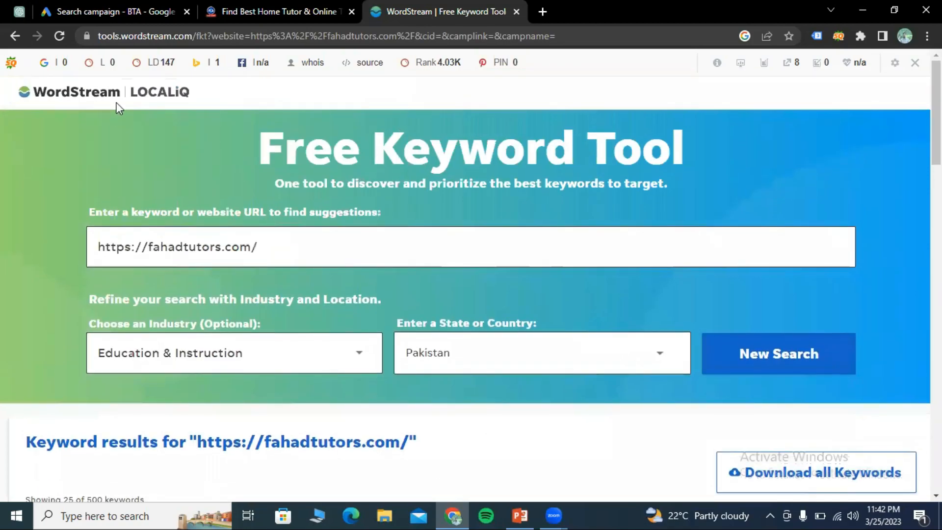
pyautogui.scroll(-10, 549, 212)
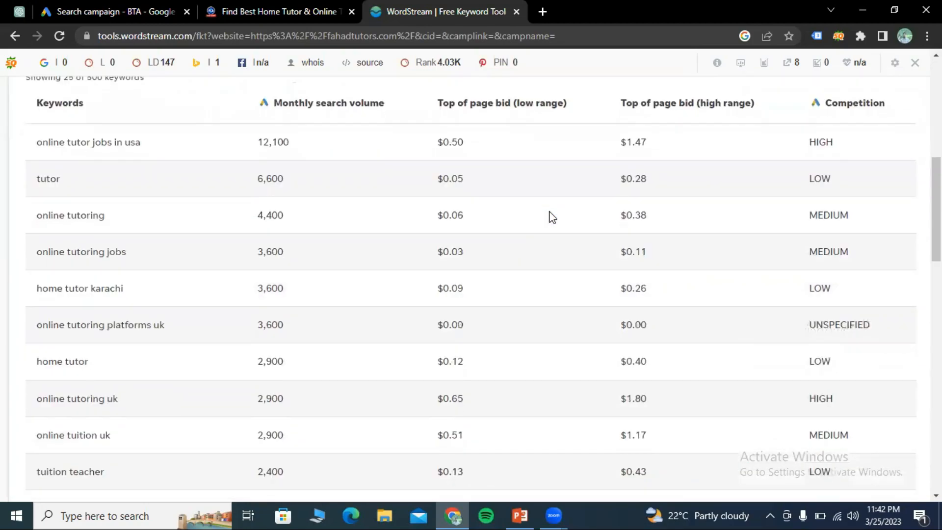
pyautogui.scroll(-7, 551, 216)
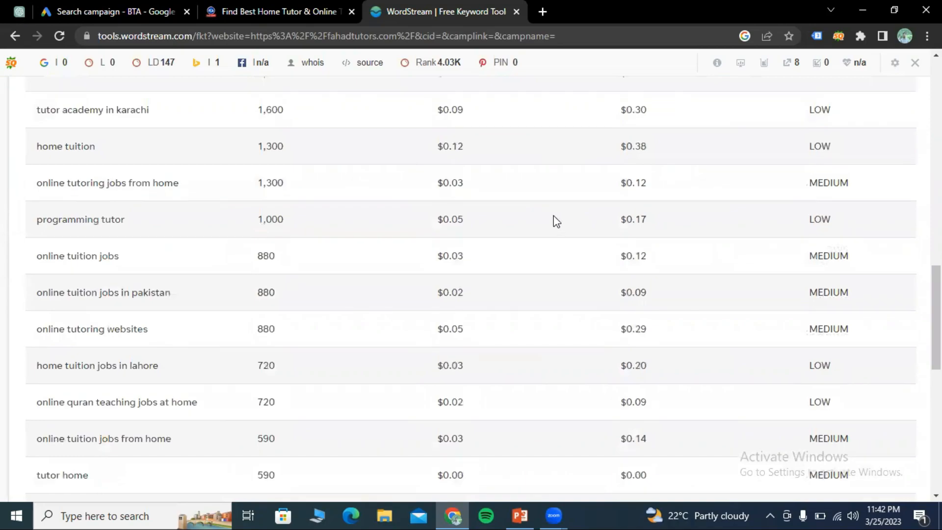
pyautogui.scroll(7, 553, 218)
pyautogui.scroll(7, 443, 328)
pyautogui.scroll(-3, 448, 343)
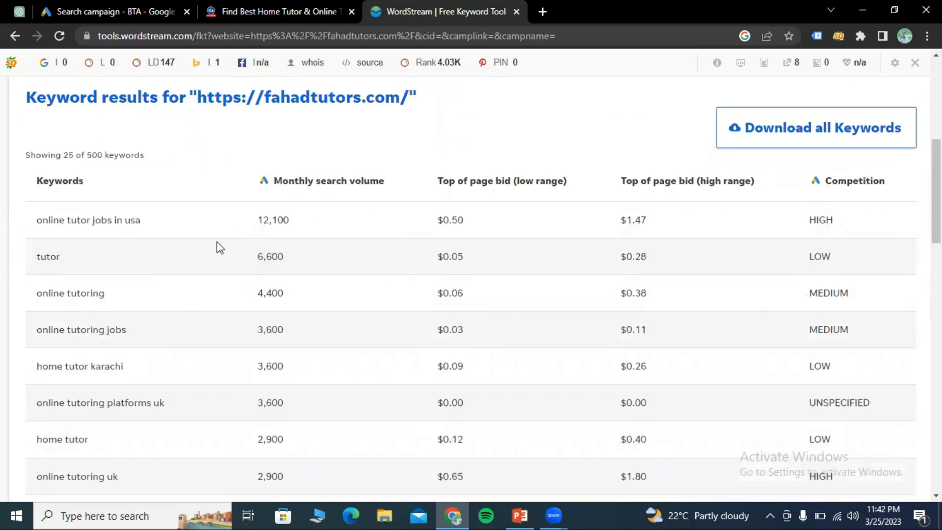
pyautogui.scroll(-3, 523, 196)
pyautogui.scroll(3, 521, 197)
pyautogui.scroll(-5, 459, 361)
pyautogui.scroll(3, 374, 406)
pyautogui.scroll(-2, 374, 405)
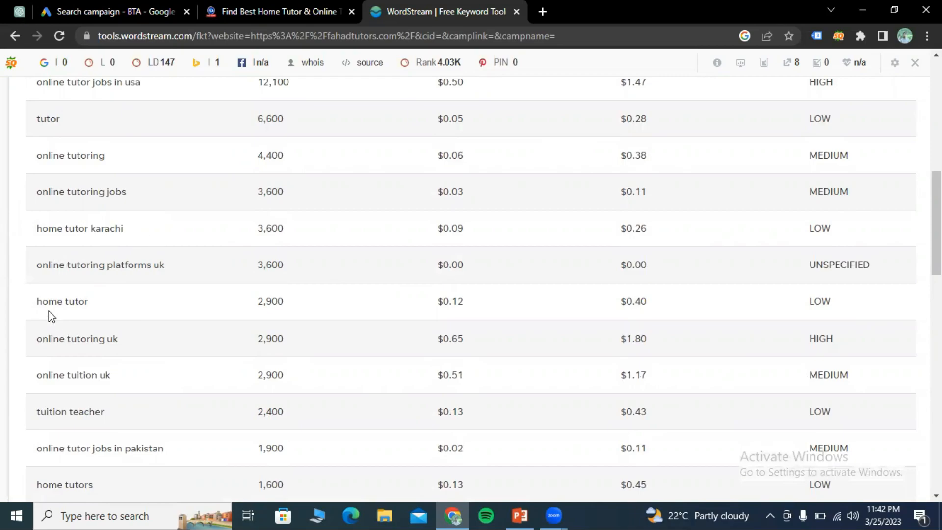
pyautogui.scroll(-7, 265, 329)
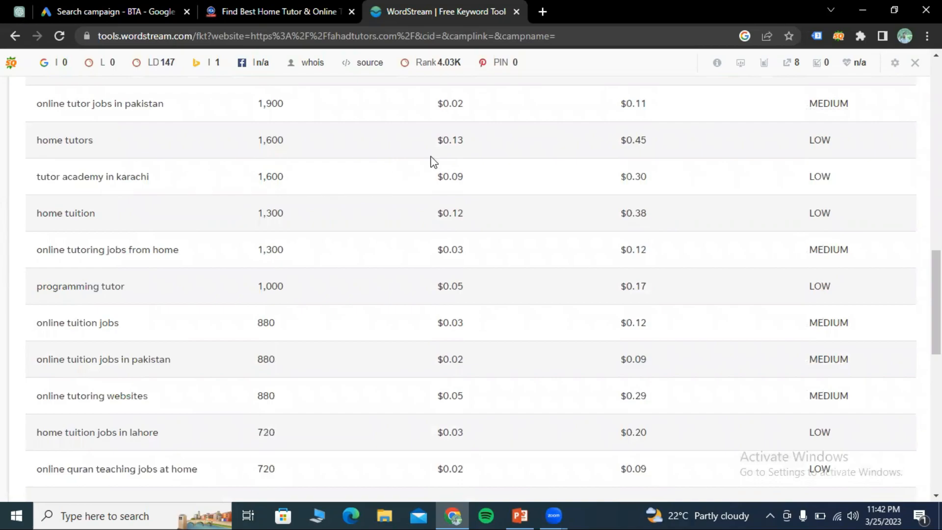
# Step: Check the Competition levels of the suggested keywords in the results table
pyautogui.scroll(5, 864, 240)
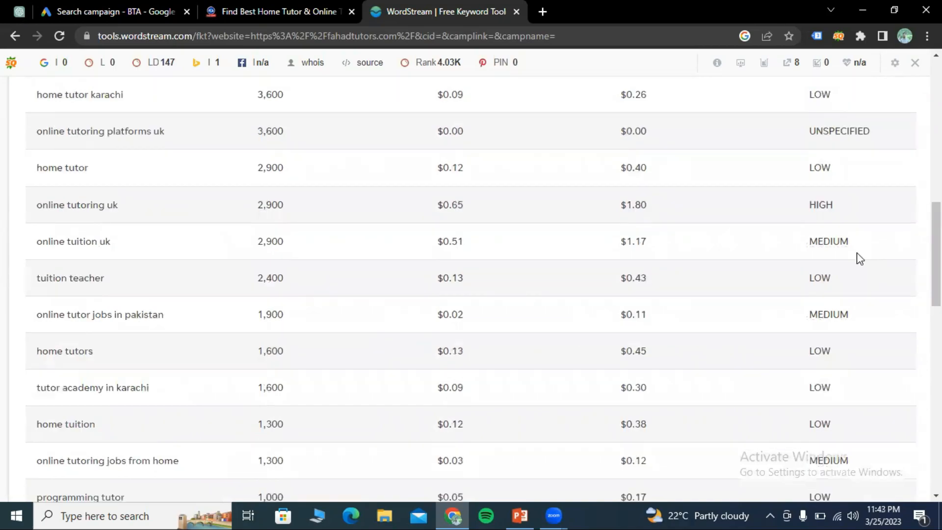
pyautogui.scroll(8, 864, 240)
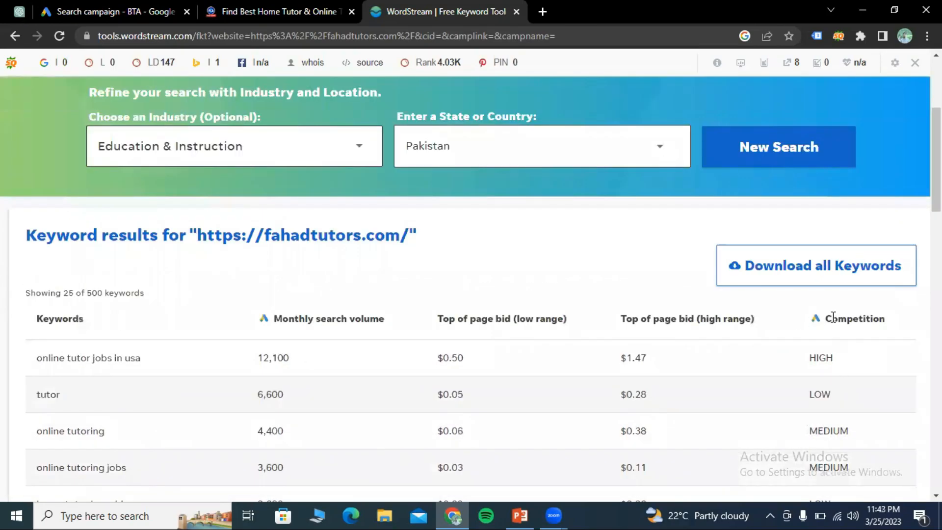
pyautogui.moveTo(829, 318); pyautogui.dragTo(892, 322)
pyautogui.click(909, 324)
pyautogui.scroll(-1, 871, 339)
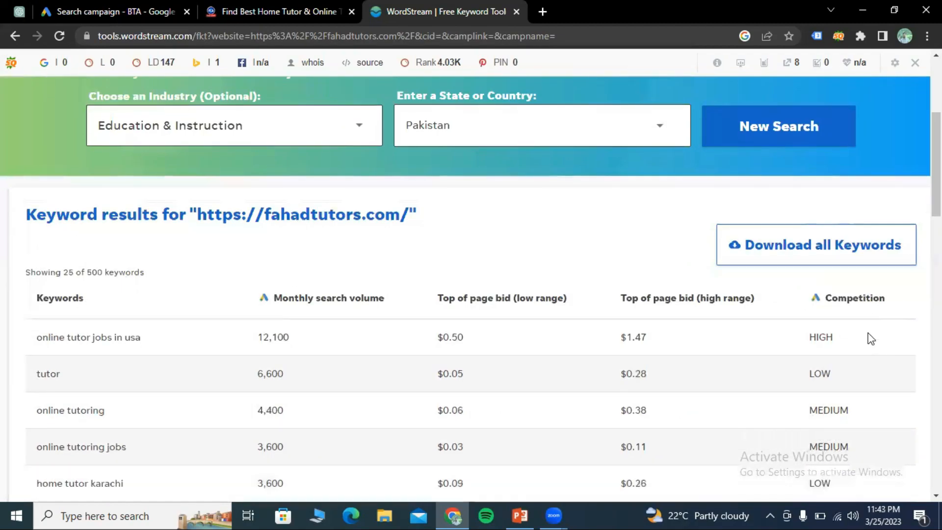
pyautogui.scroll(-1, 871, 339)
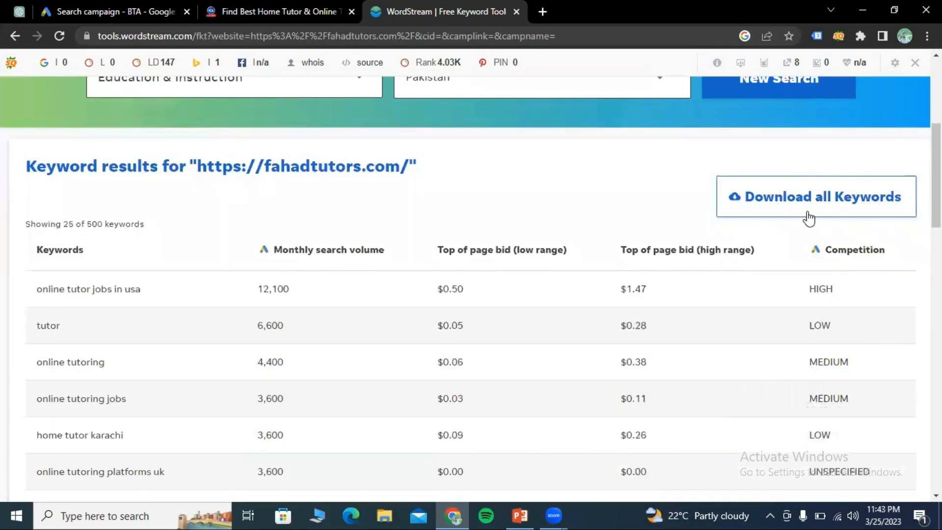
# Step: Check what the form for downloading all keywords asks for, close it, and review the keyword results again
pyautogui.click(808, 217)
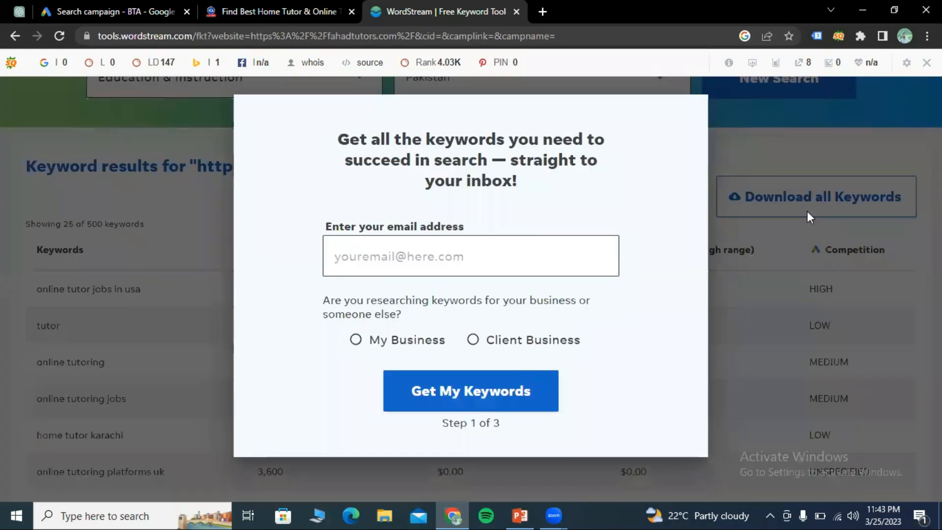
pyautogui.click(395, 267)
pyautogui.click(768, 130)
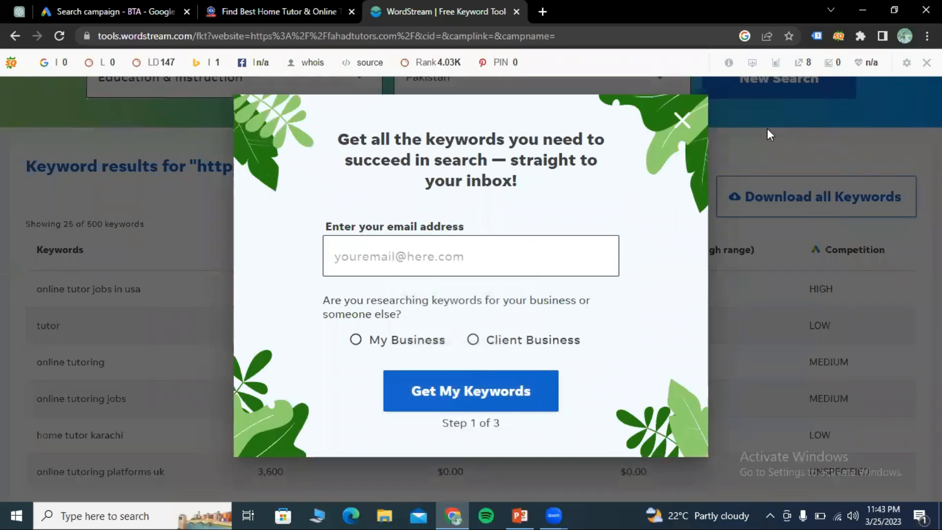
pyautogui.click(680, 122)
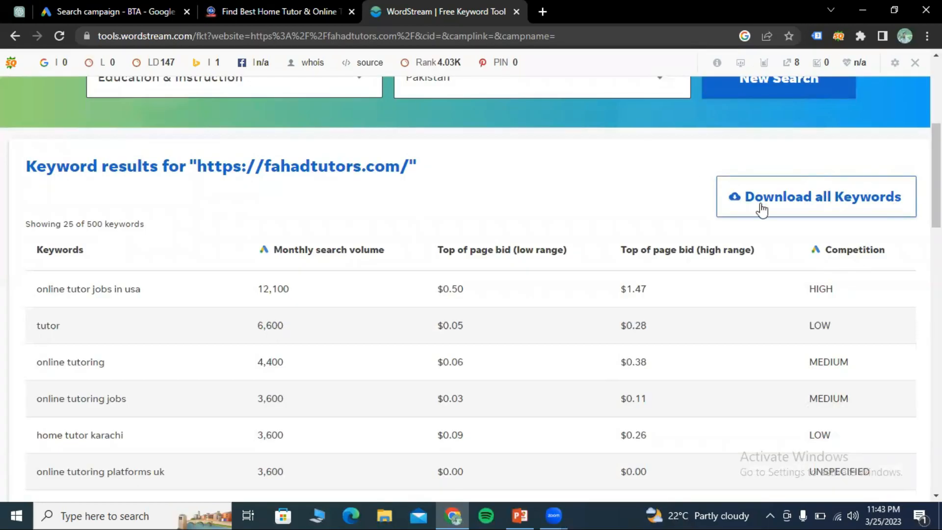
pyautogui.scroll(-8, 483, 324)
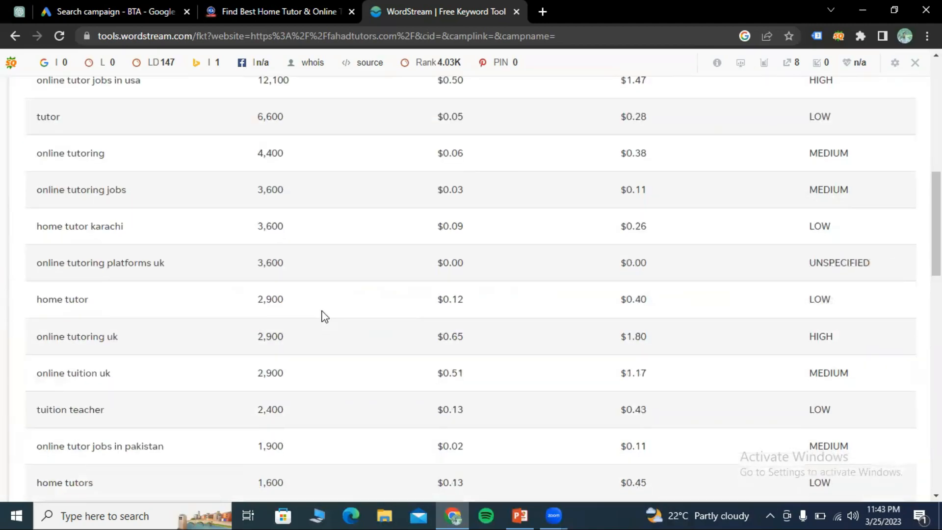
pyautogui.scroll(9, 455, 296)
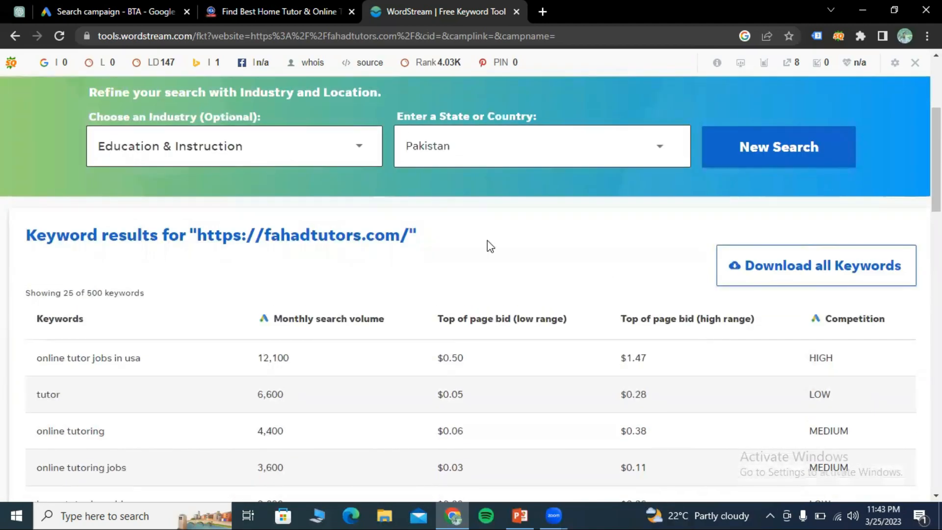
pyautogui.scroll(-5, 489, 246)
pyautogui.scroll(1, 489, 246)
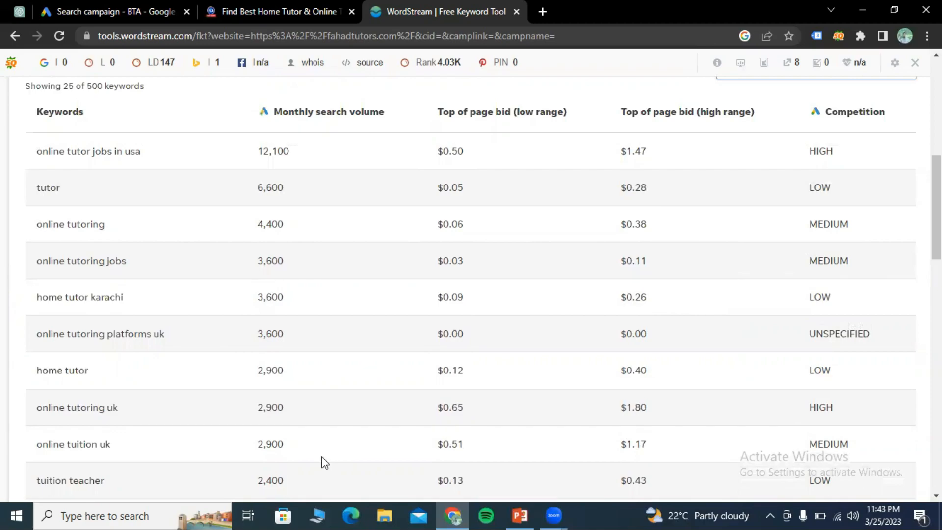
# Step: Search Google for "spreadsheet" in a new browser tab, open Google Sheets and create a blank spreadsheet
pyautogui.click(539, 10)
pyautogui.write('spread')
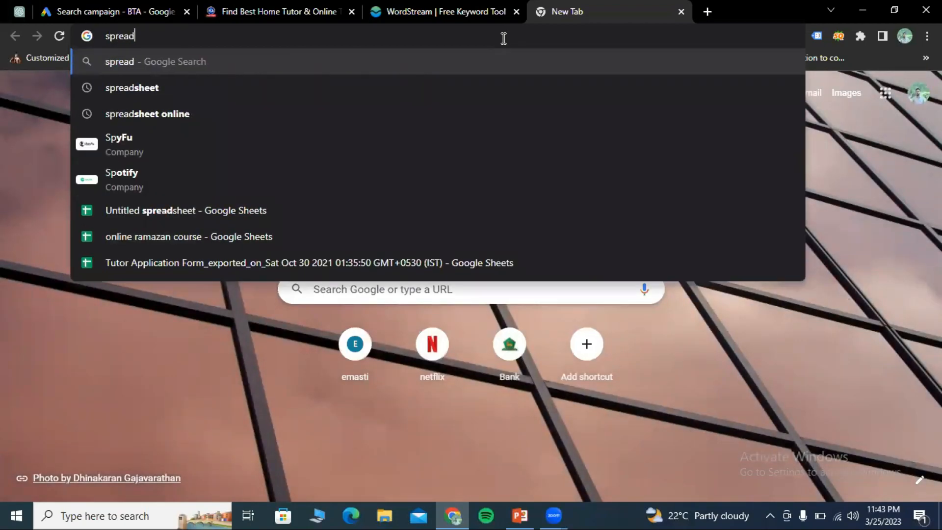
pyautogui.press('Down')
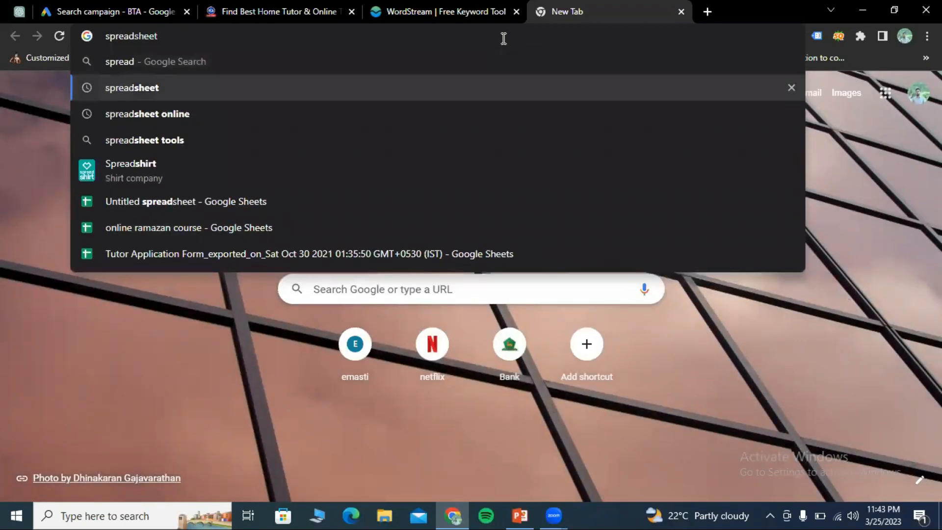
pyautogui.press('Return')
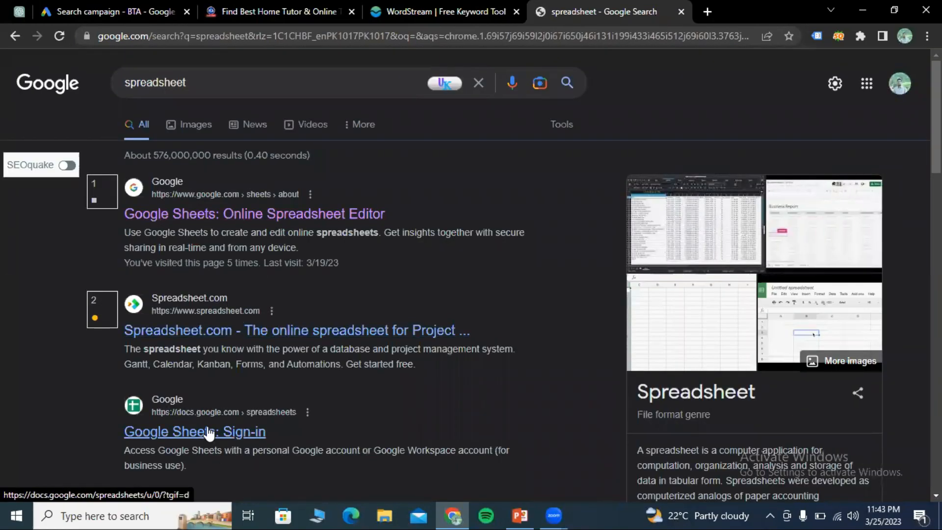
pyautogui.click(209, 433)
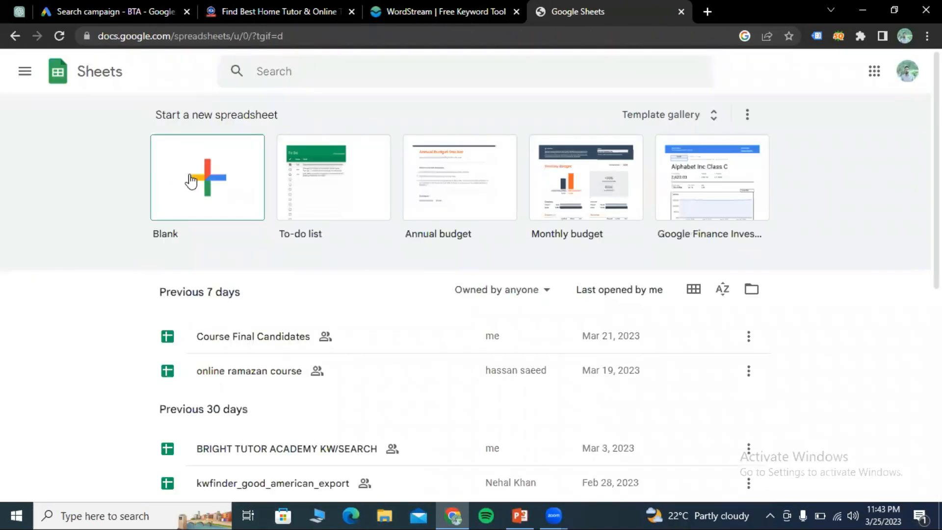
pyautogui.click(191, 179)
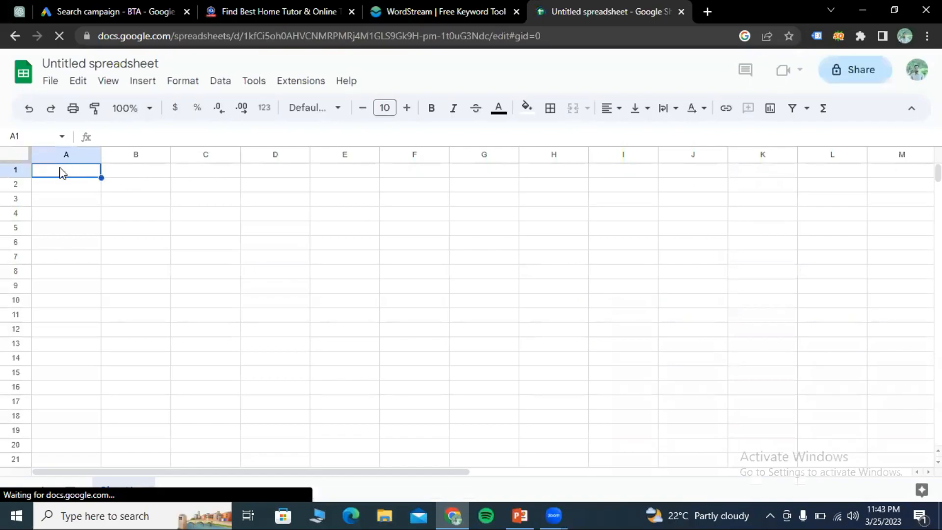
# Step: Enter the heading "Keywords" from WordStream's results table in cell A3 of the new Google Sheets spreadsheet
pyautogui.click(456, 8)
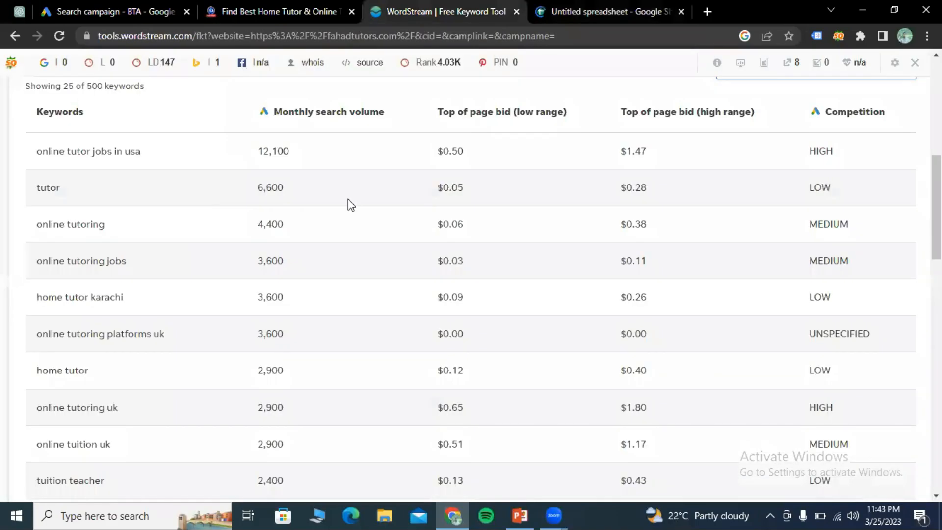
pyautogui.scroll(5, 351, 205)
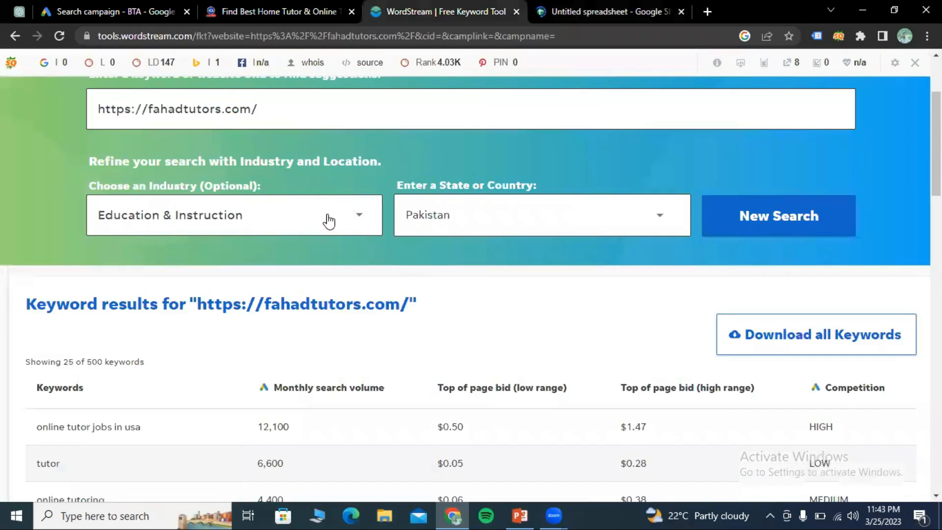
pyautogui.doubleClick(107, 388)
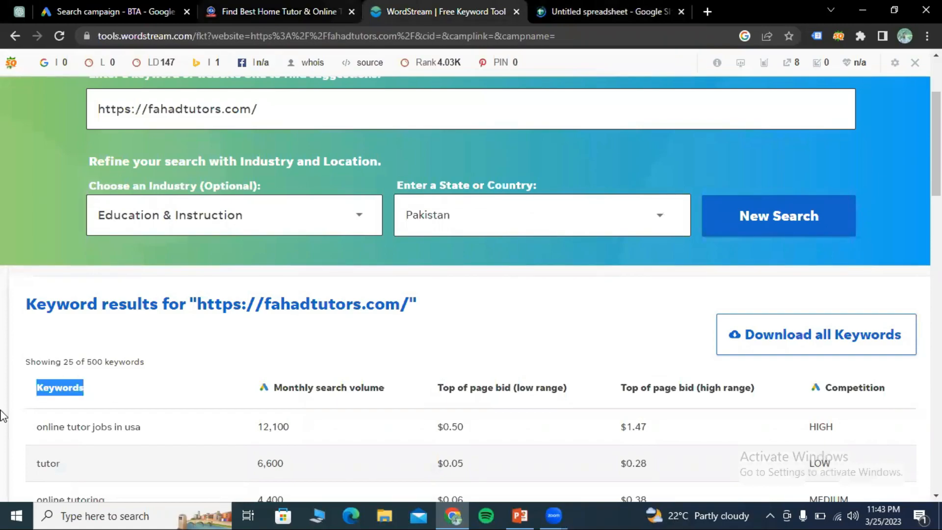
pyautogui.hotkey('ctrl', 'Tab')
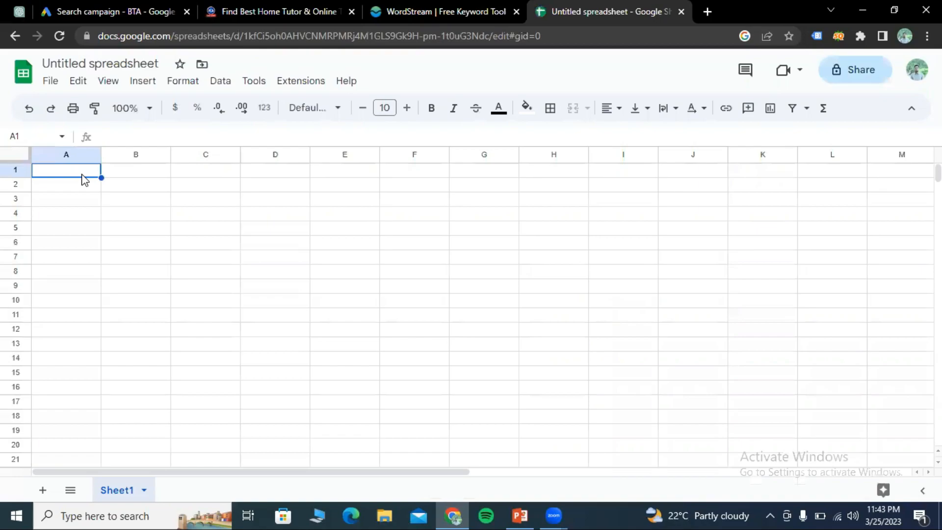
pyautogui.click(91, 193)
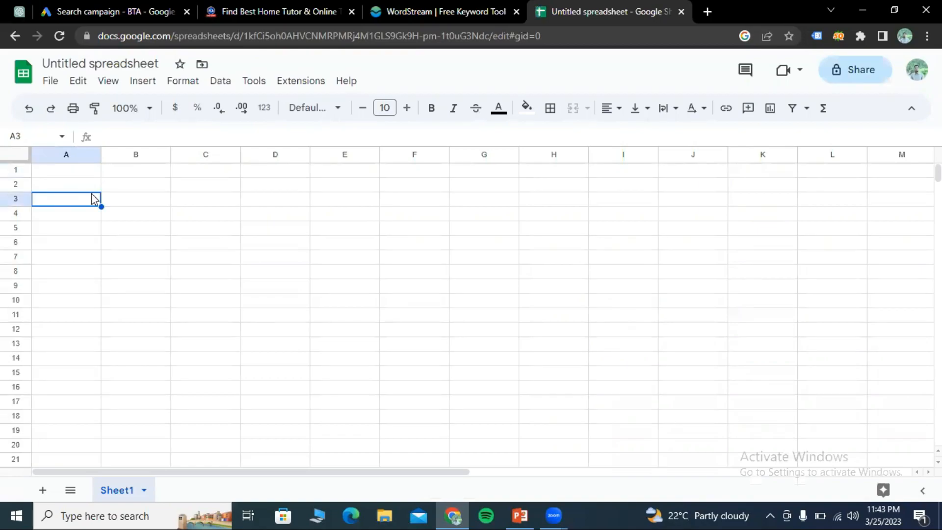
pyautogui.write('Keywords')
pyautogui.press('Tab')
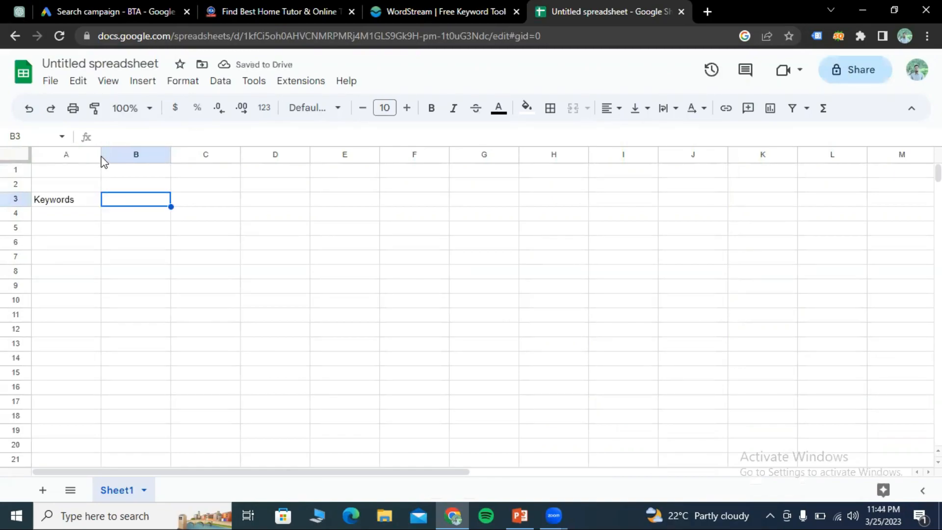
# Step: Copy the heading "Monthly search volume" from WordStream's results table into cell B3 of the spreadsheet, and widen columns A and B
pyautogui.moveTo(101, 153); pyautogui.dragTo(171, 156)
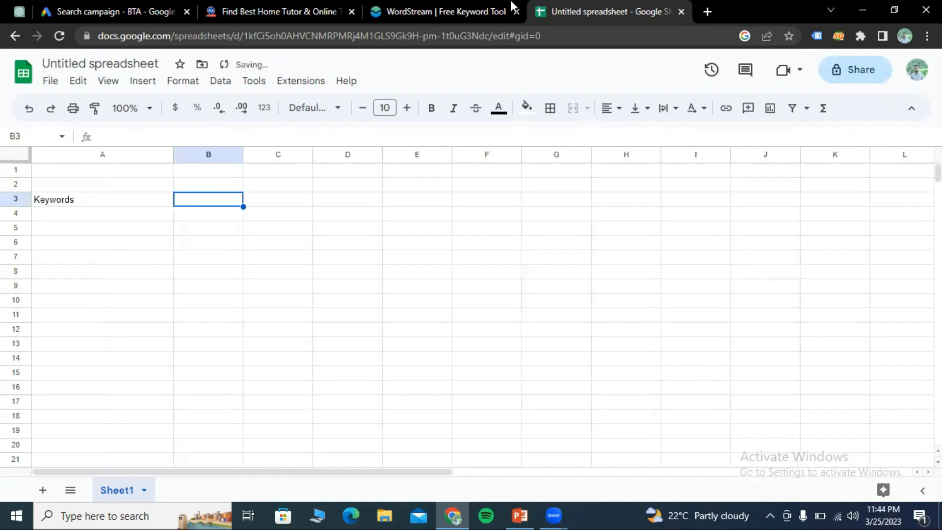
pyautogui.click(493, 6)
pyautogui.scroll(-1, 304, 385)
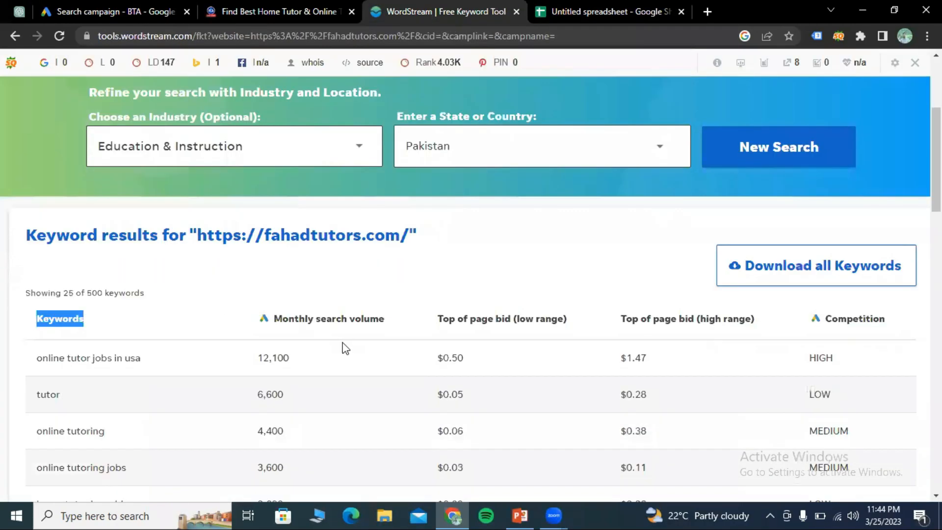
pyautogui.moveTo(276, 318); pyautogui.dragTo(395, 330)
pyautogui.rightClick(364, 323)
pyautogui.click(388, 333)
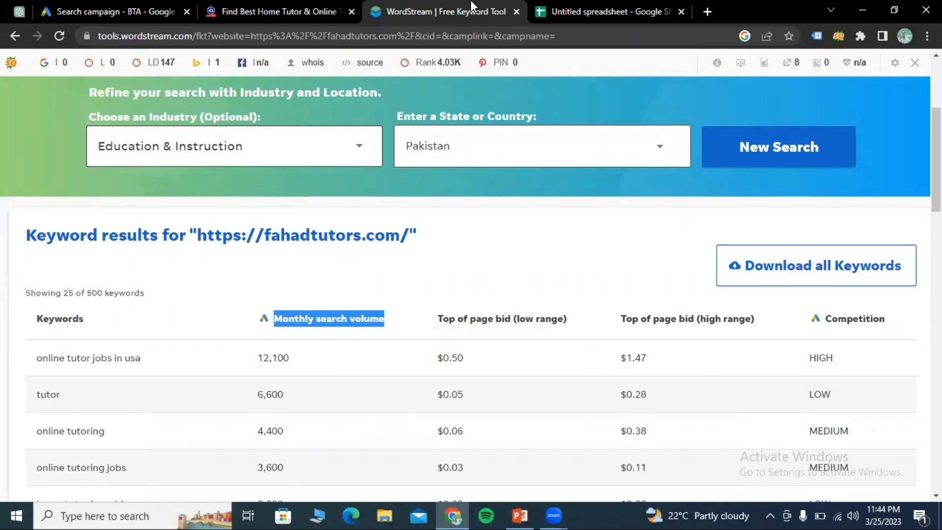
pyautogui.click(558, 6)
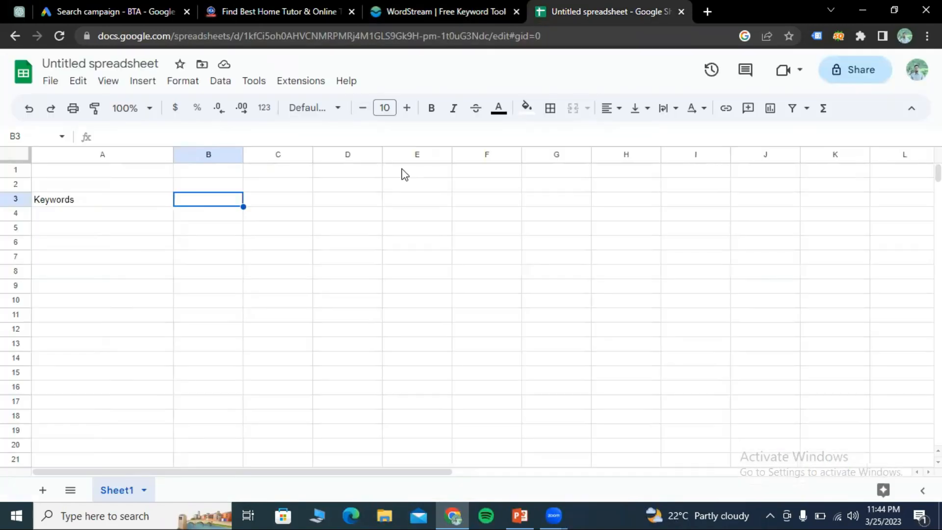
pyautogui.rightClick(216, 202)
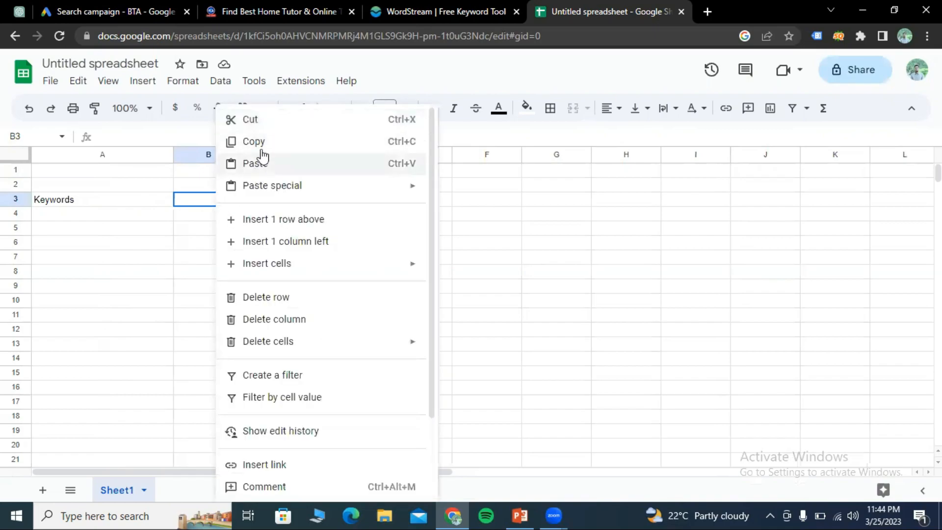
pyautogui.click(258, 164)
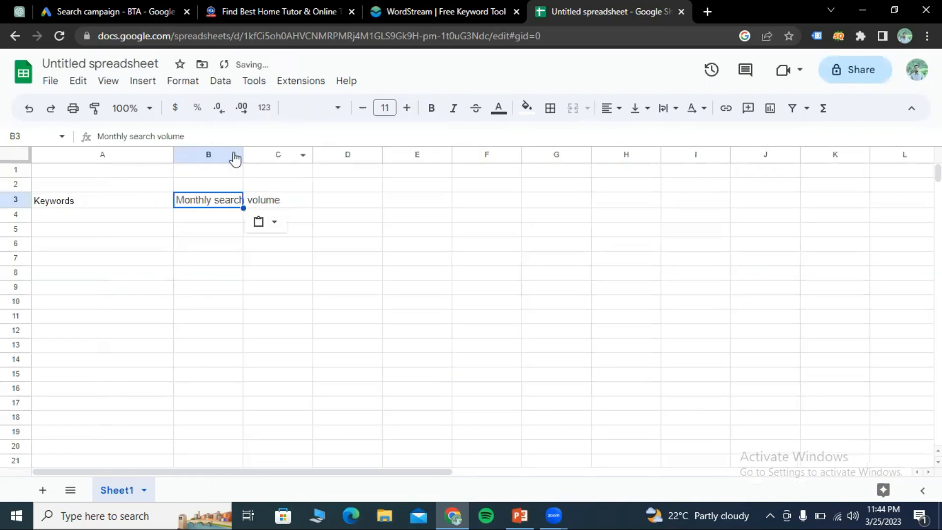
pyautogui.moveTo(244, 154); pyautogui.dragTo(316, 156)
# Step: Copy the heading "Competition" from WordStream's results table into cell C3 of the spreadsheet, and widen column C
pyautogui.click(480, 8)
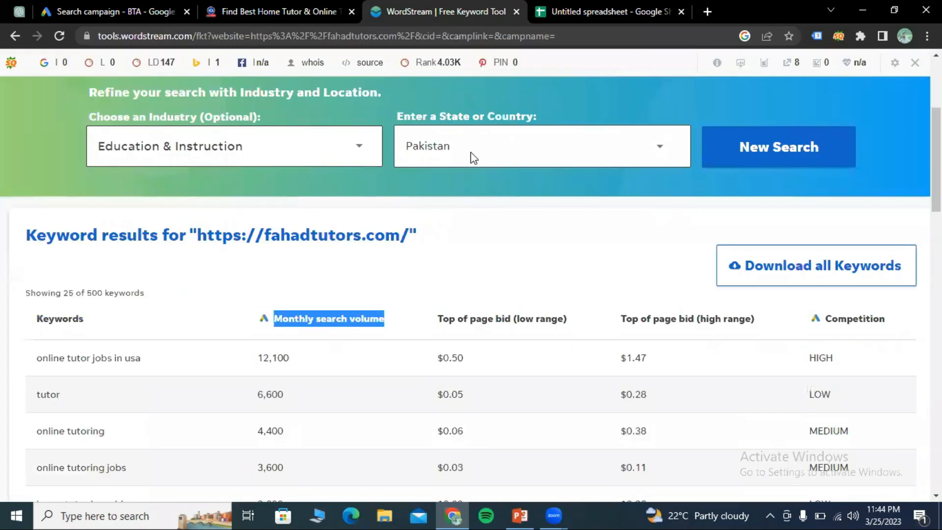
pyautogui.scroll(-1, 545, 299)
pyautogui.click(469, 237)
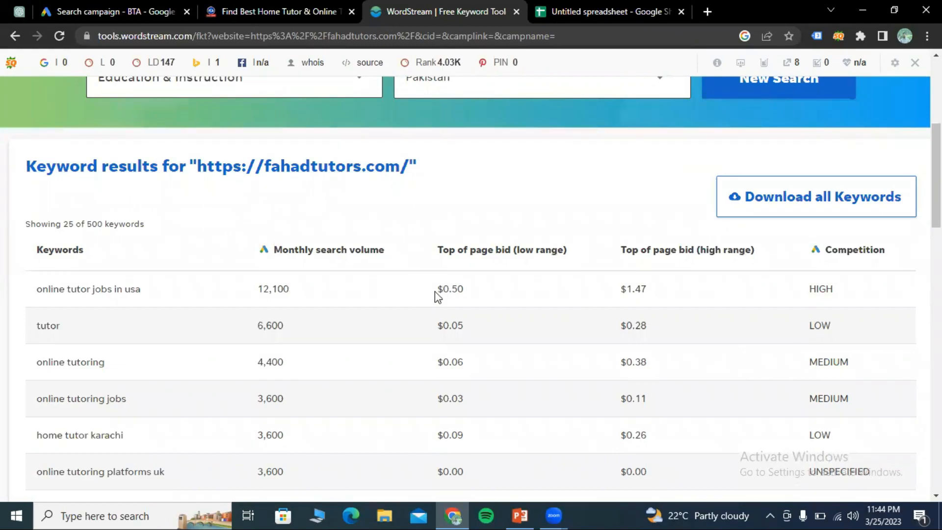
pyautogui.tripleClick(455, 290)
pyautogui.moveTo(590, 285); pyautogui.dragTo(726, 293)
pyautogui.moveTo(827, 249); pyautogui.dragTo(899, 258)
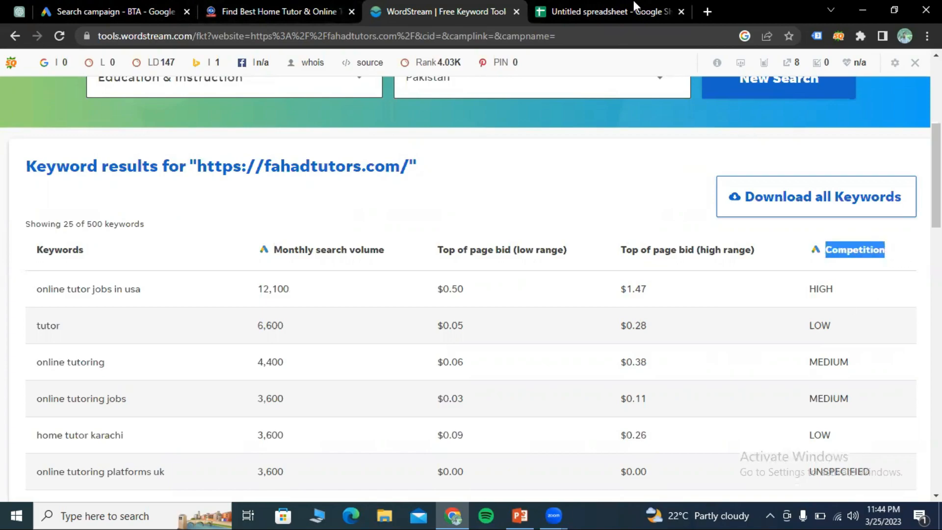
pyautogui.rightClick(864, 250)
pyautogui.click(796, 260)
pyautogui.click(557, 11)
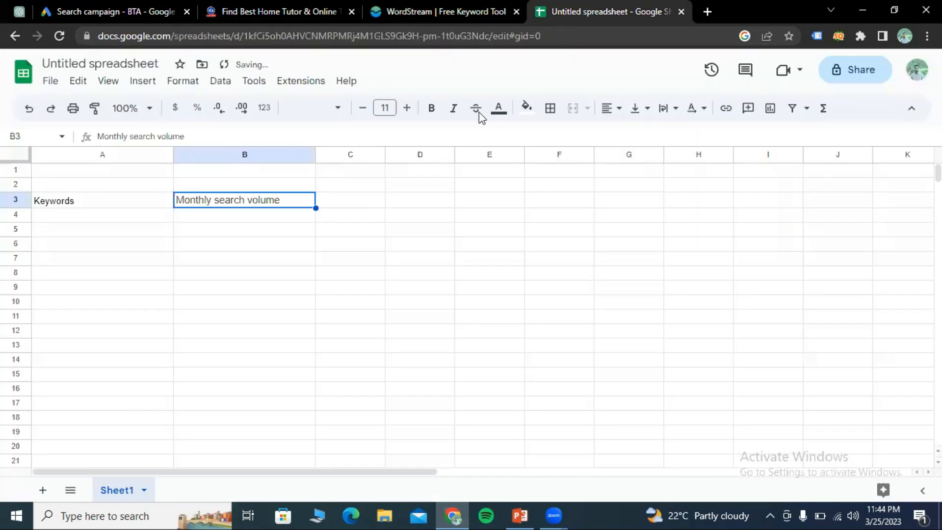
pyautogui.click(380, 201)
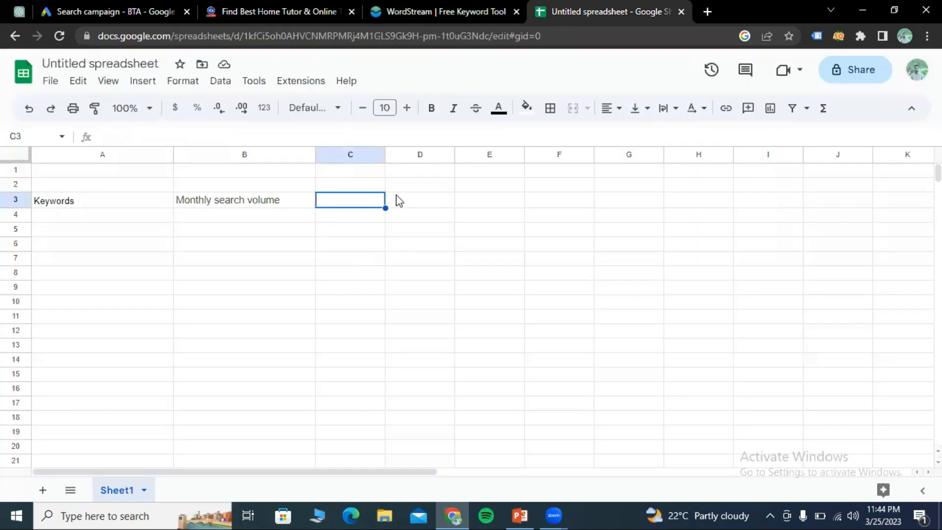
pyautogui.hotkey('ctrl', 'v')
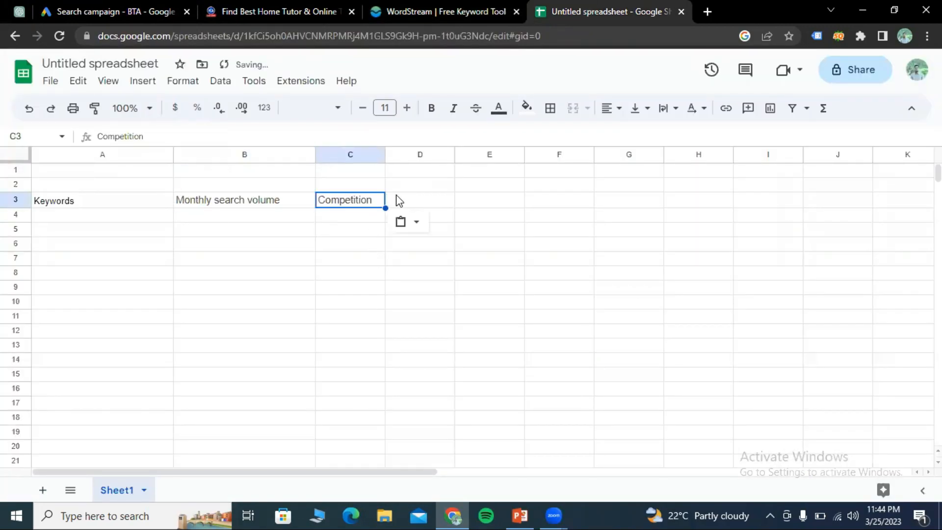
pyautogui.moveTo(387, 153); pyautogui.dragTo(450, 153)
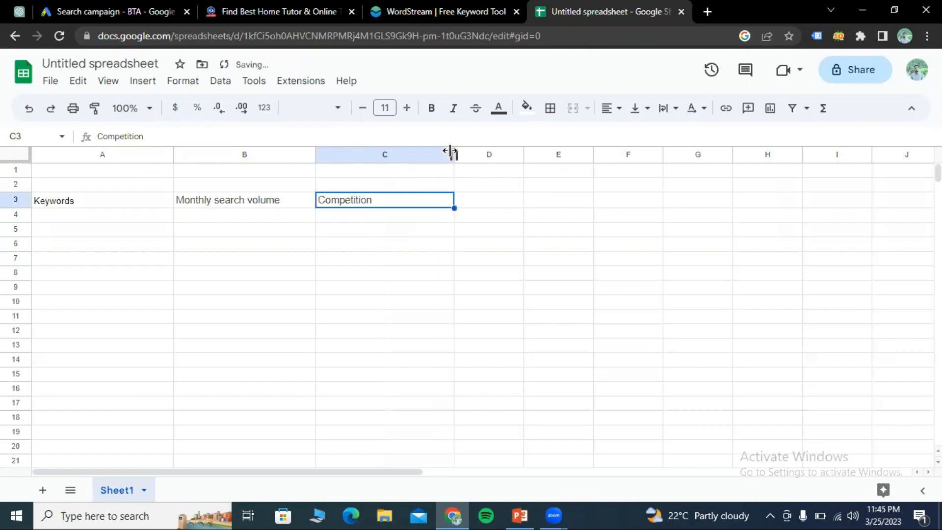
pyautogui.click(547, 319)
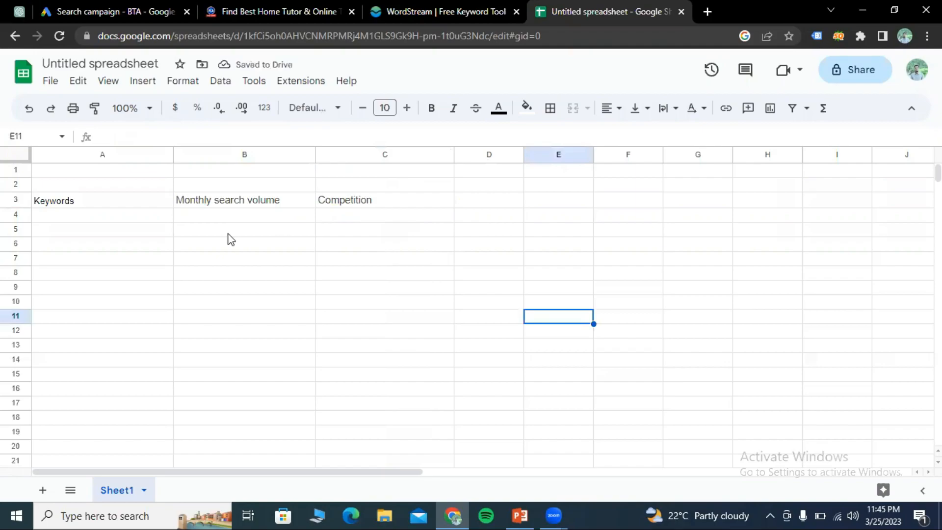
# Step: Review the suggested keywords in WordStream's results table, comparing their monthly search volumes and competition levels
pyautogui.click(82, 218)
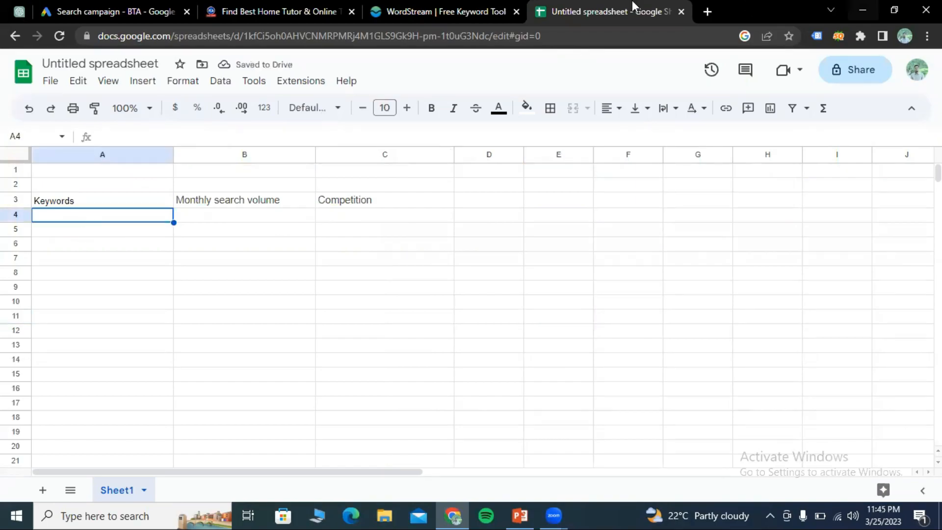
pyautogui.click(380, 11)
pyautogui.scroll(-3, 828, 284)
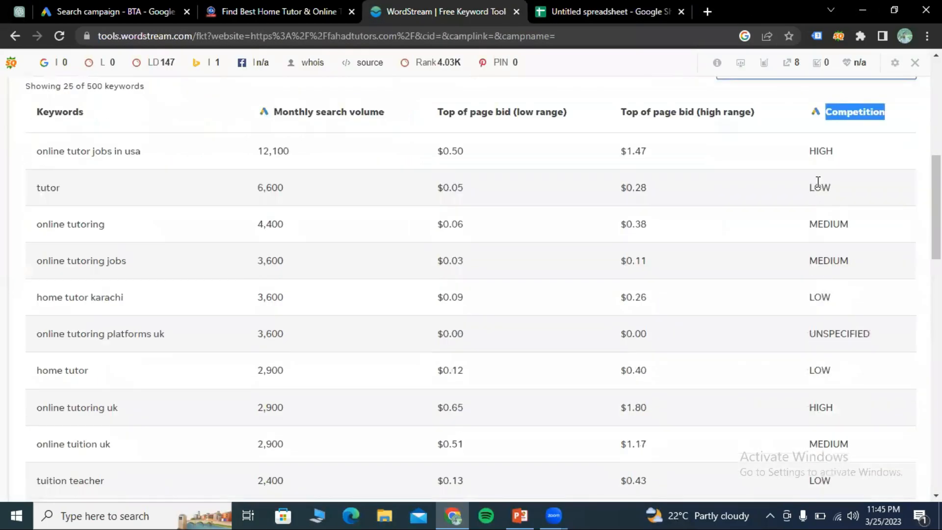
pyautogui.scroll(-3, 832, 228)
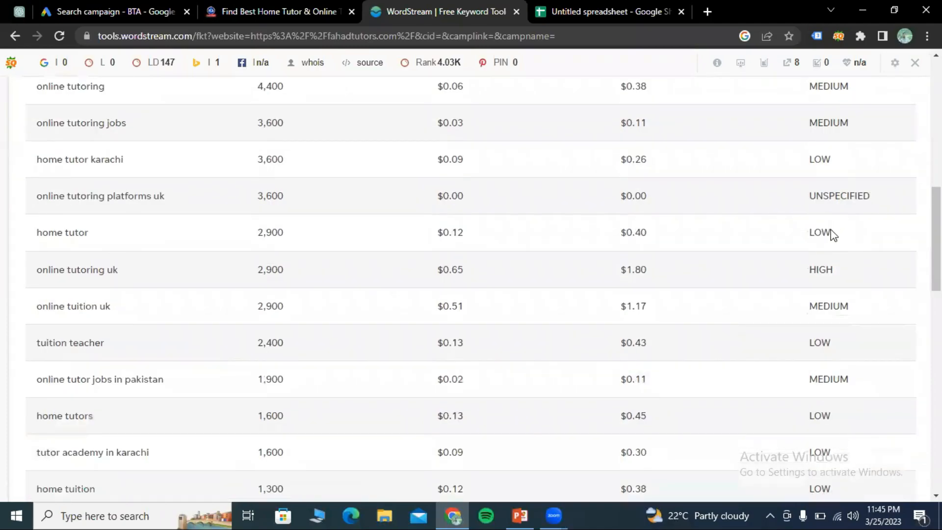
pyautogui.scroll(-4, 833, 235)
pyautogui.scroll(15, 833, 235)
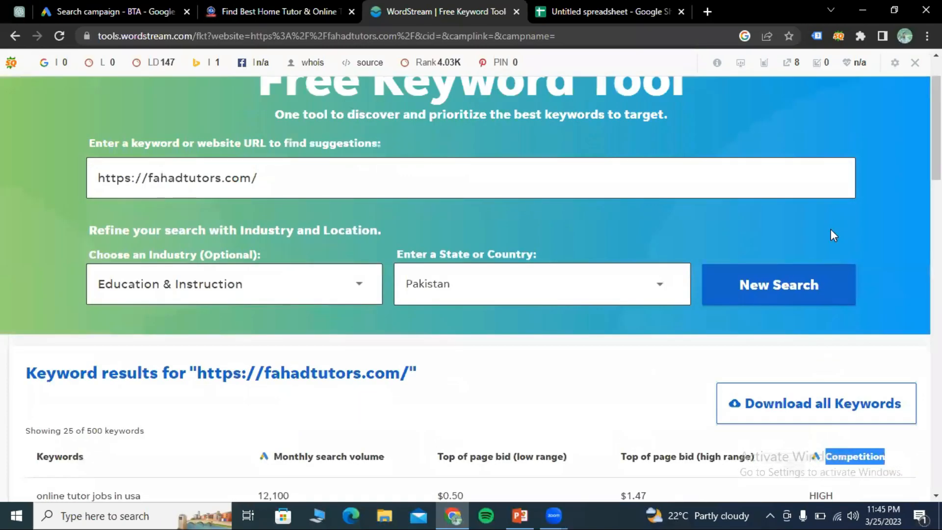
pyautogui.scroll(-7, 833, 234)
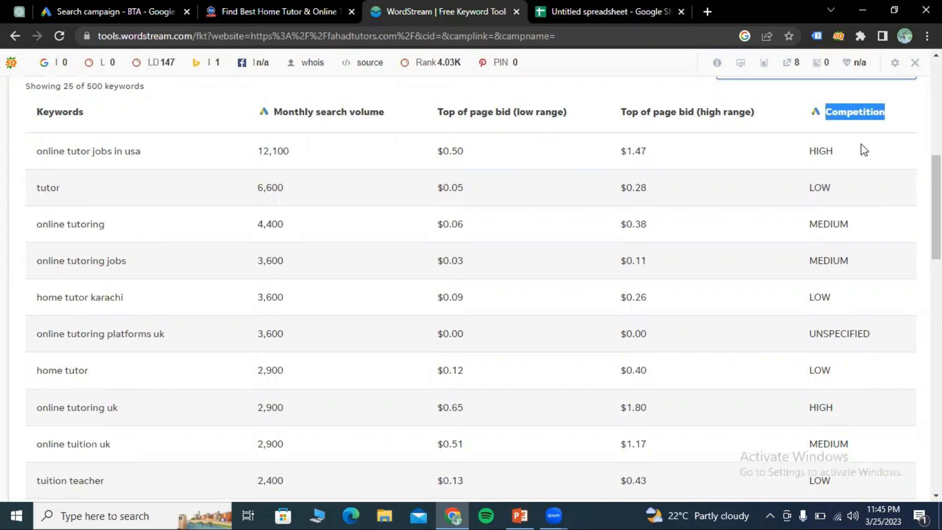
pyautogui.click(834, 154)
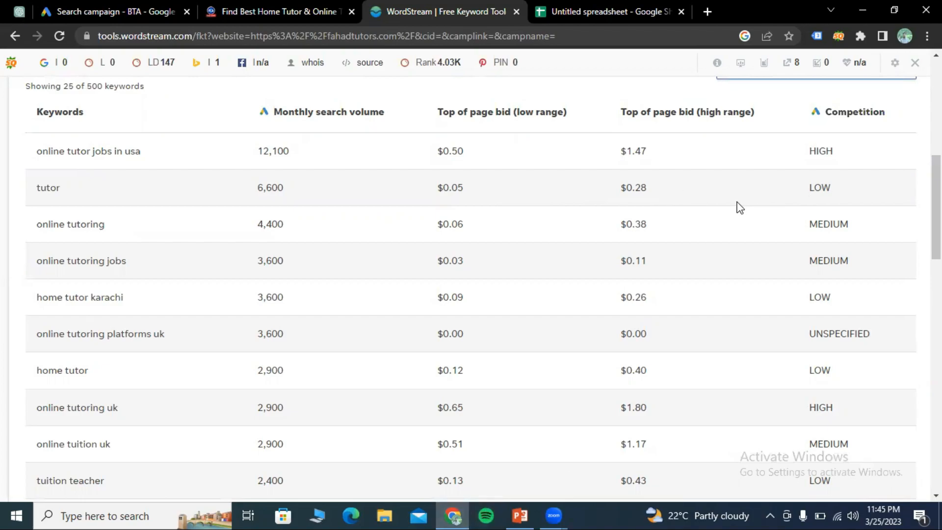
pyautogui.scroll(-1, 741, 207)
pyautogui.scroll(-1, 745, 207)
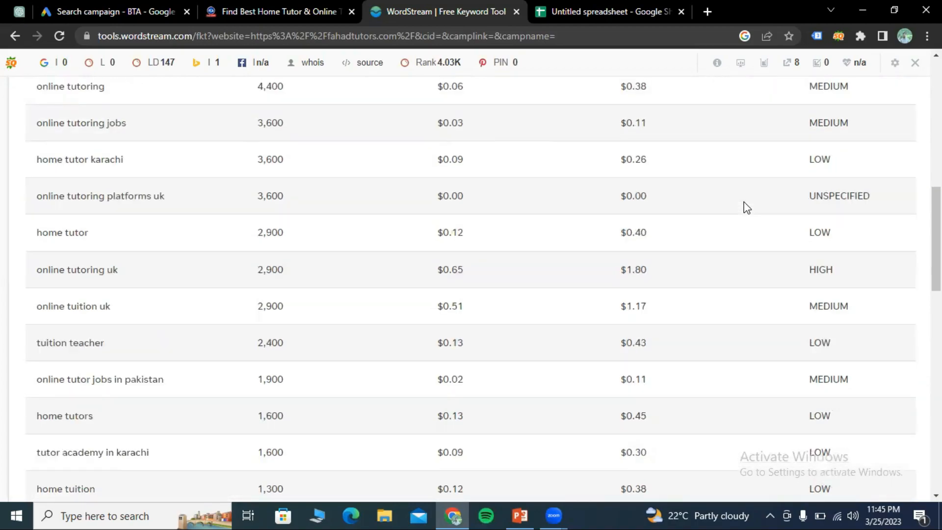
pyautogui.scroll(-3, 736, 203)
pyautogui.scroll(8, 734, 202)
pyautogui.scroll(-3, 520, 299)
pyautogui.scroll(4, 488, 277)
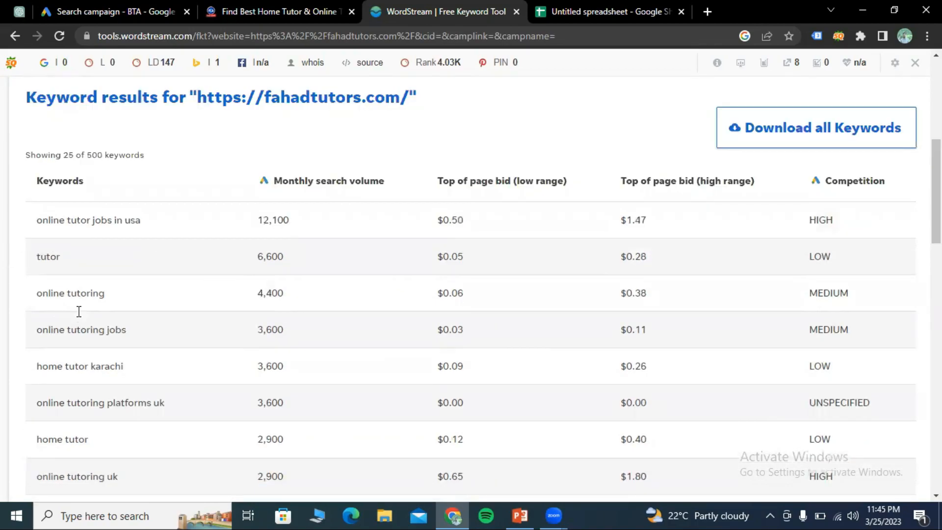
pyautogui.scroll(-1, 79, 311)
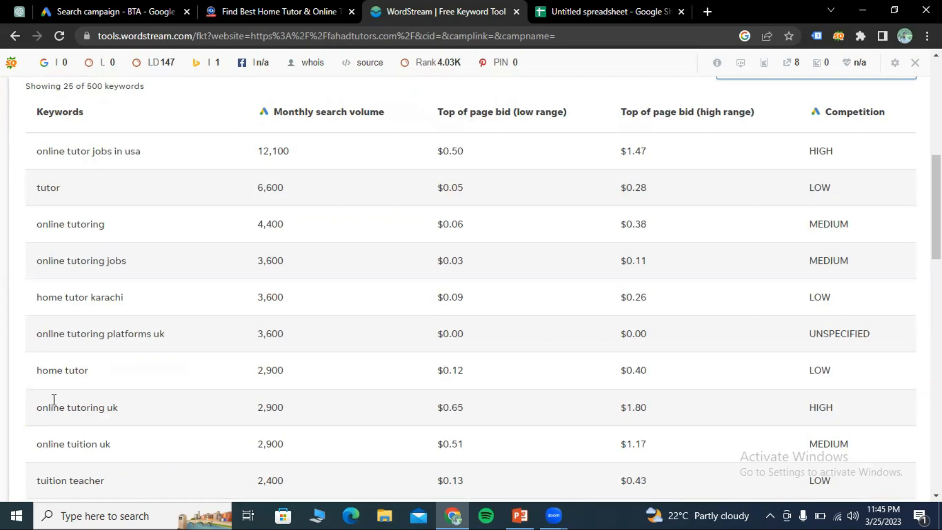
# Step: Try pasting the keyword "online tutoring platforms uk" from WordStream's results into cell A4 of the spreadsheet, and undo the paste
pyautogui.tripleClick(163, 337)
pyautogui.hotkey('ctrl', 'c')
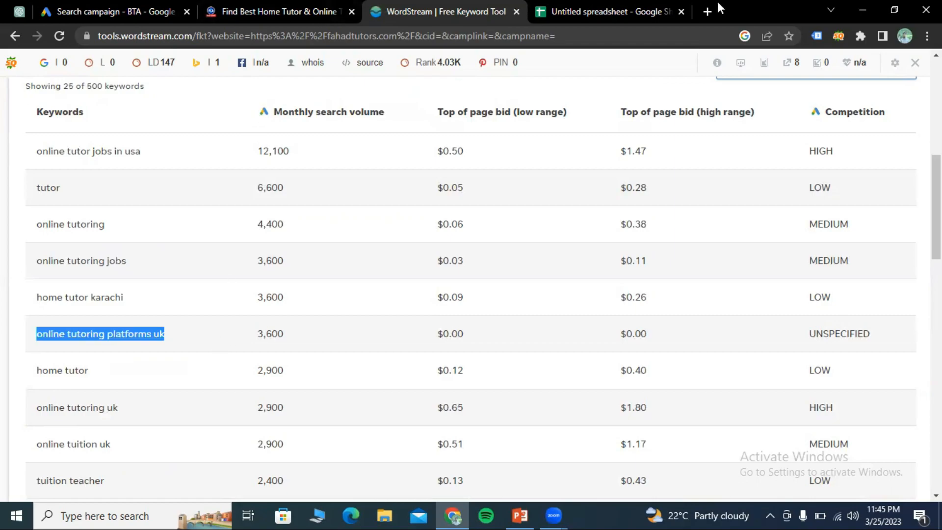
pyautogui.click(633, 10)
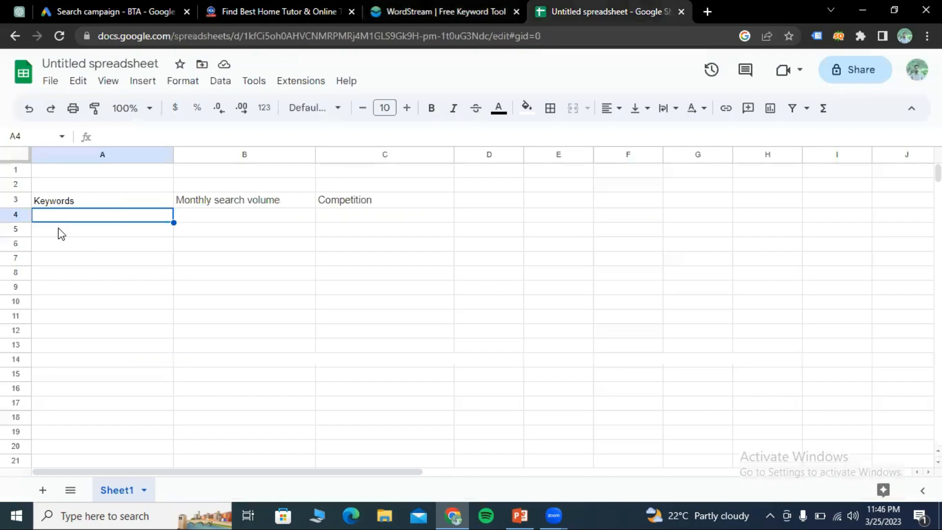
pyautogui.hotkey('ctrl', 'v')
pyautogui.click(231, 289)
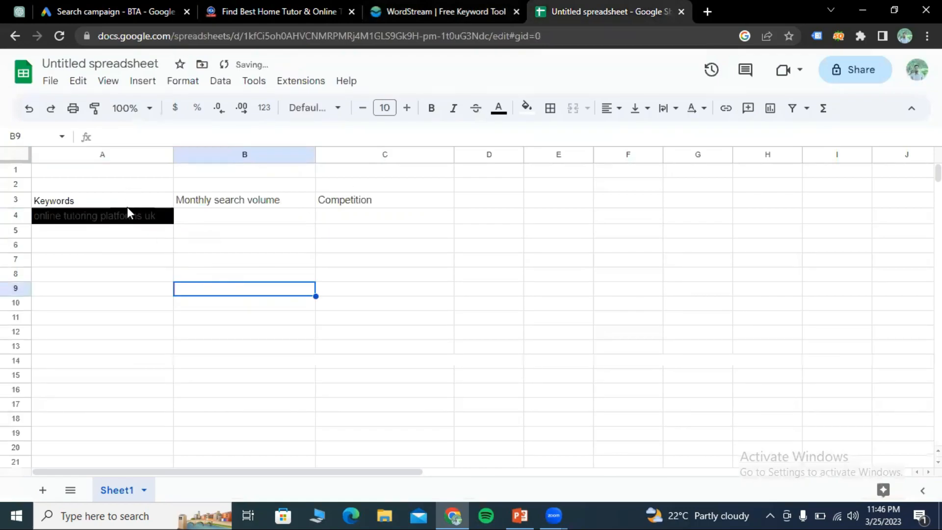
pyautogui.click(127, 207)
pyautogui.click(138, 225)
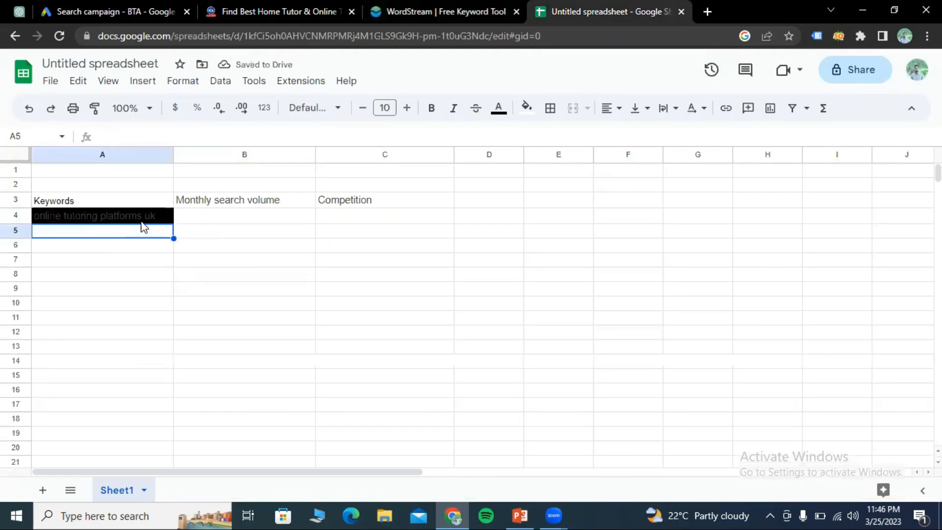
pyautogui.click(141, 221)
pyautogui.hotkey('ctrl', 'z')
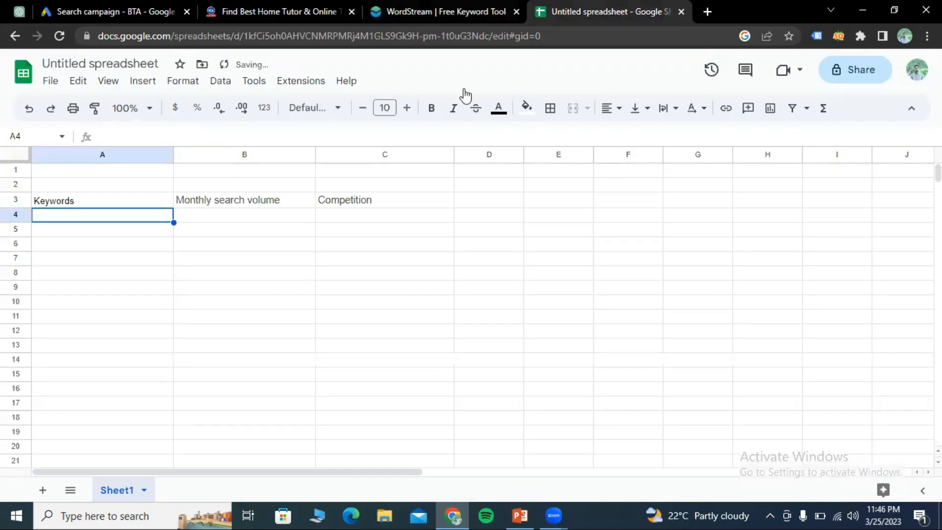
# Step: Enter "online tutoring platforms uk" as plain text in cell A4 of the spreadsheet
pyautogui.click(441, 10)
pyautogui.click(588, 10)
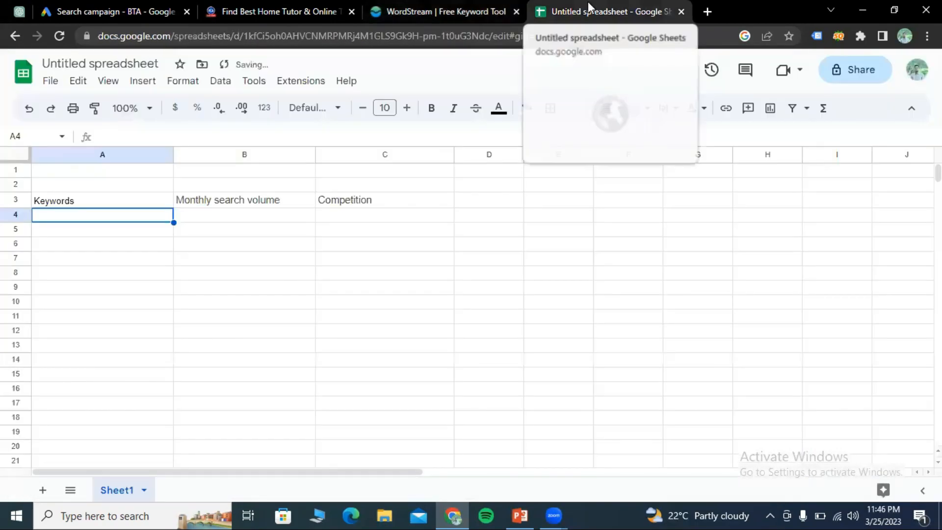
pyautogui.write('online tuto')
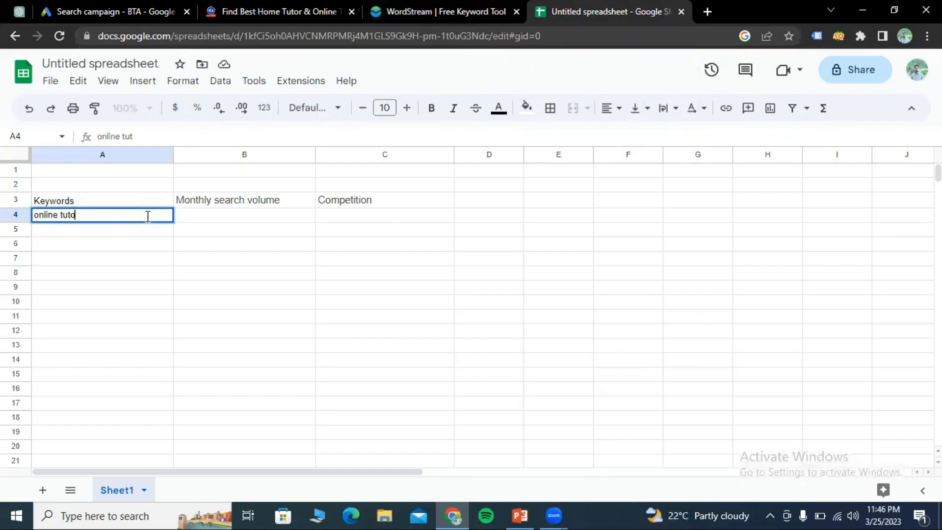
pyautogui.write('ring platforms uk')
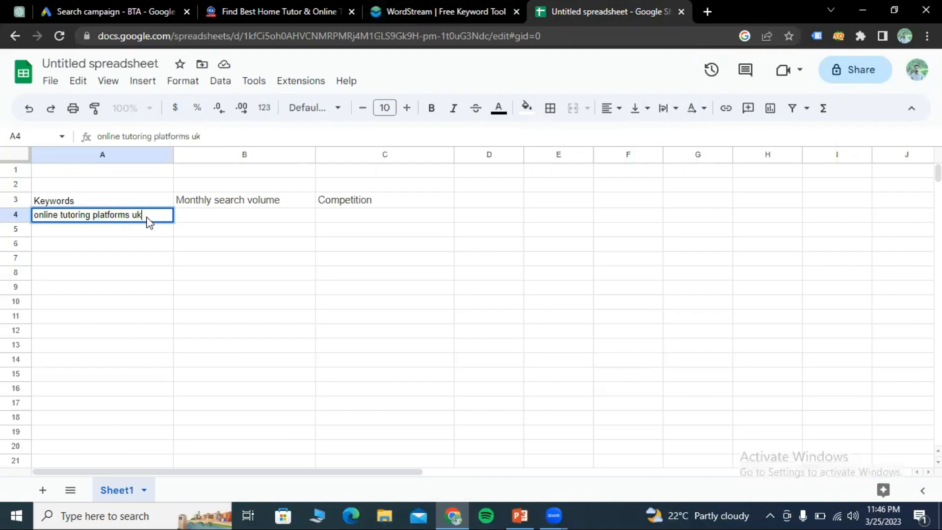
pyautogui.press('Tab')
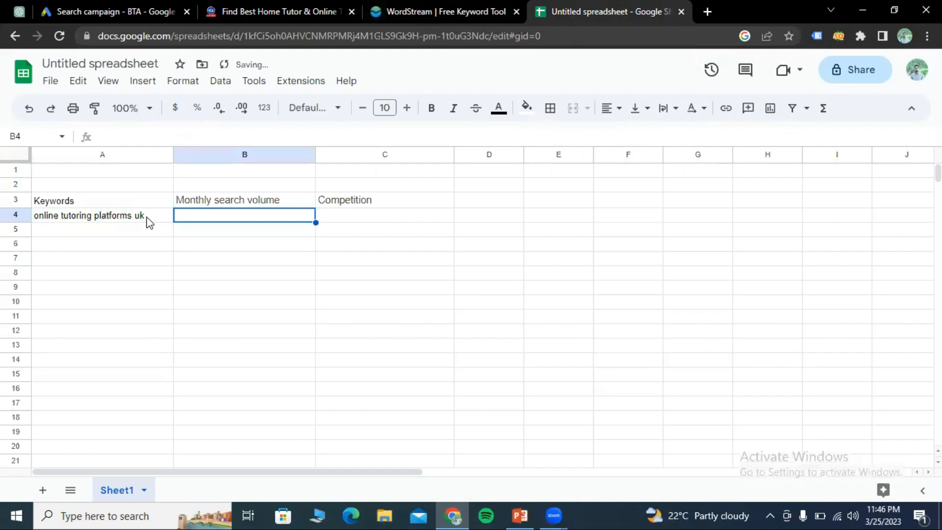
# Step: Look up the keyword's monthly search volume in WordStream and enter 3600 in cell B4 of the spreadsheet
pyautogui.click(450, 9)
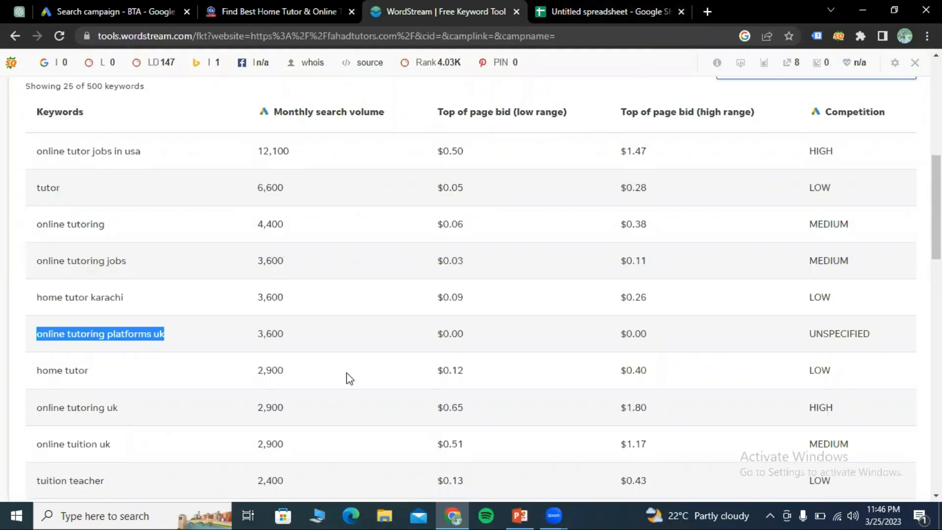
pyautogui.click(623, 11)
pyautogui.write('3600')
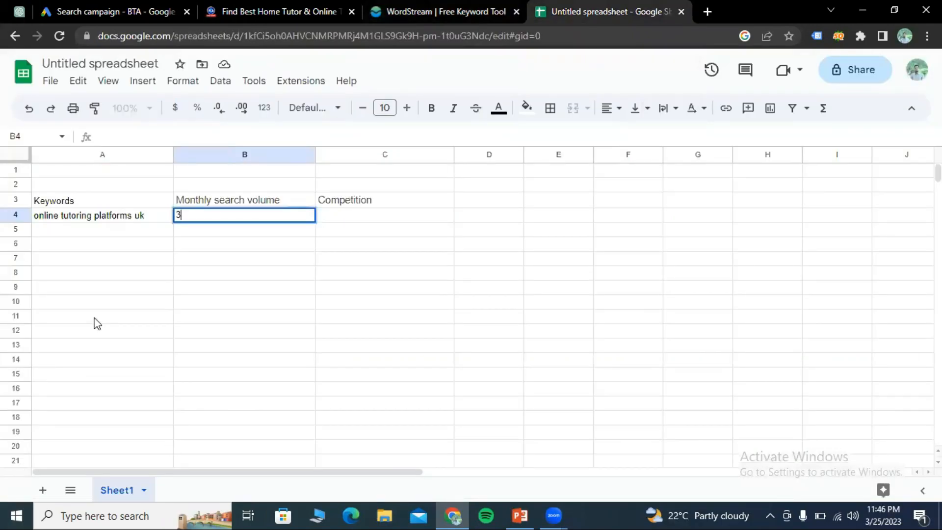
pyautogui.press('Return')
pyautogui.press('Up')
pyautogui.press('Right')
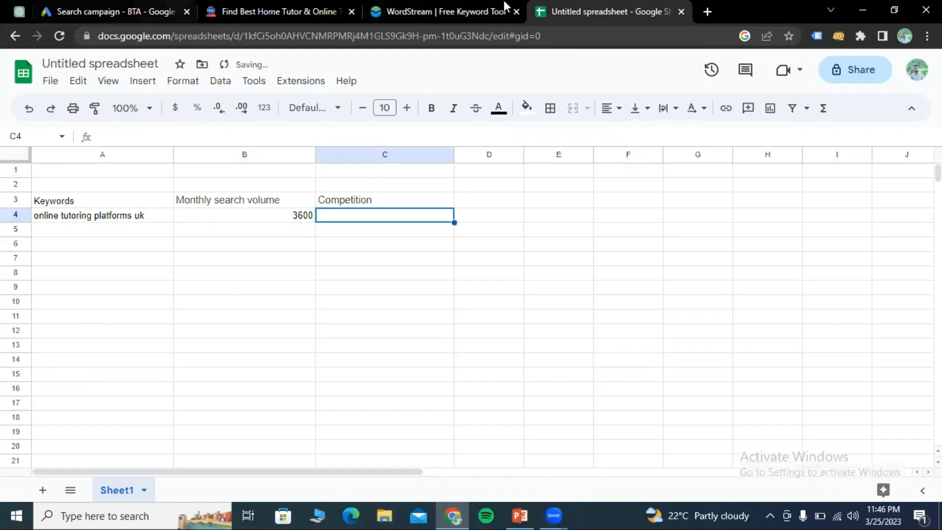
# Step: Look up the competition level of "online tutoring platforms uk" in WordStream and enter "low" in cell C4 of the spreadsheet
pyautogui.click(434, 10)
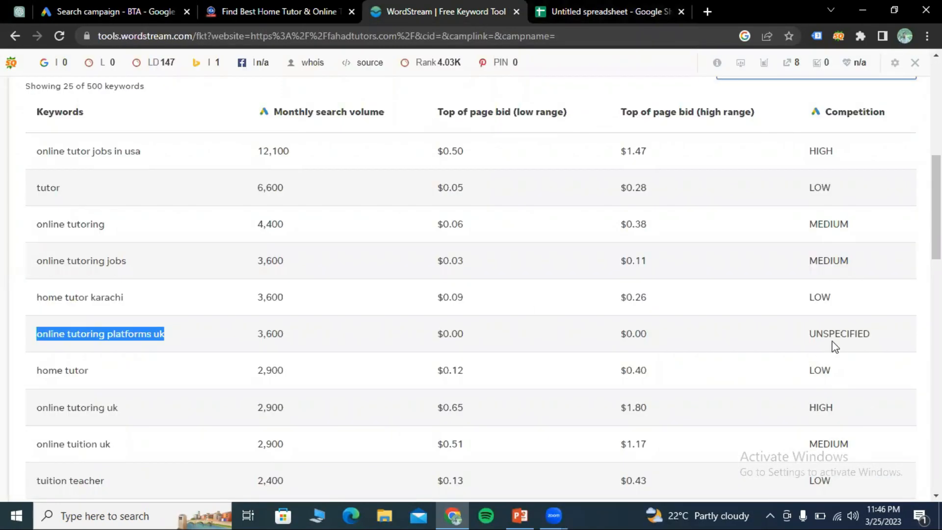
pyautogui.moveTo(816, 334); pyautogui.dragTo(900, 338)
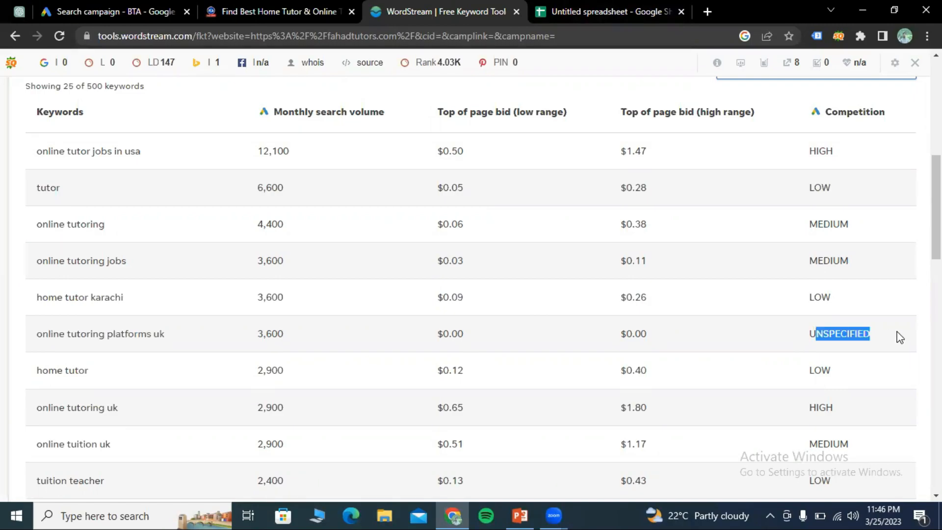
pyautogui.click(604, 11)
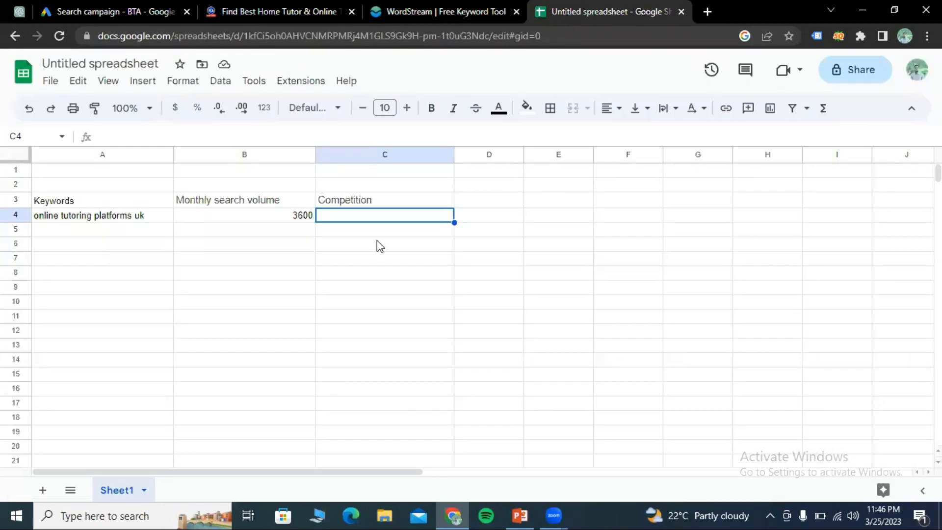
pyautogui.write('low')
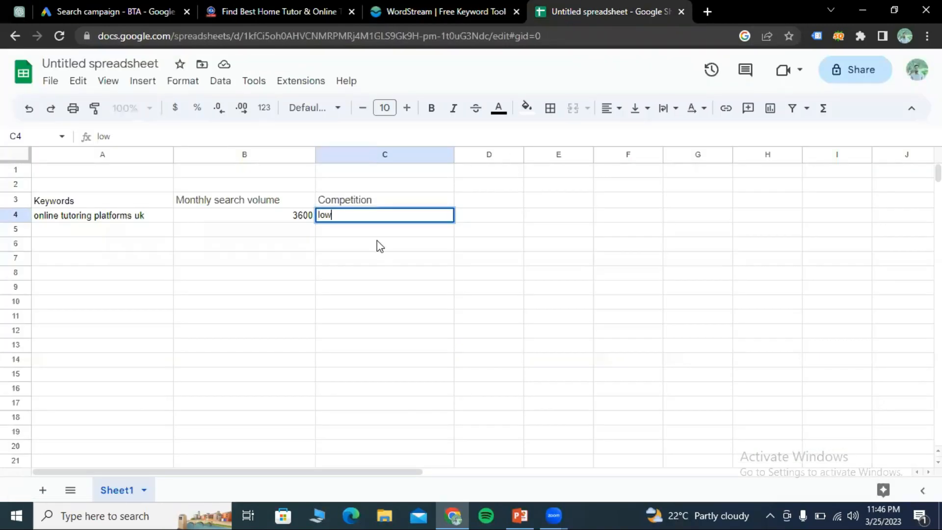
pyautogui.press('Return')
pyautogui.press('Home')
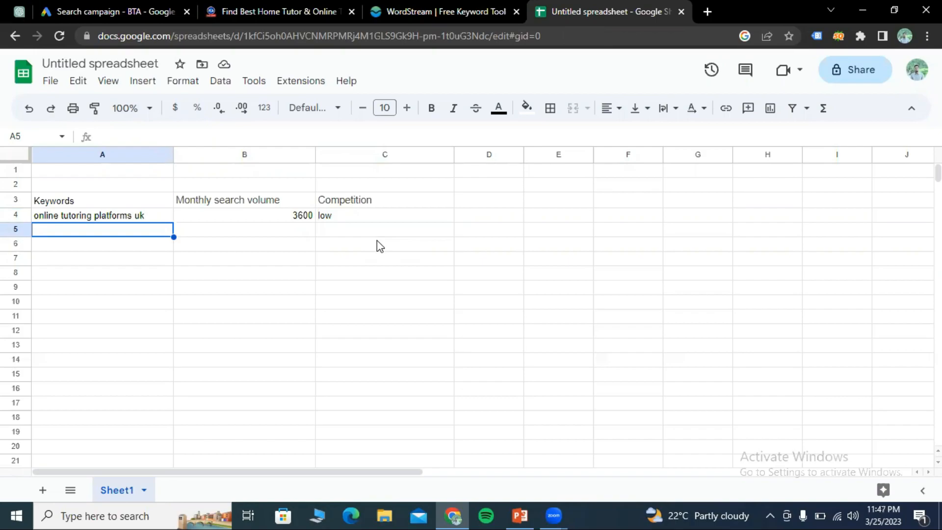
# Step: Return from WordStream to the "keyword search tool" Google results and follow the Google Keyword Planner Tool result to the Google Ads account overview
pyautogui.click(399, 6)
pyautogui.scroll(10, 354, 295)
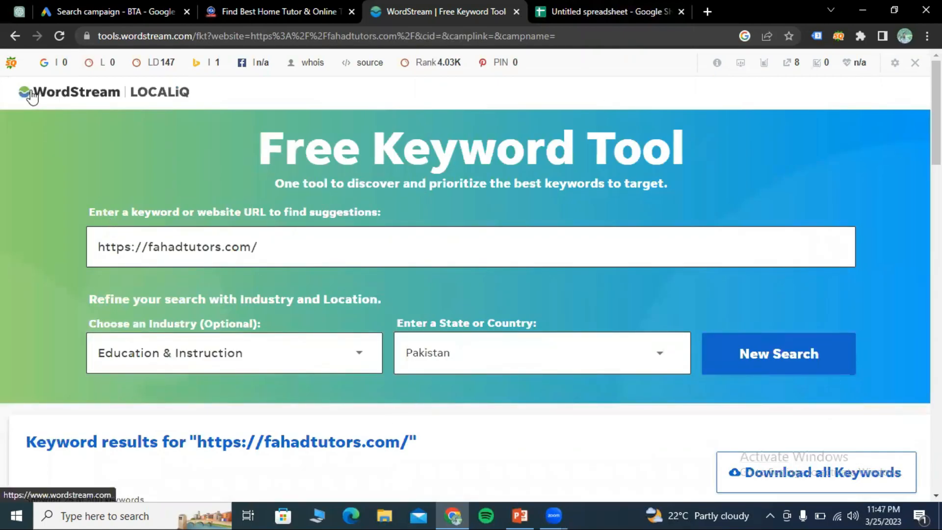
pyautogui.click(15, 37)
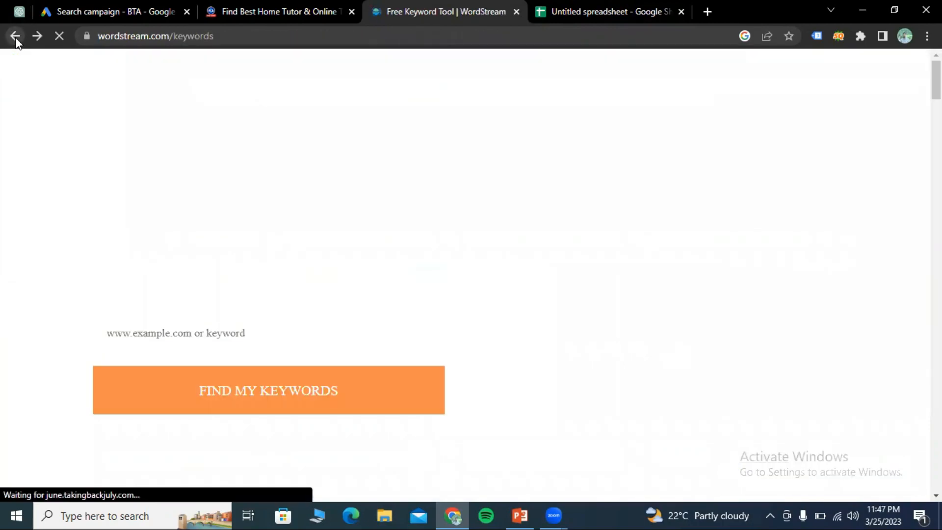
pyautogui.click(16, 37)
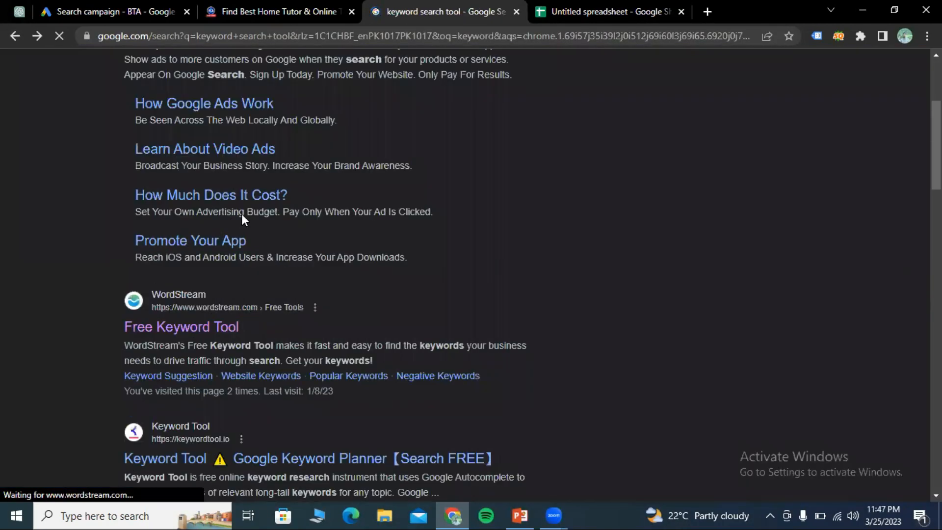
pyautogui.scroll(5, 241, 216)
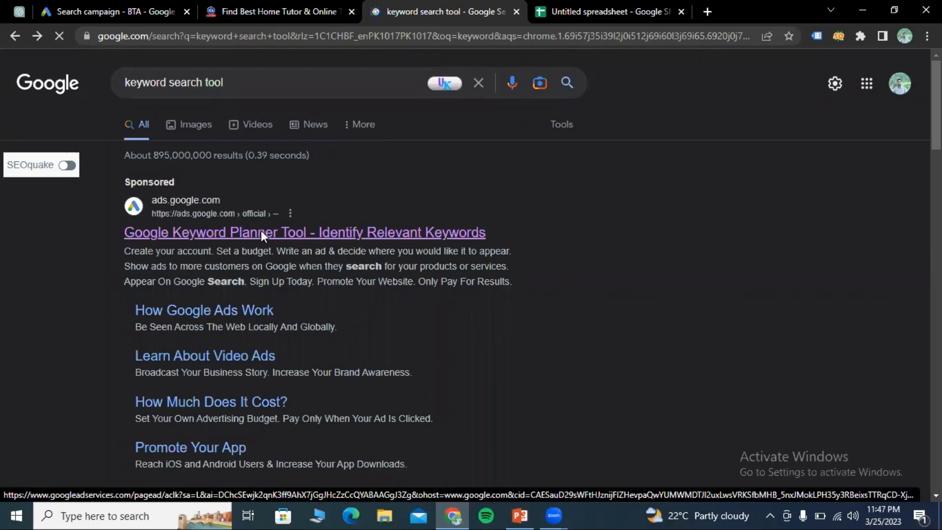
pyautogui.click(264, 233)
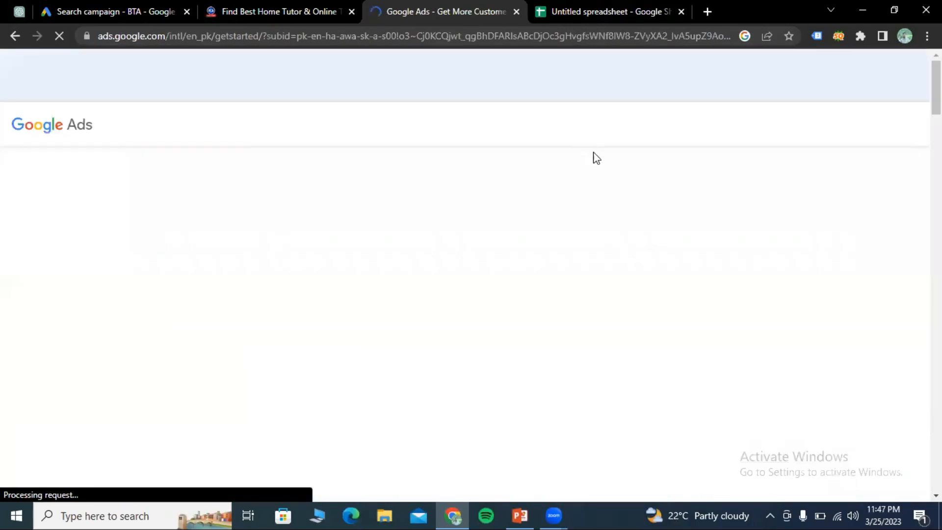
pyautogui.click(790, 131)
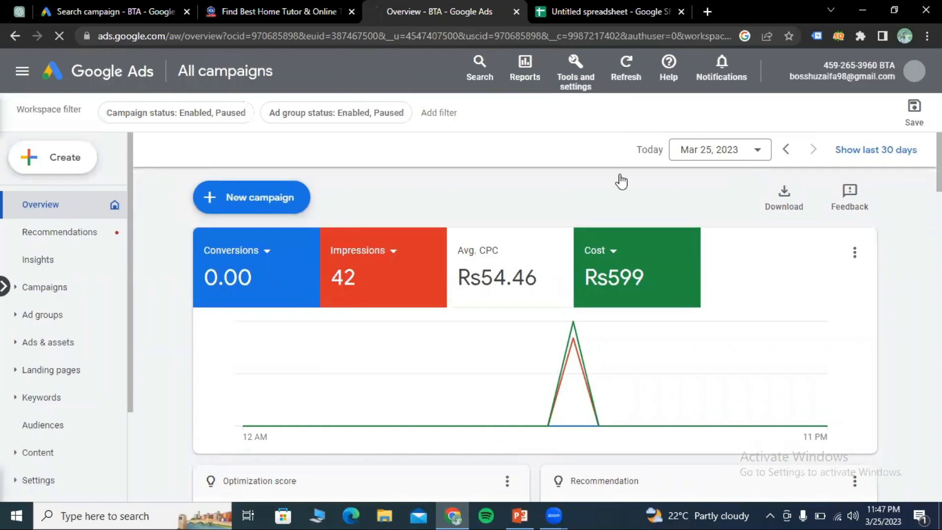
# Step: Open Keyword Planner in Google Ads and dismiss the demand forecast and customer list notifications
pyautogui.scroll(-5, 620, 179)
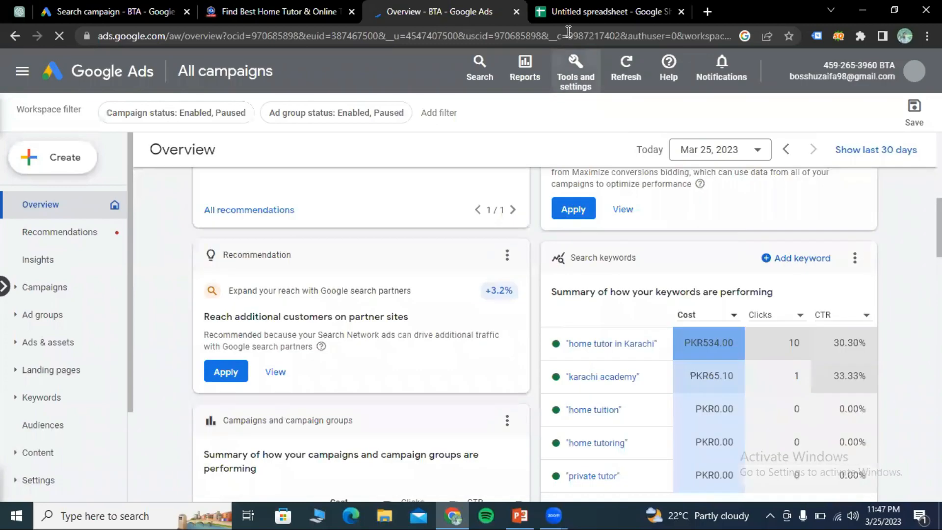
pyautogui.click(595, 78)
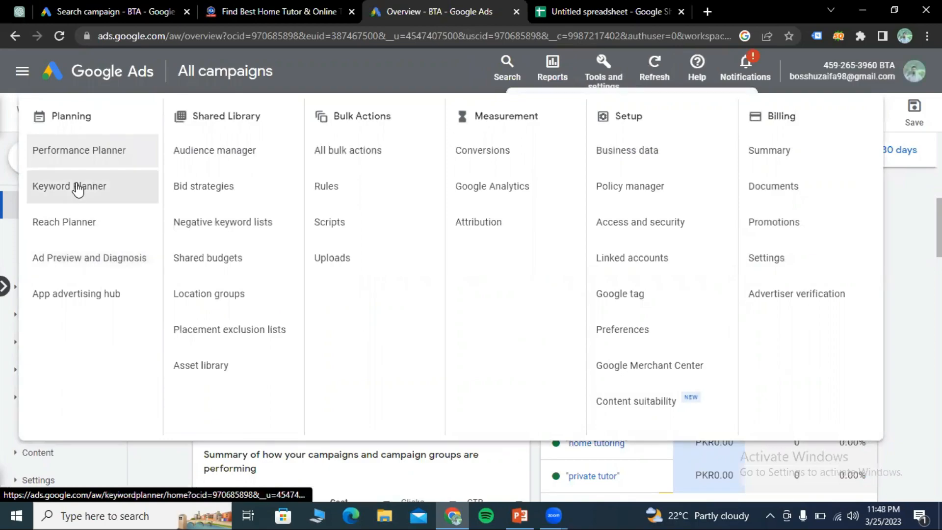
pyautogui.click(78, 186)
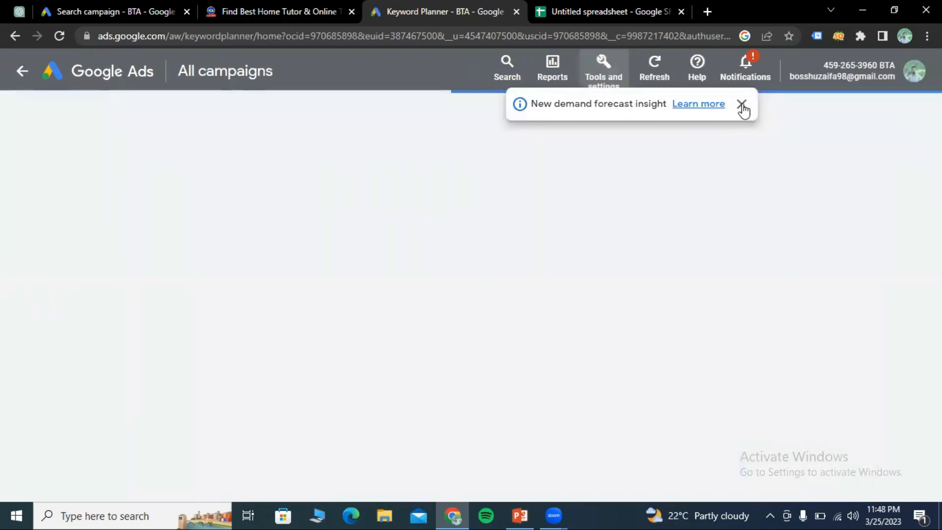
pyautogui.click(741, 105)
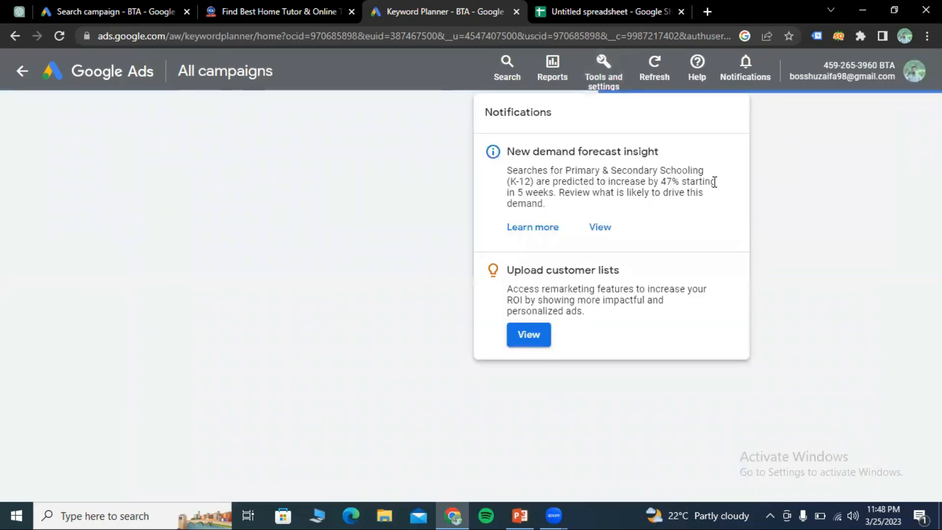
pyautogui.click(733, 154)
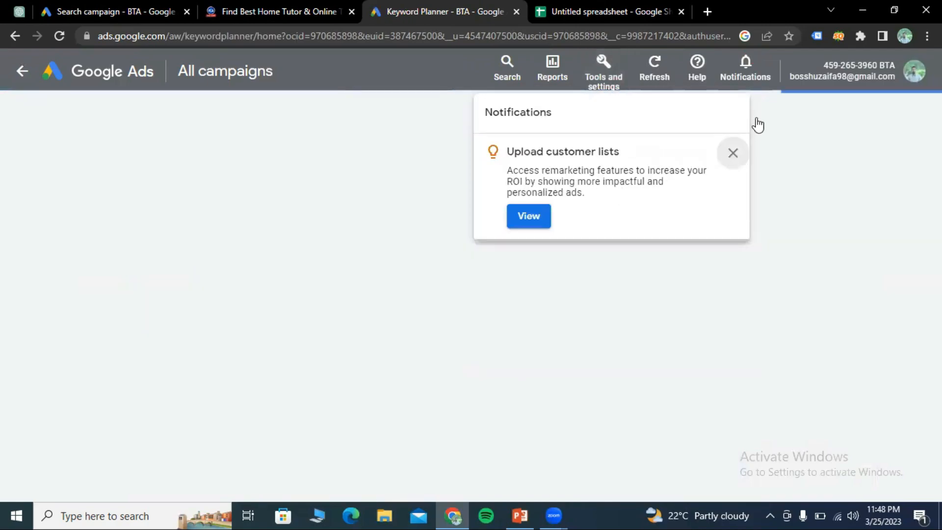
pyautogui.click(736, 155)
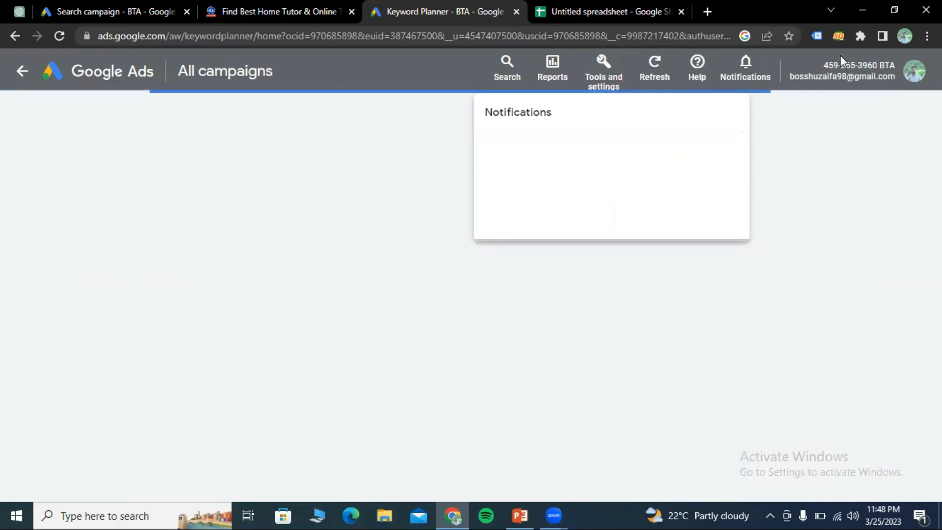
pyautogui.click(728, 80)
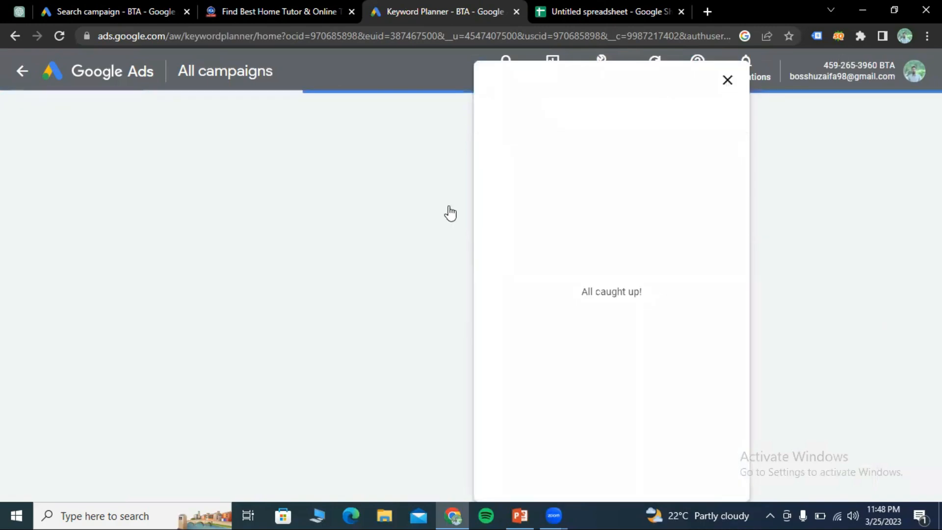
# Step: Start discovering new keywords in Keyword Planner, using a website as the source
pyautogui.scroll(-1, 640, 244)
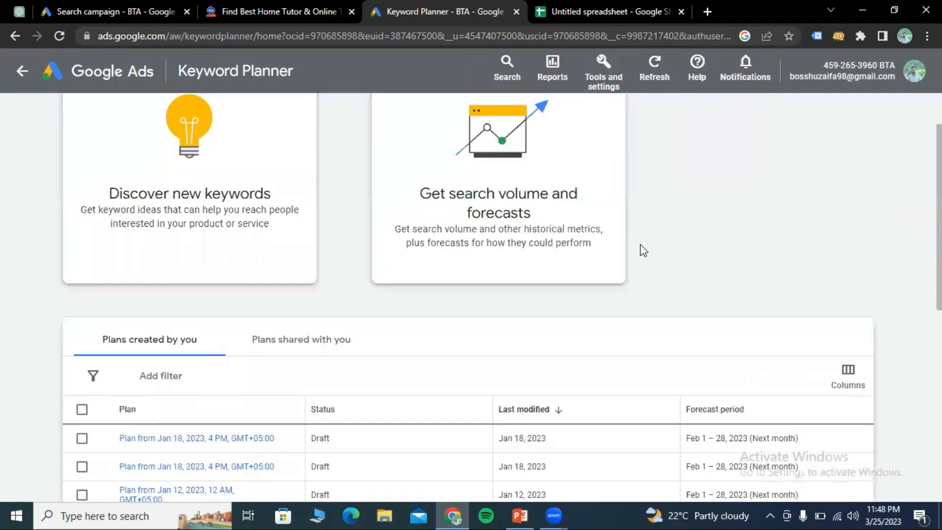
pyautogui.scroll(1, 640, 245)
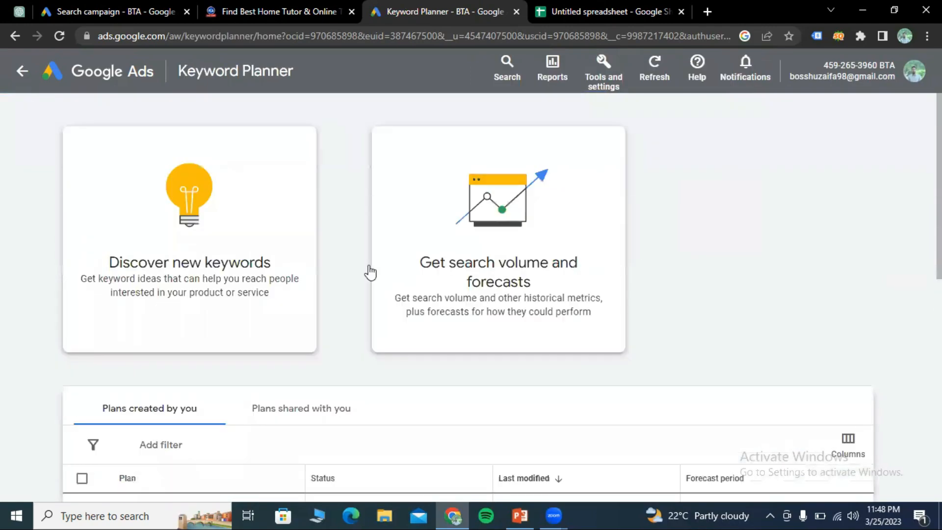
pyautogui.click(219, 227)
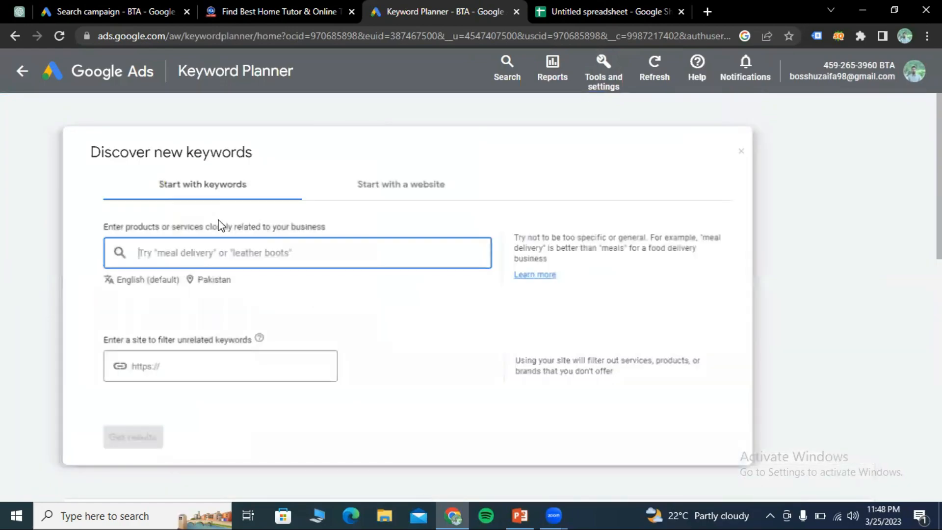
pyautogui.click(248, 372)
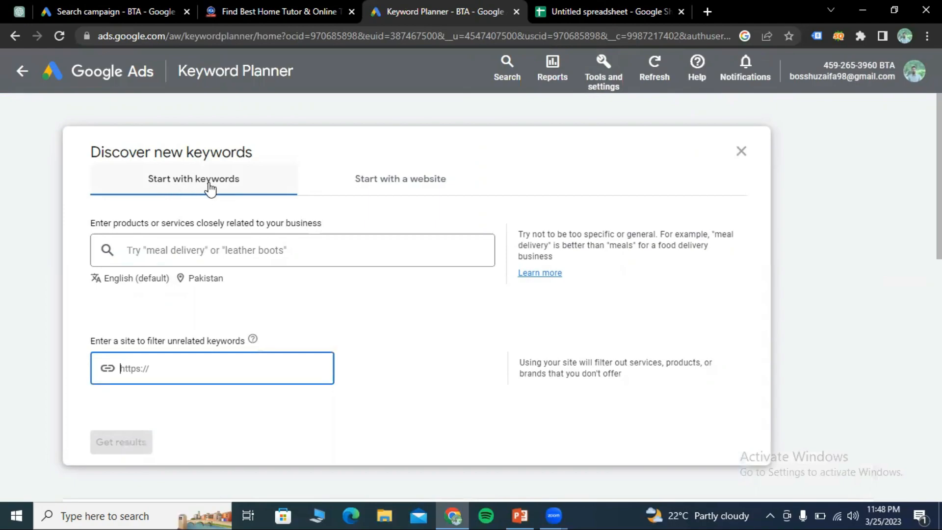
pyautogui.click(360, 188)
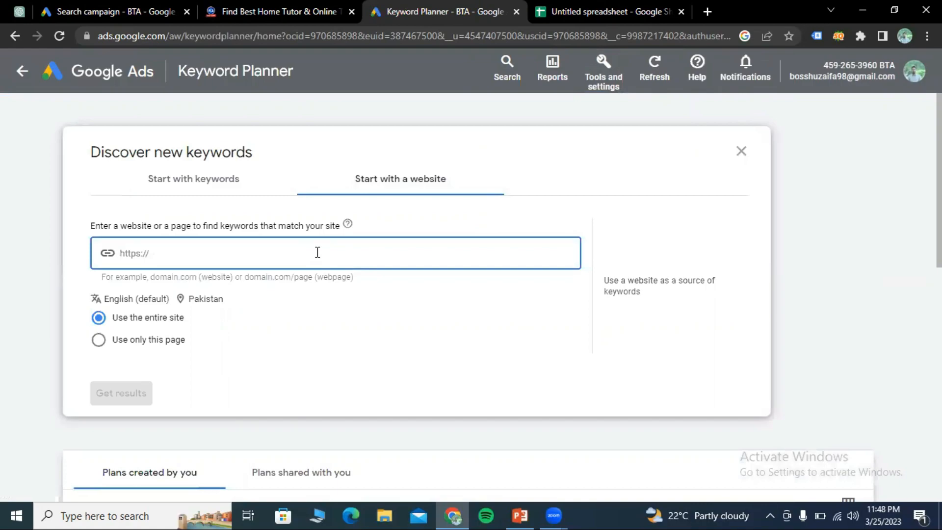
# Step: Copy the competitor's address fahadtutors.com from its site and get keyword ideas for the entire site in Keyword Planner
pyautogui.click(244, 13)
pyautogui.click(180, 36)
pyautogui.hotkey('ctrl', 'c')
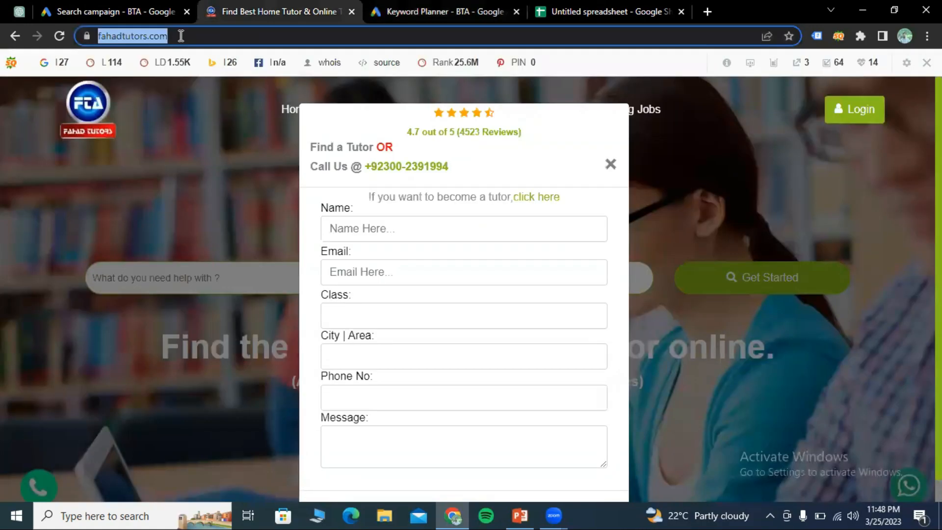
pyautogui.click(454, 10)
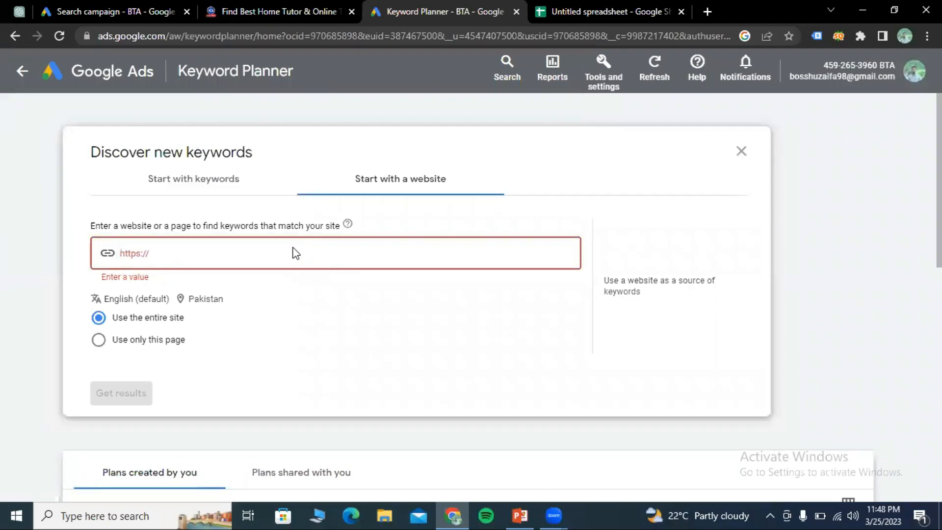
pyautogui.hotkey('ctrl', 'v')
pyautogui.click(108, 394)
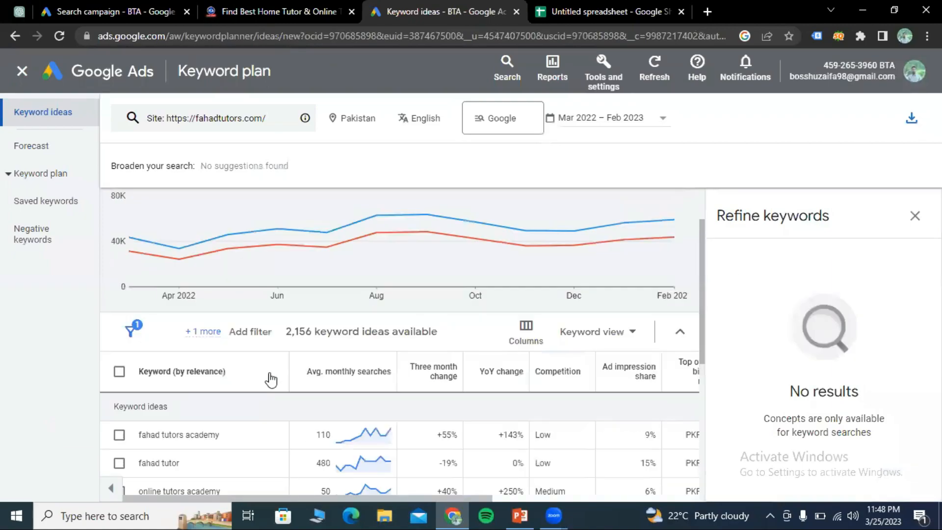
# Step: Close the Refine keywords pane and examine the keyword ideas' average monthly searches and competition, including those for "online tutors academy"
pyautogui.scroll(-1, 385, 348)
pyautogui.scroll(-1, 391, 352)
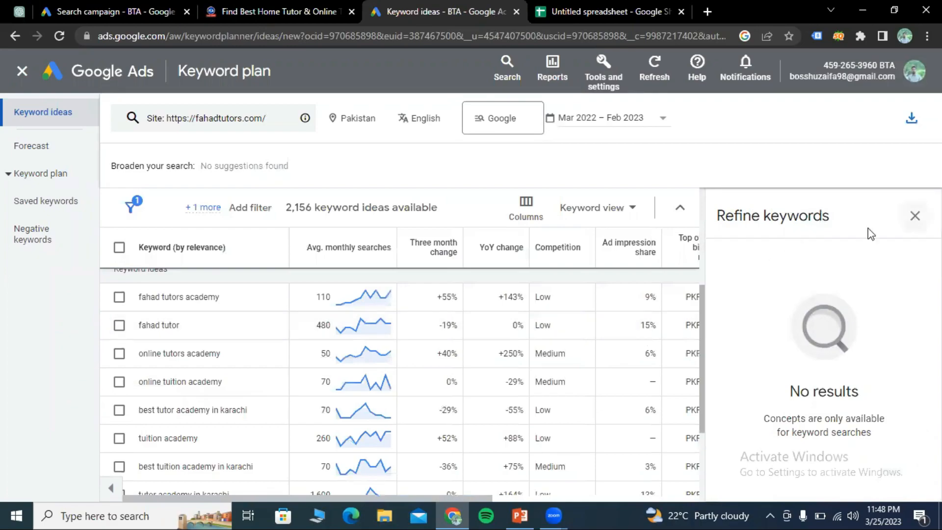
pyautogui.click(915, 216)
pyautogui.scroll(-1, 799, 337)
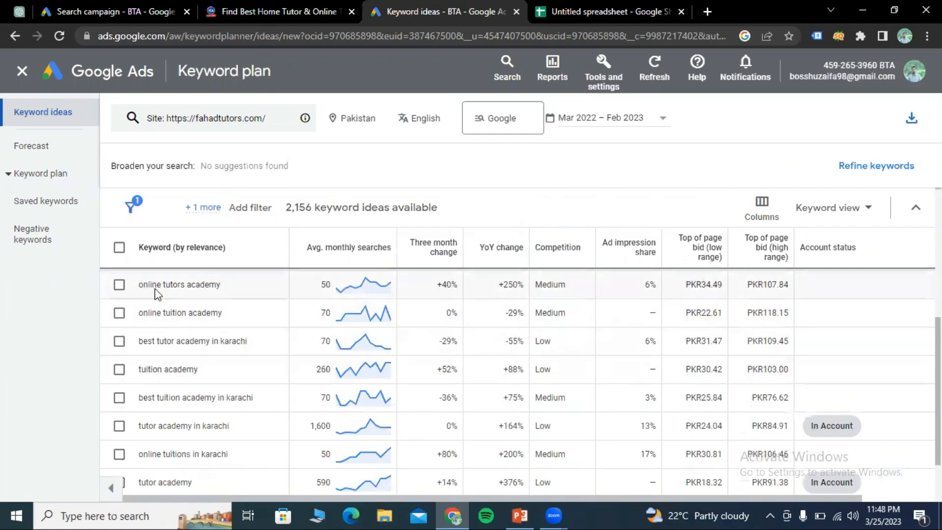
pyautogui.moveTo(138, 284); pyautogui.dragTo(190, 285)
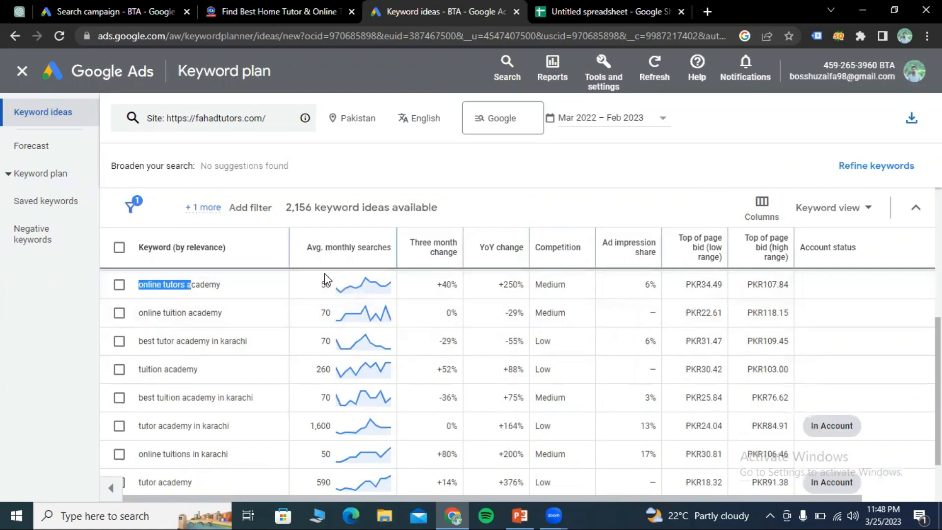
pyautogui.moveTo(346, 265)
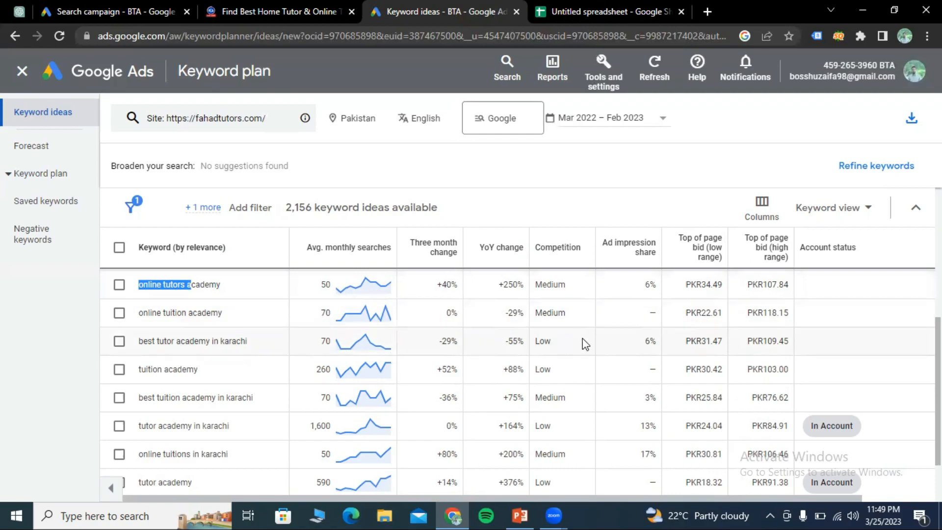
pyautogui.scroll(3, 586, 343)
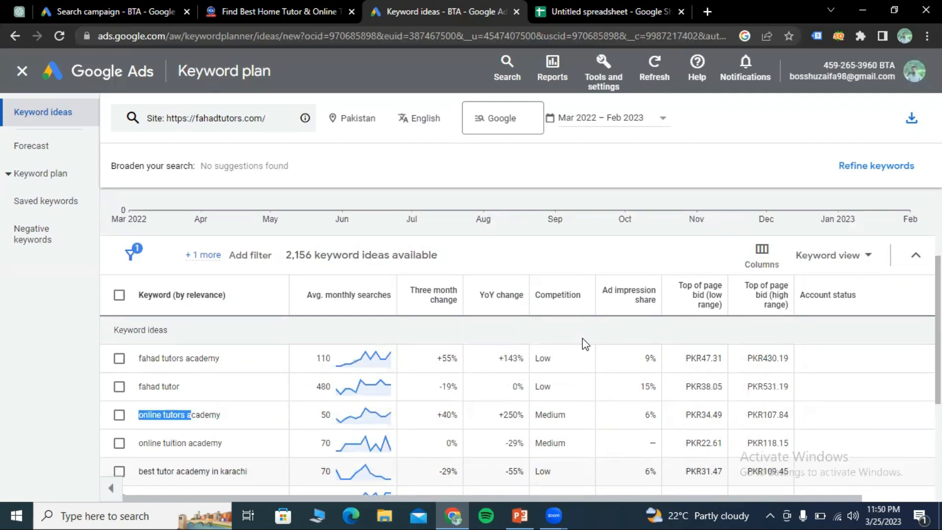
pyautogui.scroll(-2, 304, 346)
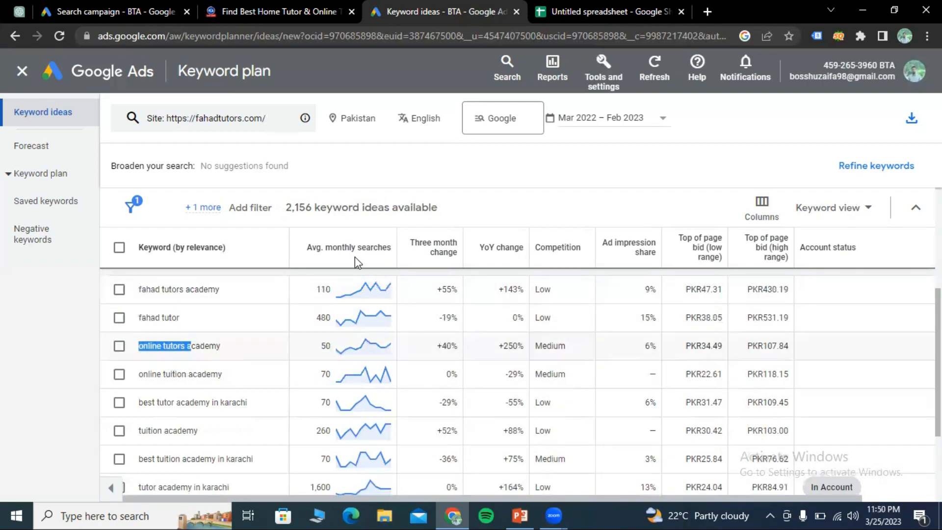
# Step: Enter the keyword "online tutors academy" in cell A5 of the spreadsheet
pyautogui.click(603, 11)
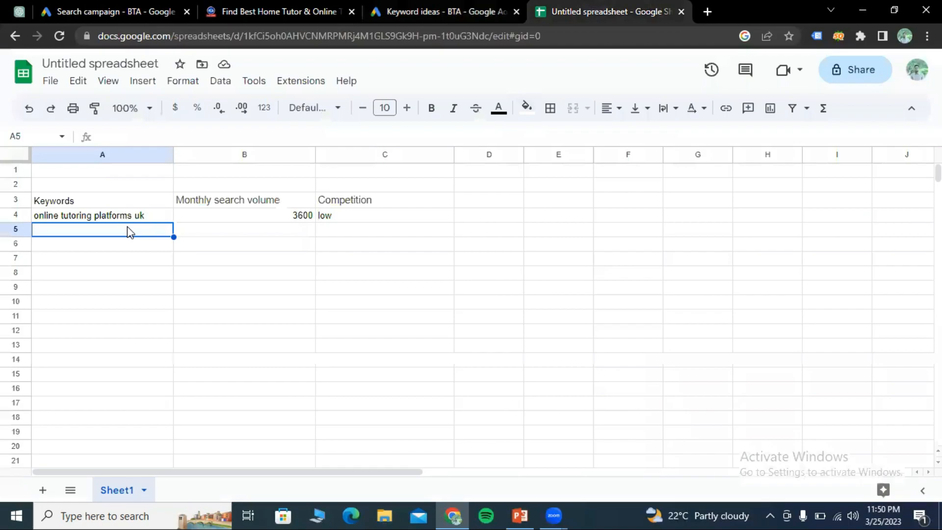
pyautogui.write('onli')
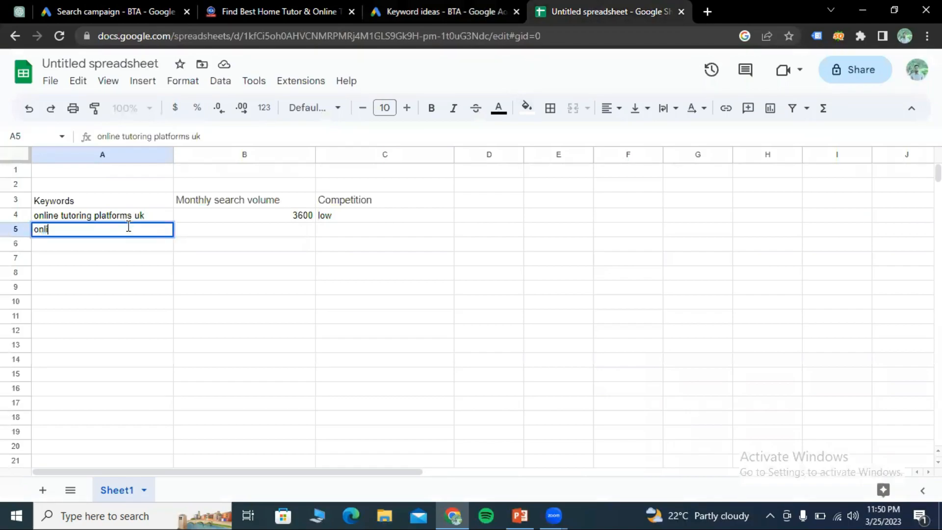
pyautogui.write('ne tutors academy')
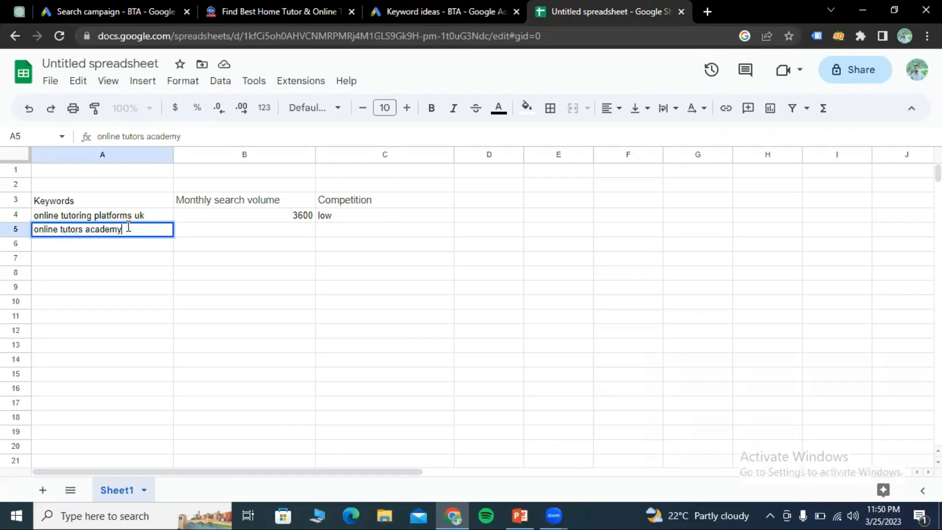
# Step: Look up "online tutors academy" in Keyword Planner and record its monthly search volume 50 in B5 and competition "medium" in C5
pyautogui.press('Tab')
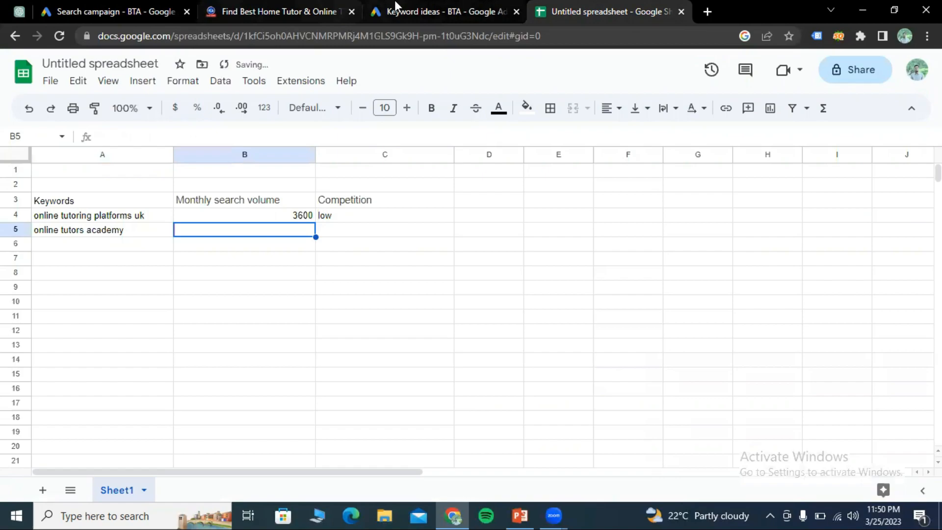
pyautogui.click(418, 8)
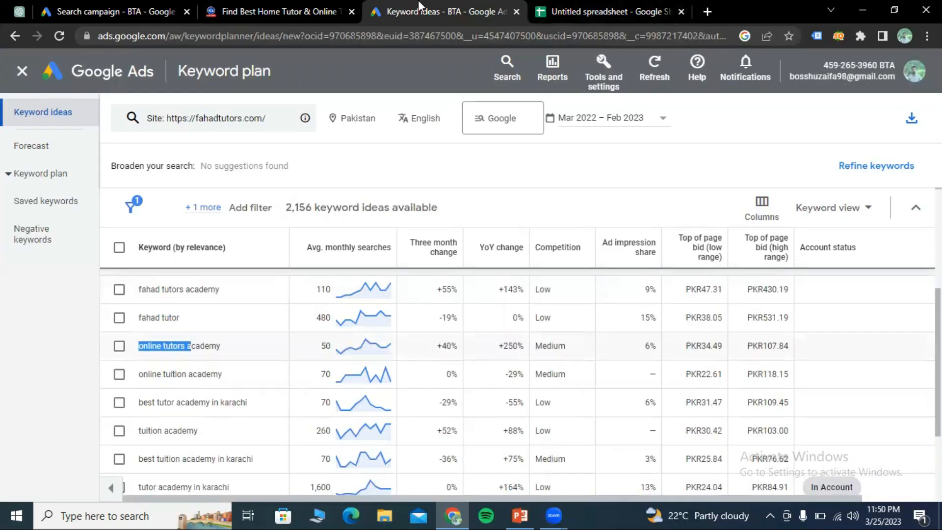
pyautogui.click(625, 5)
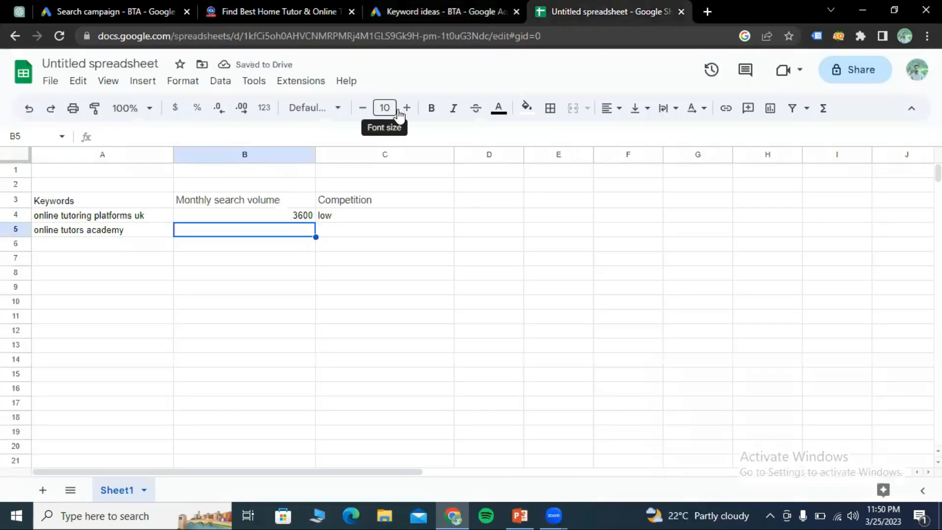
pyautogui.write('50')
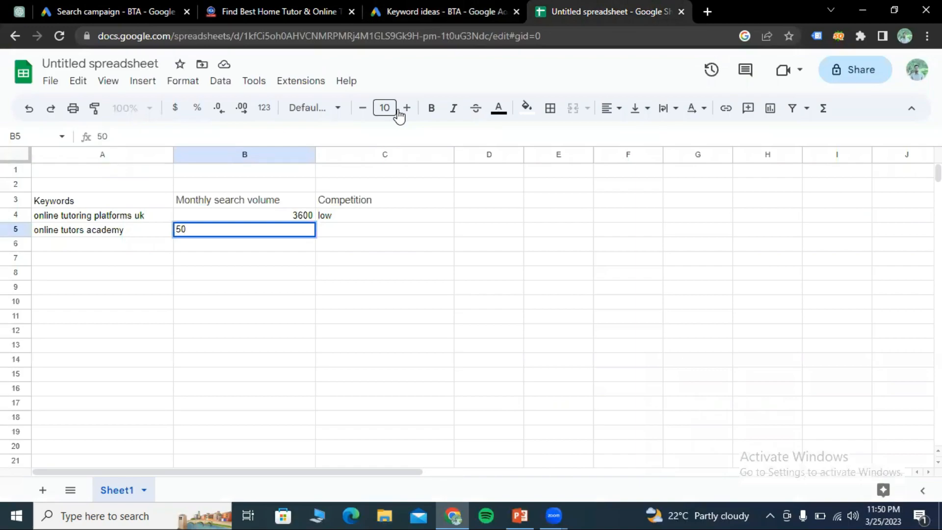
pyautogui.press('Tab')
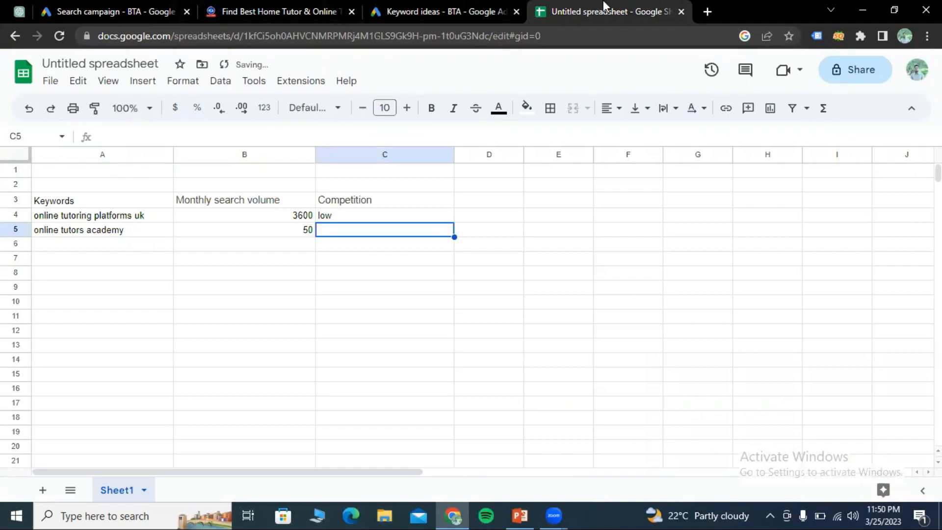
pyautogui.click(451, 7)
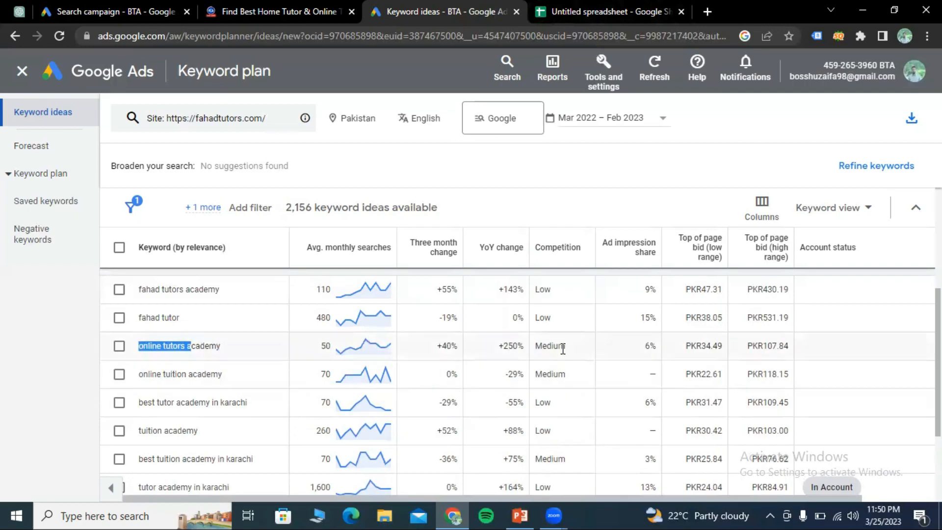
pyautogui.click(622, 18)
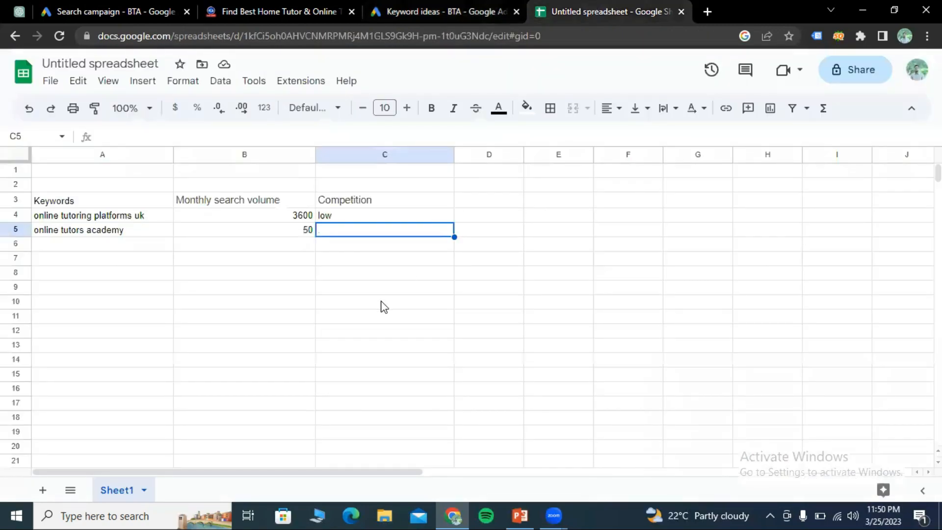
pyautogui.write('medium')
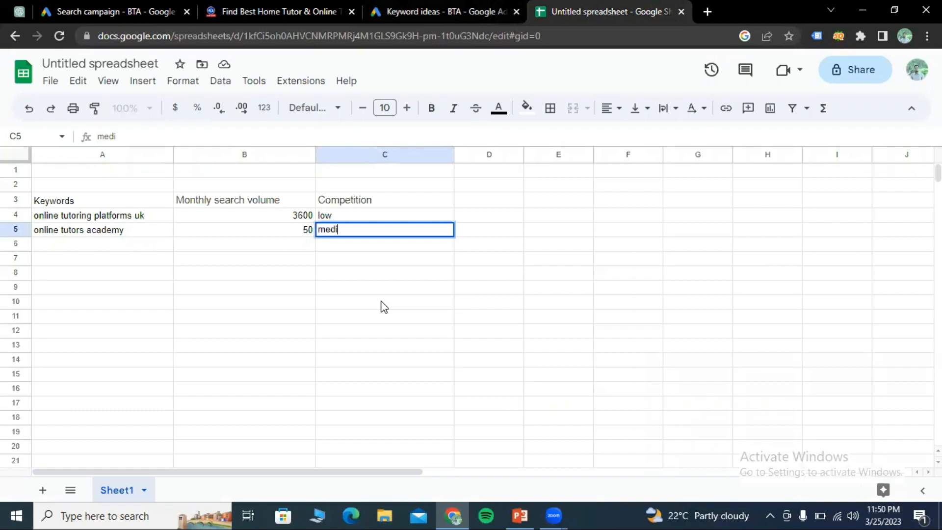
pyautogui.press('Return')
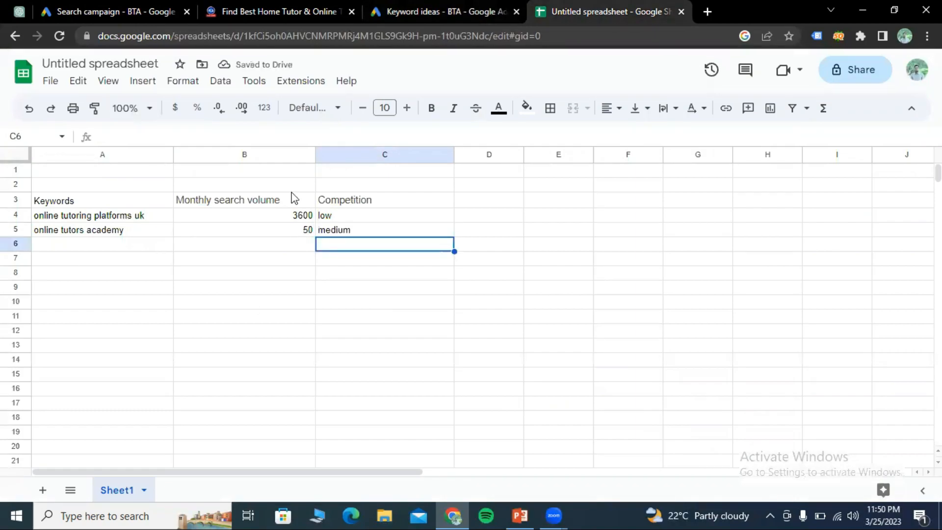
# Step: Rename the untitled spreadsheet as "KW Research"
pyautogui.click(145, 61)
pyautogui.press('BackSpace')
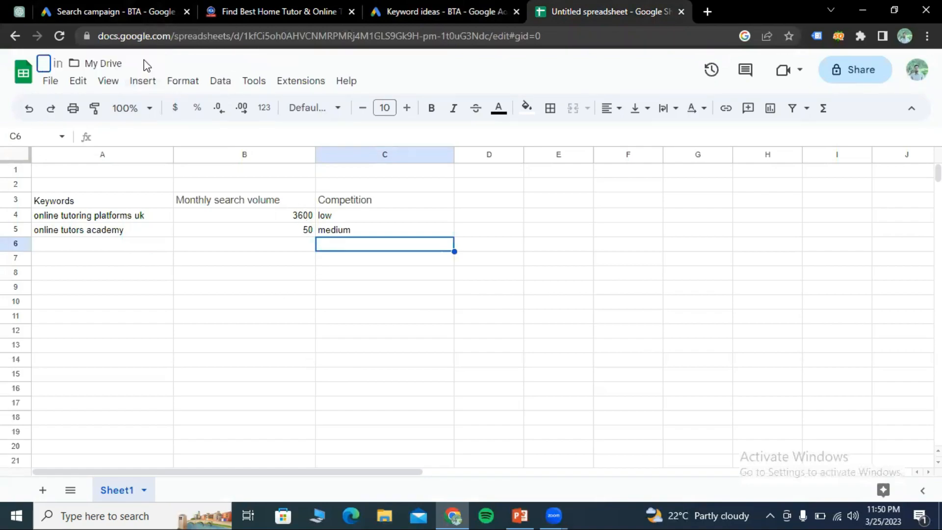
pyautogui.write('KW')
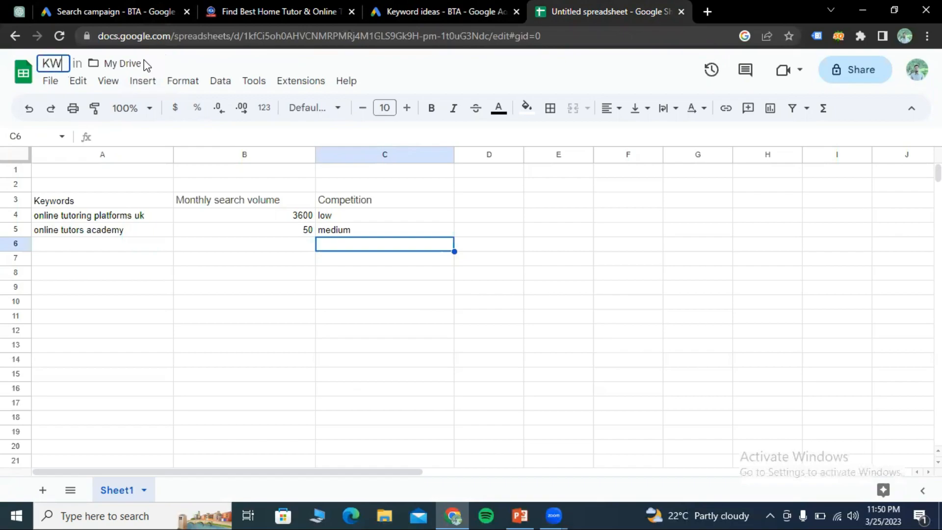
pyautogui.write(' Re')
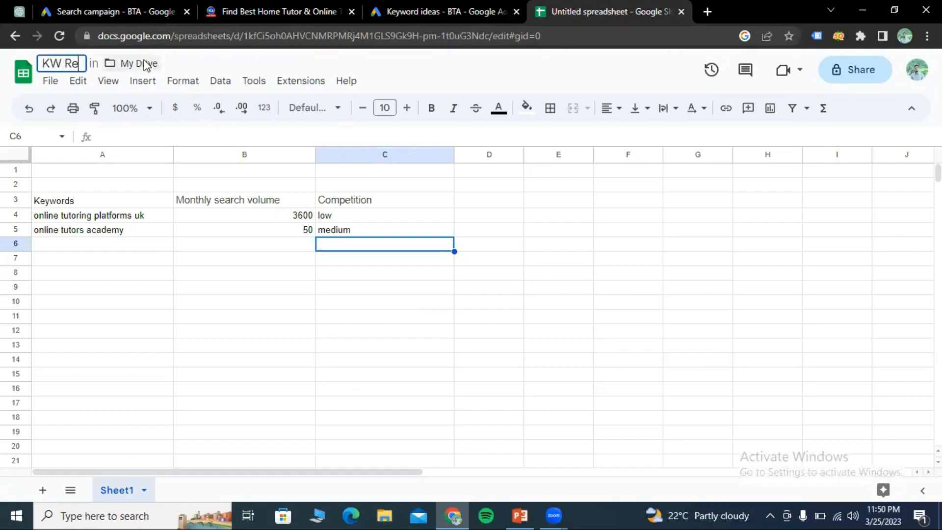
pyautogui.write('sea')
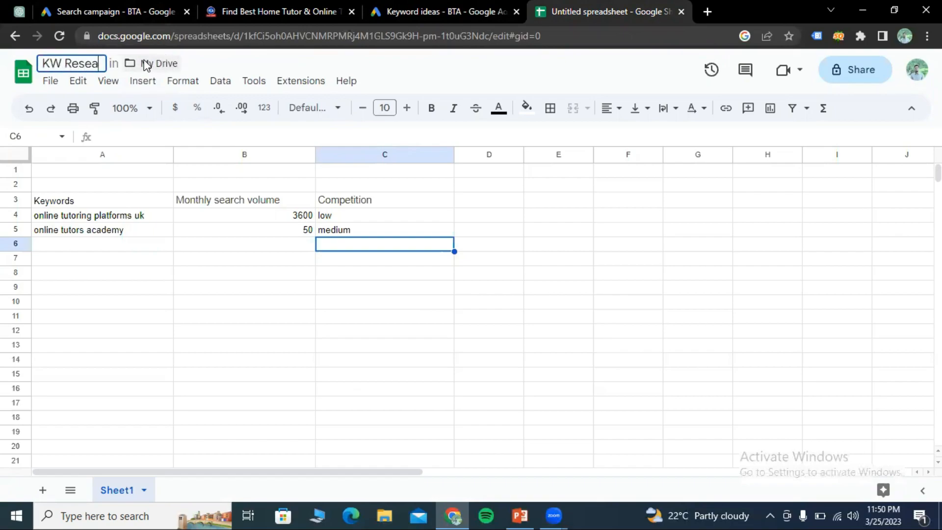
pyautogui.write('rch')
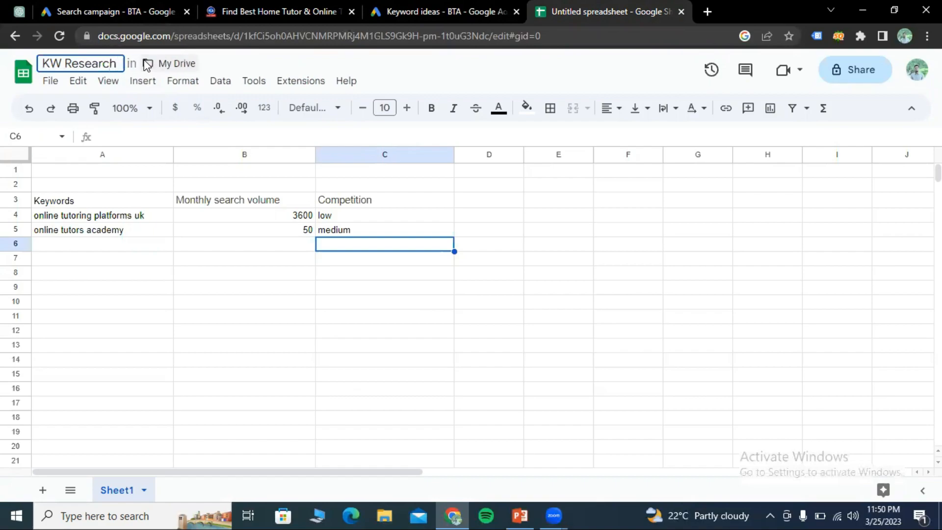
pyautogui.click(379, 294)
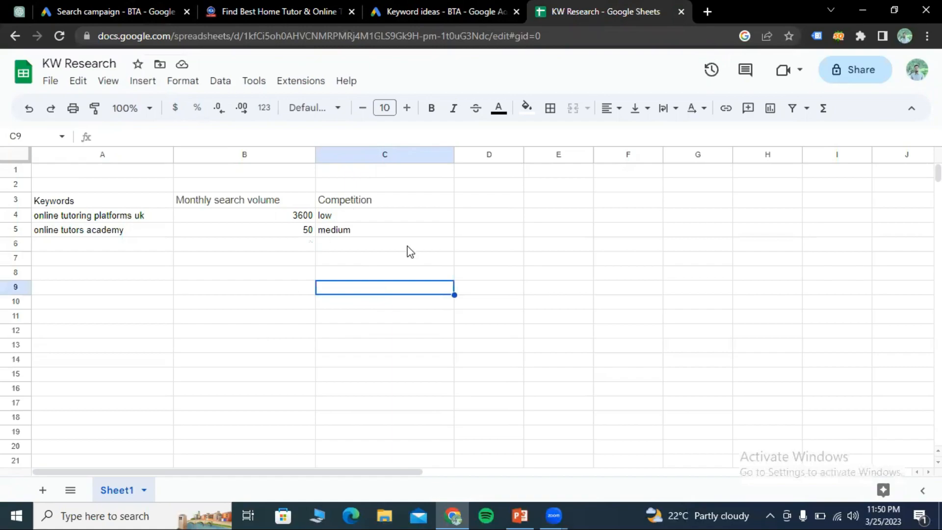
# Step: Fill the header cells A3:C3 of the keyword table with orange
pyautogui.click(101, 190)
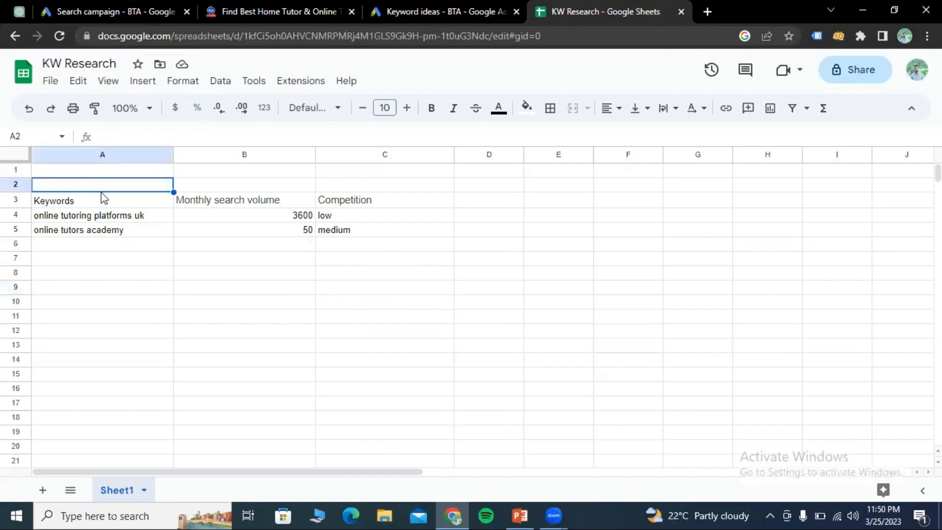
pyautogui.press('Down')
pyautogui.hotkey('shift', 'Right')
pyautogui.hotkey('shift', 'Right')
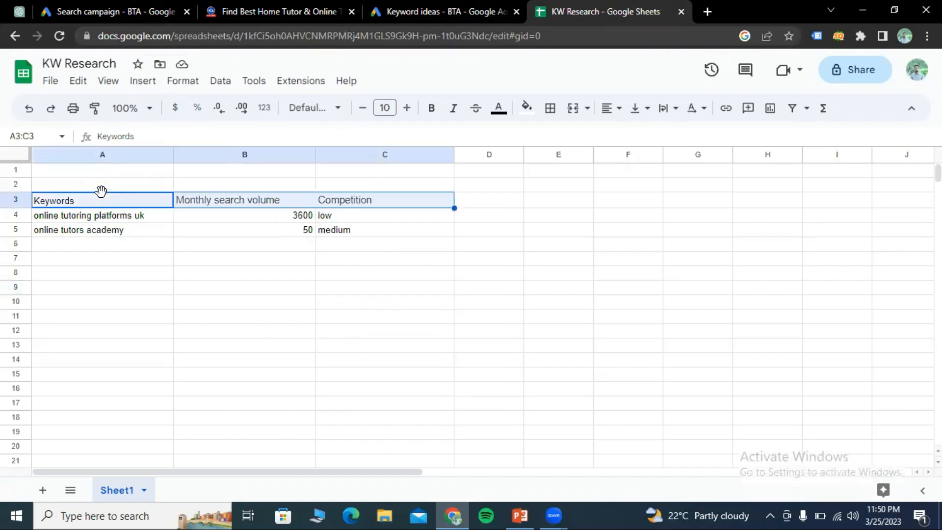
pyautogui.click(473, 9)
pyautogui.click(564, 10)
pyautogui.click(527, 107)
pyautogui.click(563, 173)
pyautogui.click(437, 258)
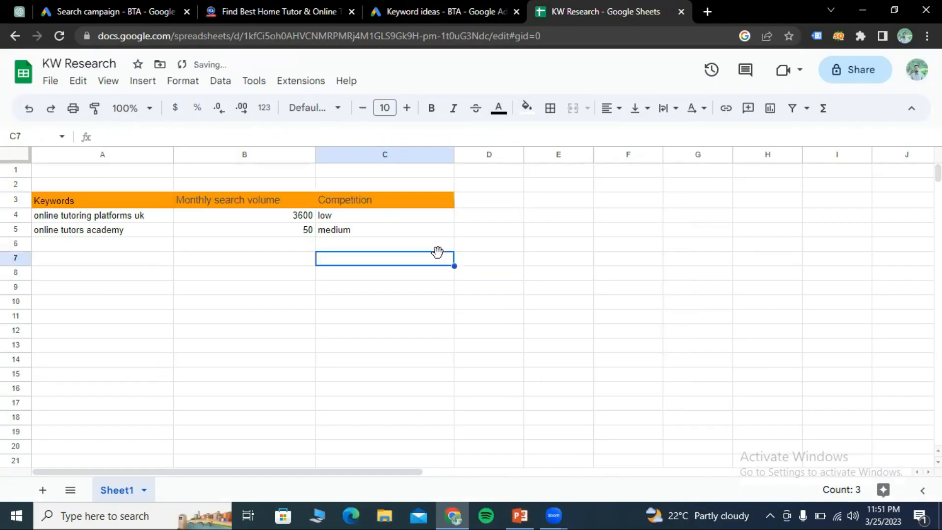
pyautogui.click(233, 247)
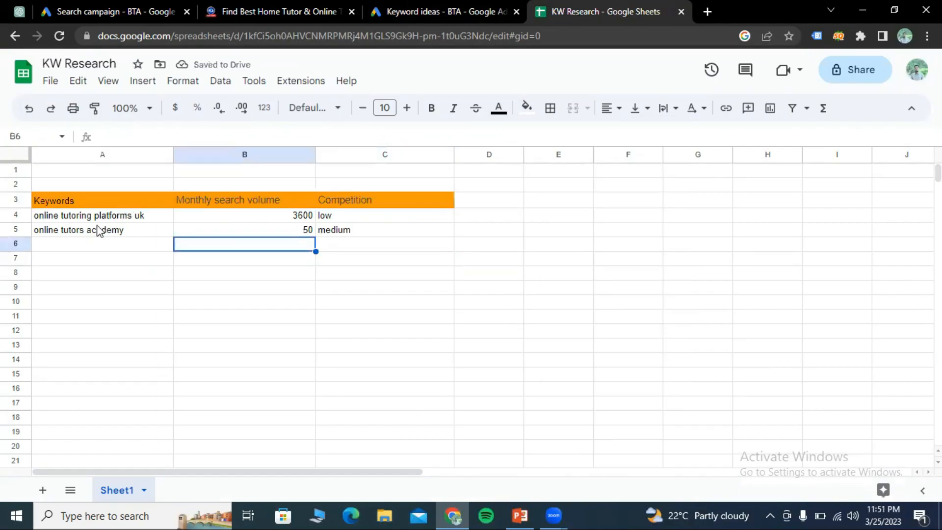
pyautogui.scroll(-2, 104, 354)
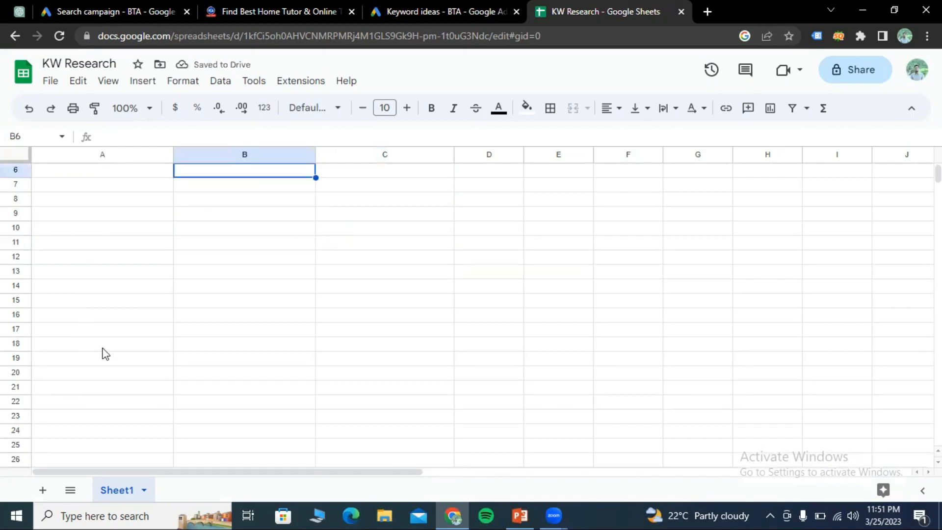
pyautogui.scroll(2, 118, 235)
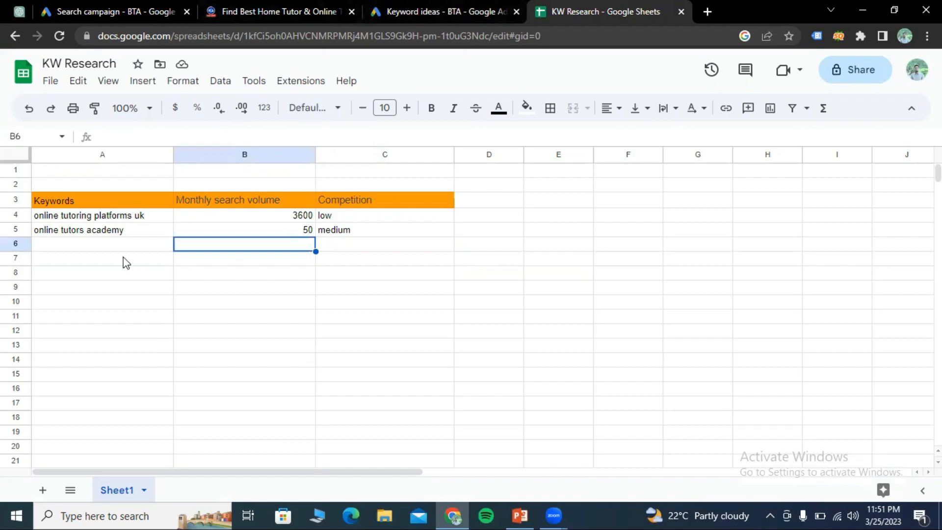
# Step: Copy "online tutors academy" from A5 and add it as a new last line in the Google Ads campaign's keyword list
pyautogui.click(119, 234)
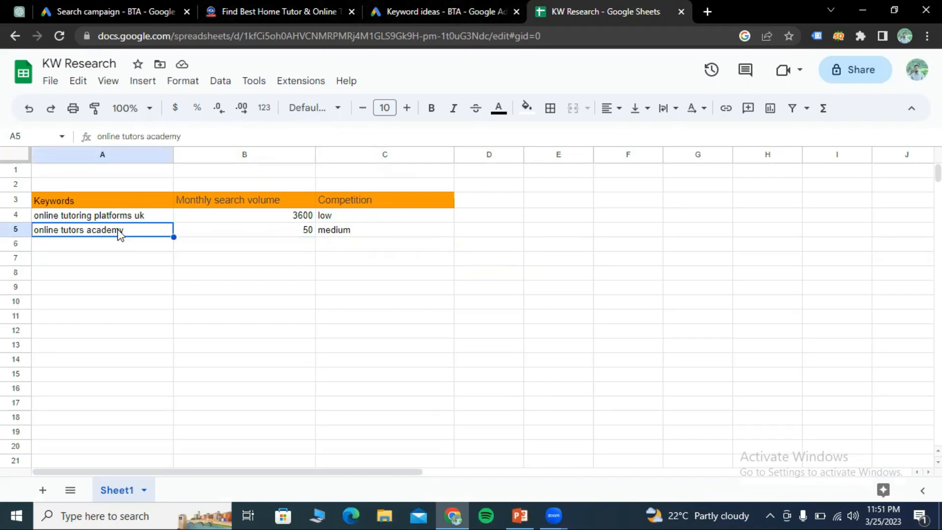
pyautogui.click(80, 9)
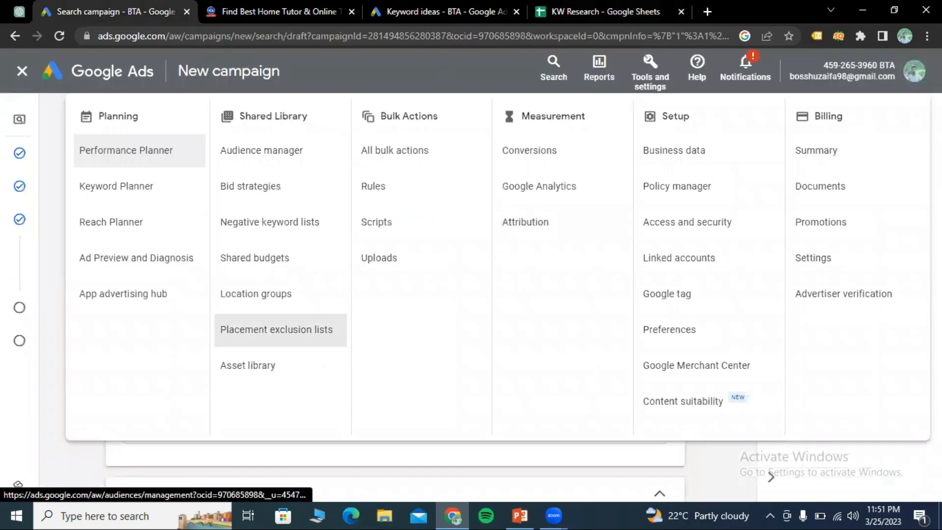
pyautogui.click(50, 368)
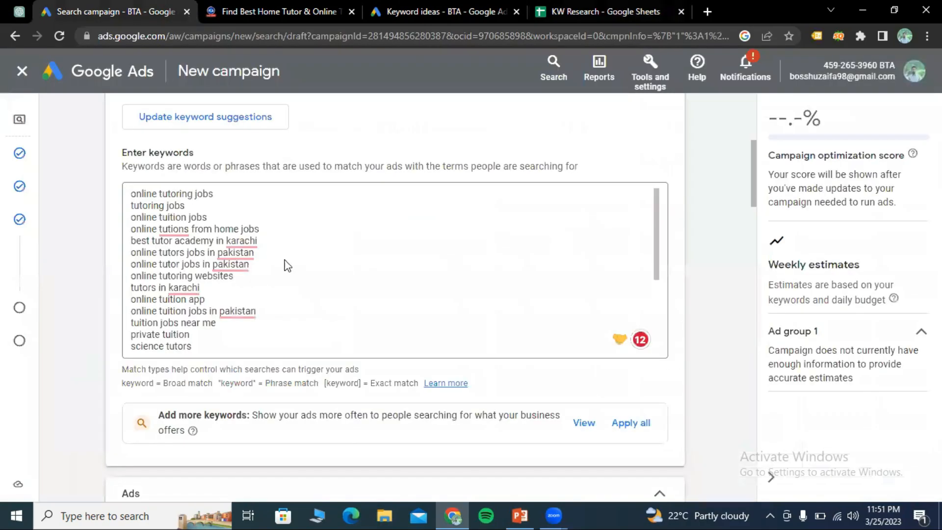
pyautogui.click(291, 333)
pyautogui.scroll(-2, 265, 351)
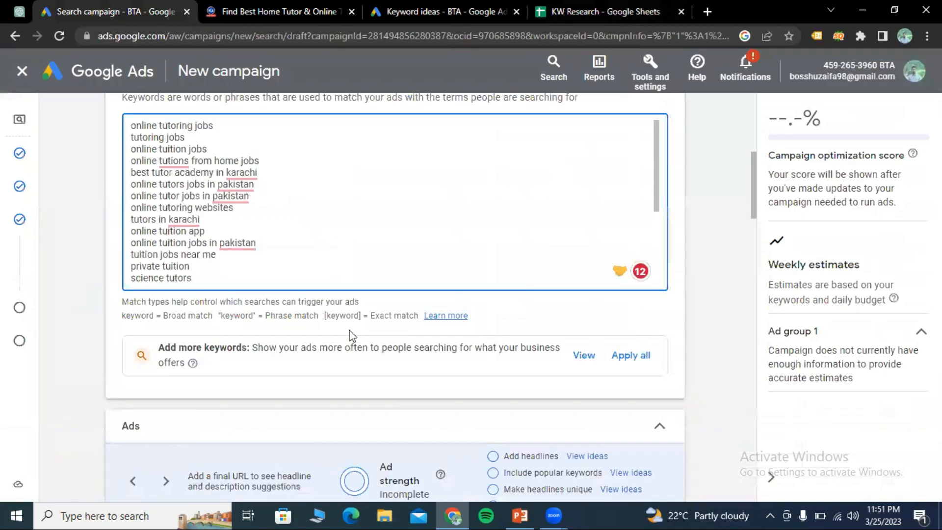
pyautogui.scroll(2, 337, 326)
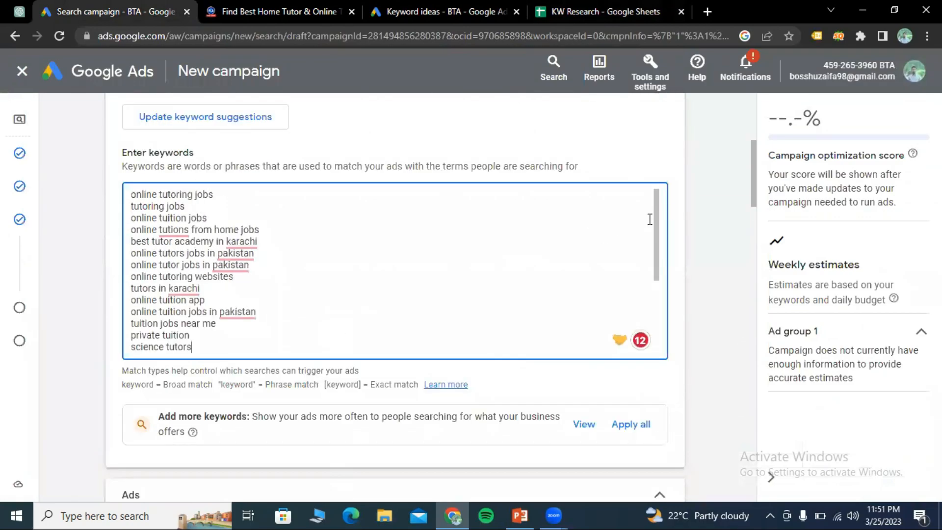
pyautogui.write('a level online tuition online quran teaching jobs at home english tutor jobs online tutoring jobs from home home tuition teacher jobs near me a level tutors near me tuitions in karachi online tuition classes tuition teacher jobs english tuition online tuition tutor')
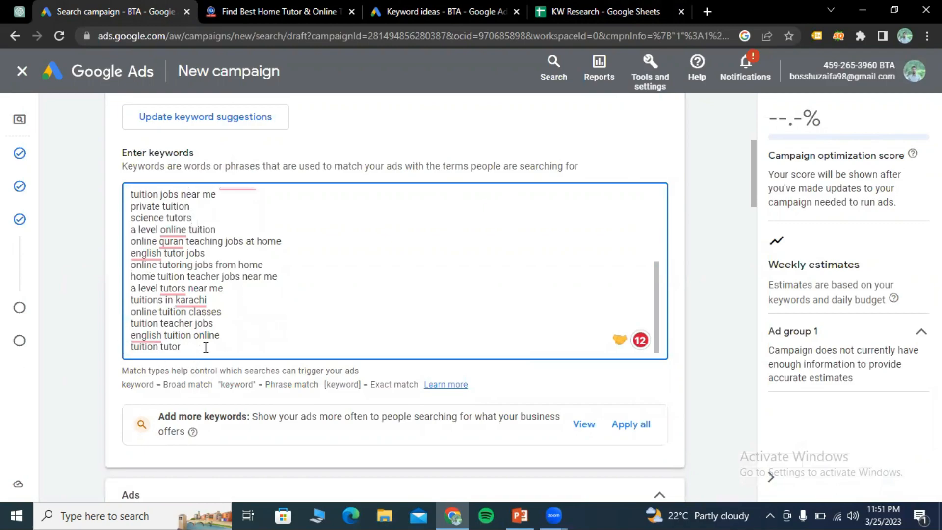
pyautogui.press('Return')
pyautogui.write('online tutors academy')
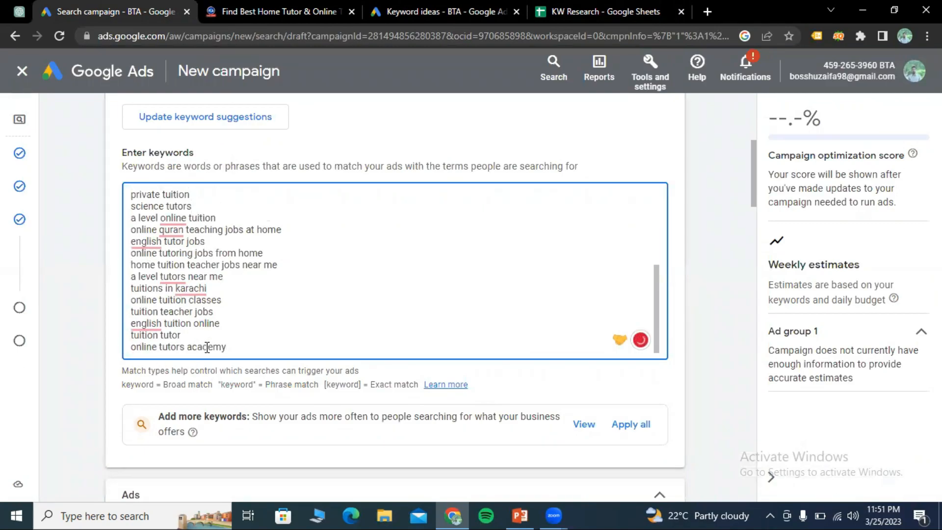
# Step: Review the campaign's keyword list, the Ads section below it and the match type notes, highlighting "Broad match"
pyautogui.scroll(3, 343, 331)
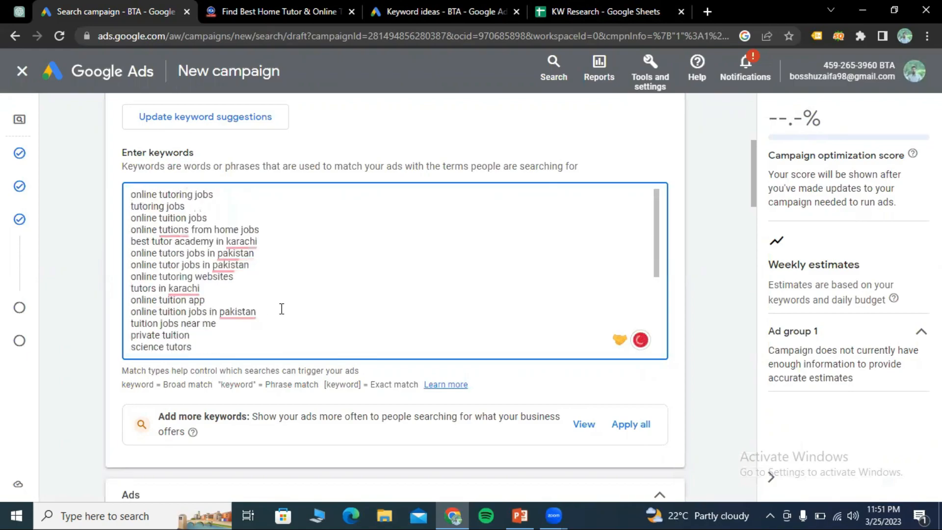
pyautogui.scroll(3, 282, 309)
pyautogui.scroll(-1, 282, 309)
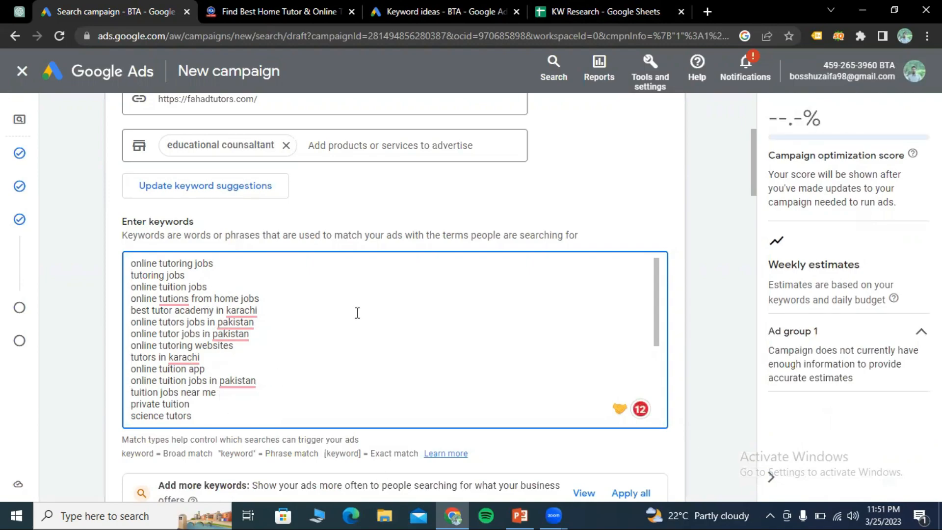
pyautogui.scroll(-3, 280, 376)
pyautogui.scroll(-1, 726, 295)
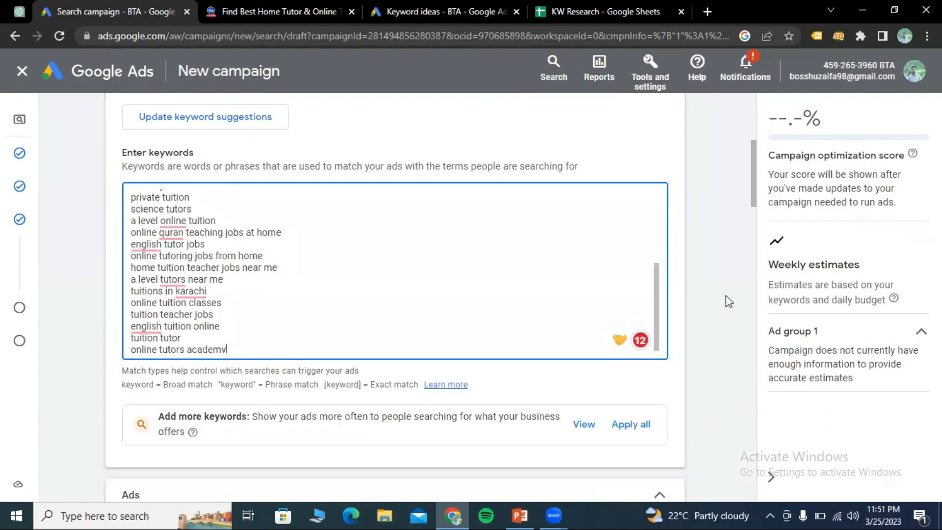
pyautogui.scroll(-1, 726, 296)
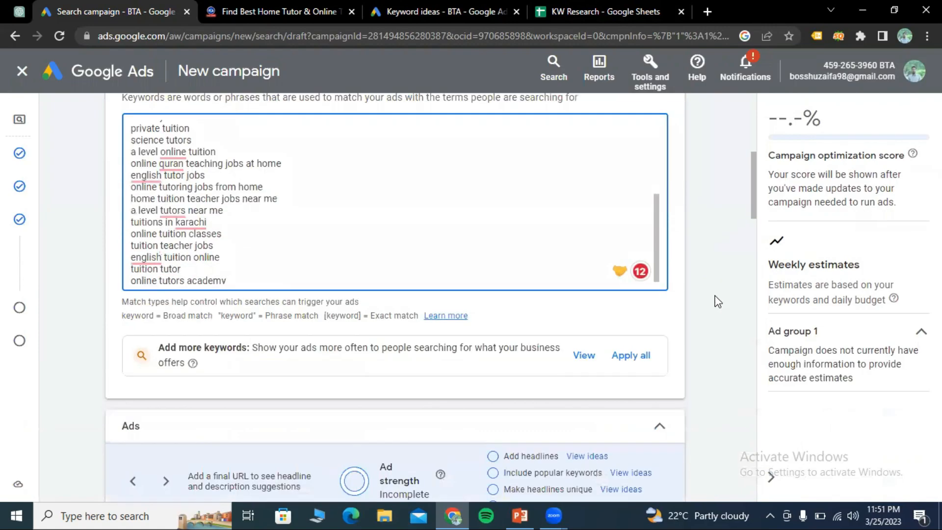
pyautogui.scroll(-6, 583, 305)
pyautogui.scroll(1, 570, 305)
pyautogui.scroll(1, 572, 304)
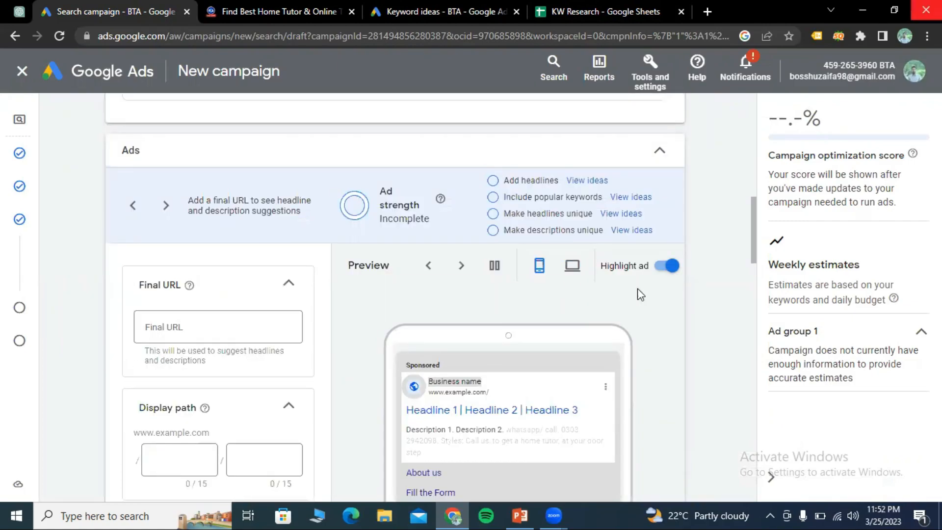
pyautogui.scroll(2, 628, 311)
pyautogui.scroll(1, 638, 304)
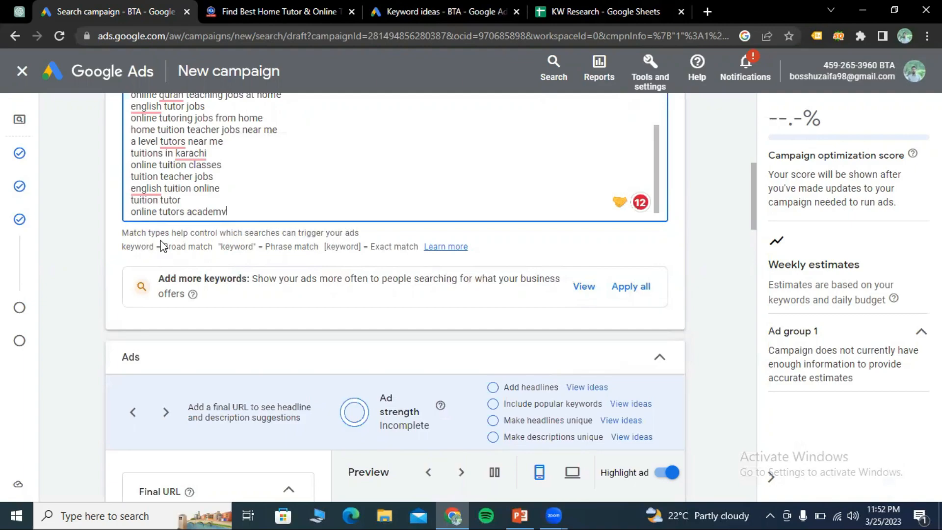
pyautogui.moveTo(164, 245); pyautogui.dragTo(213, 246)
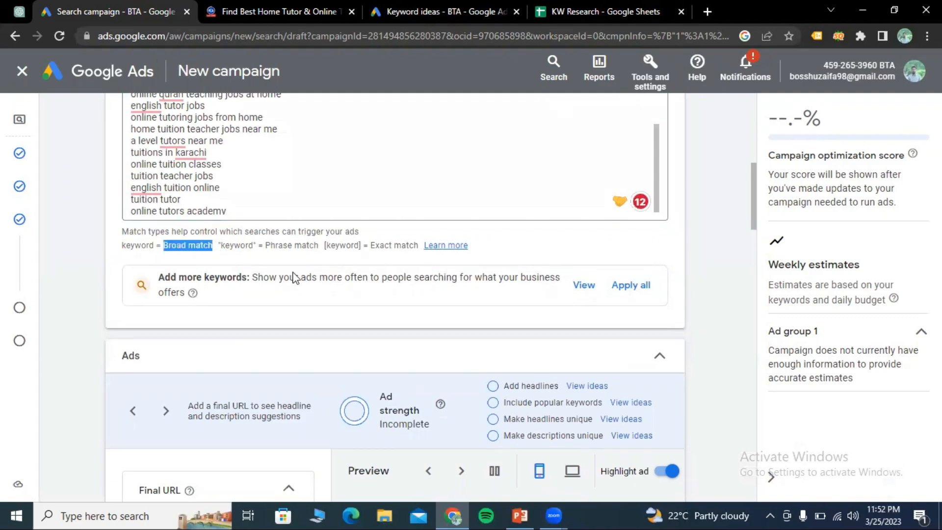
# Step: Review the match type notes under the campaign's keyword list, highlighting "Exact match" and the last keyword "online tutors academy"
pyautogui.moveTo(271, 246); pyautogui.dragTo(451, 269)
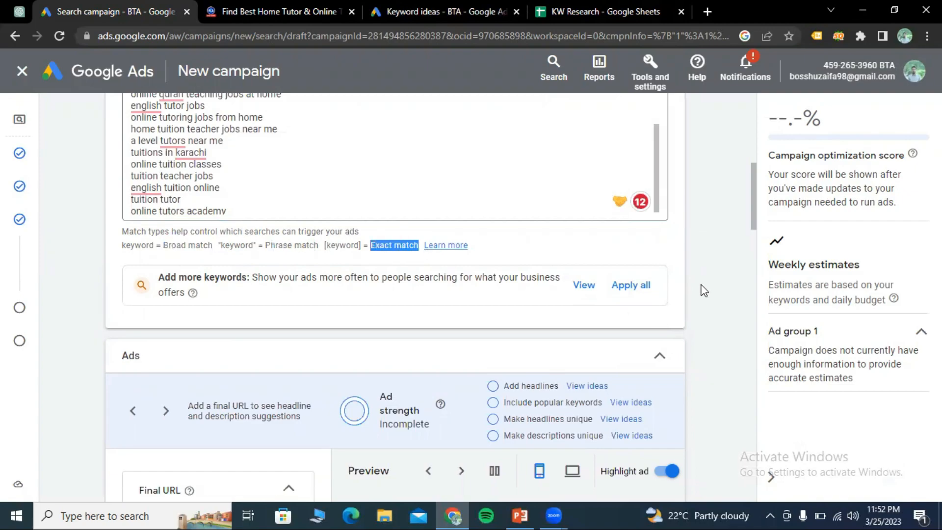
pyautogui.click(684, 290)
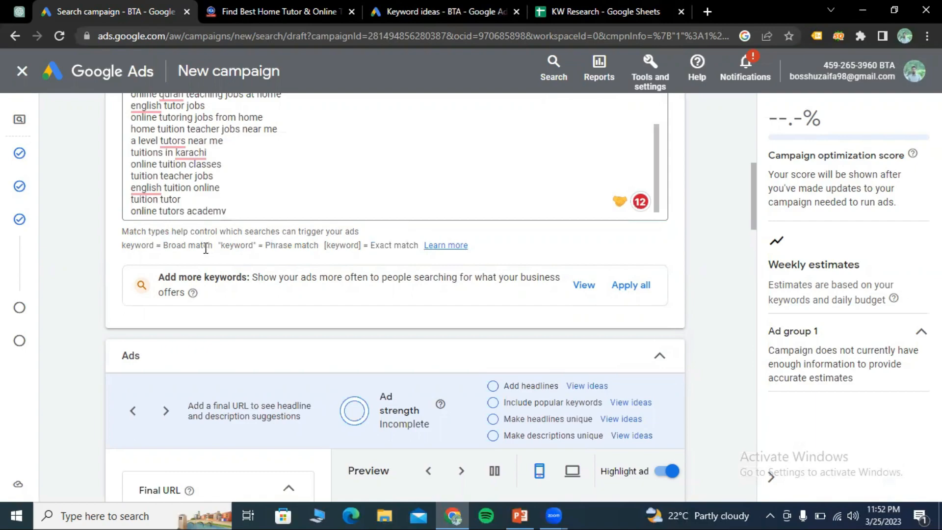
pyautogui.scroll(1, 205, 248)
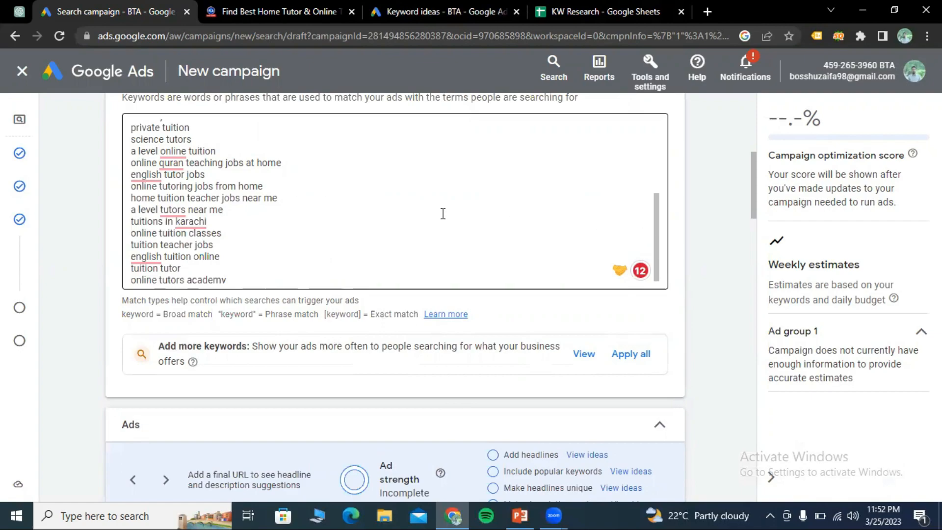
pyautogui.moveTo(133, 277); pyautogui.dragTo(243, 280)
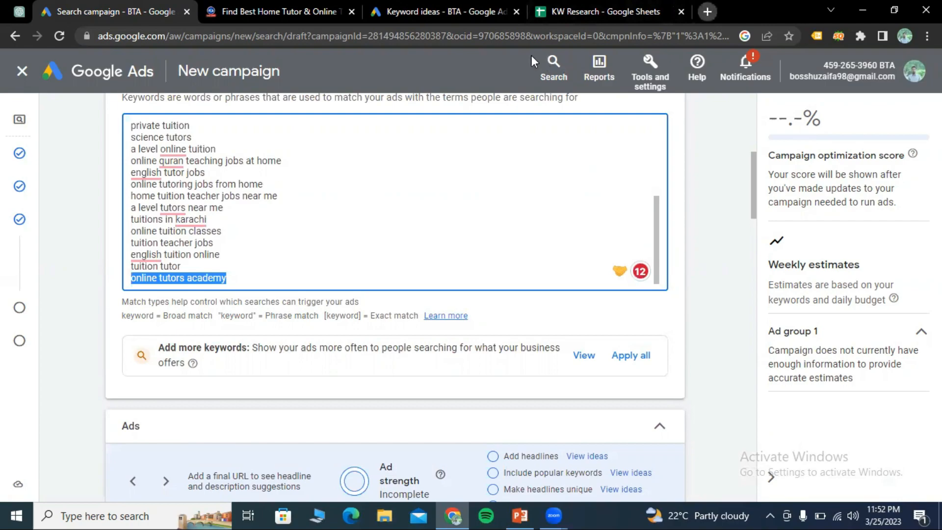
# Step: Search Google for "tutor academy" in a new browser tab and look through the results
pyautogui.hotkey('ctrl', 't')
pyautogui.click(465, 41)
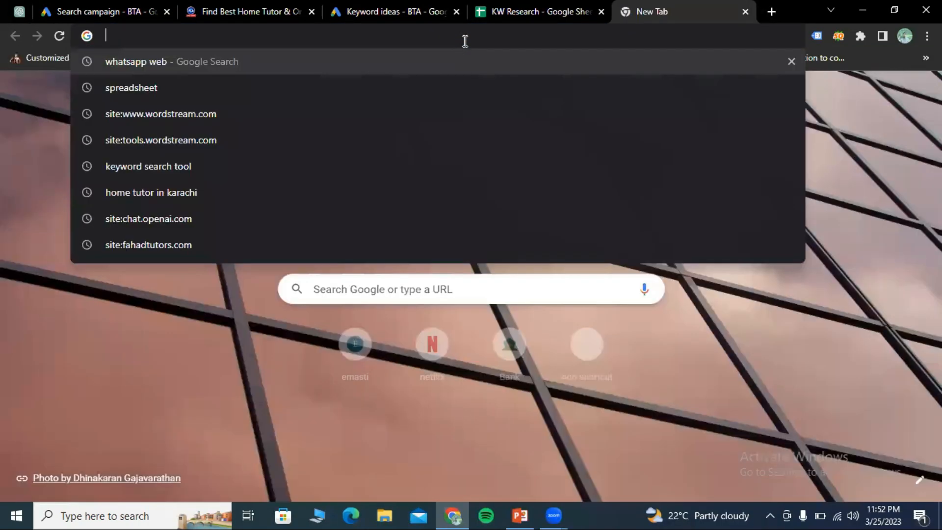
pyautogui.write('tutor')
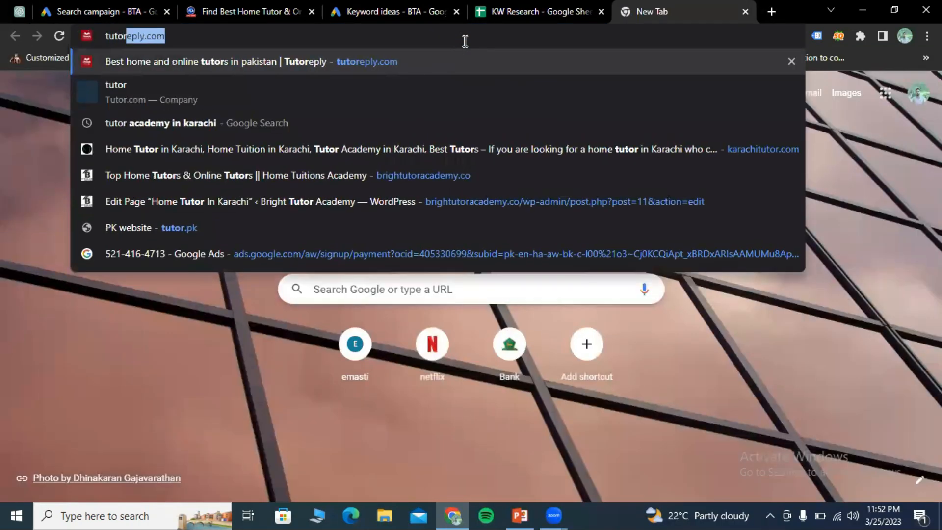
pyautogui.write(' academy')
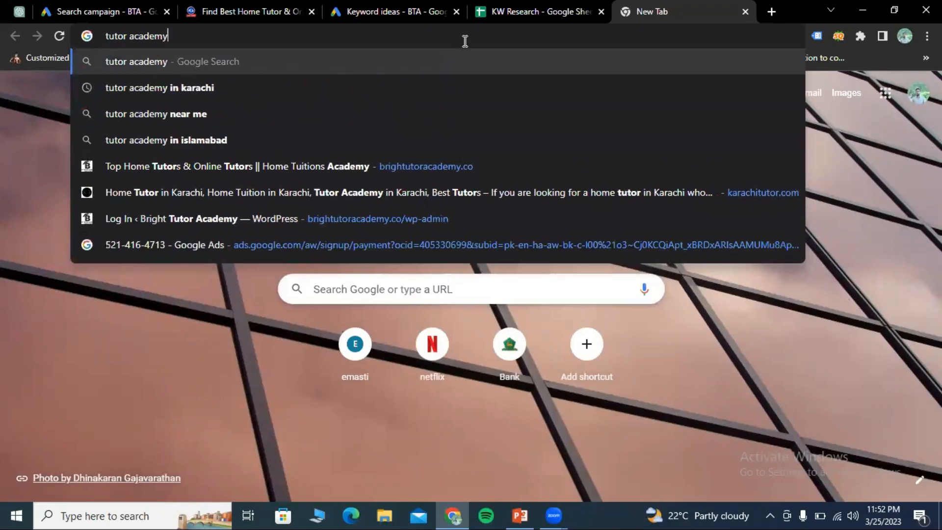
pyautogui.press('Return')
pyautogui.scroll(-15, 311, 267)
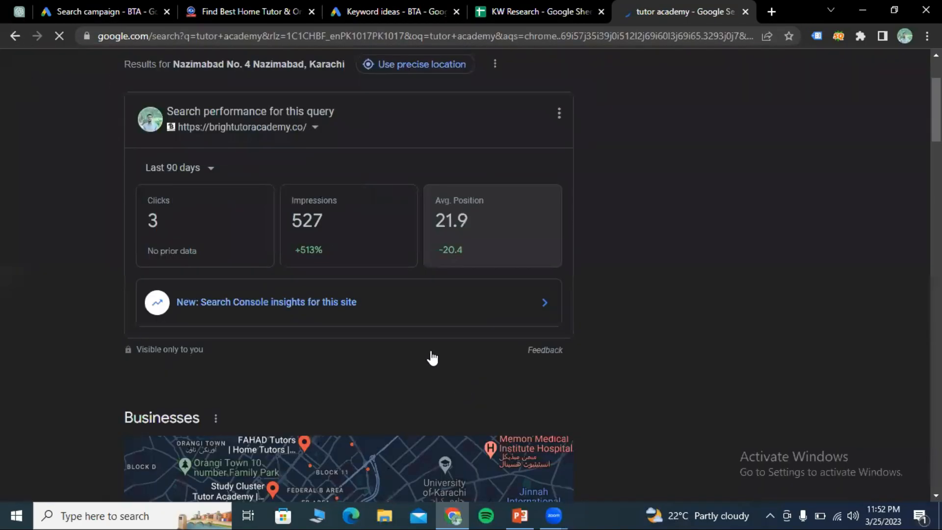
pyautogui.scroll(-10, 293, 289)
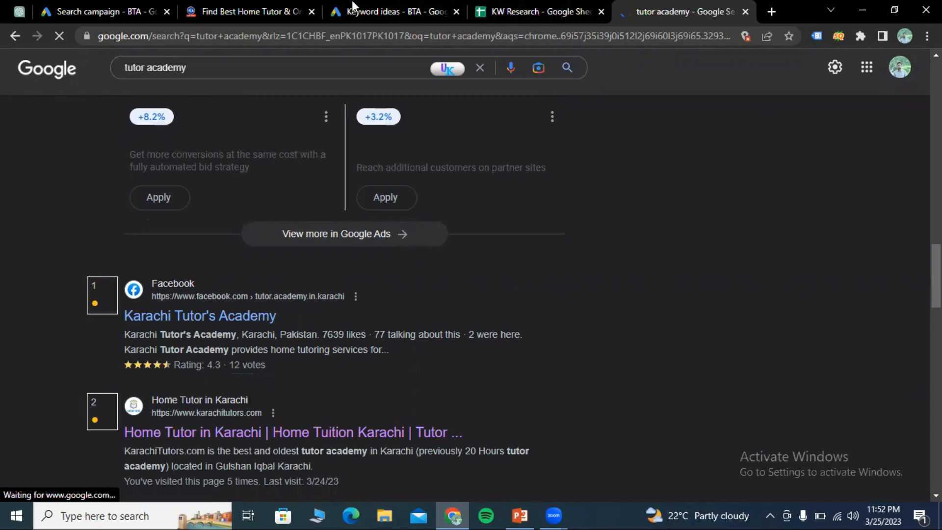
# Step: Check the campaign's match type notes, and change the Google search to "online academy" to review its results
pyautogui.click(106, 12)
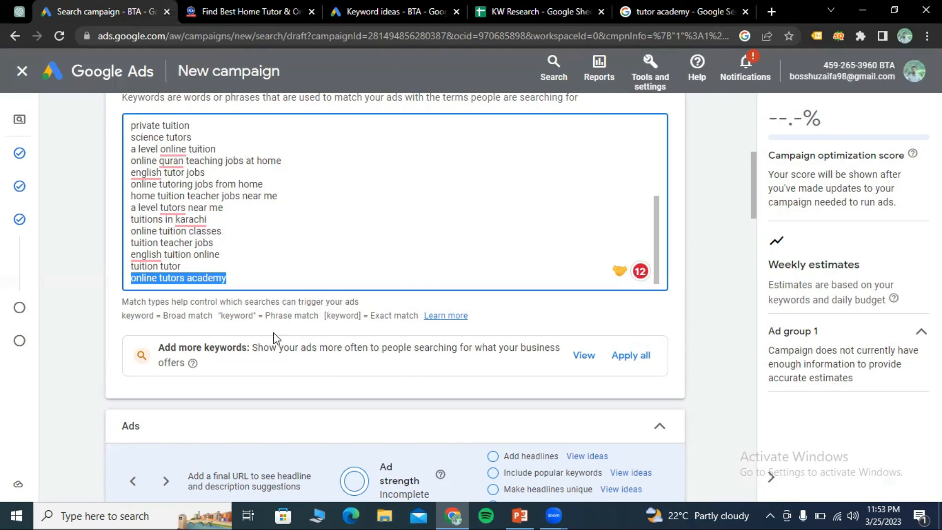
pyautogui.click(654, 7)
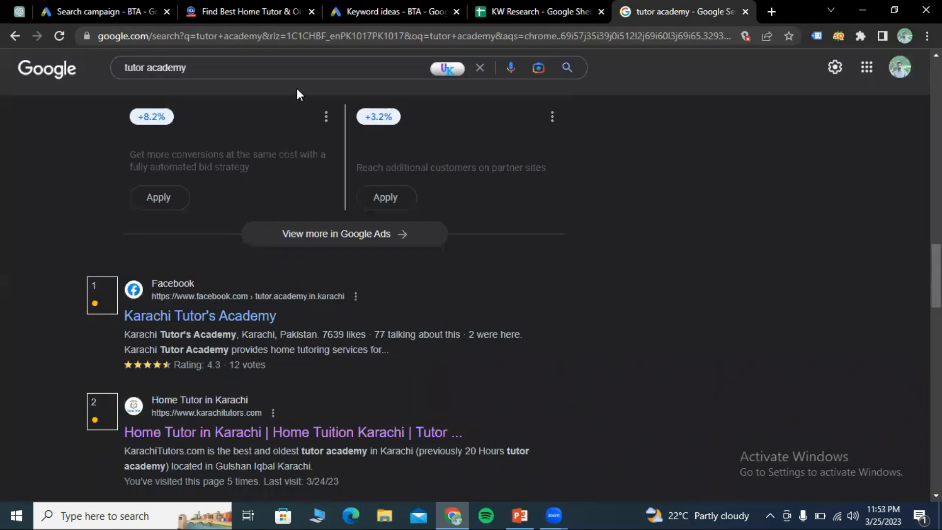
pyautogui.click(128, 67)
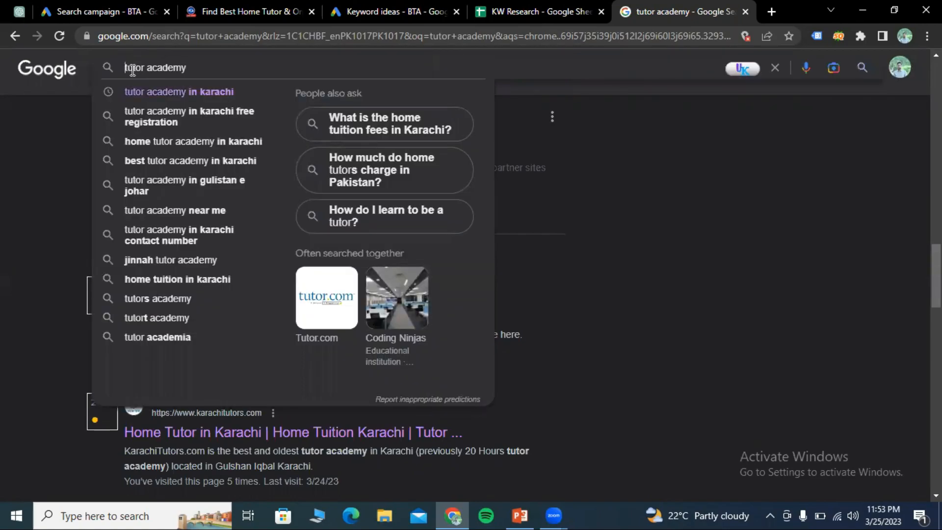
pyautogui.write('online')
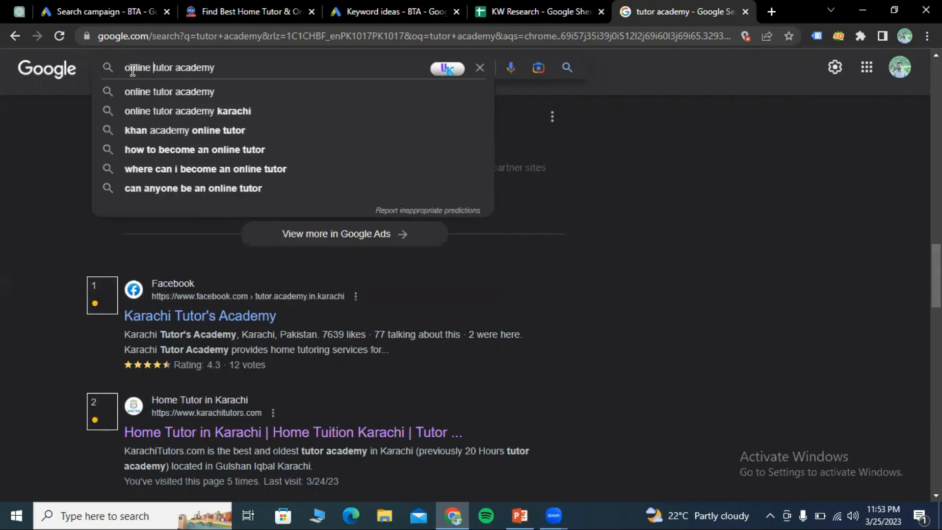
pyautogui.press('BackSpace')
pyautogui.press('BackSpace')
pyautogui.press('BackSpace')
pyautogui.press('BackSpace')
pyautogui.press('BackSpace')
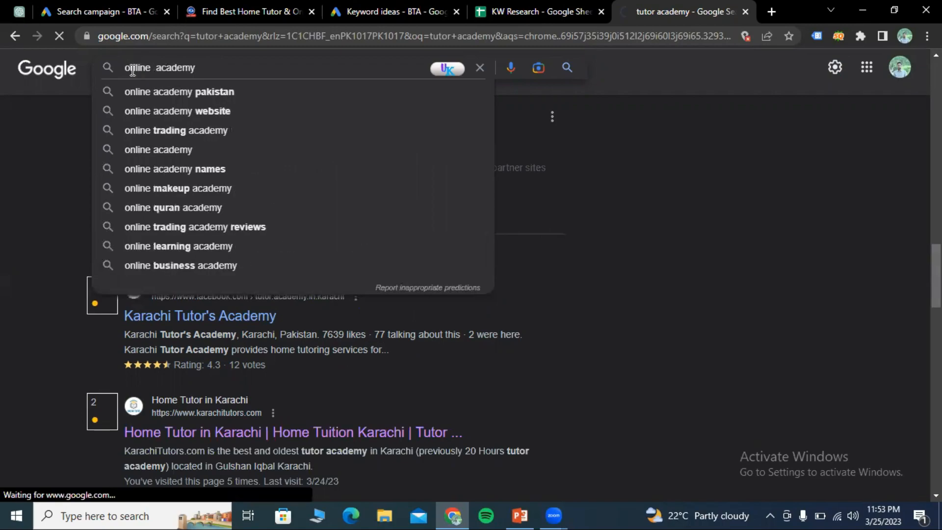
pyautogui.press('Return')
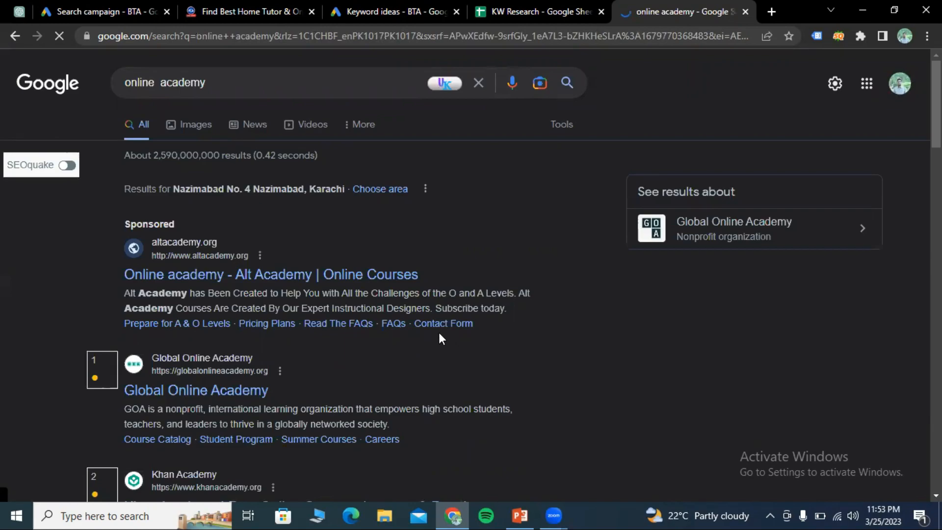
pyautogui.scroll(-1, 620, 332)
pyautogui.scroll(-4, 246, 337)
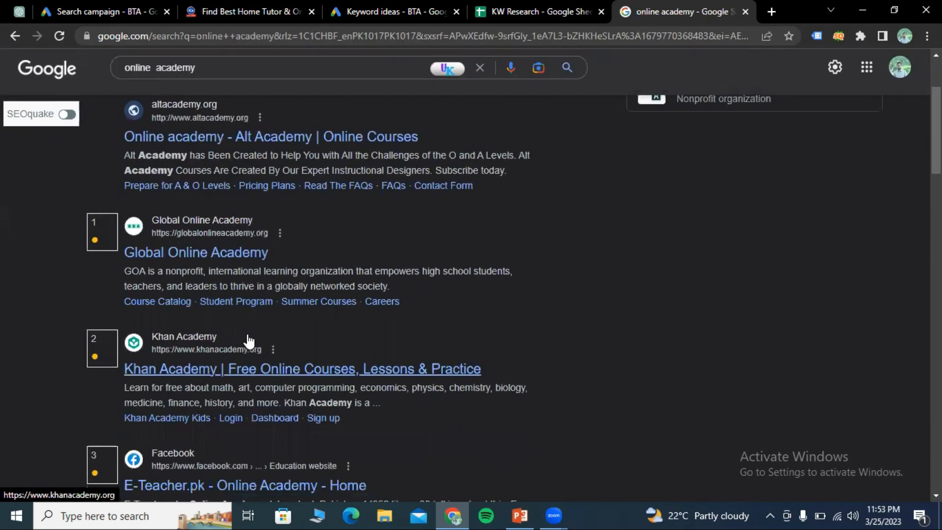
pyautogui.scroll(5, 638, 324)
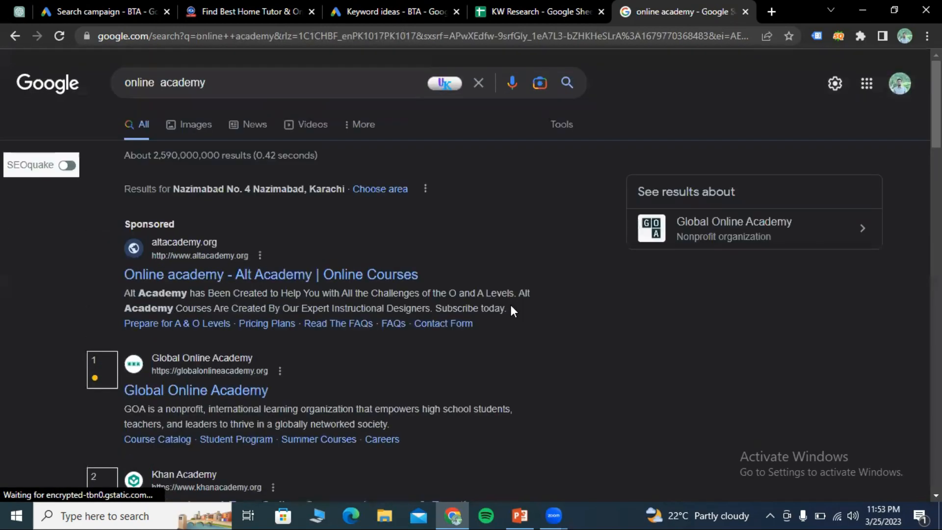
# Step: Highlight "Exact match" in the campaign's match type notes, and search Google for "online tutors academy" to review its results
pyautogui.click(83, 2)
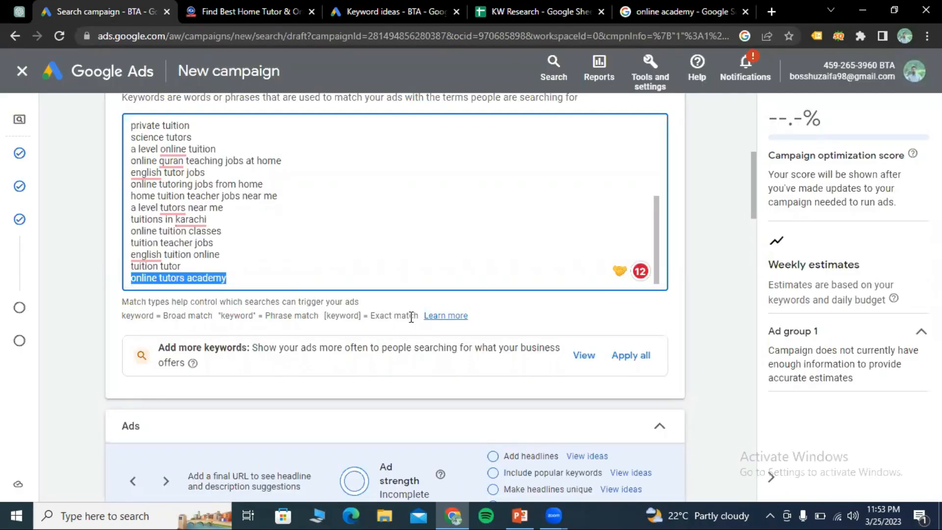
pyautogui.moveTo(371, 315); pyautogui.dragTo(418, 315)
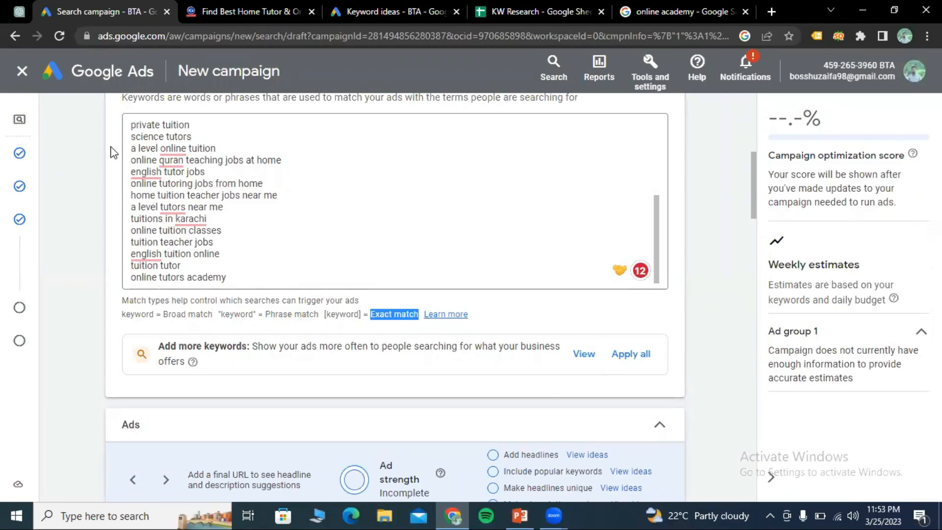
pyautogui.click(684, 12)
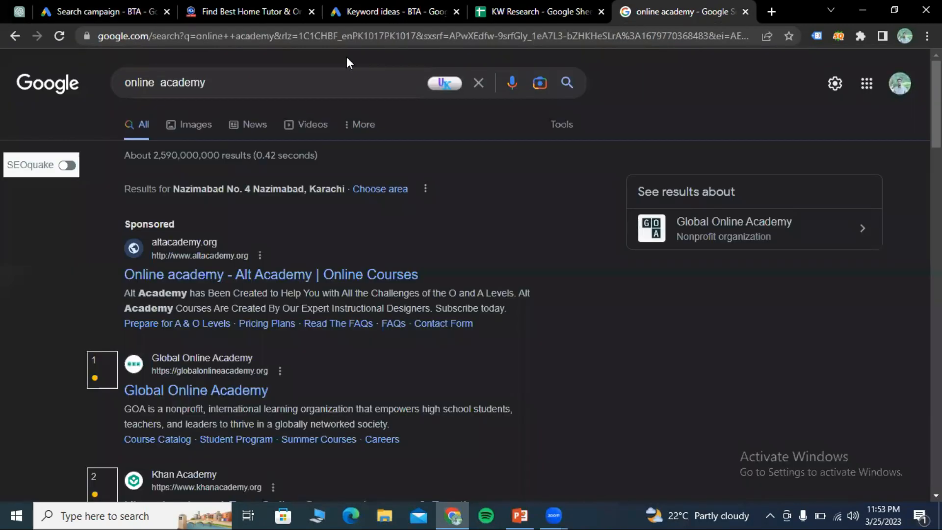
pyautogui.click(158, 83)
pyautogui.write('tutors')
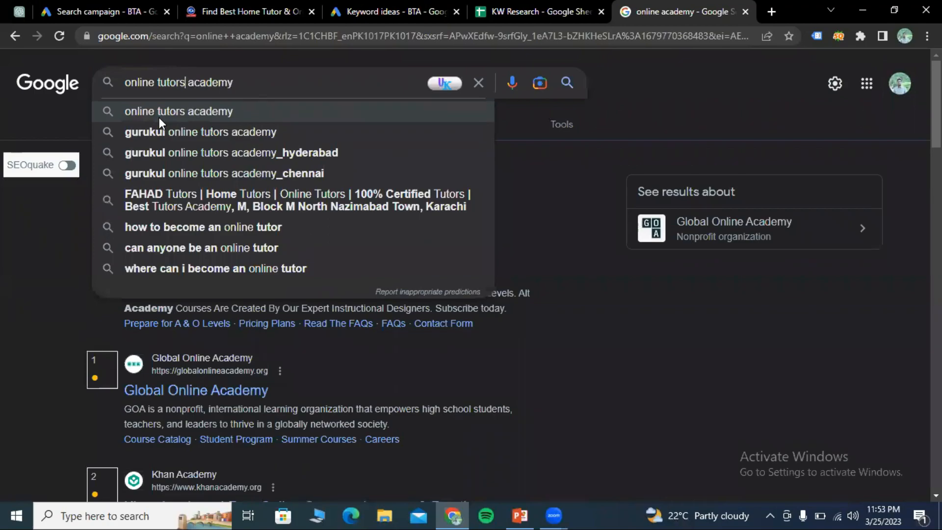
pyautogui.click(159, 114)
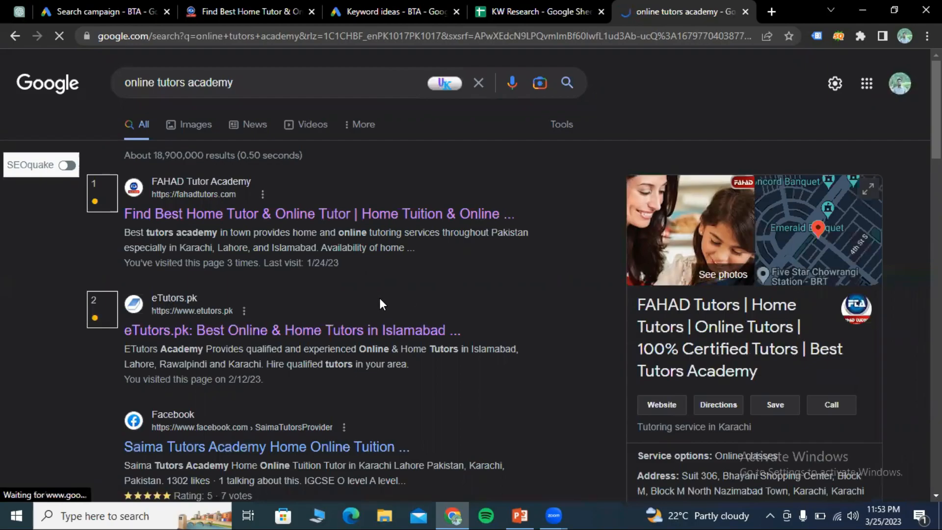
pyautogui.scroll(-2, 401, 286)
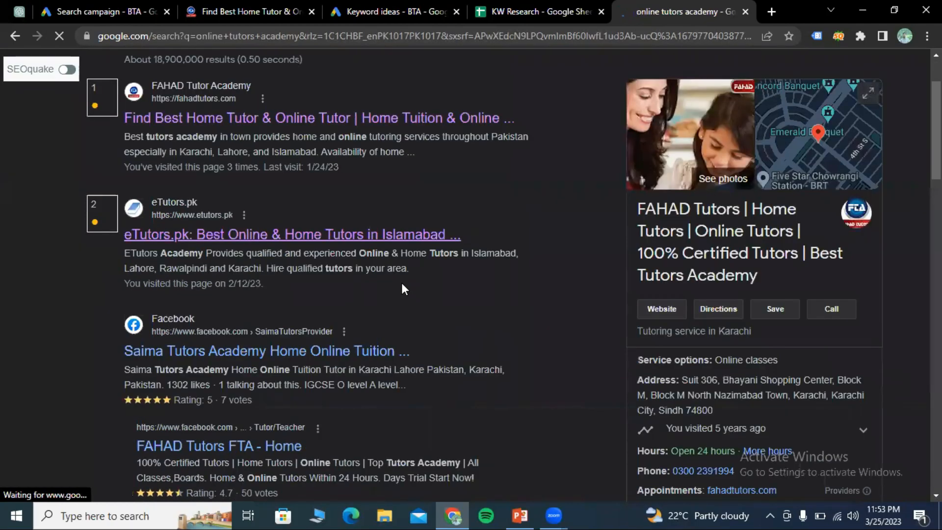
pyautogui.scroll(-7, 385, 282)
pyautogui.scroll(8, 385, 282)
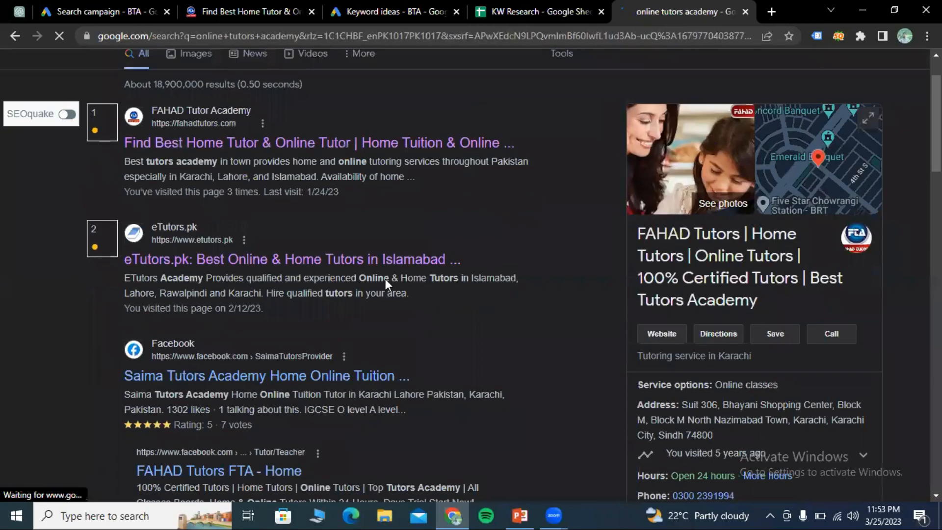
pyautogui.scroll(-20, 385, 279)
pyautogui.scroll(10, 386, 282)
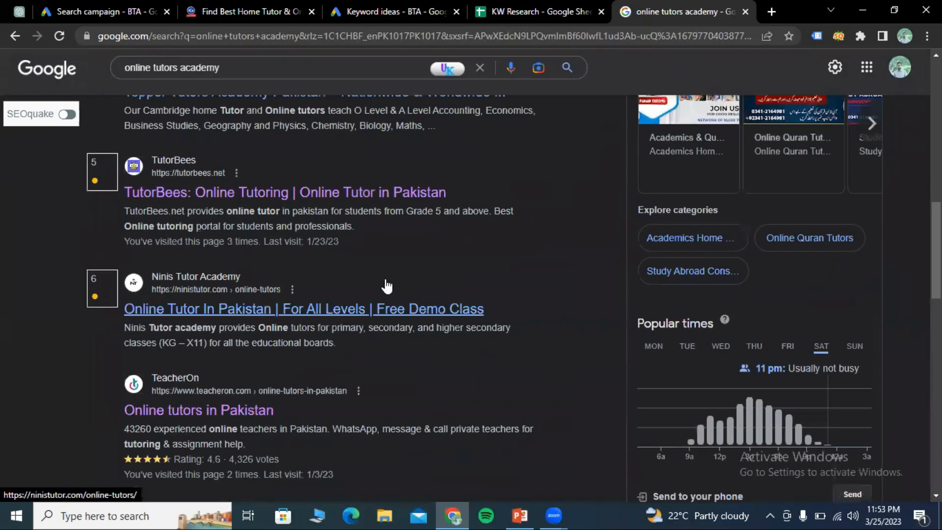
pyautogui.scroll(10, 385, 278)
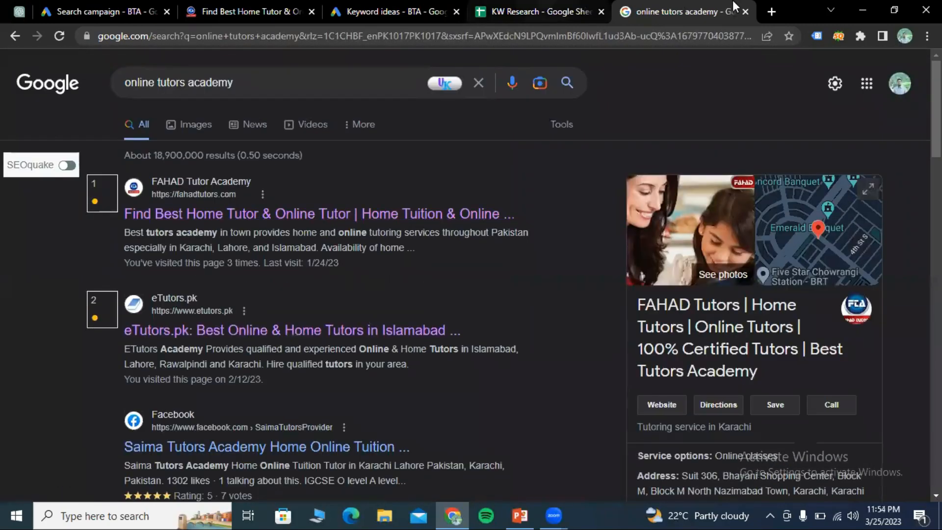
# Step: View the keywords in the KW Research sheet and the campaign's match type notes, highlighting "trigger your ads"
pyautogui.click(528, 10)
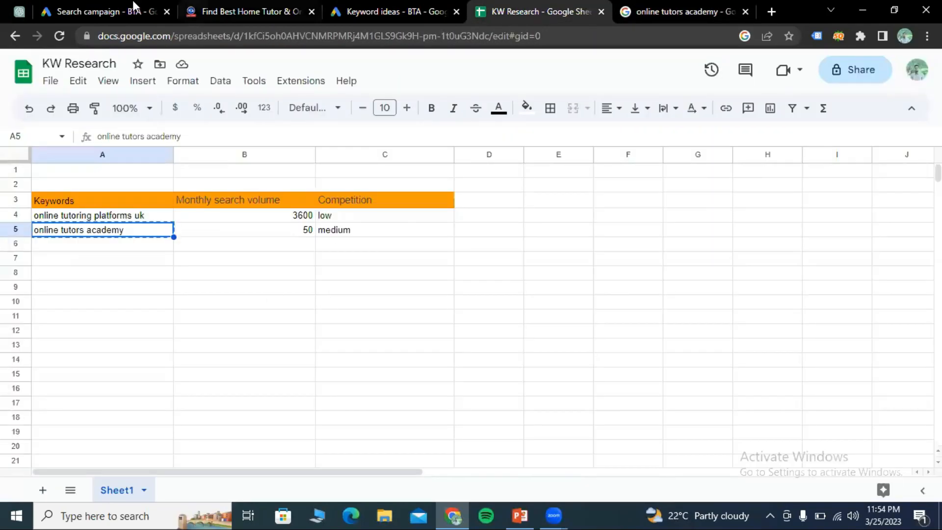
pyautogui.click(133, 9)
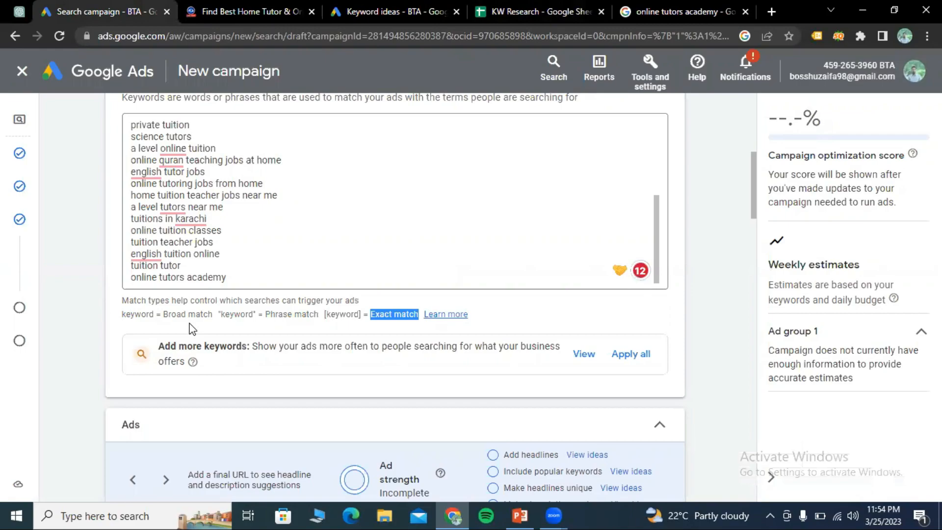
pyautogui.moveTo(360, 301); pyautogui.dragTo(296, 301)
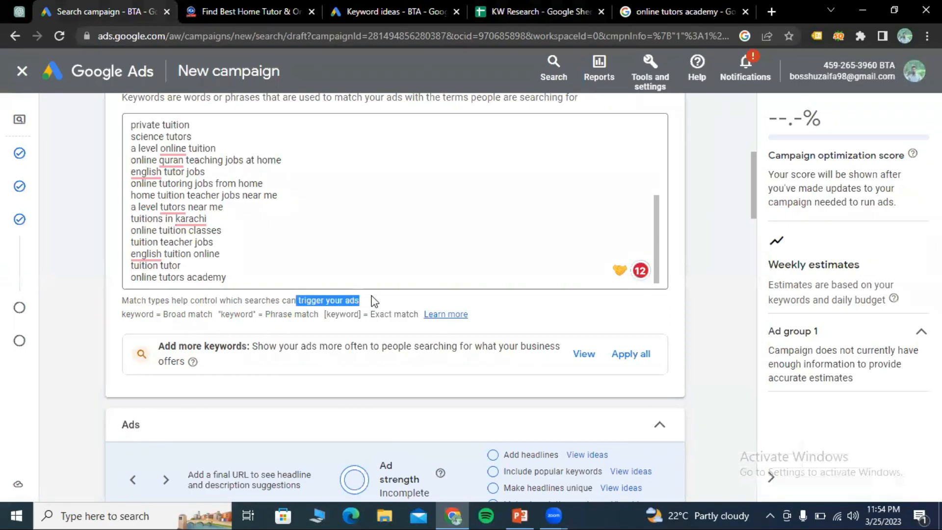
# Step: Make "online tutors academy" a phrase match keyword in the campaign's keyword list by enclosing it in double quotes
pyautogui.click(241, 279)
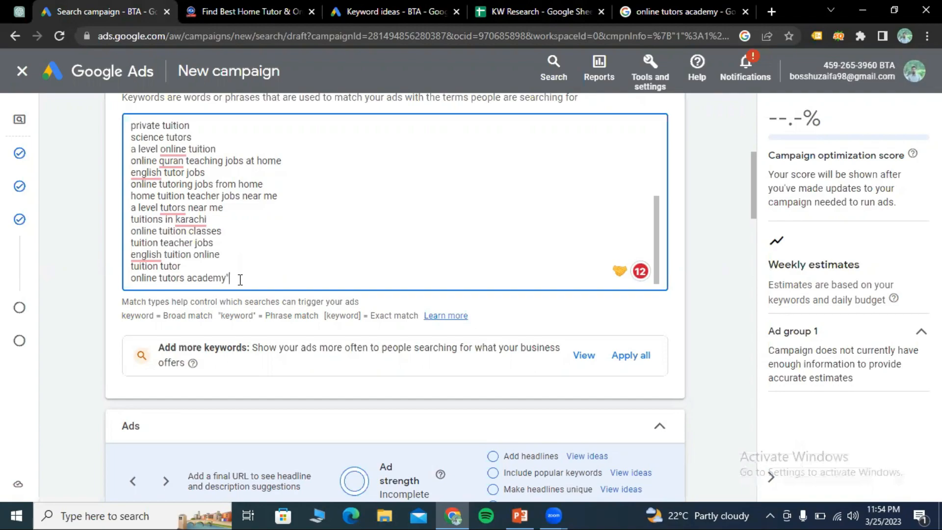
pyautogui.press('Left')
pyautogui.press('Left')
pyautogui.press('Left')
pyautogui.press('Left')
pyautogui.press('Left')
pyautogui.press('Left')
pyautogui.press('Left')
pyautogui.press('Left')
pyautogui.press('Left')
pyautogui.press('Left')
pyautogui.press('Left')
pyautogui.press('Left')
pyautogui.press('Left')
pyautogui.press('Left')
pyautogui.press('Left')
pyautogui.press('Left')
pyautogui.press('Left')
pyautogui.write('"')
# Step: Make the keyword "tuition tutor" an exact match by enclosing it in square brackets as [tuition tutor]
pyautogui.press('Right')
pyautogui.press('Right')
pyautogui.press('Right')
pyautogui.press('Right')
pyautogui.press('Right')
pyautogui.press('Right')
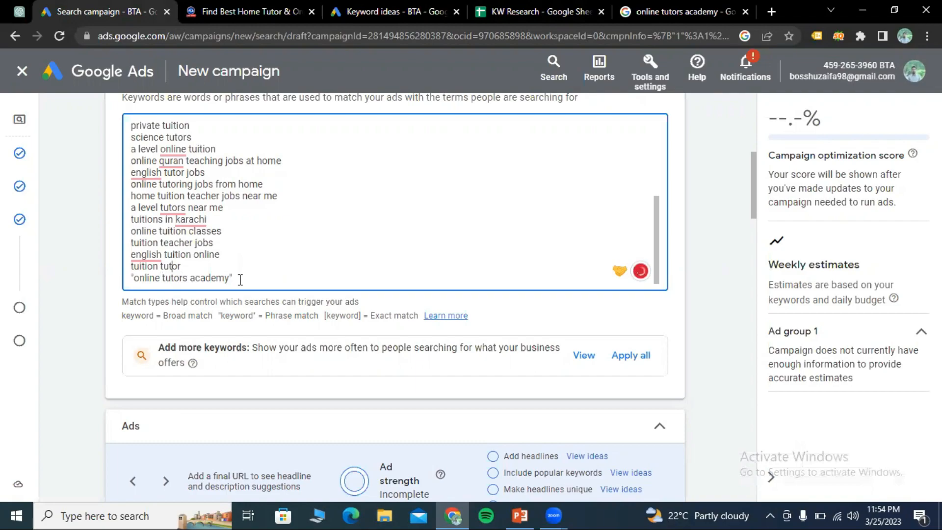
pyautogui.press('Right')
pyautogui.press('Right')
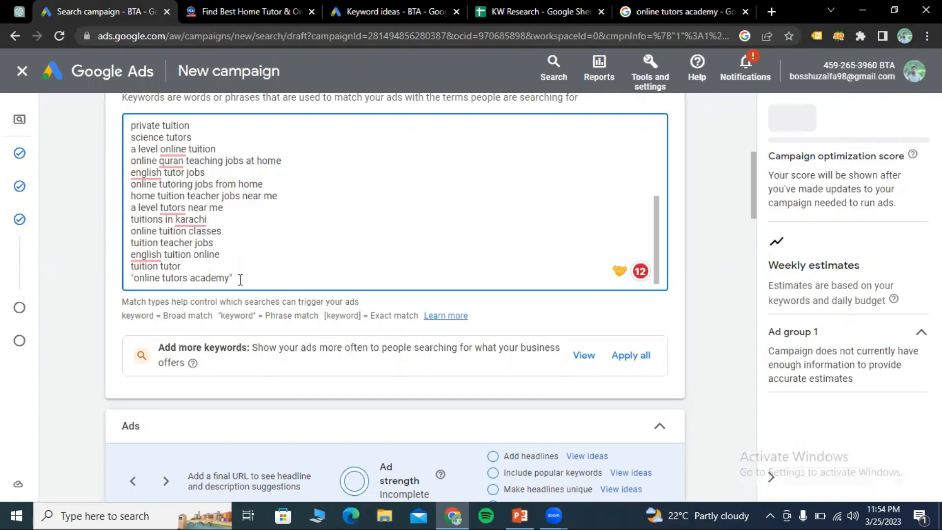
pyautogui.write(']')
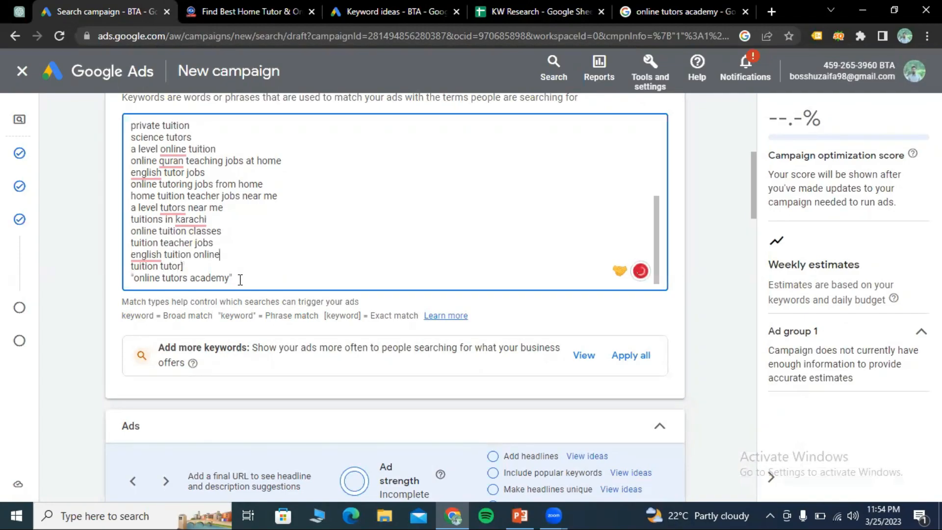
pyautogui.press('Right')
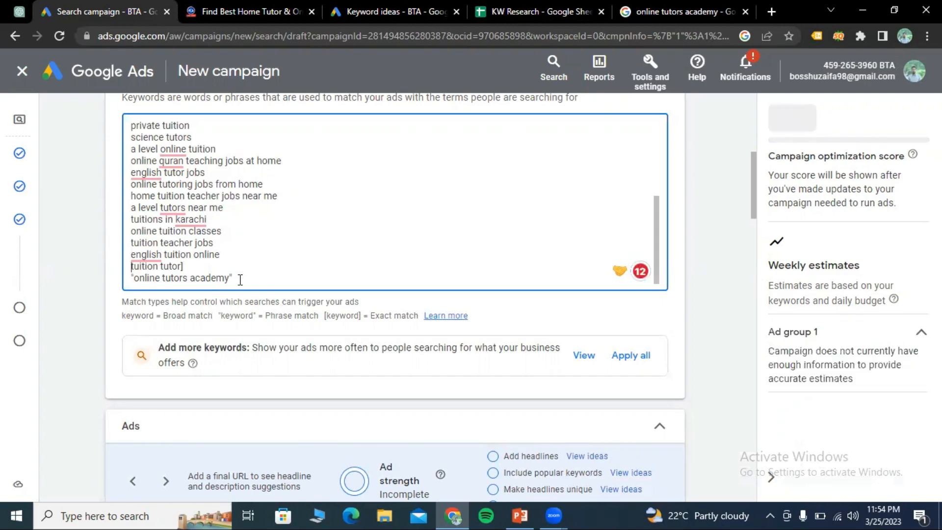
pyautogui.write('[')
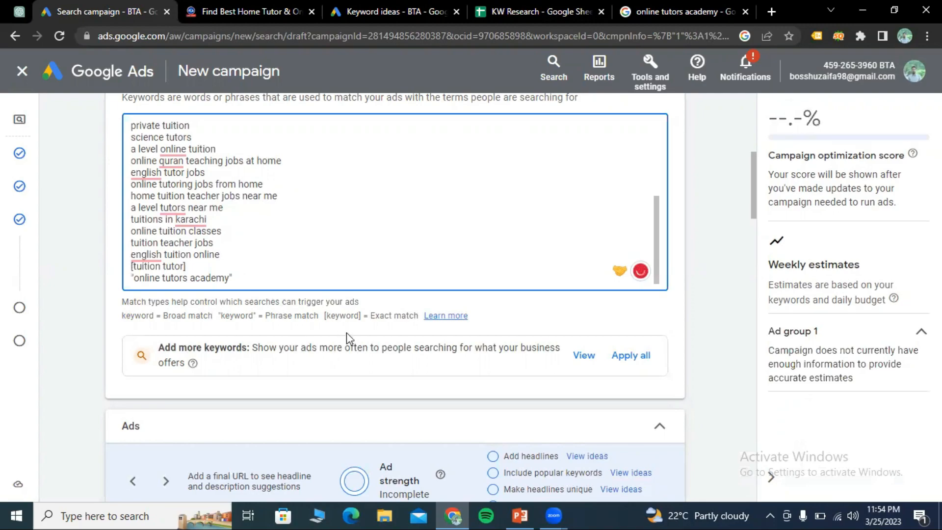
# Step: Highlight the keyword match type notes, and examine the Ads section's final URL, display path and ad preview
pyautogui.moveTo(324, 316); pyautogui.dragTo(363, 316)
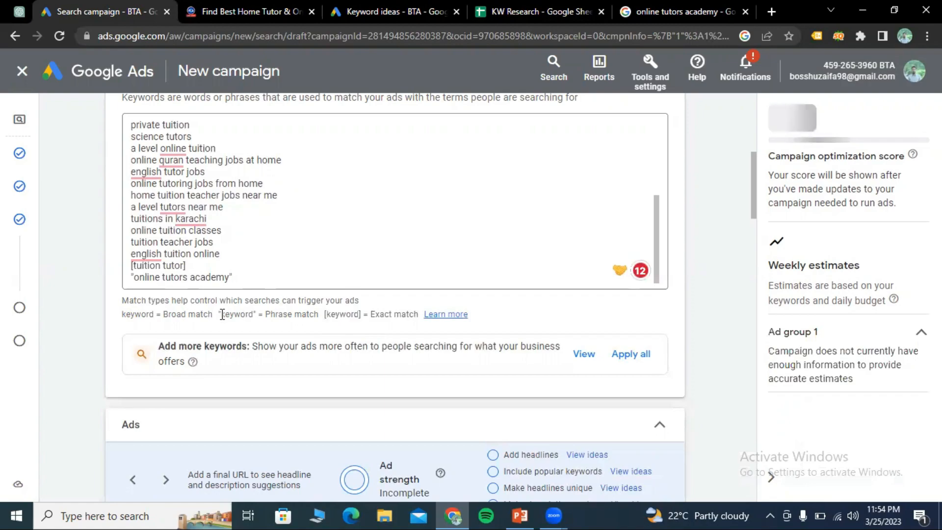
pyautogui.moveTo(221, 314); pyautogui.dragTo(265, 314)
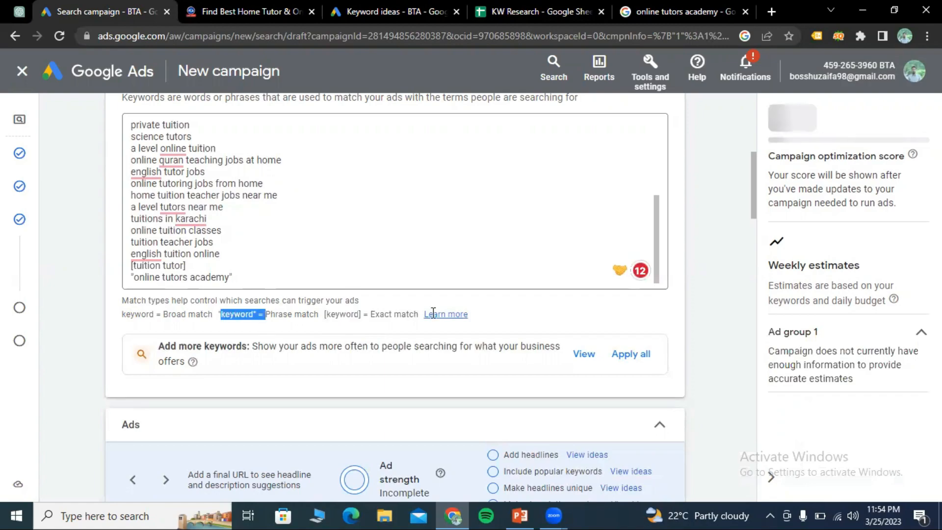
pyautogui.click(697, 288)
pyautogui.scroll(-4, 697, 284)
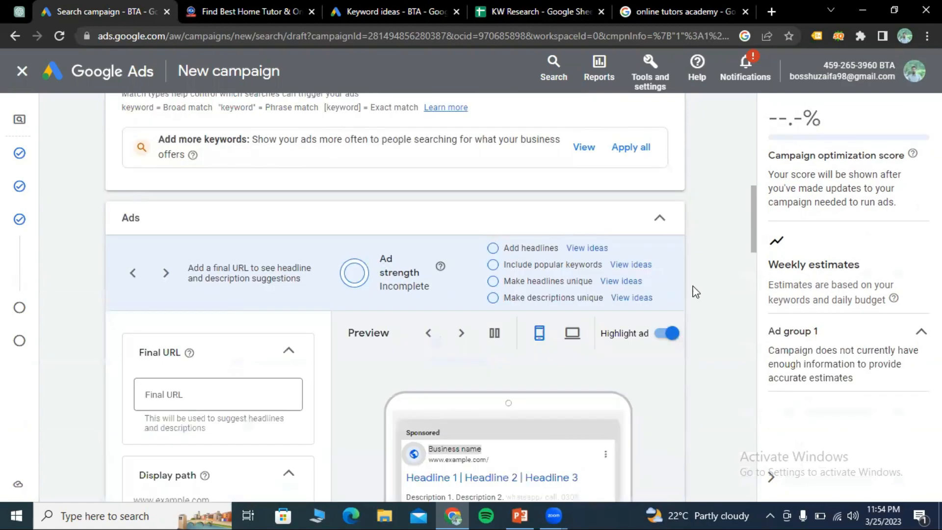
pyautogui.scroll(-1, 696, 291)
pyautogui.scroll(-2, 697, 292)
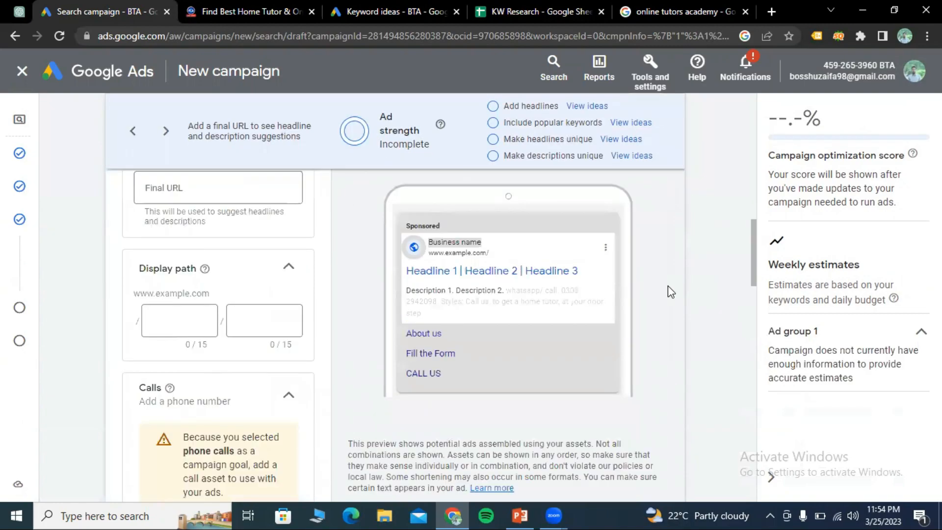
pyautogui.scroll(2, 565, 314)
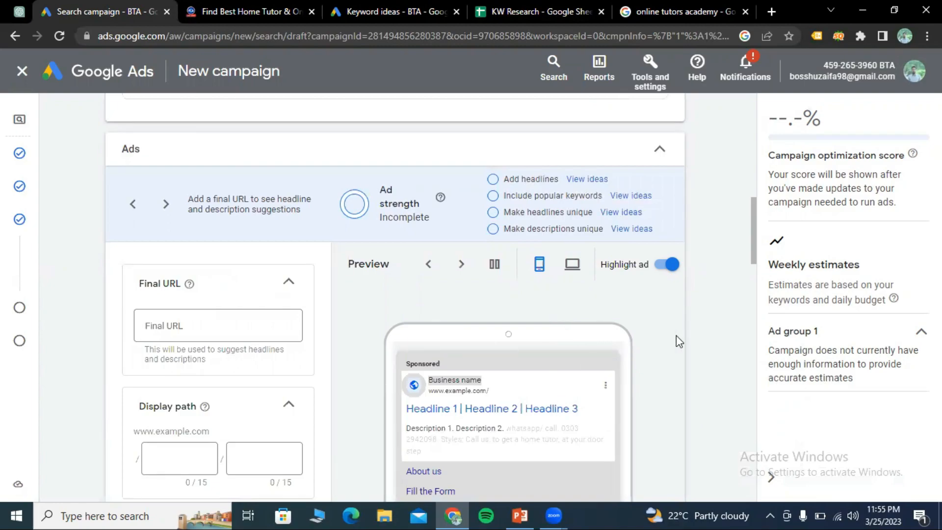
pyautogui.scroll(-2, 718, 325)
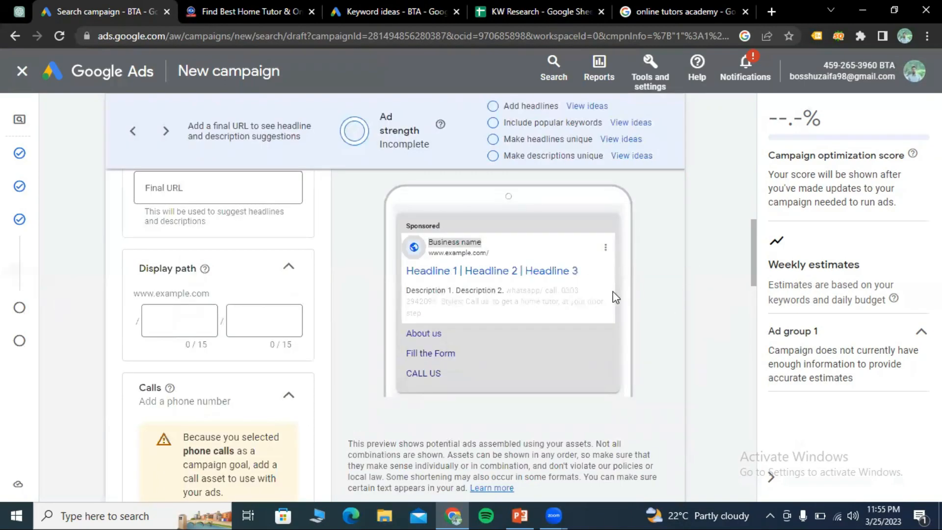
# Step: Switch to ChatGPT and start writing a prompt with the text "best pakista"
pyautogui.click(31, 11)
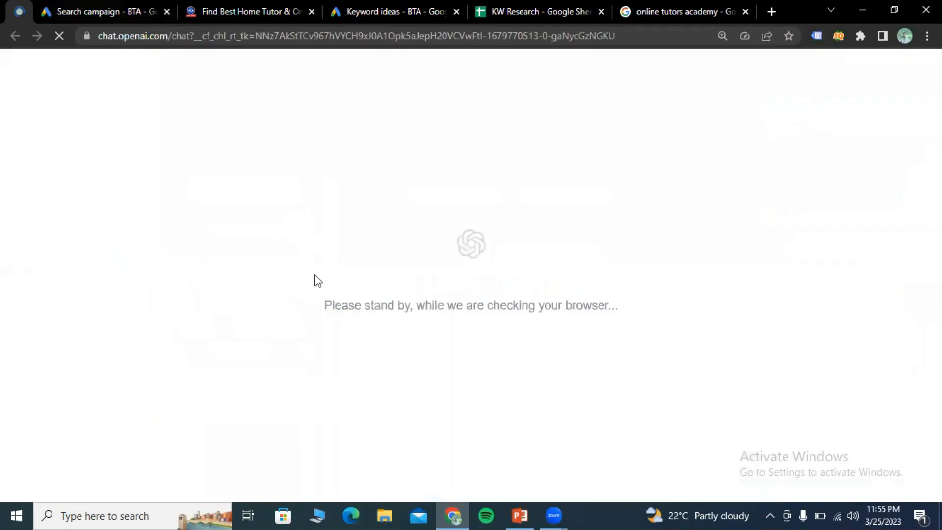
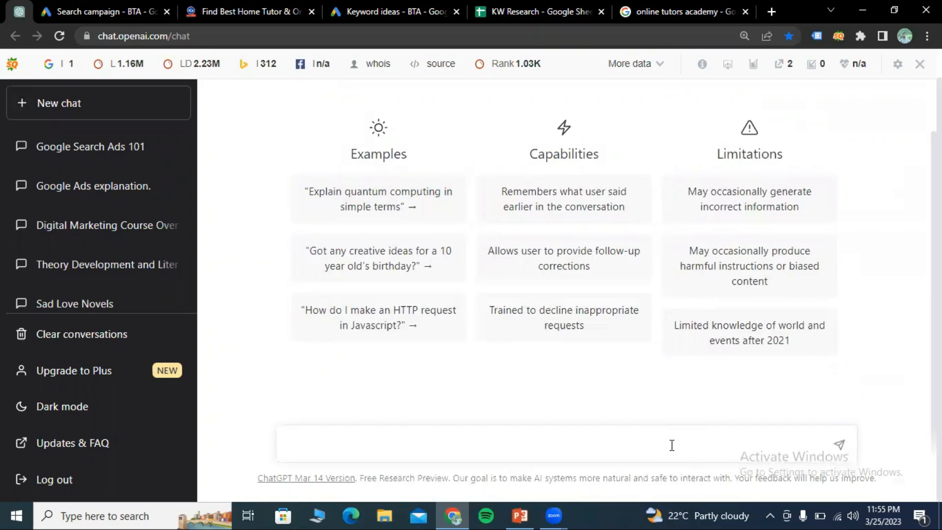
pyautogui.write('best ')
pyautogui.write('pak')
pyautogui.write('ta')
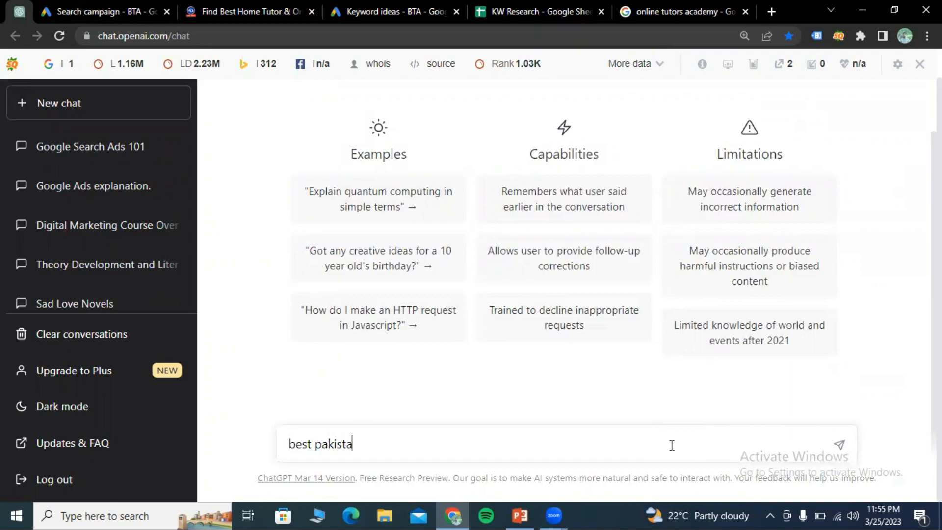
# Step: Ask ChatGPT for "best pakistani dishes" and read through the generated list
pyautogui.write('ni dishes')
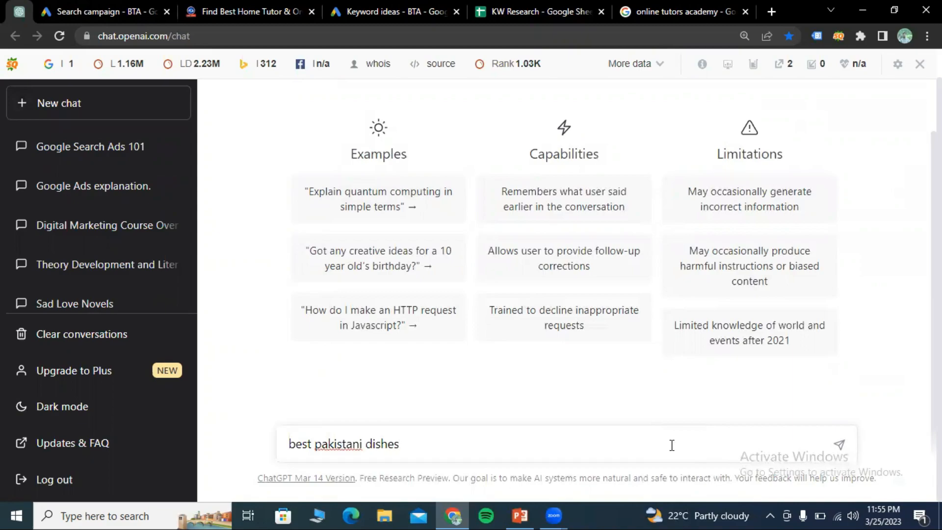
pyautogui.press('Return')
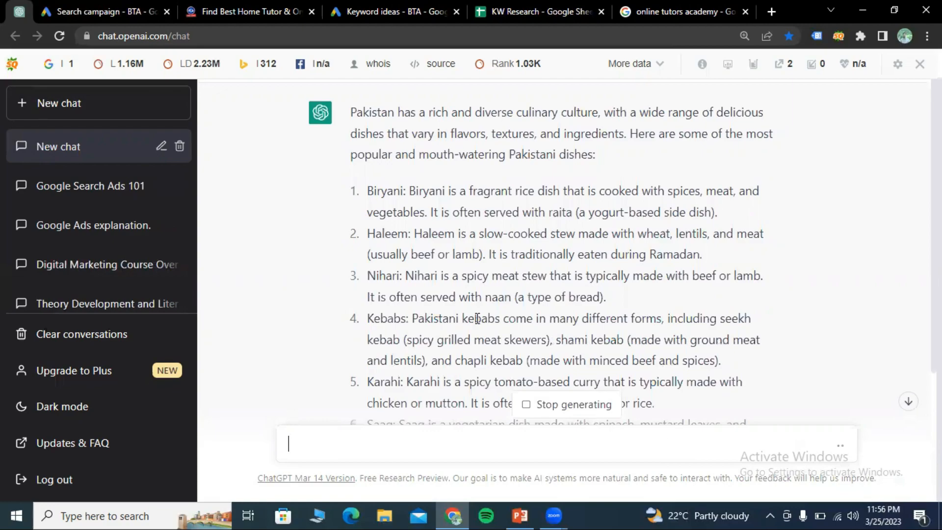
pyautogui.scroll(-3, 479, 320)
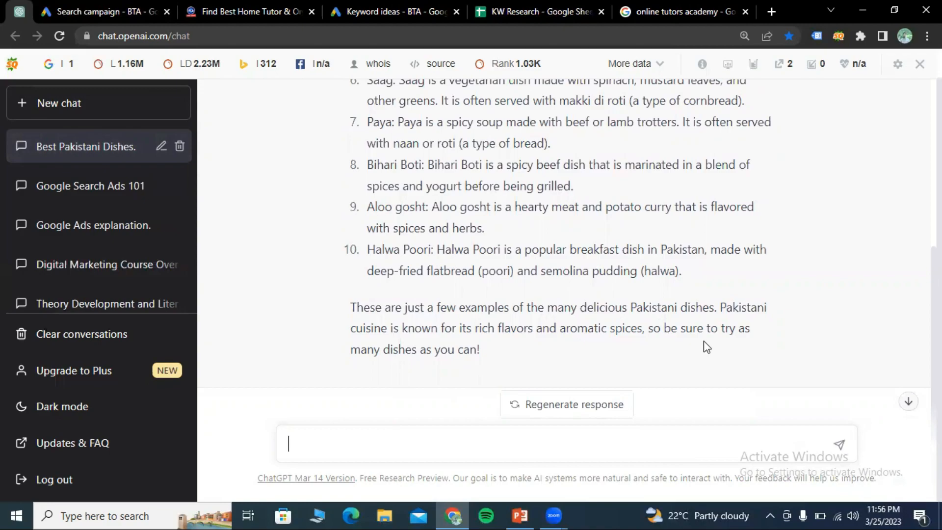
pyautogui.scroll(7, 704, 341)
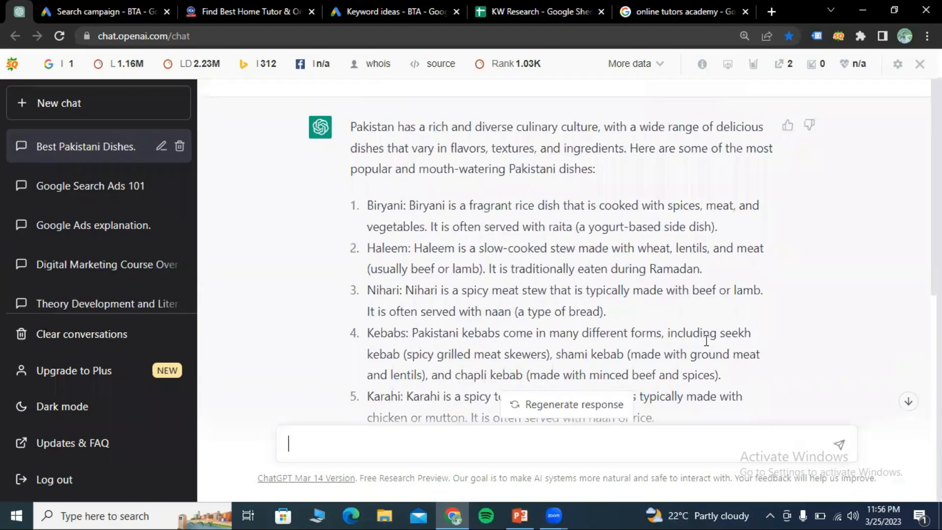
pyautogui.scroll(1, 633, 298)
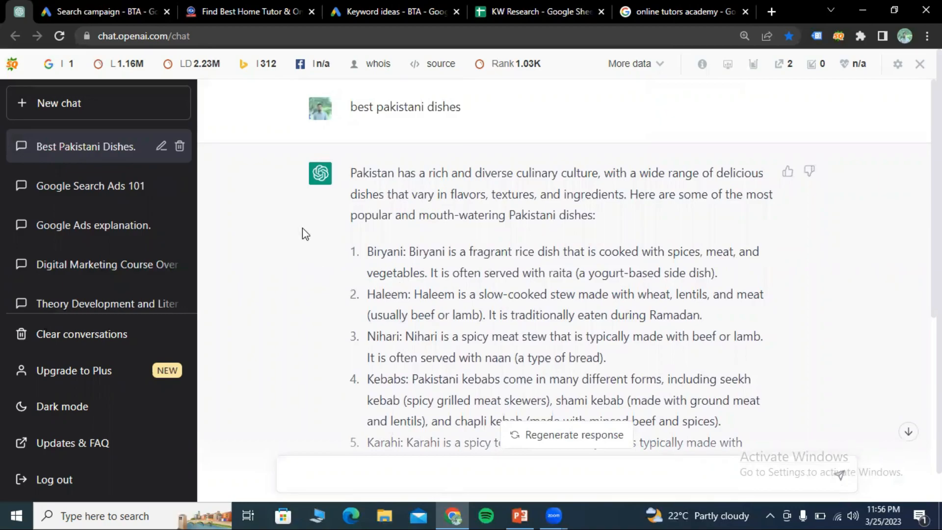
pyautogui.scroll(-8, 302, 228)
pyautogui.scroll(10, 303, 228)
# Step: Switch to the Google Ads campaign draft and check the ad's headline fields and their character limits
pyautogui.click(78, 10)
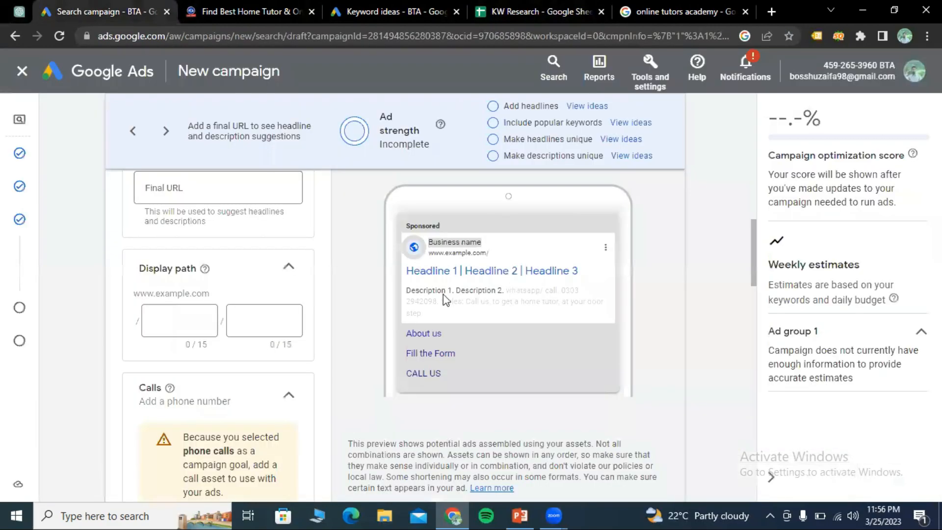
pyautogui.scroll(-7, 338, 356)
pyautogui.scroll(-4, 338, 356)
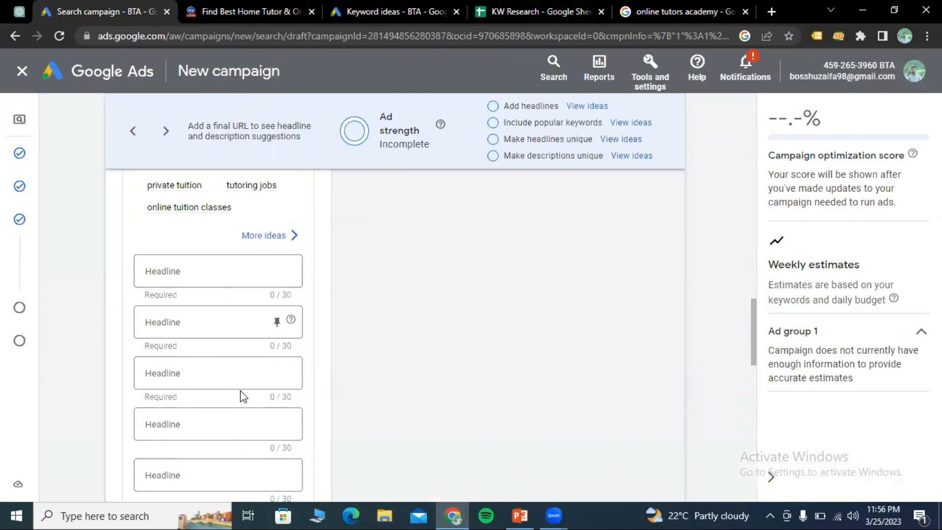
# Step: Return to ChatGPT and ask it to "write 5 headlines for google ad as my business is online tutor academy working all around globe"
pyautogui.click(15, 8)
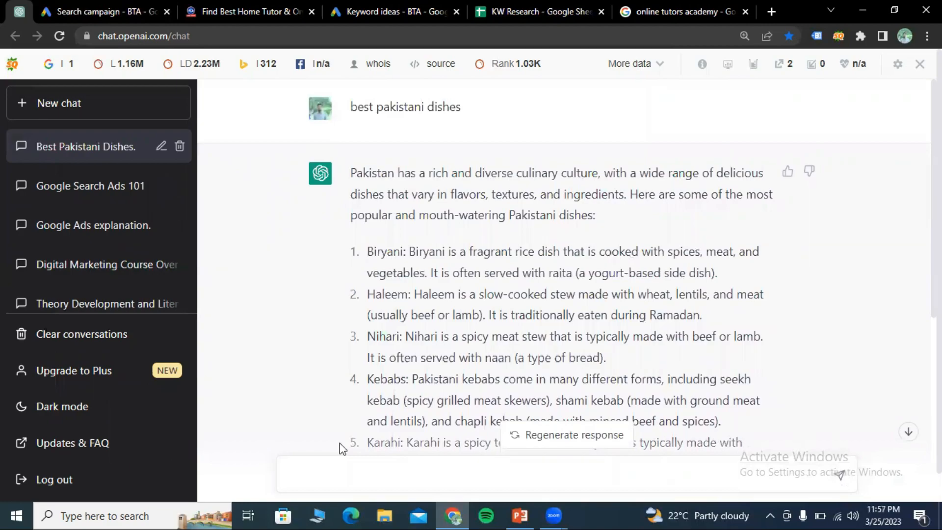
pyautogui.click(343, 479)
pyautogui.write('write 5 headline')
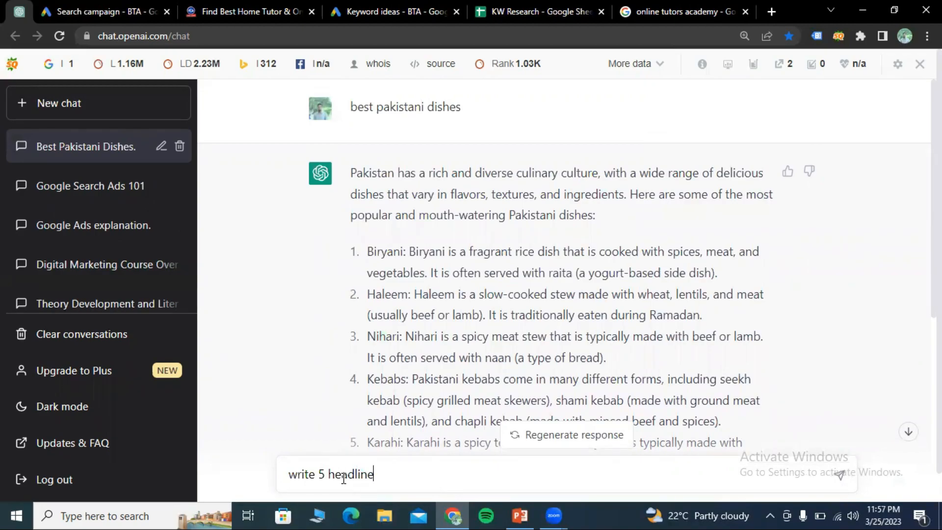
pyautogui.write('s for google ad')
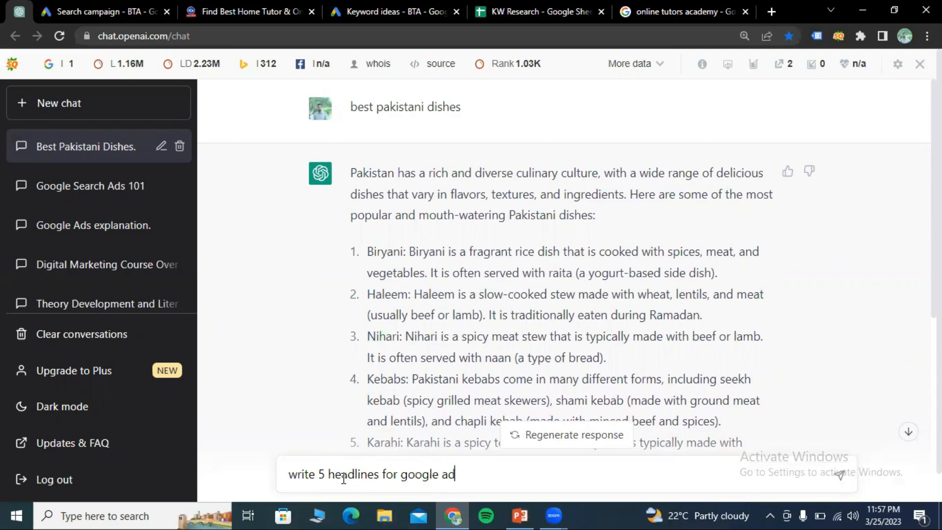
pyautogui.write(' as my business')
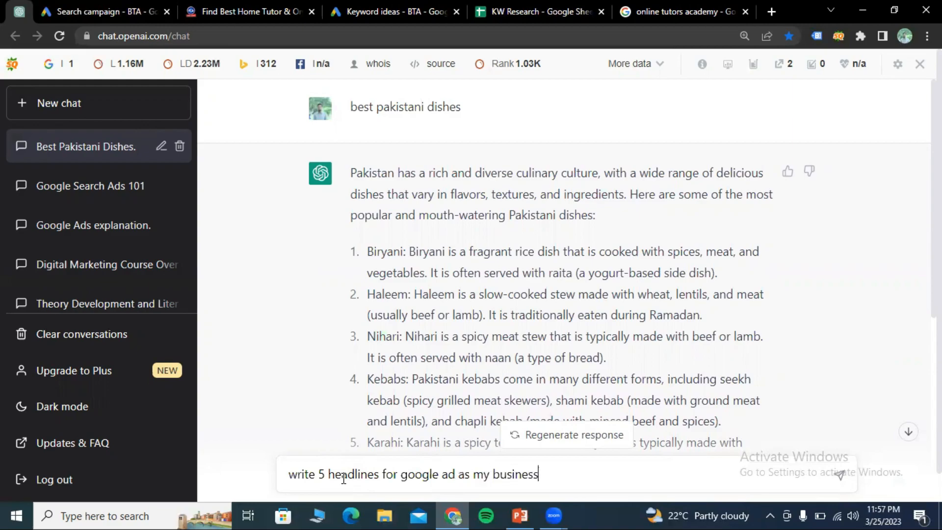
pyautogui.write(' is online tutor academy')
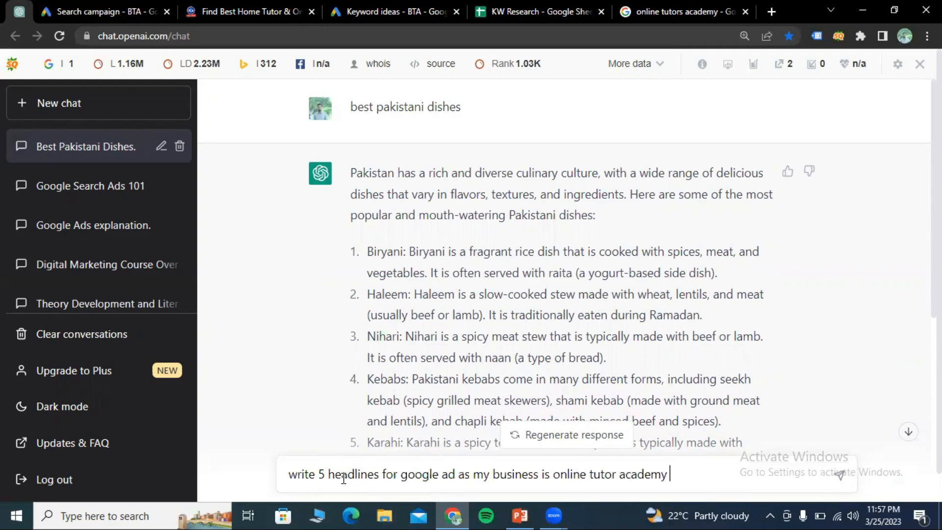
pyautogui.write(' working all')
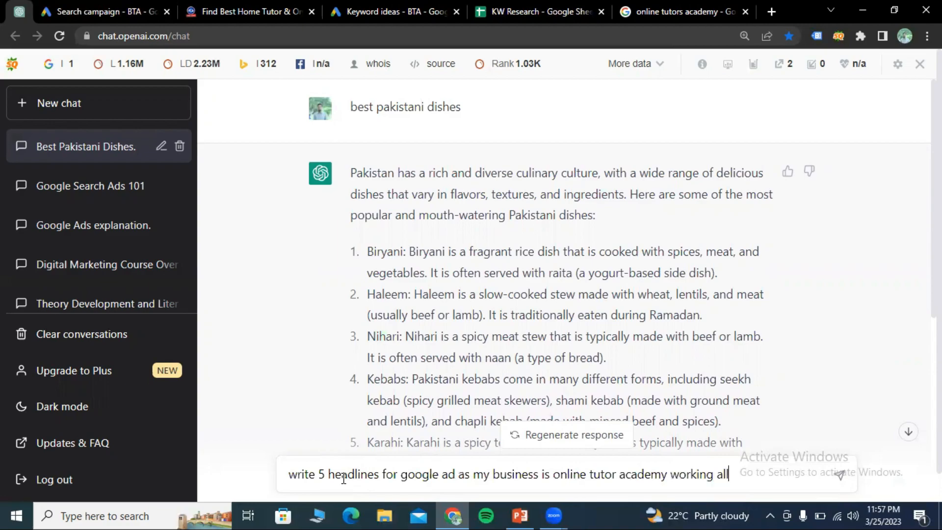
pyautogui.write(' around glob')
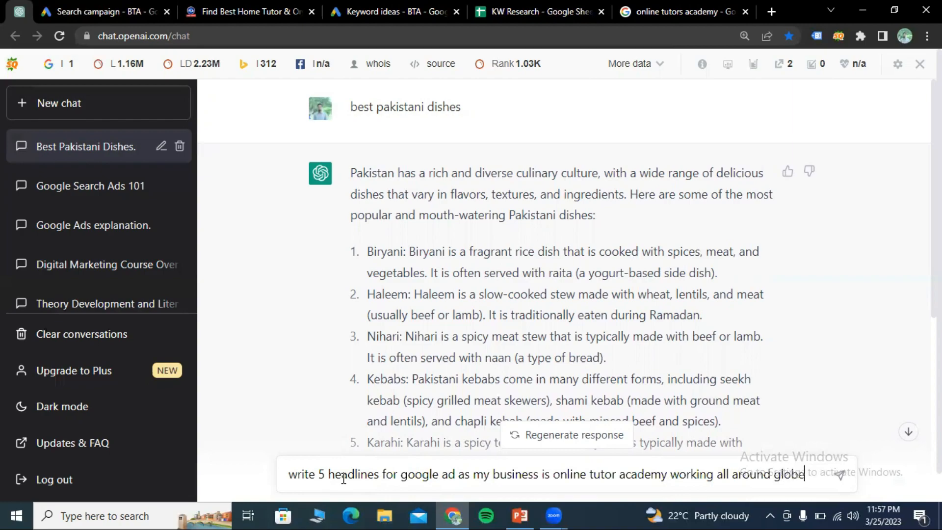
pyautogui.write('e')
pyautogui.press('Return')
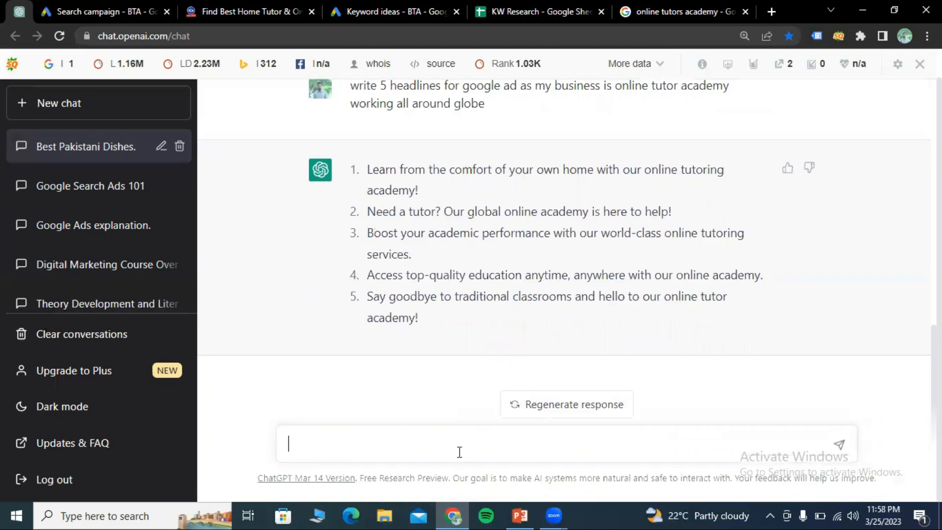
# Step: Try the suggested headline "Need a tutor? Our global online academy is here to help!" in the Google Ads draft's first headline field
pyautogui.moveTo(365, 211); pyautogui.dragTo(713, 213)
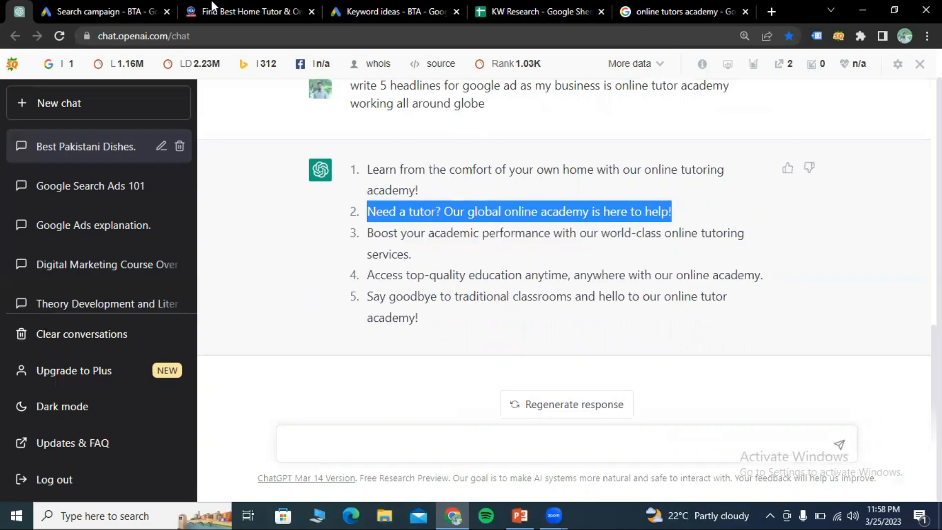
pyautogui.click(98, 11)
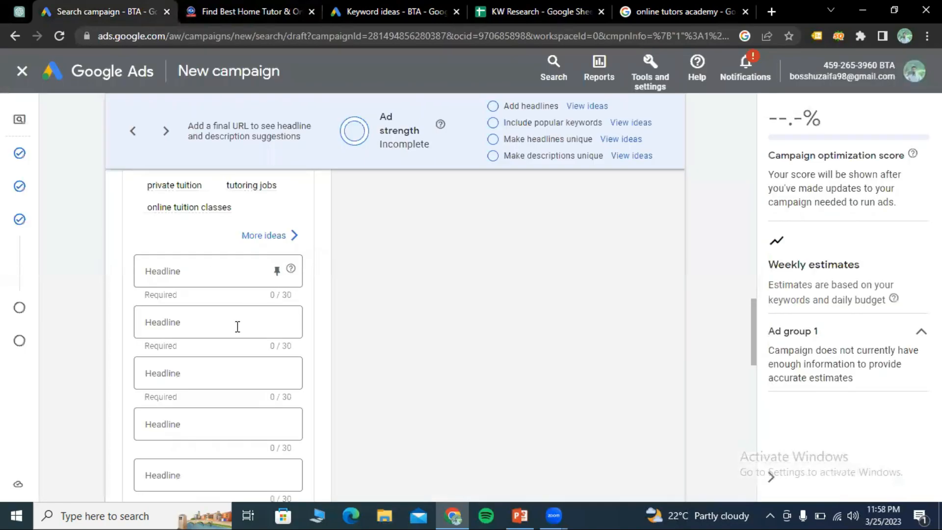
pyautogui.click(222, 268)
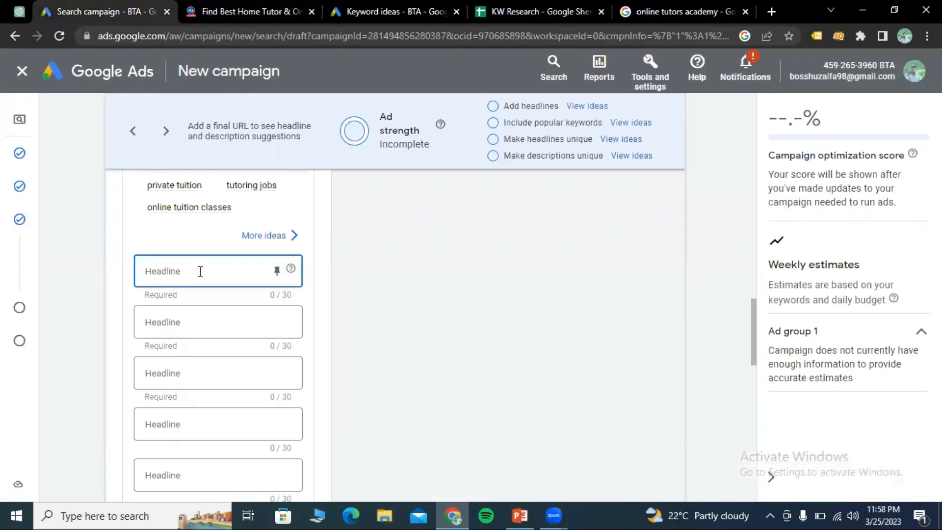
pyautogui.hotkey('ctrl', 'v')
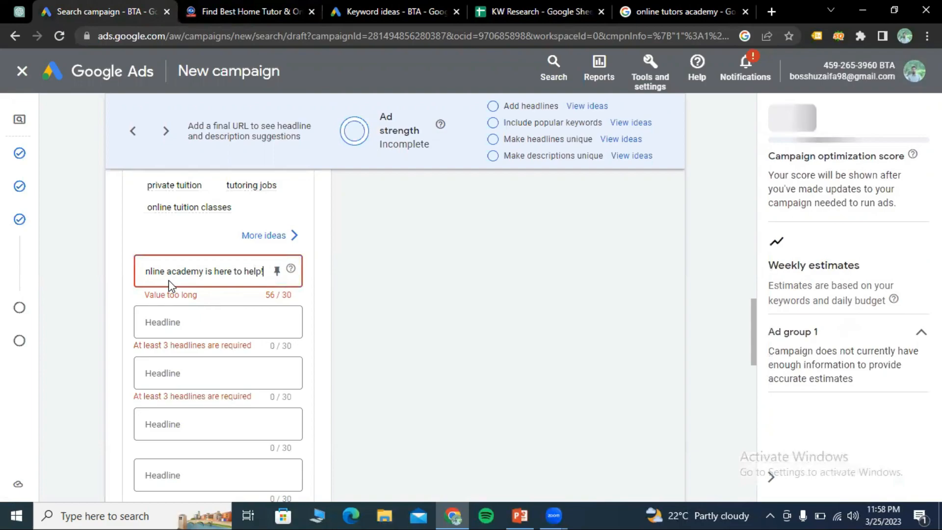
pyautogui.hotkey('ctrl', 'z')
# Step: Switch back to ChatGPT and ask it to "make these headlines in 30 words max"
pyautogui.click(19, 11)
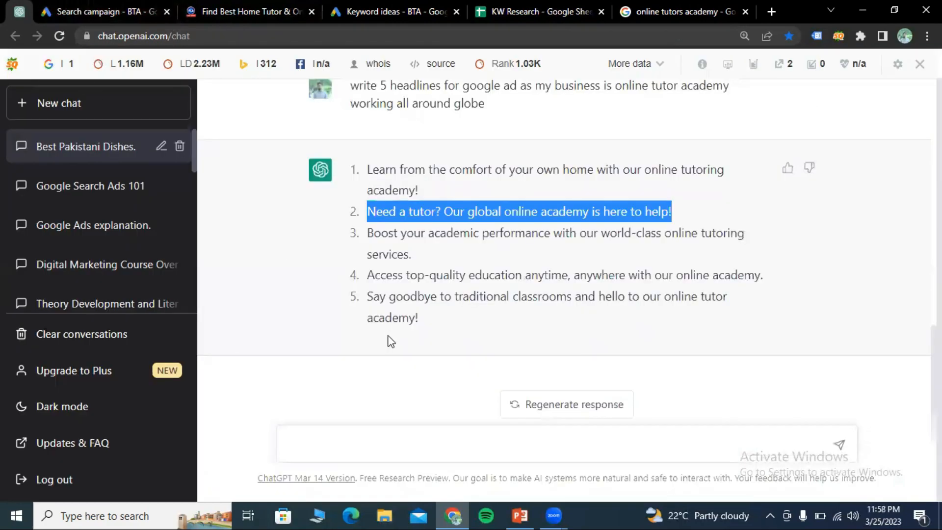
pyautogui.click(419, 450)
pyautogui.write('m')
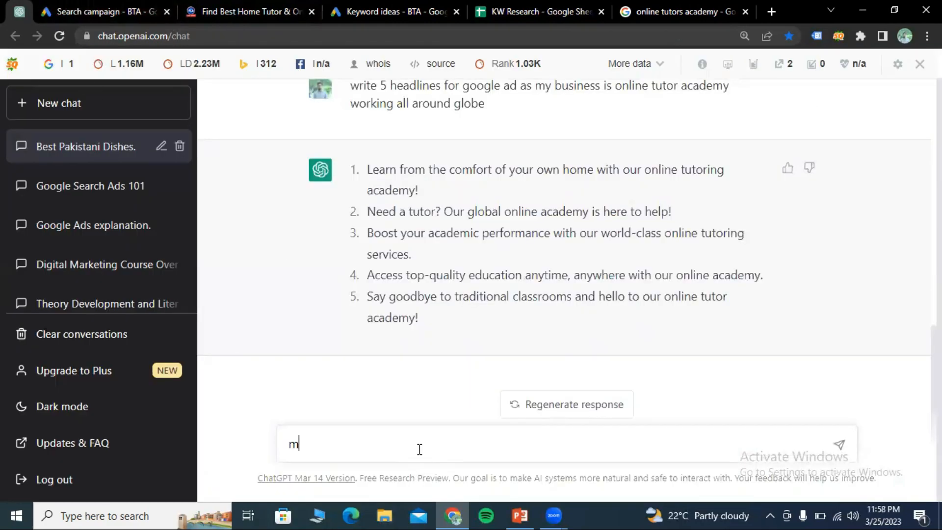
pyautogui.write('ake these headlines in')
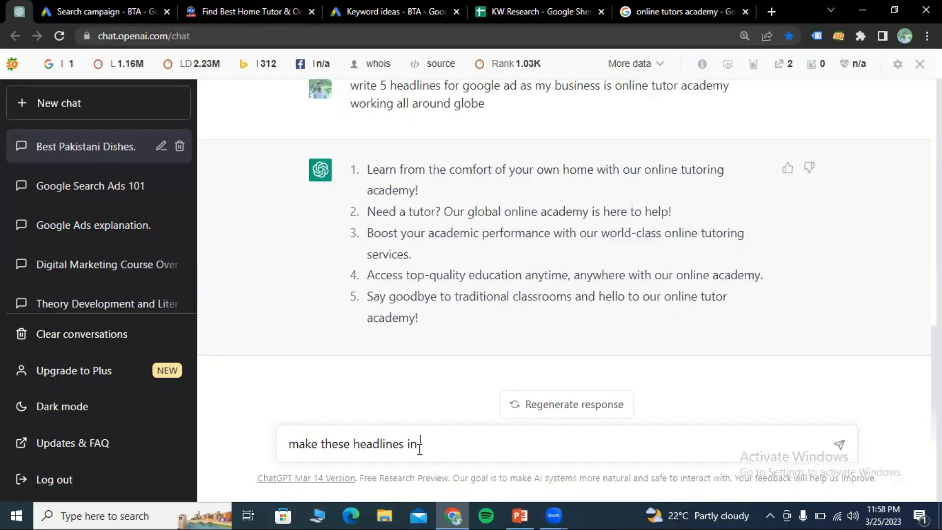
pyautogui.write(' 30 words max')
pyautogui.press('Return')
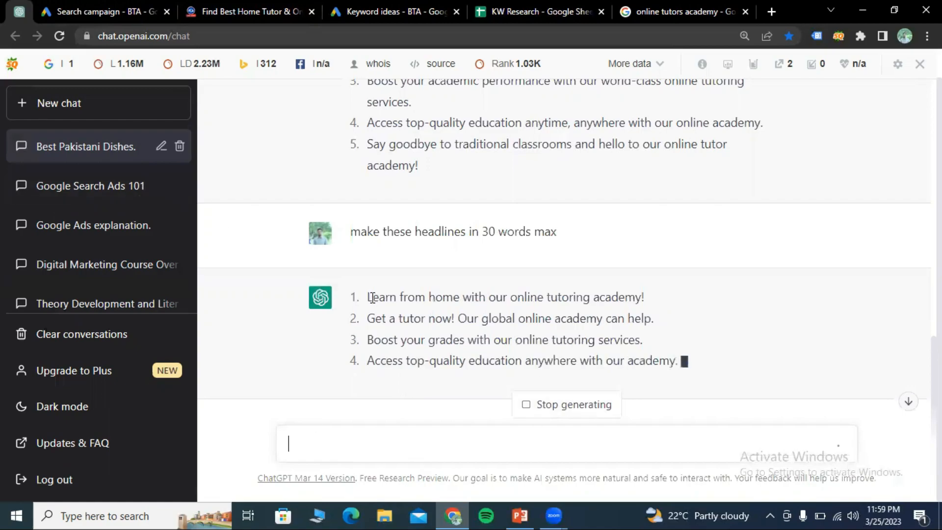
# Step: Copy ChatGPT's shortened first headline into the Google Ads draft's first headline field and trim it to "Learn from home with our online tutoring acad"
pyautogui.moveTo(368, 298); pyautogui.dragTo(672, 299)
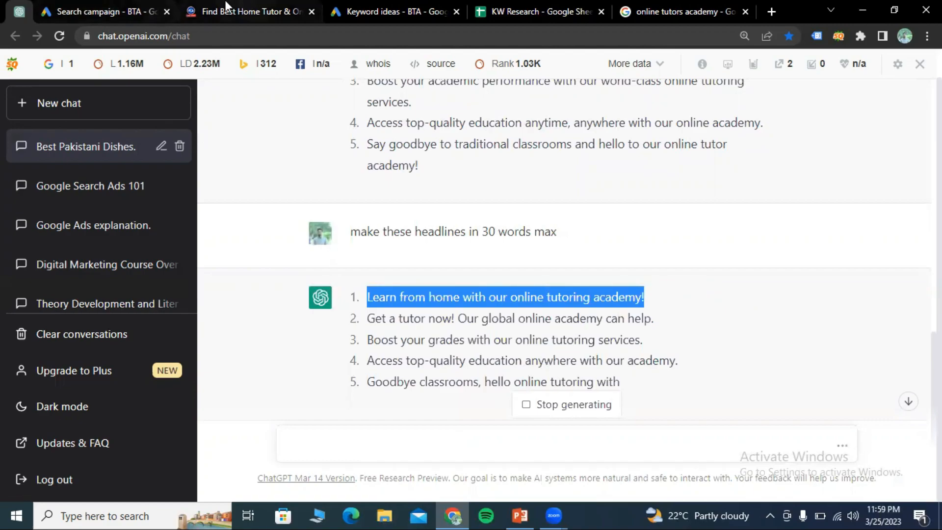
pyautogui.click(109, 5)
pyautogui.click(202, 270)
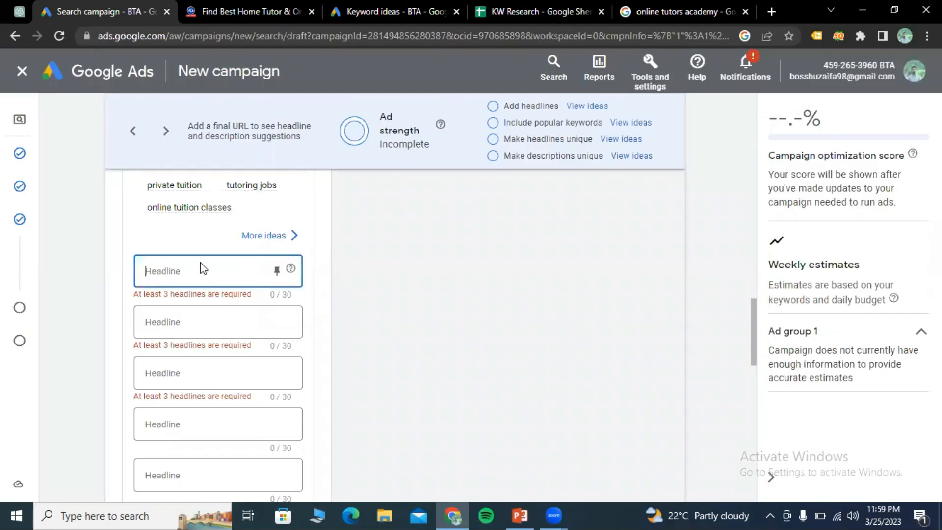
pyautogui.hotkey('ctrl', 'v')
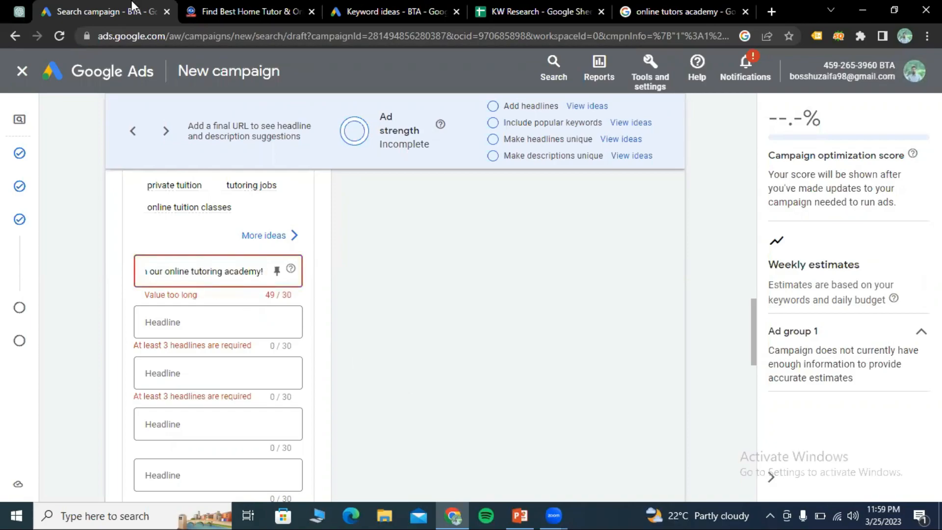
pyautogui.press('BackSpace')
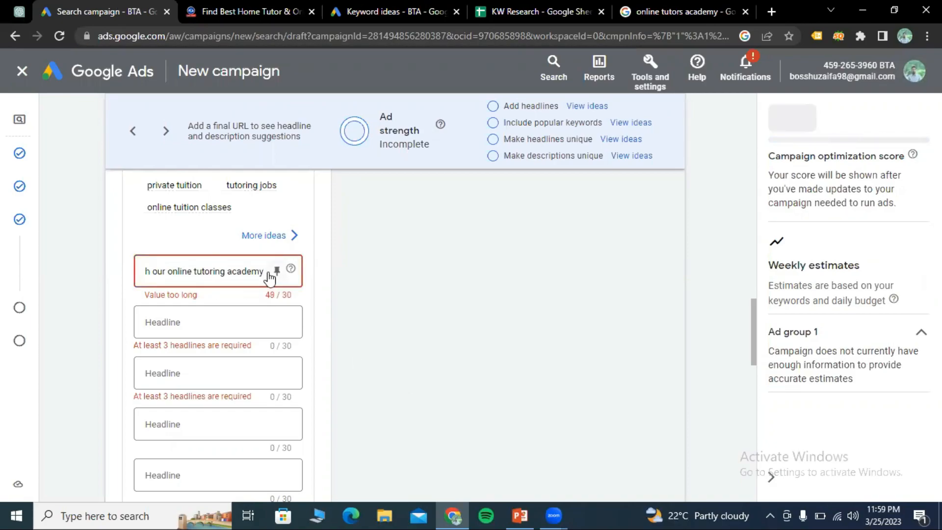
pyautogui.press('BackSpace')
pyautogui.press('BackSpace')
pyautogui.press('BackSpace')
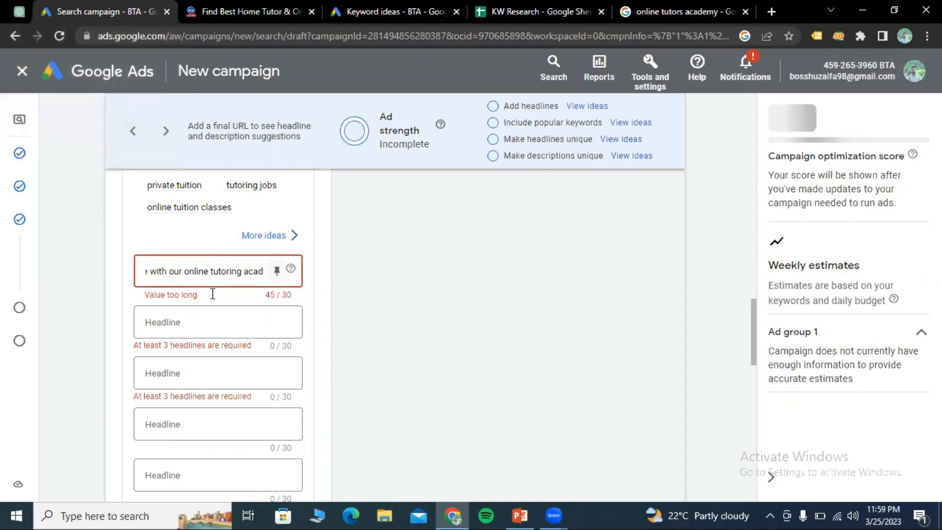
# Step: Return to ChatGPT, send the request "only 30 words per headline rewrite it", and compare the rewritten headlines with the earlier ones
pyautogui.click(19, 12)
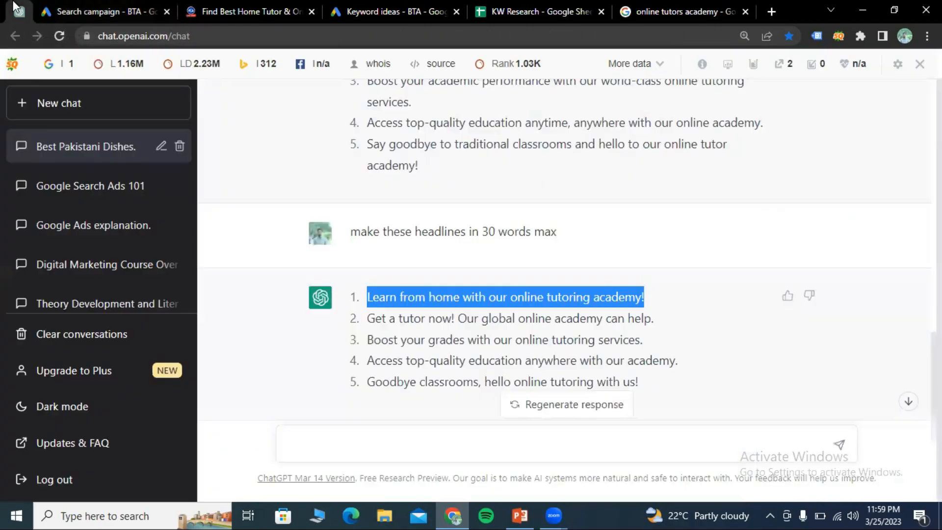
pyautogui.click(400, 435)
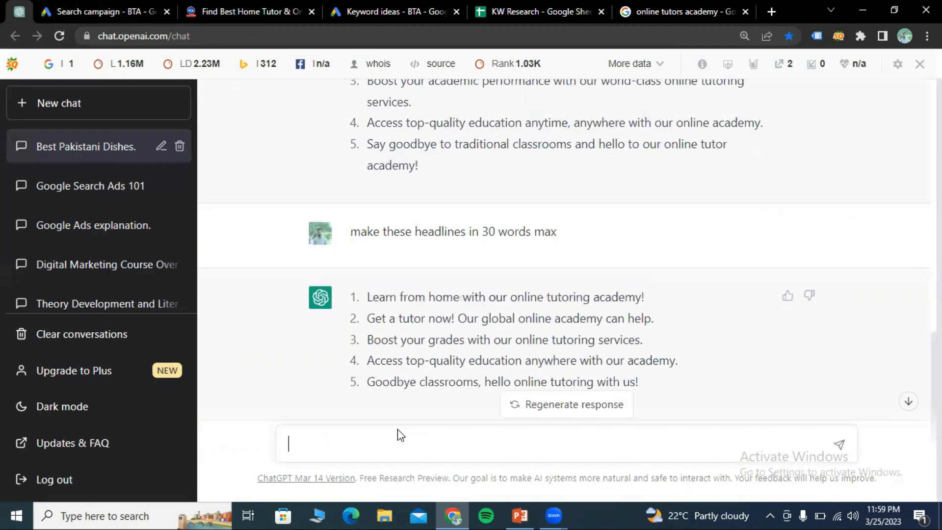
pyautogui.write('only 30 words per headline')
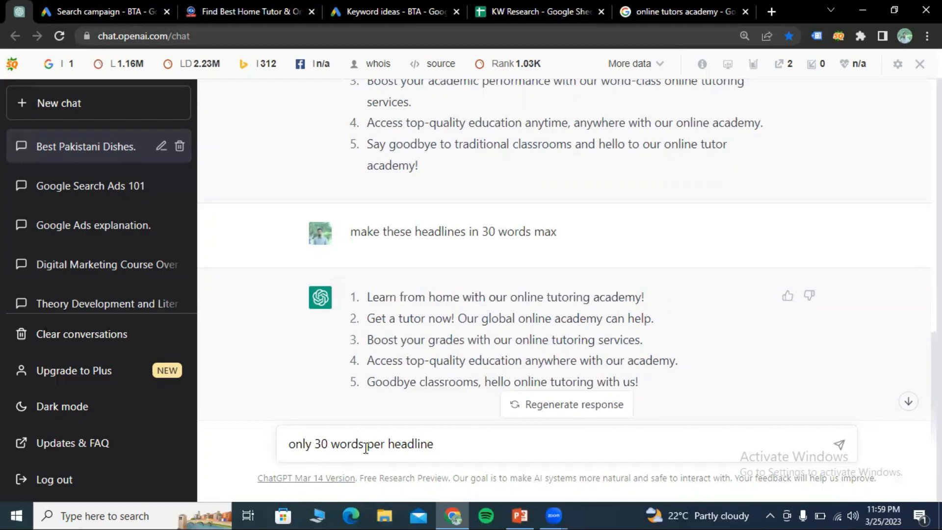
pyautogui.write(' rewrite it')
pyautogui.press('Return')
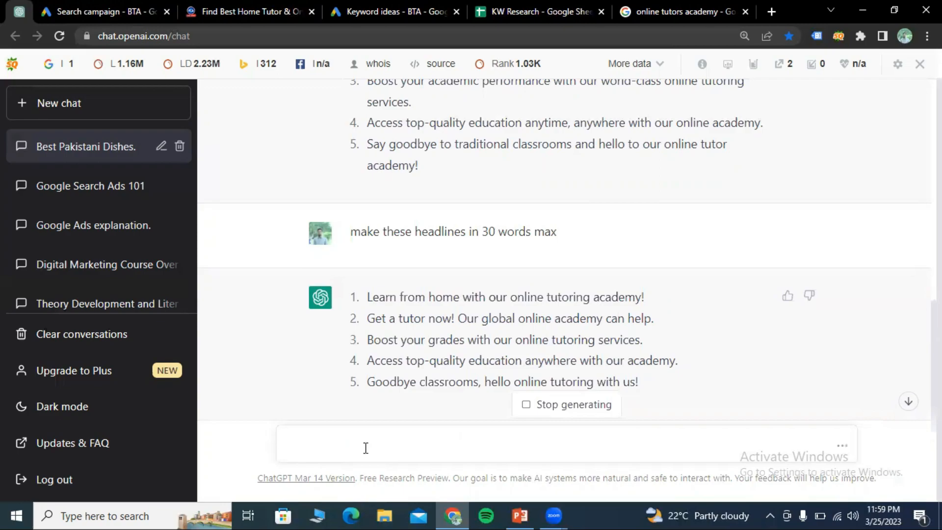
pyautogui.scroll(-1, 803, 332)
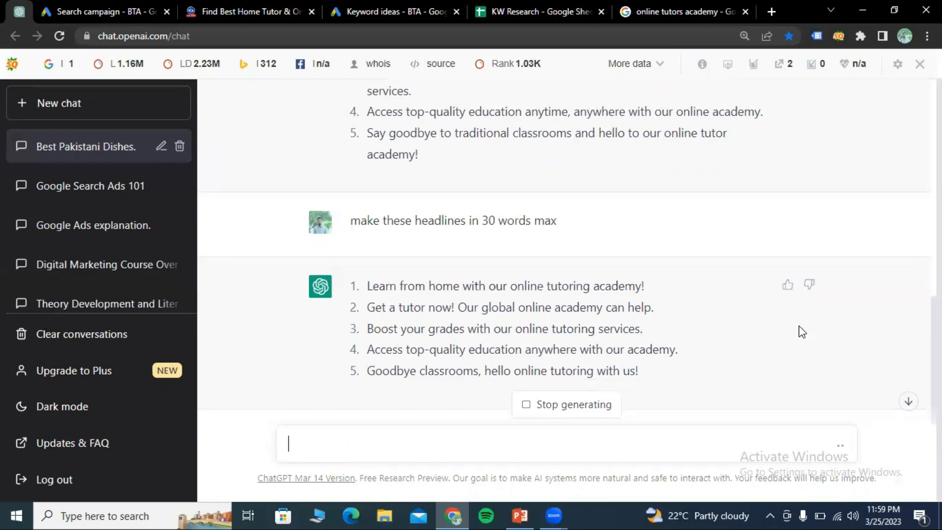
pyautogui.scroll(-5, 803, 333)
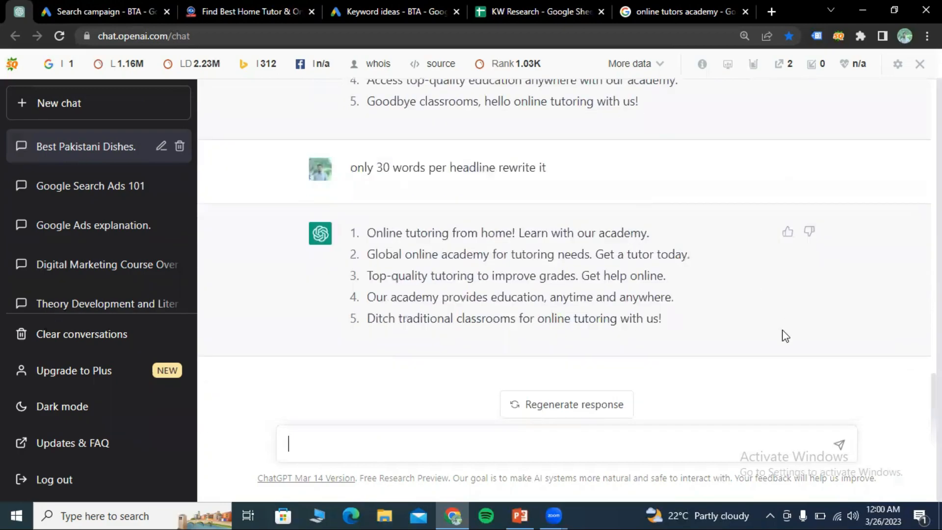
pyautogui.scroll(7, 785, 335)
pyautogui.scroll(-6, 711, 314)
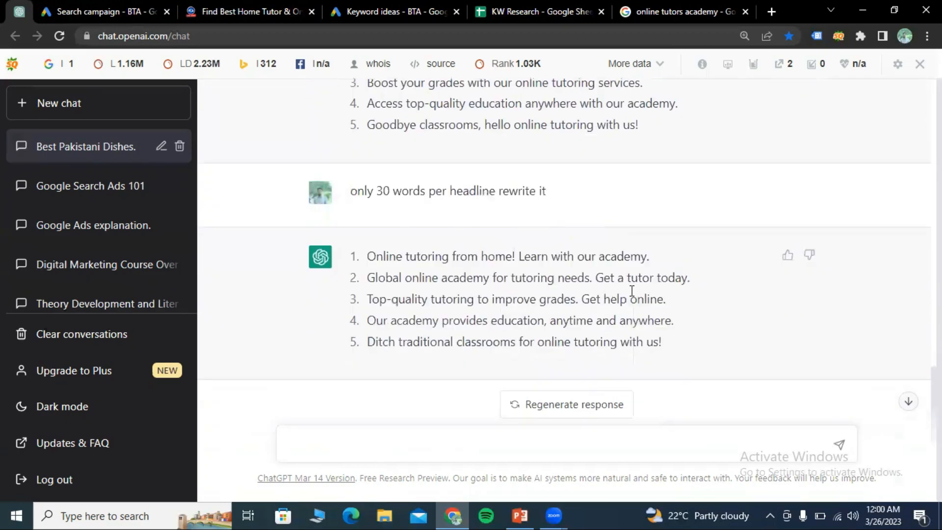
# Step: Copy "Online tutoring from home!" from ChatGPT's first rewritten headline and put it in the Google Ads draft's first headline field, replacing the leftover text
pyautogui.scroll(-1, 632, 291)
pyautogui.click(401, 434)
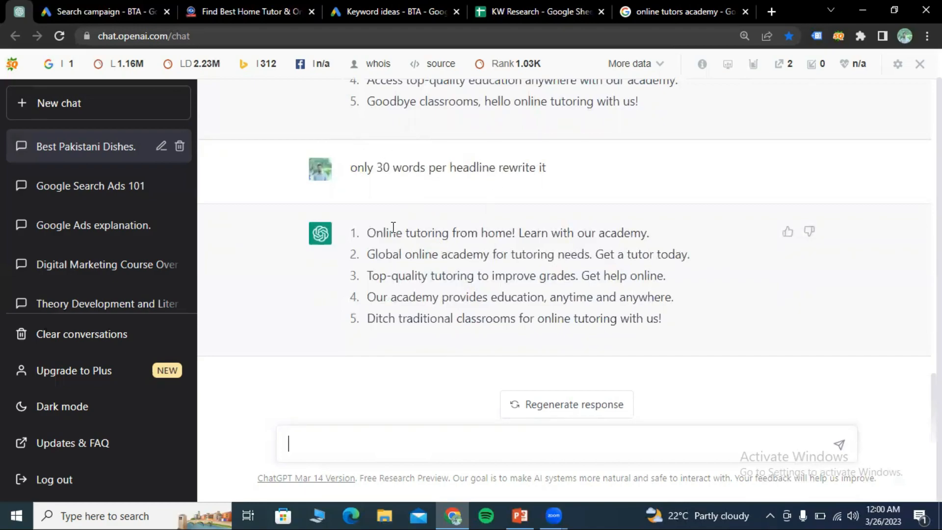
pyautogui.moveTo(367, 234); pyautogui.dragTo(519, 227)
pyautogui.hotkey('ctrl', 'c')
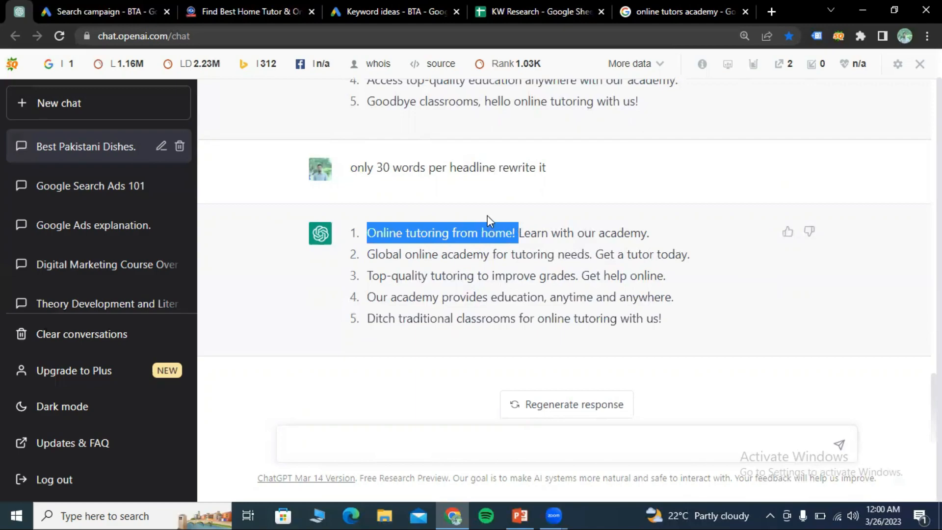
pyautogui.click(142, 2)
pyautogui.click(215, 273)
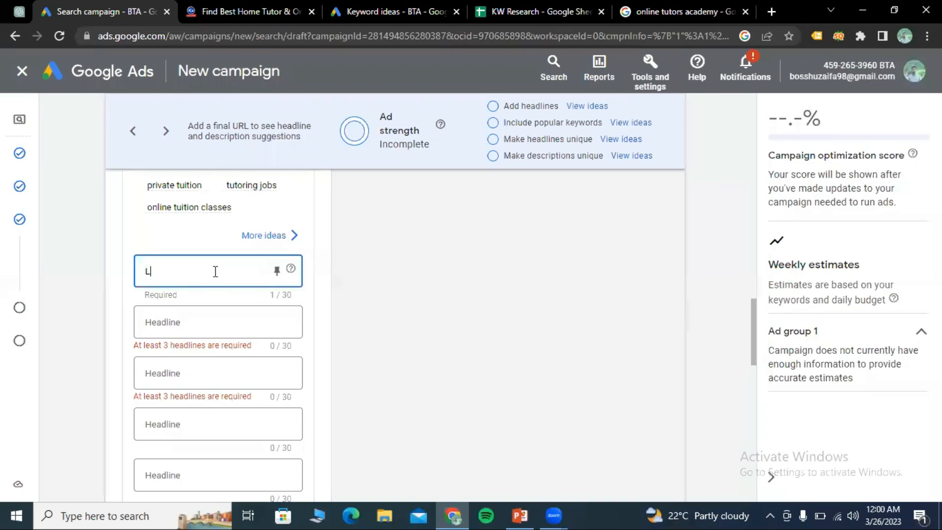
pyautogui.press('BackSpace')
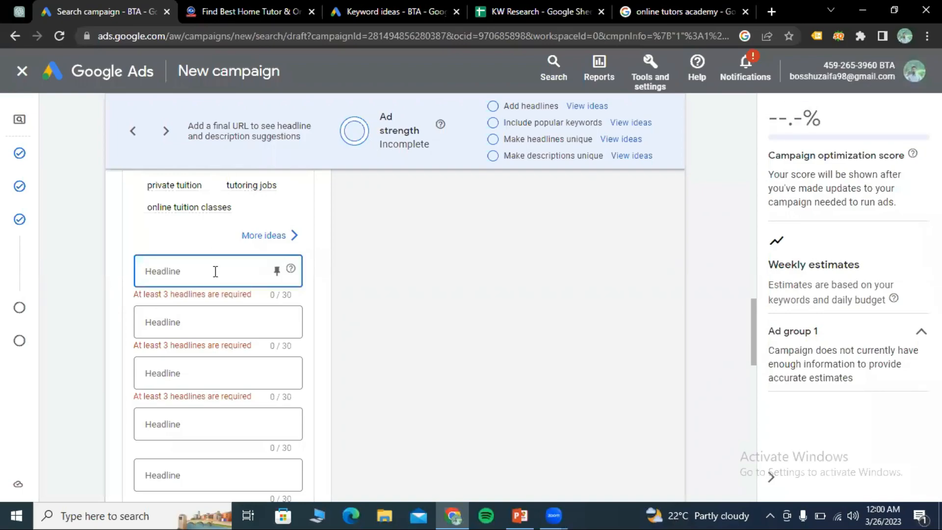
pyautogui.hotkey('ctrl', 'v')
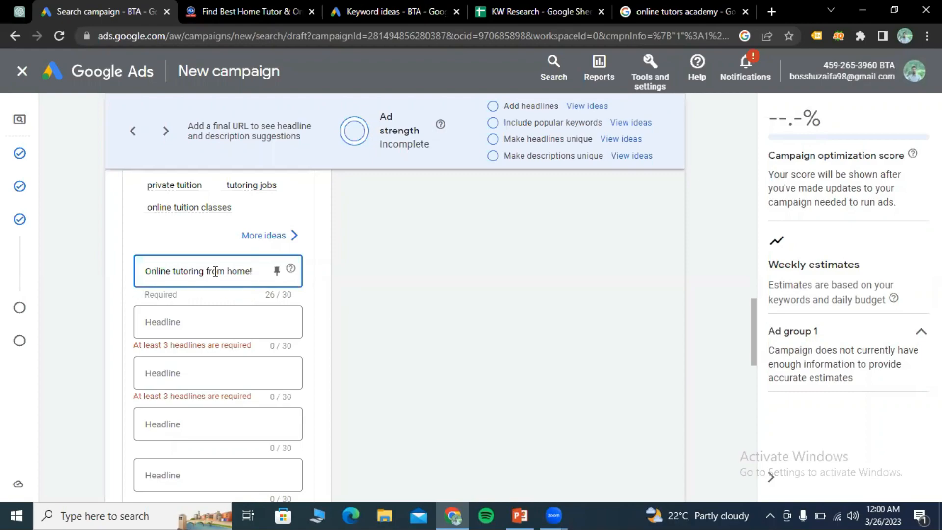
# Step: Copy "Global online academy for tutoring needs" from ChatGPT's second rewritten headline into the Google Ads draft's second headline field
pyautogui.click(218, 321)
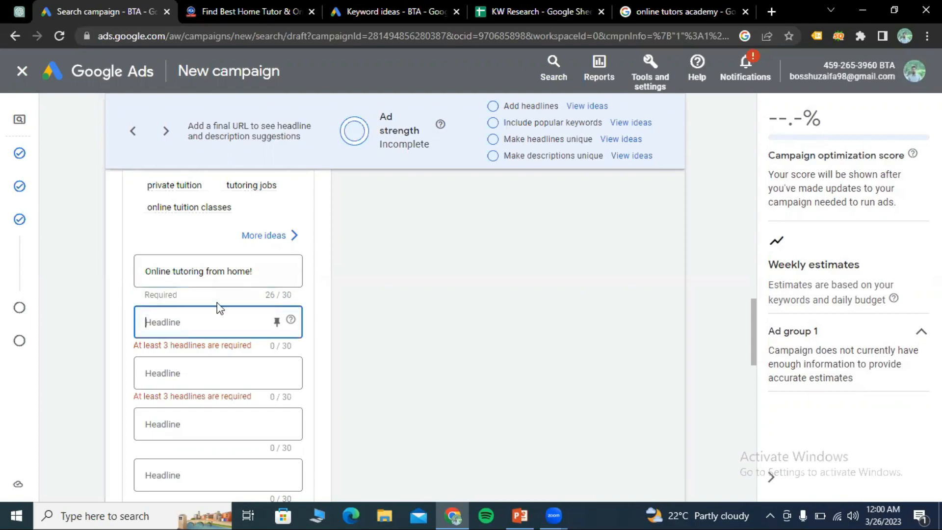
pyautogui.click(8, 7)
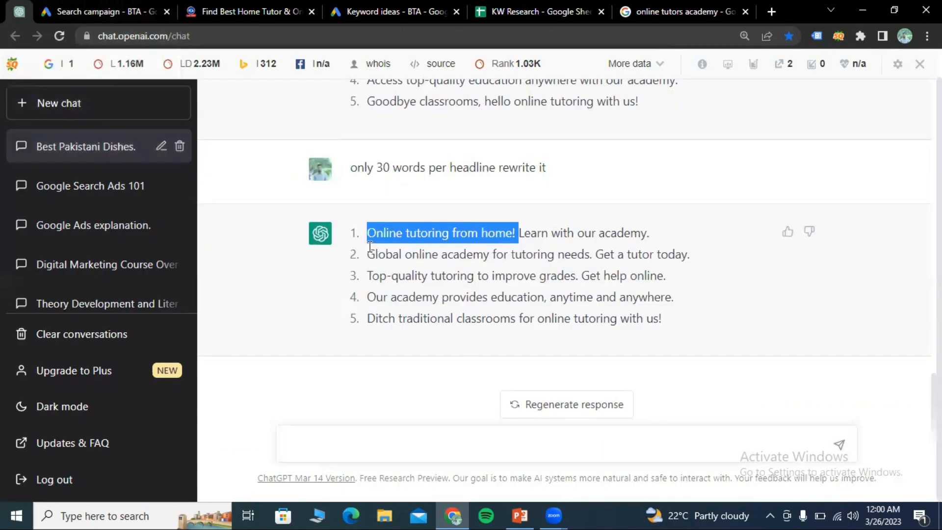
pyautogui.moveTo(374, 249); pyautogui.dragTo(539, 252)
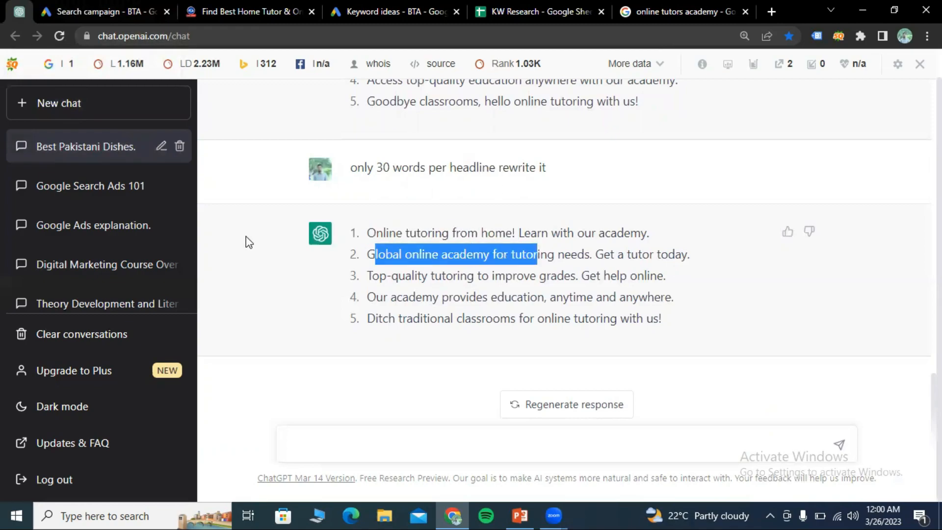
pyautogui.click(370, 252)
pyautogui.moveTo(370, 251); pyautogui.dragTo(585, 256)
pyautogui.hotkey('ctrl', 'c')
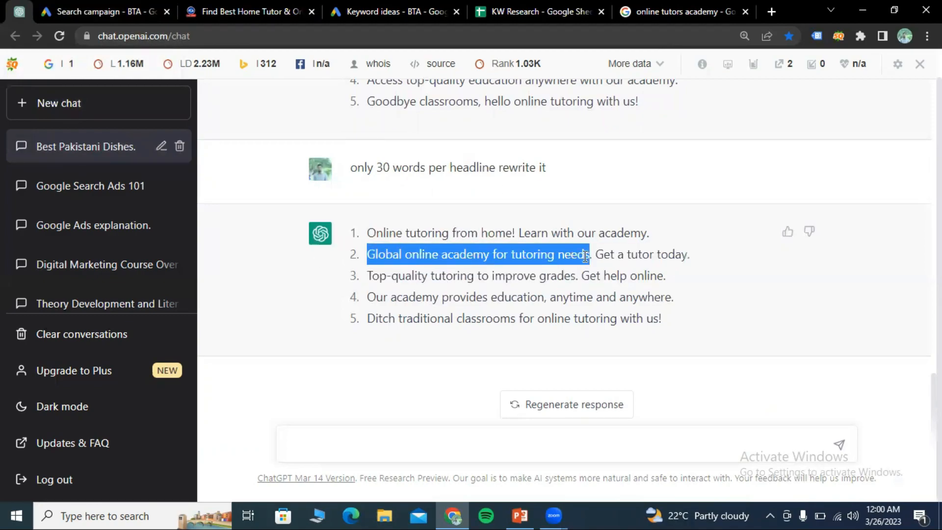
pyautogui.click(105, 11)
pyautogui.click(194, 322)
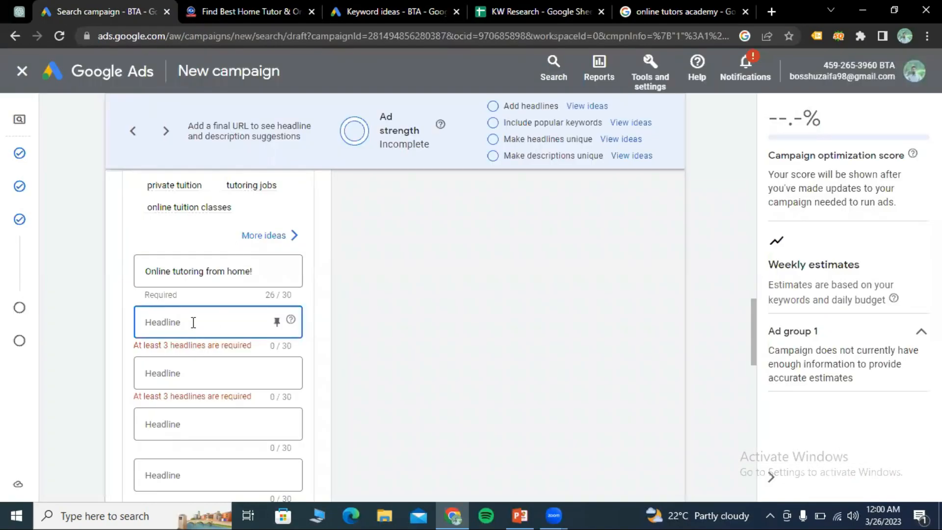
pyautogui.hotkey('ctrl', 'v')
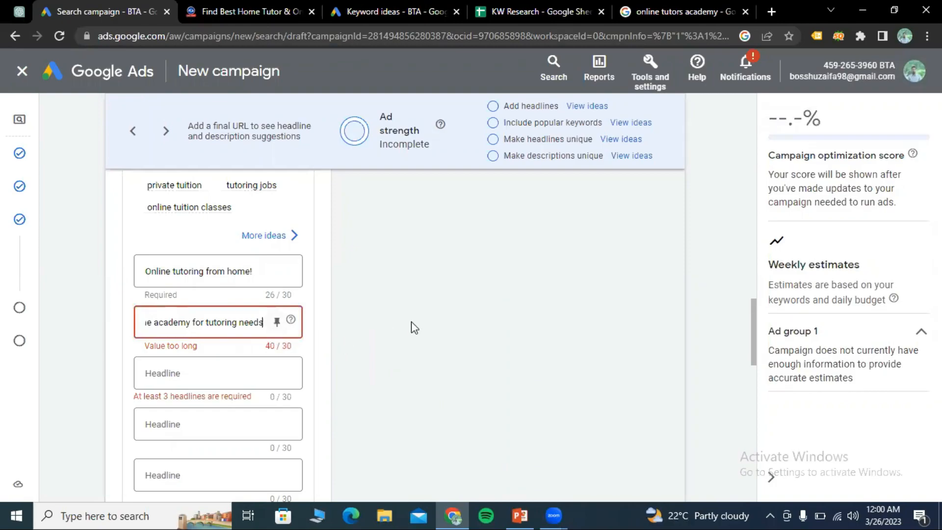
# Step: Shorten the second headline to "Global online academy" so it fits the 30-character limit
pyautogui.press('BackSpace')
pyautogui.press('BackSpace')
pyautogui.press('BackSpace')
pyautogui.press('BackSpace')
pyautogui.press('BackSpace')
pyautogui.press('BackSpace')
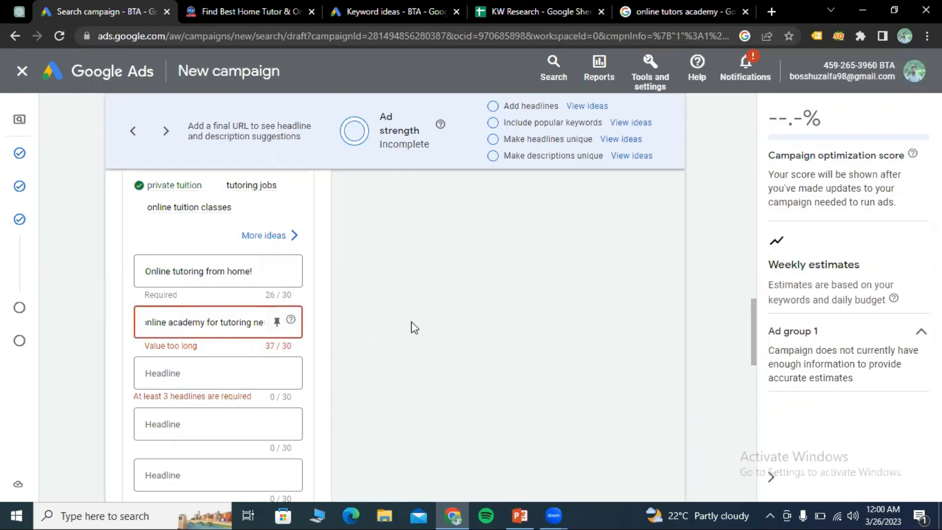
pyautogui.press('BackSpace')
pyautogui.press('BackSpace')
pyautogui.press('BackSpace')
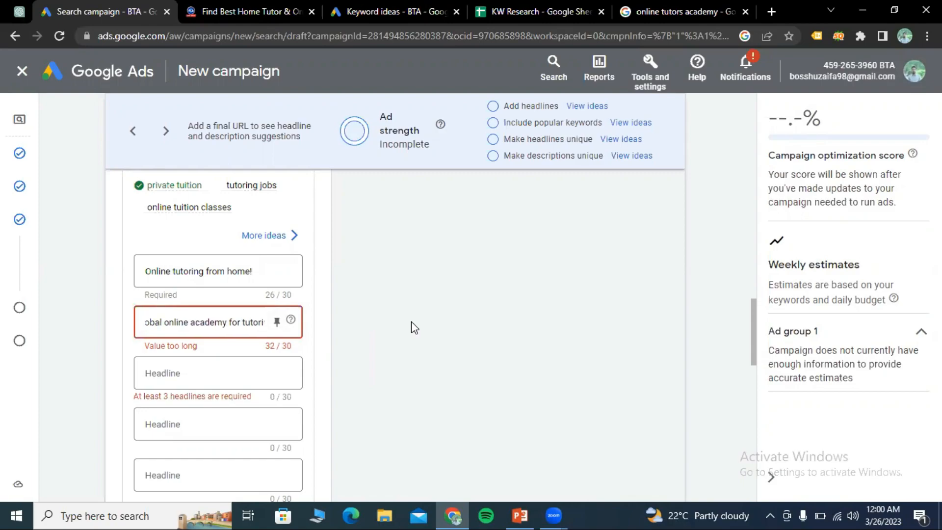
pyautogui.press('BackSpace')
pyautogui.press('BackSpace')
pyautogui.press('BackSpace')
pyautogui.press('BackSpace')
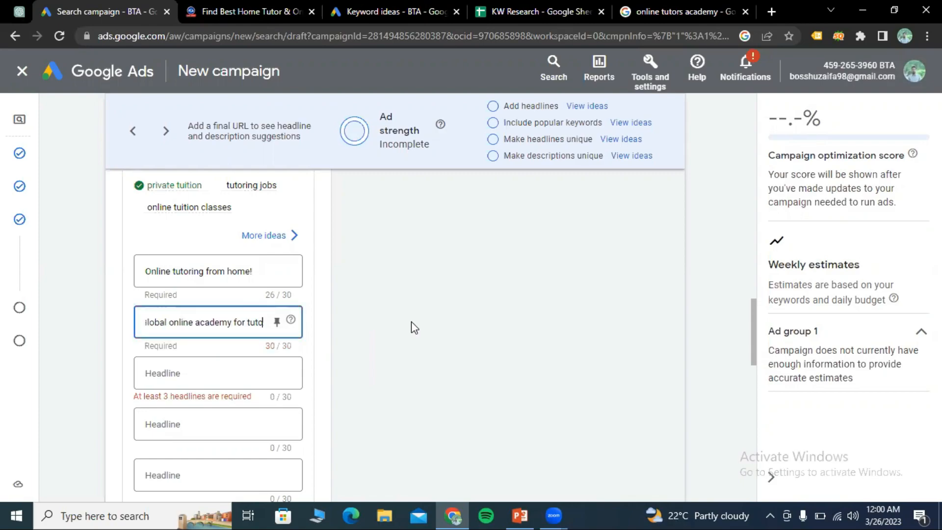
pyautogui.press('BackSpace')
pyautogui.press('BackSpace')
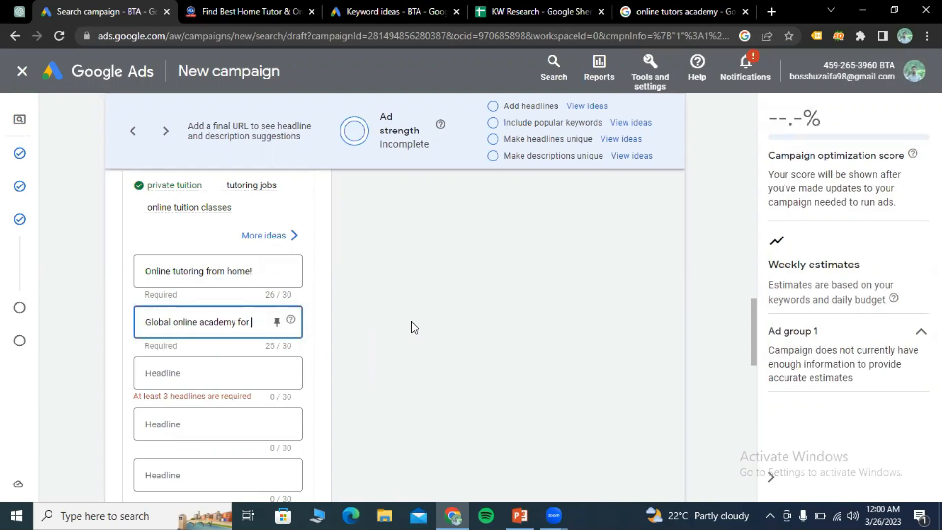
pyautogui.press('BackSpace')
pyautogui.press('BackSpace')
pyautogui.press('BackSpace')
# Step: Return to ChatGPT and copy the earlier prompt "write 5 headlines for google ad as my business is online tutor academy working all around globe"
pyautogui.click(22, 11)
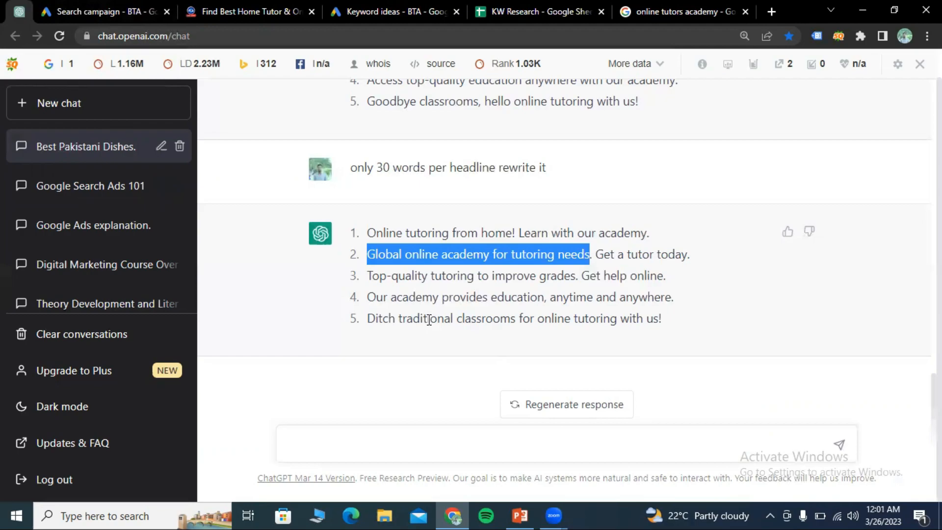
pyautogui.scroll(15, 449, 309)
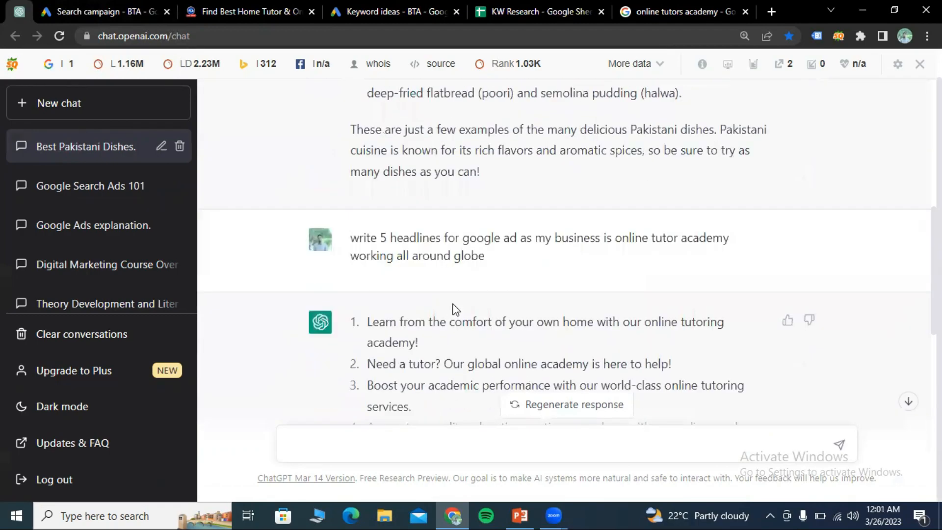
pyautogui.scroll(-4, 455, 310)
pyautogui.moveTo(484, 154); pyautogui.dragTo(349, 132)
pyautogui.rightClick(391, 152)
pyautogui.click(437, 166)
pyautogui.rightClick(430, 136)
pyautogui.click(499, 150)
pyautogui.scroll(-5, 603, 361)
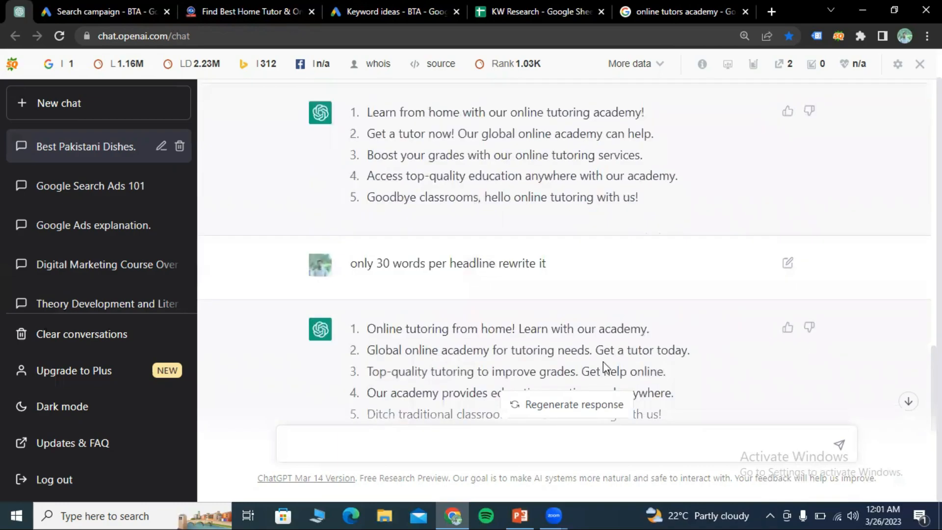
pyautogui.scroll(-2, 603, 361)
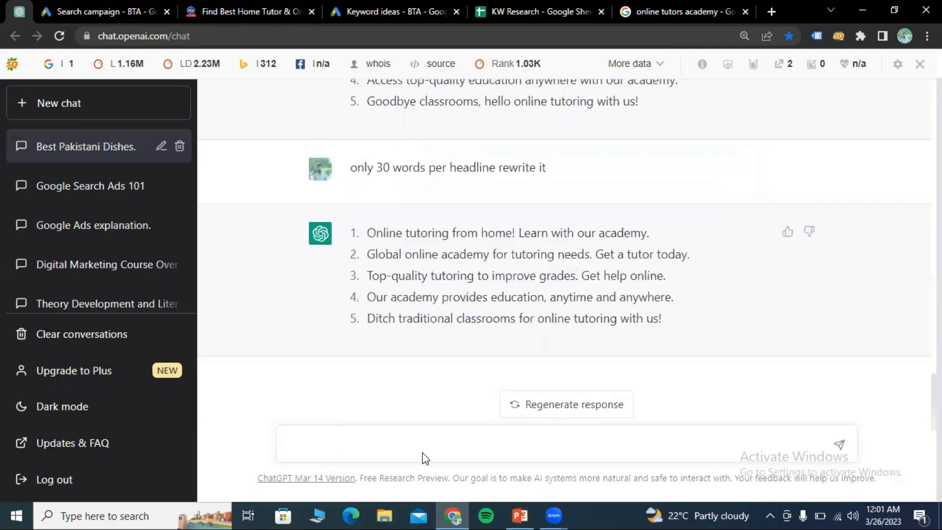
# Step: Send the copied headline prompt again with "per headline only 30 words" added at the end
pyautogui.click(328, 449)
pyautogui.hotkey('ctrl', 'v')
pyautogui.write('per ')
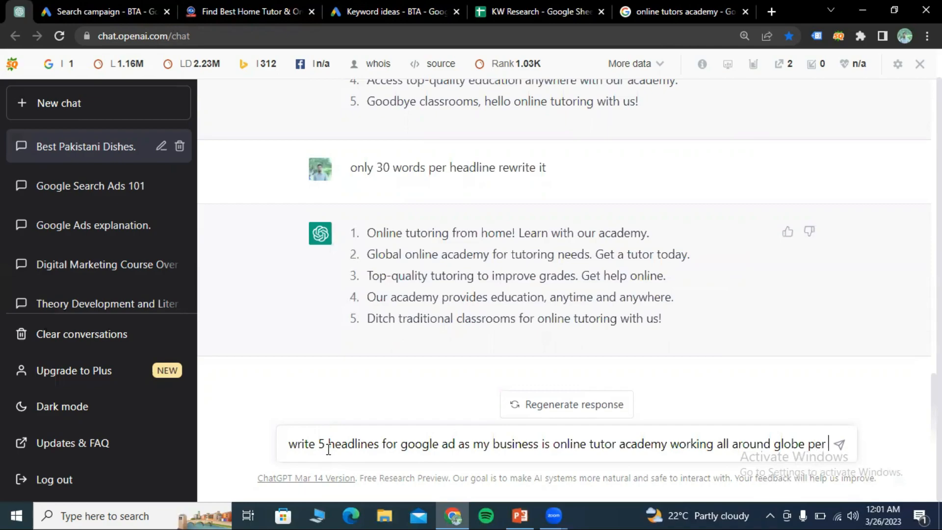
pyautogui.write('headline')
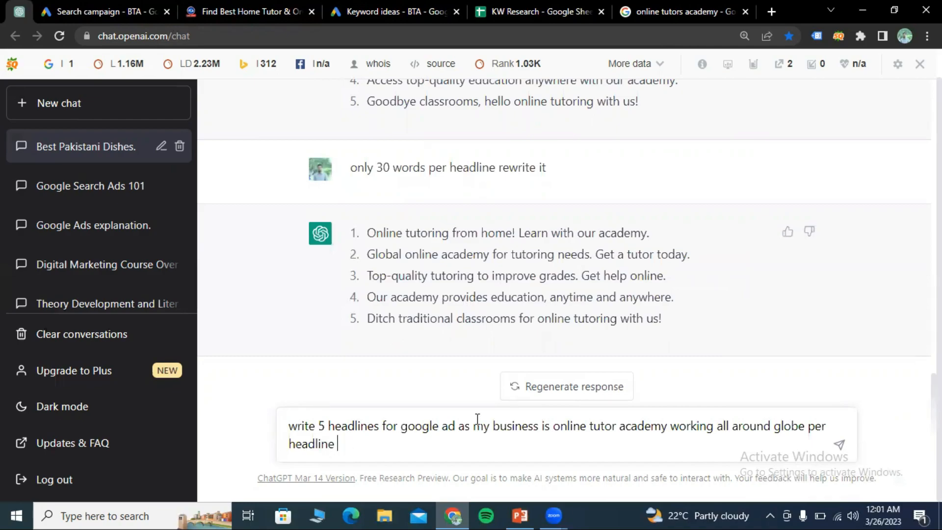
pyautogui.write(' only 30 words')
pyautogui.press('Return')
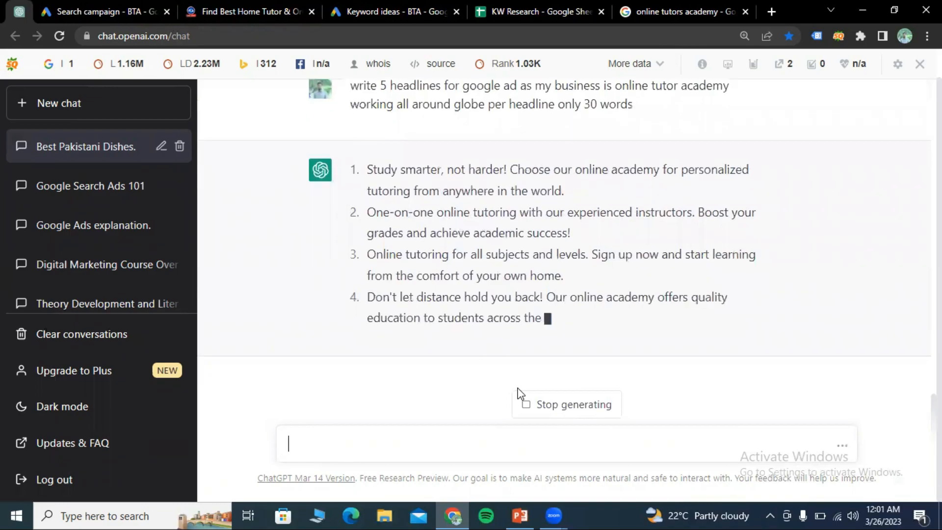
# Step: Review the extended prompt in the conversation and read through the new headline suggestions below it
pyautogui.scroll(1, 504, 309)
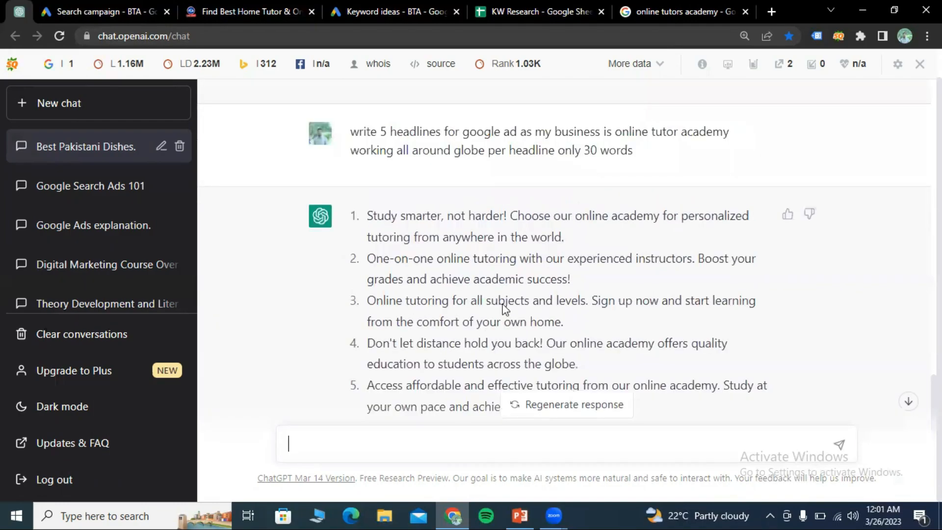
pyautogui.scroll(1, 505, 309)
pyautogui.moveTo(634, 201); pyautogui.dragTo(558, 199)
pyautogui.moveTo(485, 196); pyautogui.dragTo(449, 192)
pyautogui.rightClick(449, 194)
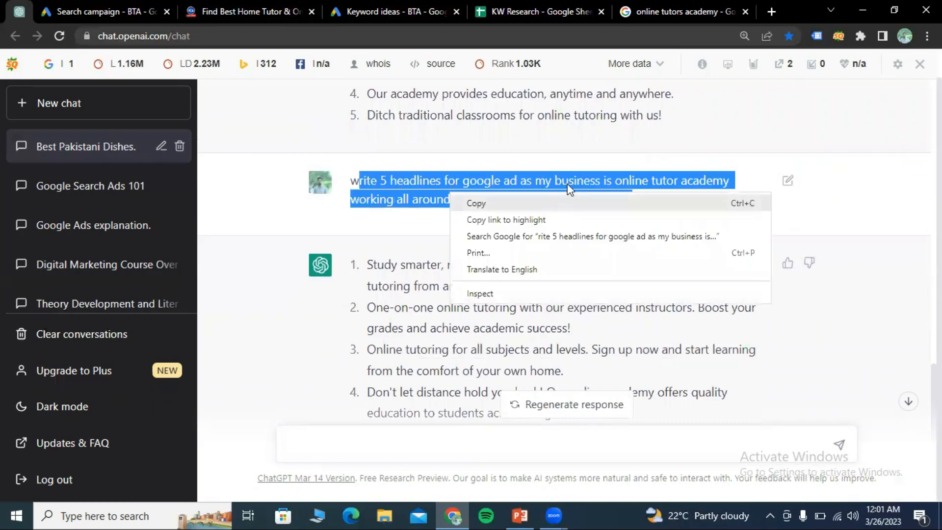
pyautogui.click(838, 206)
pyautogui.moveTo(634, 200); pyautogui.dragTo(349, 181)
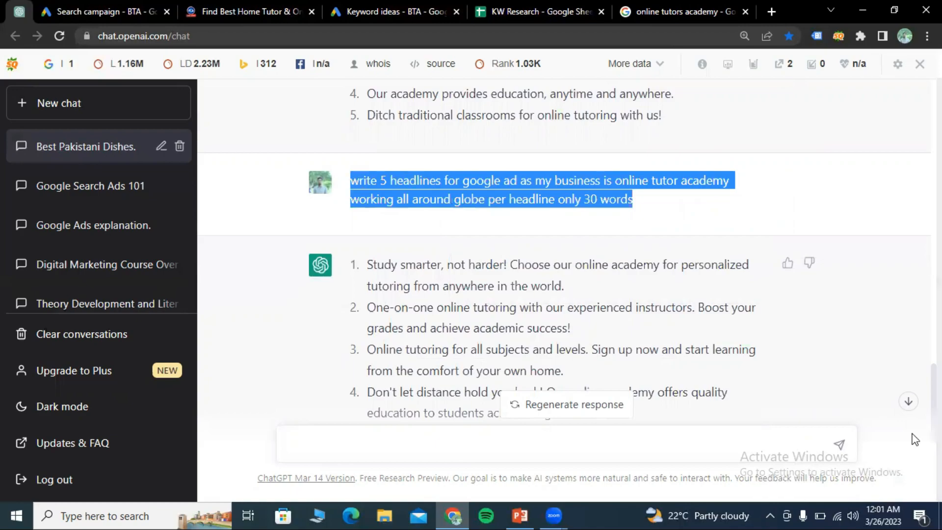
pyautogui.click(834, 337)
pyautogui.scroll(-1, 834, 337)
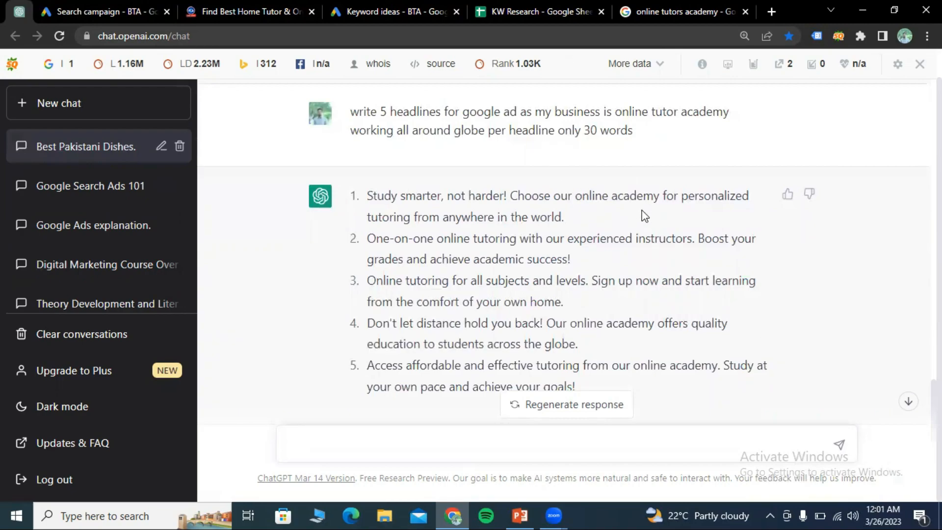
# Step: Copy "online academy for personalized tutoring" from ChatGPT's first new suggestion into the Google Ads draft's third headline field
pyautogui.moveTo(575, 195); pyautogui.dragTo(413, 216)
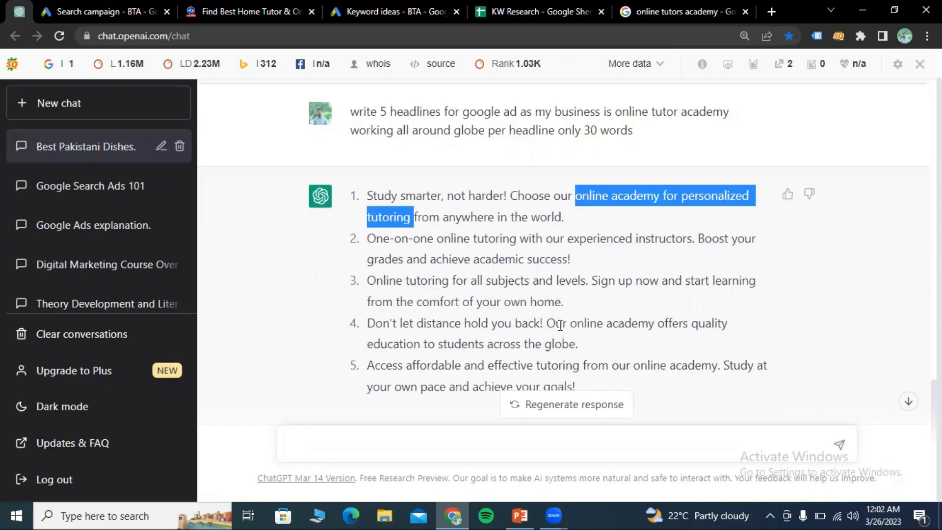
pyautogui.click(129, 1)
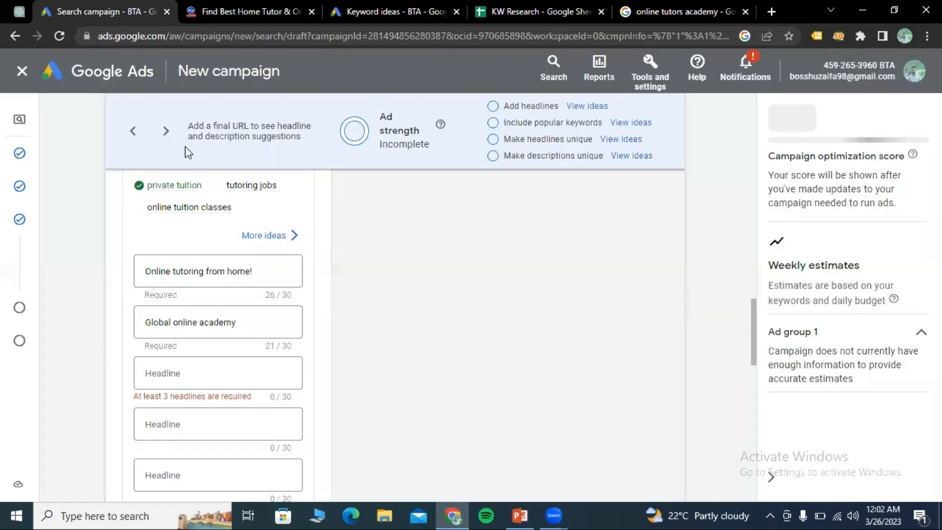
pyautogui.click(193, 376)
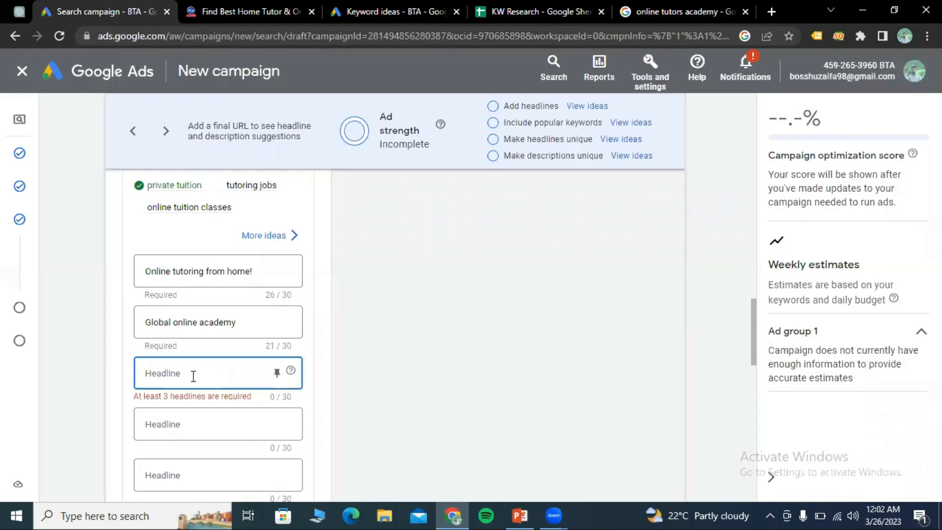
pyautogui.hotkey('ctrl', 'v')
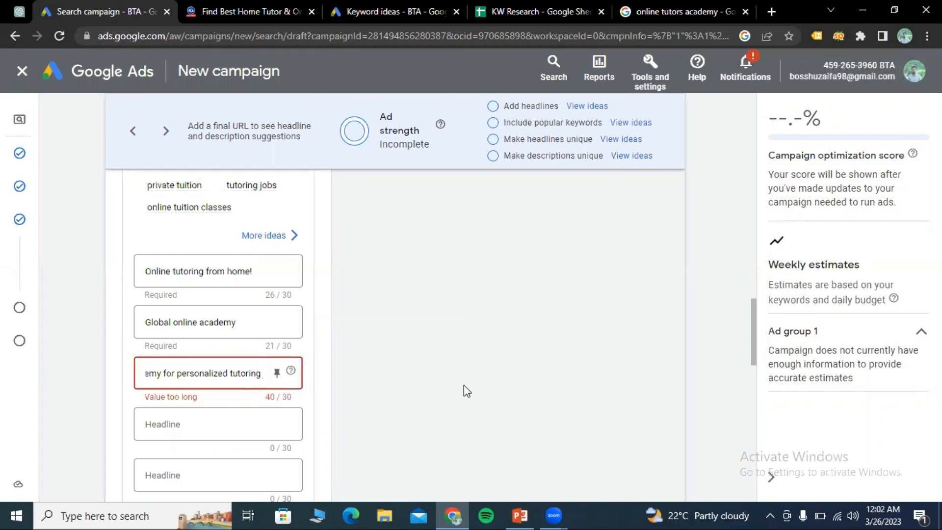
# Step: Shorten the third headline to "online academy personalized" by removing "tutoring" and "for"
pyautogui.press('BackSpace')
pyautogui.press('BackSpace')
pyautogui.press('BackSpace')
pyautogui.press('BackSpace')
pyautogui.press('BackSpace')
pyautogui.press('BackSpace')
pyautogui.press('BackSpace')
pyautogui.press('BackSpace')
pyautogui.press('BackSpace')
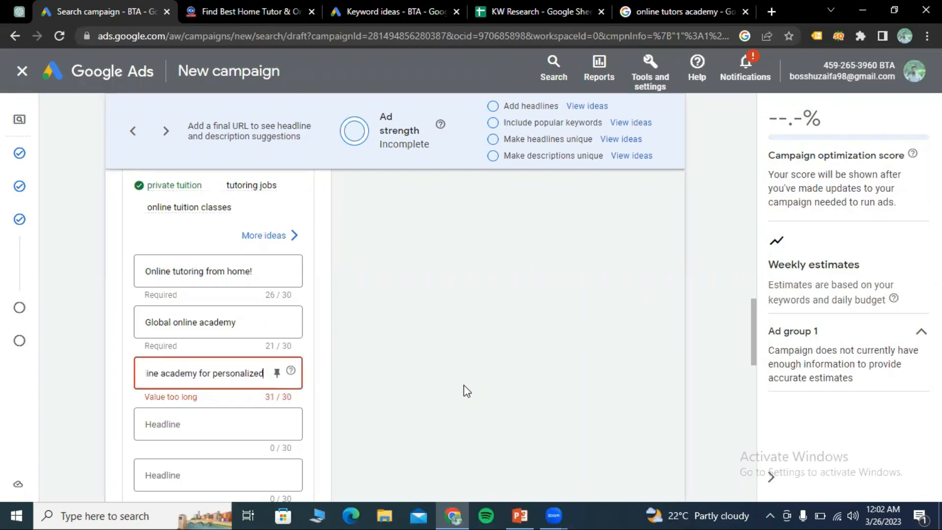
pyautogui.press('Left')
pyautogui.press('Left')
pyautogui.press('Left')
pyautogui.press('Right')
pyautogui.press('Delete')
pyautogui.press('Delete')
pyautogui.press('Delete')
pyautogui.press('Delete')
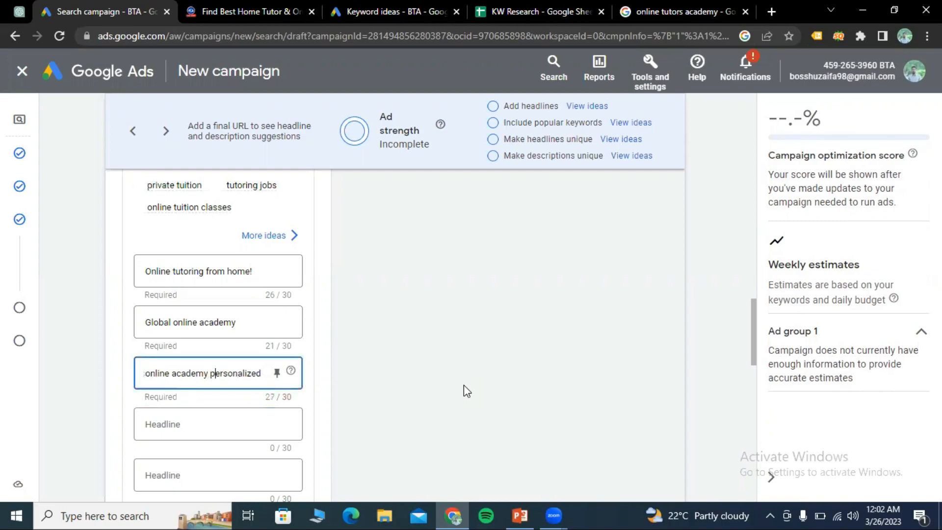
pyautogui.press('Right')
pyautogui.press('Right')
pyautogui.press('Right')
pyautogui.press('Right')
pyautogui.press('Right')
pyautogui.press('Right')
# Step: Switch to the Google results for "online tutors academy" and examine how competing tutoring sites word their headlines
pyautogui.click(636, 7)
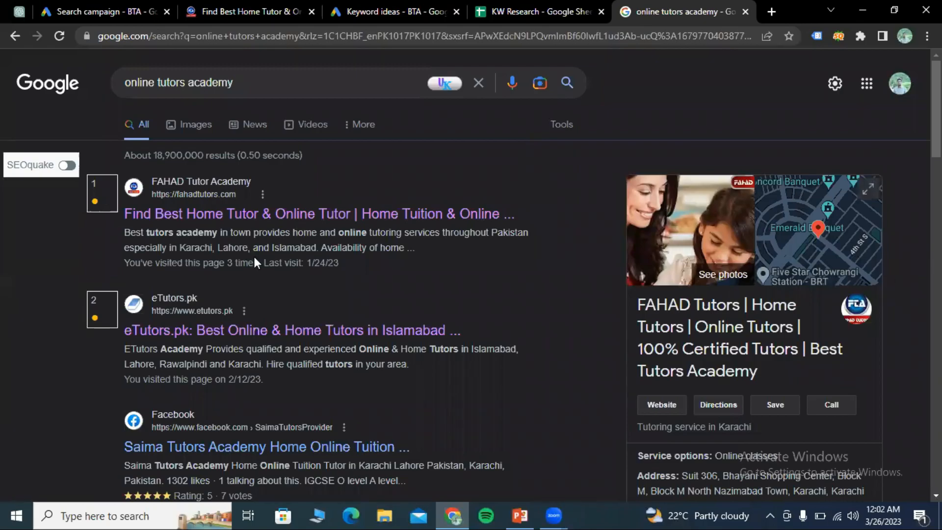
pyautogui.scroll(-2, 255, 258)
pyautogui.scroll(2, 253, 260)
pyautogui.scroll(-8, 372, 235)
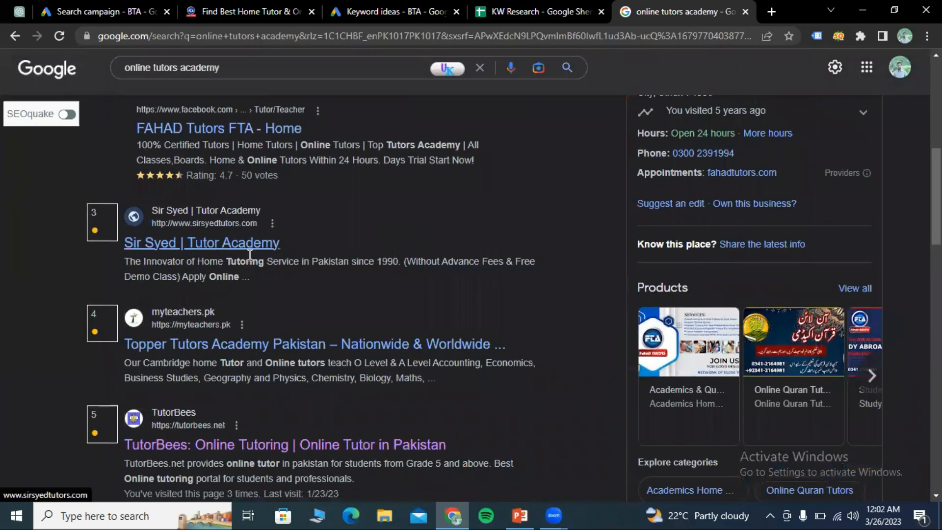
pyautogui.scroll(-1, 290, 296)
pyautogui.scroll(-1, 615, 142)
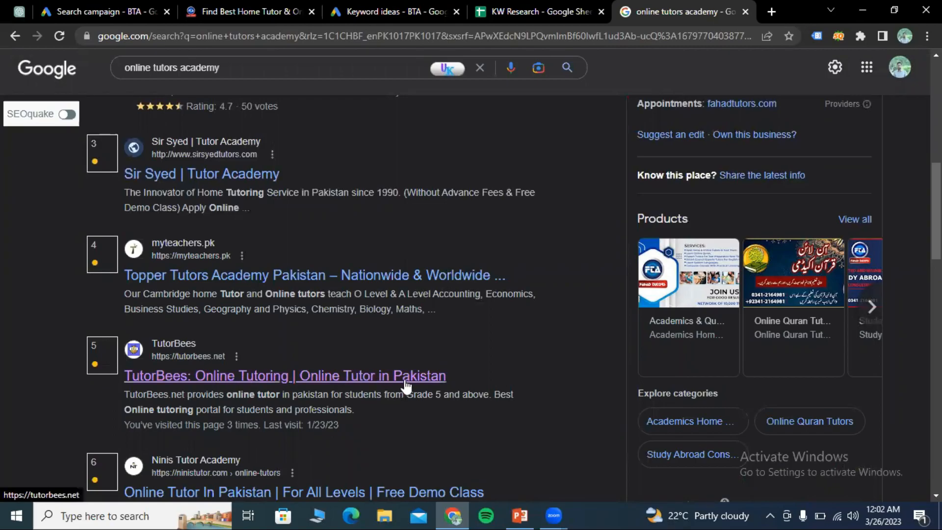
# Step: Read the remaining competitor listings, including TutorBees, Ninis Tutor Academy and TeacherOn, for headline wording
pyautogui.scroll(-7, 446, 378)
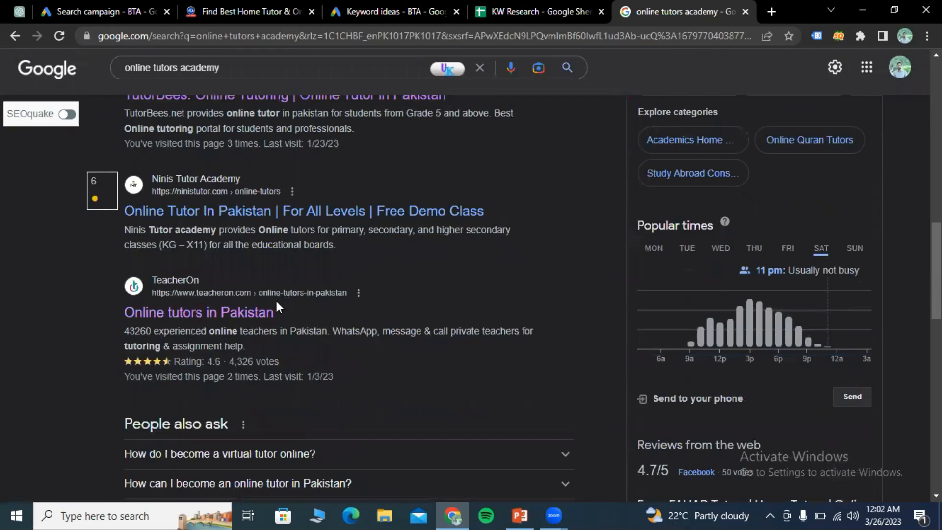
pyautogui.scroll(-4, 199, 288)
pyautogui.scroll(14, 293, 277)
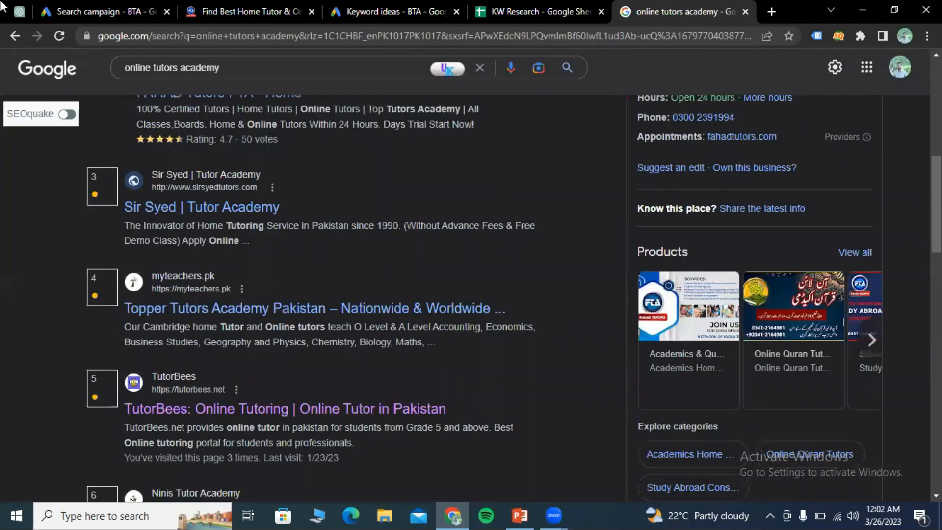
# Step: Switch to the Google Ads draft and look over its headline, description, image and sitelink sections
pyautogui.click(88, 6)
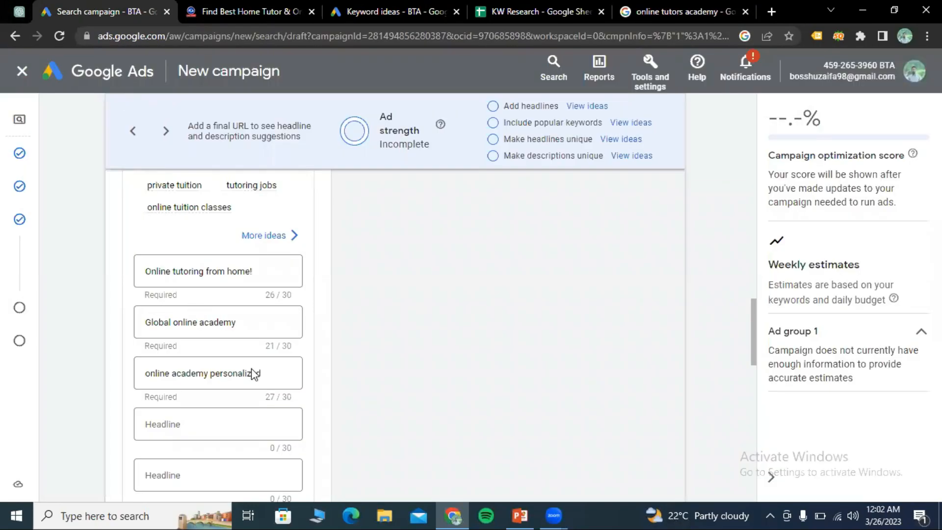
pyautogui.scroll(-2, 260, 314)
pyautogui.scroll(-4, 294, 284)
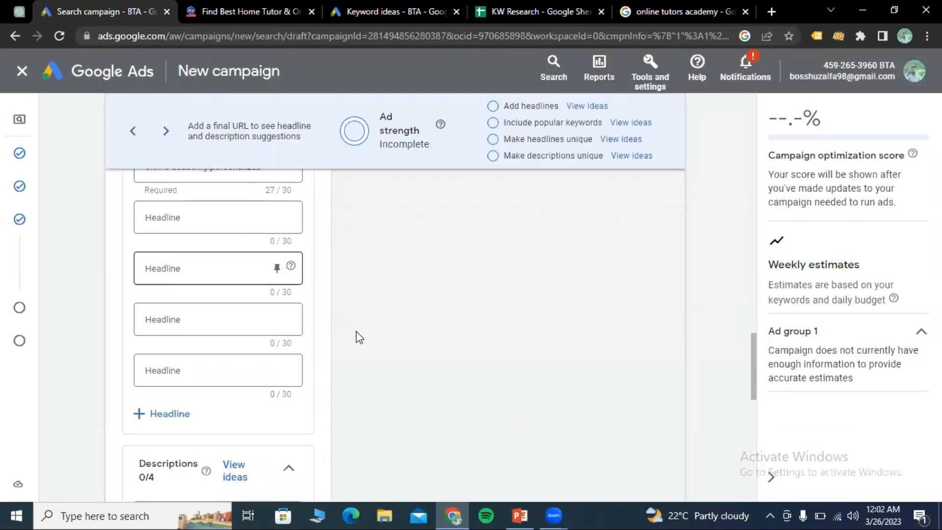
pyautogui.scroll(-3, 227, 336)
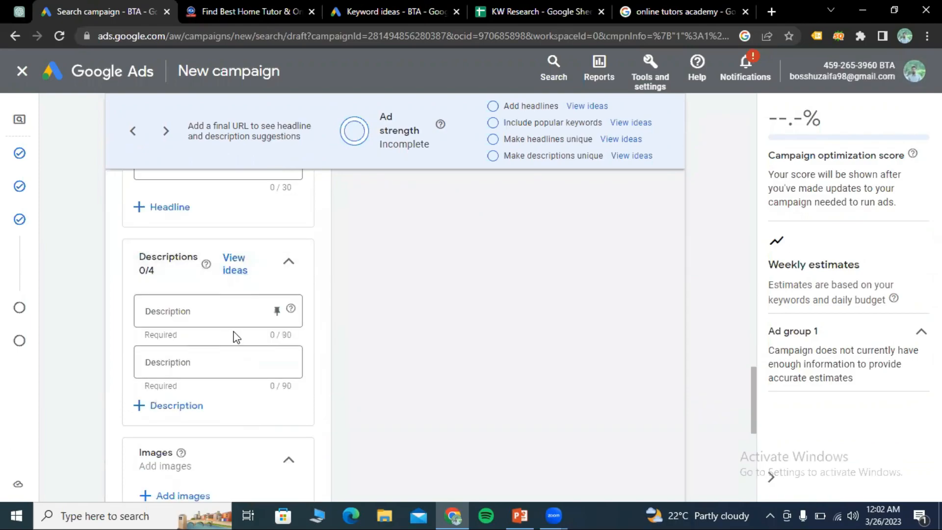
pyautogui.scroll(-3, 235, 338)
pyautogui.scroll(-3, 236, 335)
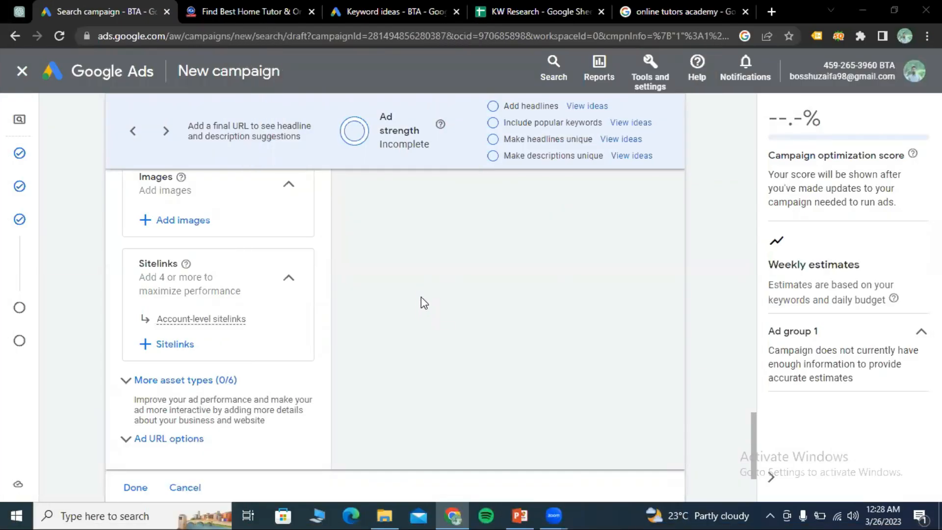
pyautogui.scroll(15, 432, 294)
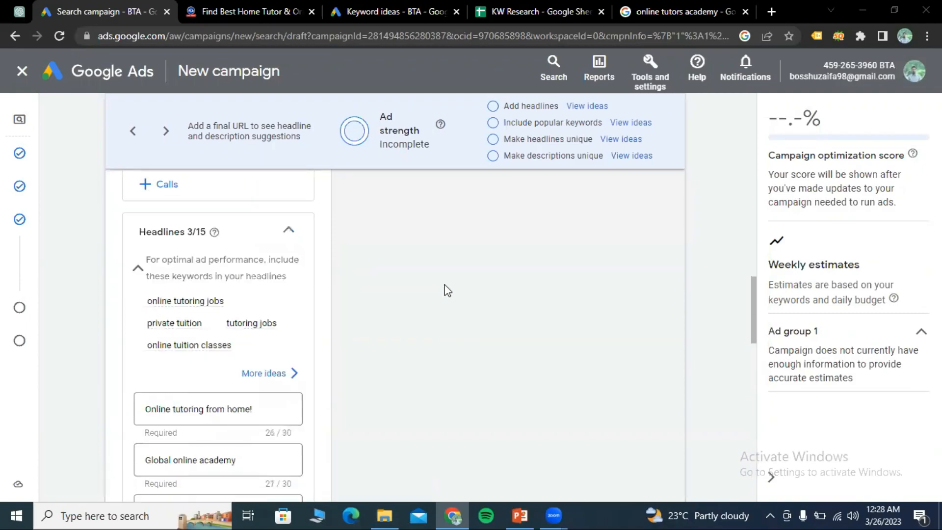
pyautogui.scroll(-3, 447, 290)
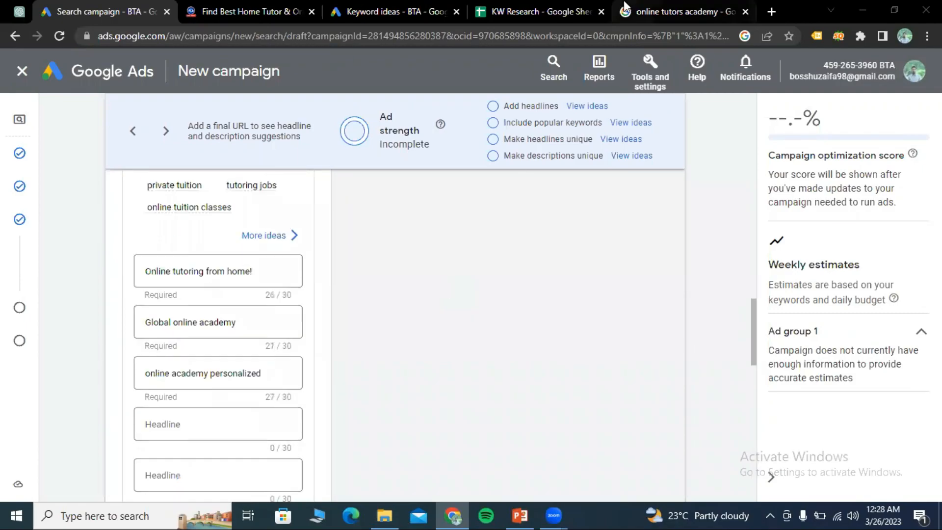
# Step: Copy "Online tutoring for all subjects and levels." from ChatGPT's third suggestion into the draft's fourth headline field
pyautogui.click(16, 9)
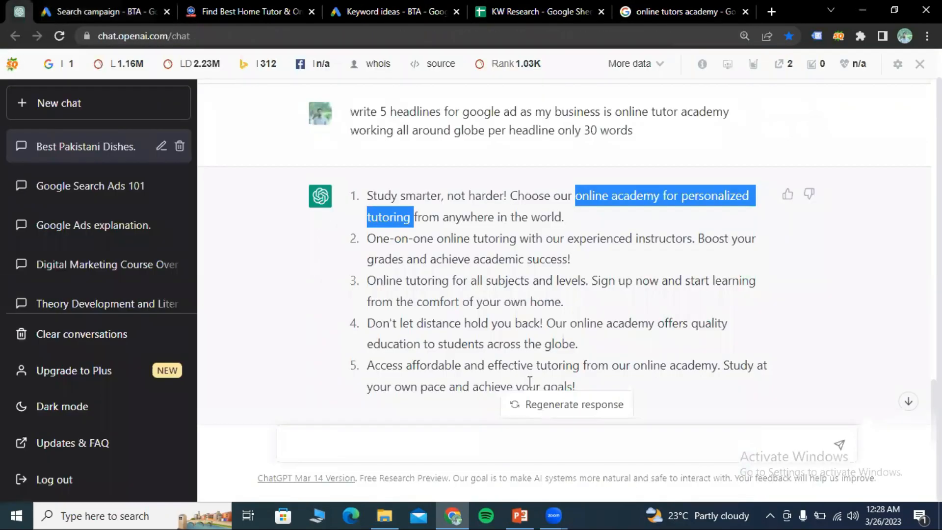
pyautogui.click(290, 316)
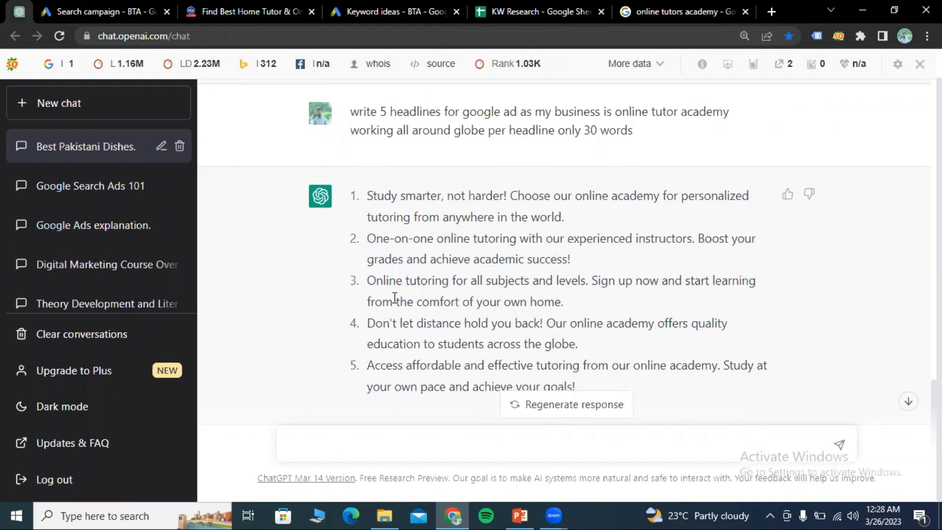
pyautogui.moveTo(368, 280); pyautogui.dragTo(593, 278)
pyautogui.hotkey('ctrl', 'c')
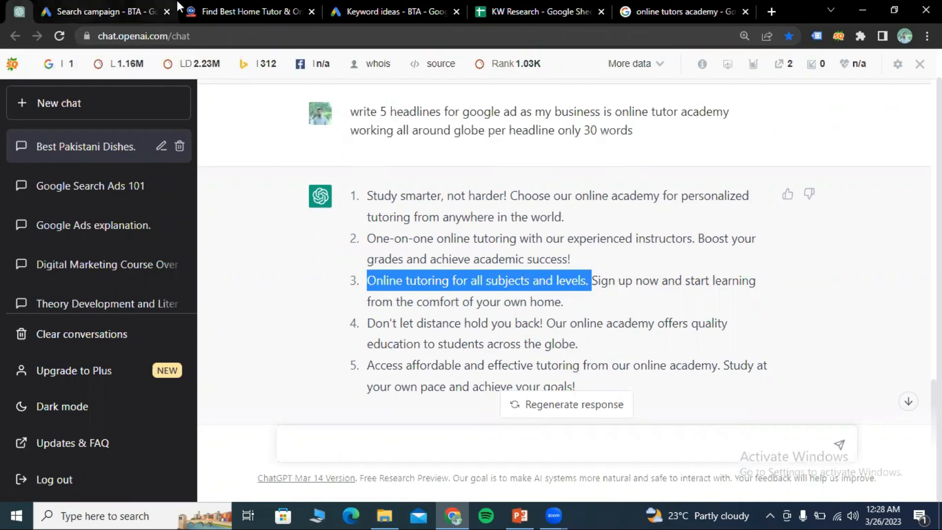
pyautogui.click(128, 7)
pyautogui.scroll(-1, 219, 417)
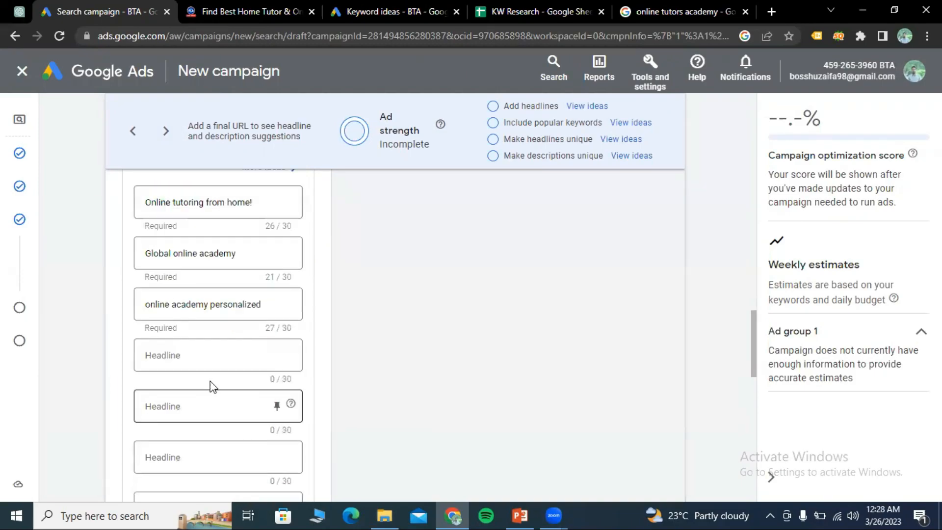
pyautogui.click(201, 349)
pyautogui.hotkey('ctrl', 'v')
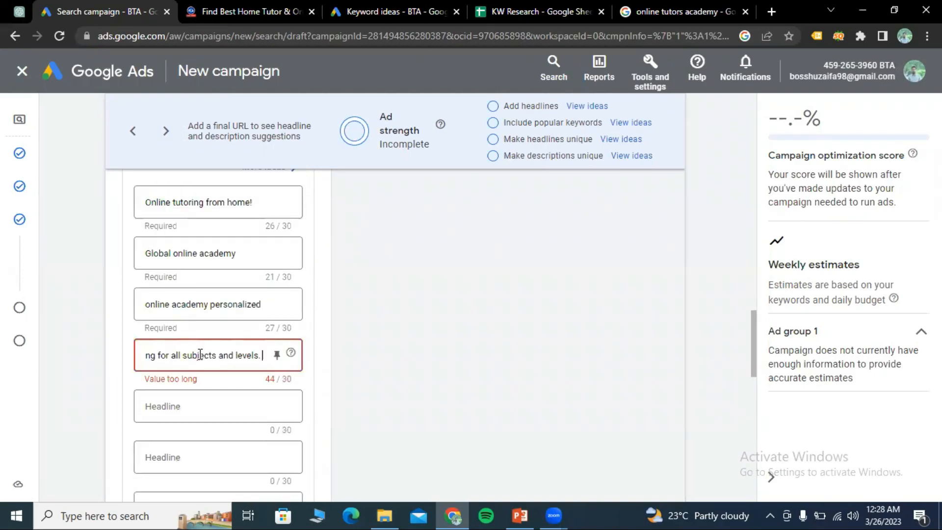
# Step: Shorten the fourth headline to "Online tutoring for all subjects" by removing "and levels." from its end
pyautogui.press('BackSpace')
pyautogui.press('BackSpace')
pyautogui.press('BackSpace')
pyautogui.press('BackSpace')
pyautogui.press('BackSpace')
pyautogui.press('BackSpace')
pyautogui.press('BackSpace')
pyautogui.press('BackSpace')
pyautogui.press('BackSpace')
pyautogui.press('BackSpace')
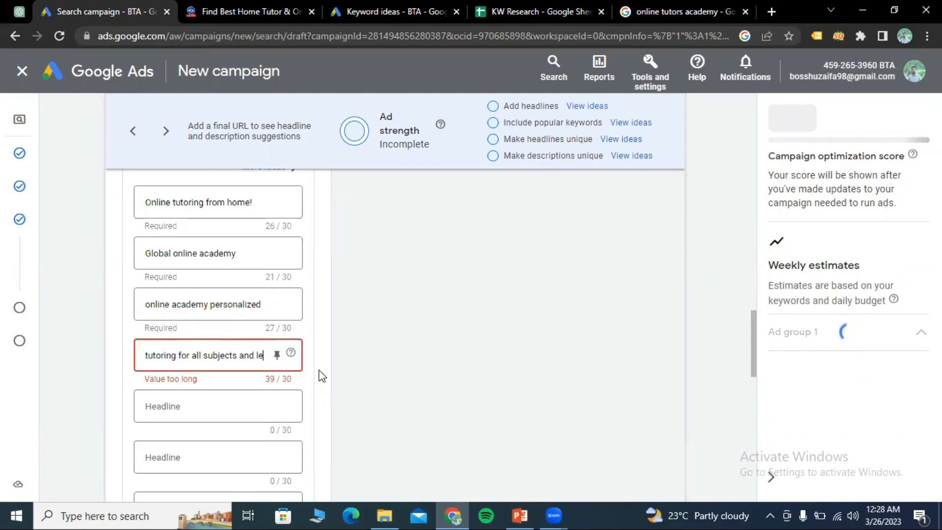
pyautogui.press('BackSpace')
pyautogui.press('BackSpace')
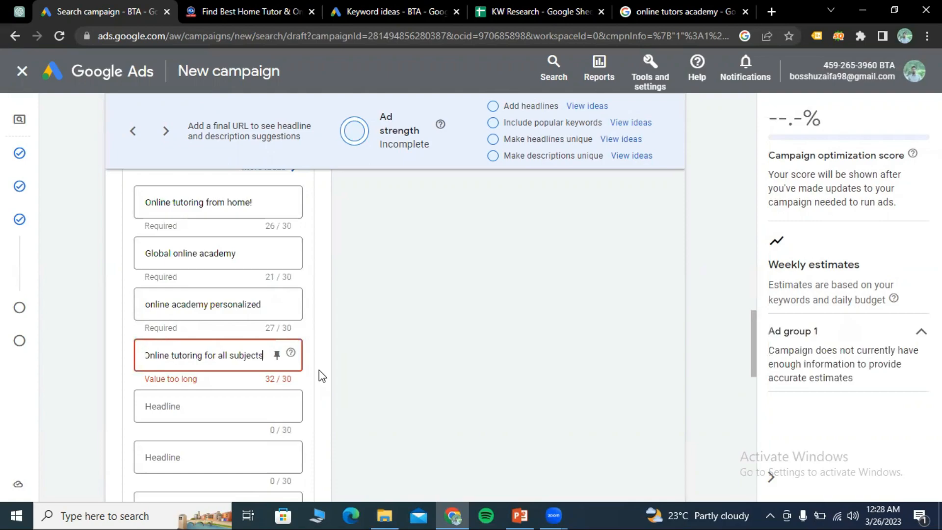
pyautogui.press('Left')
pyautogui.press('Left')
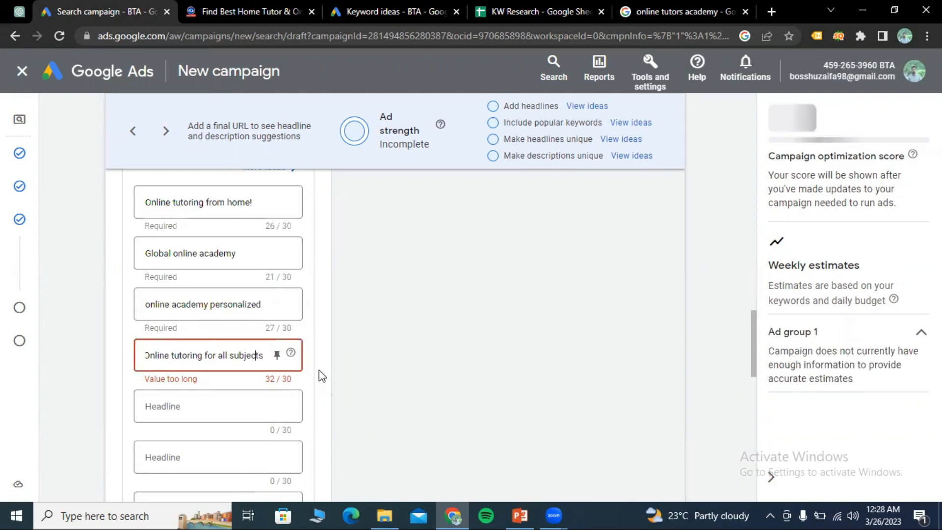
pyautogui.press('Left')
pyautogui.press('Right')
pyautogui.press('Right')
pyautogui.press('Right')
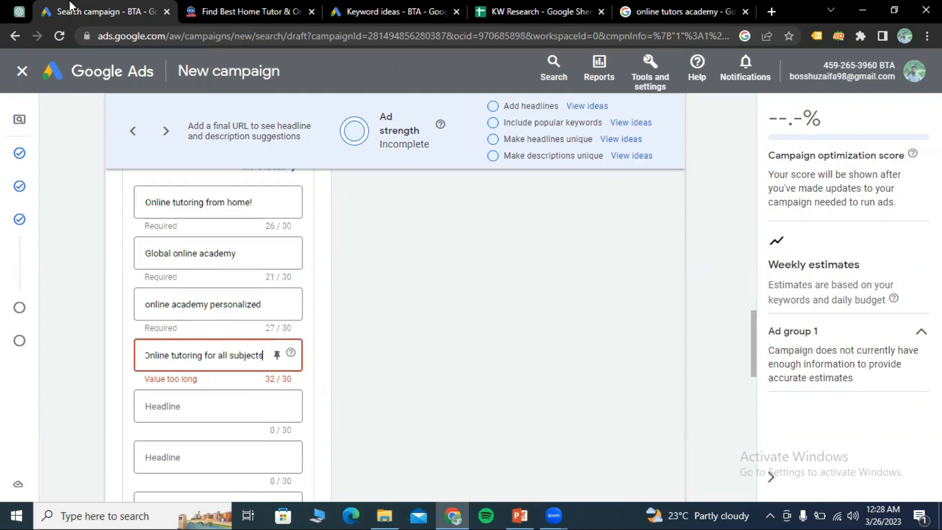
# Step: Switch to ChatGPT and copy the previous five-headline prompt for the online tutor academy into the message box
pyautogui.click(15, 11)
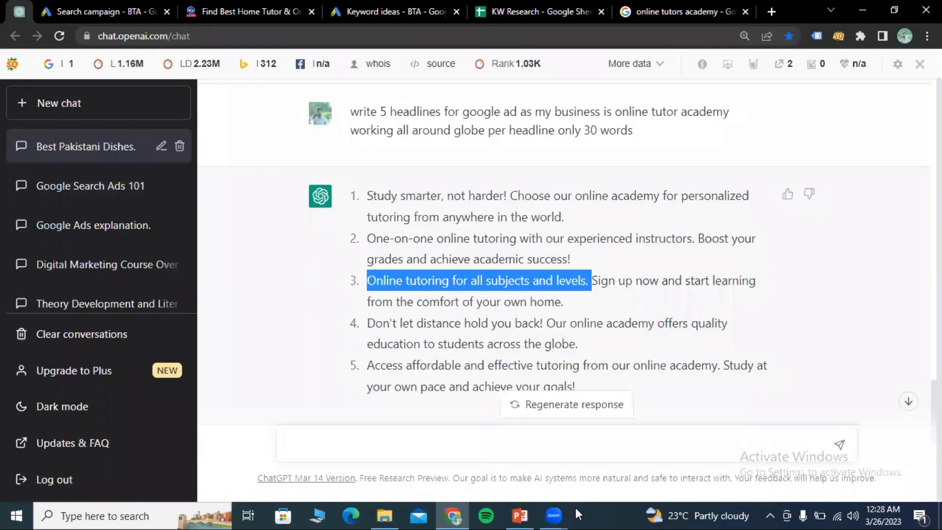
pyautogui.scroll(1, 467, 438)
pyautogui.moveTo(350, 142); pyautogui.dragTo(647, 162)
pyautogui.hotkey('ctrl', 'c')
pyautogui.rightClick(574, 162)
pyautogui.click(597, 168)
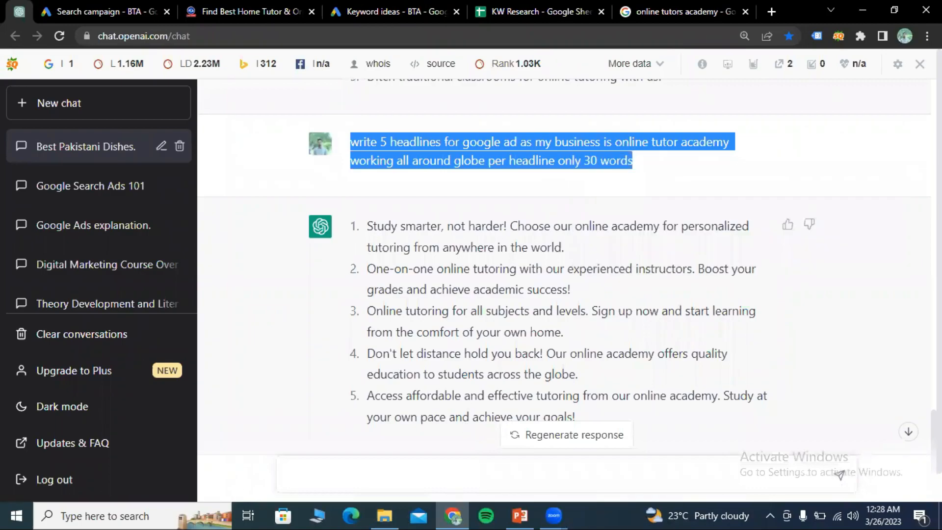
pyautogui.scroll(-2, 463, 437)
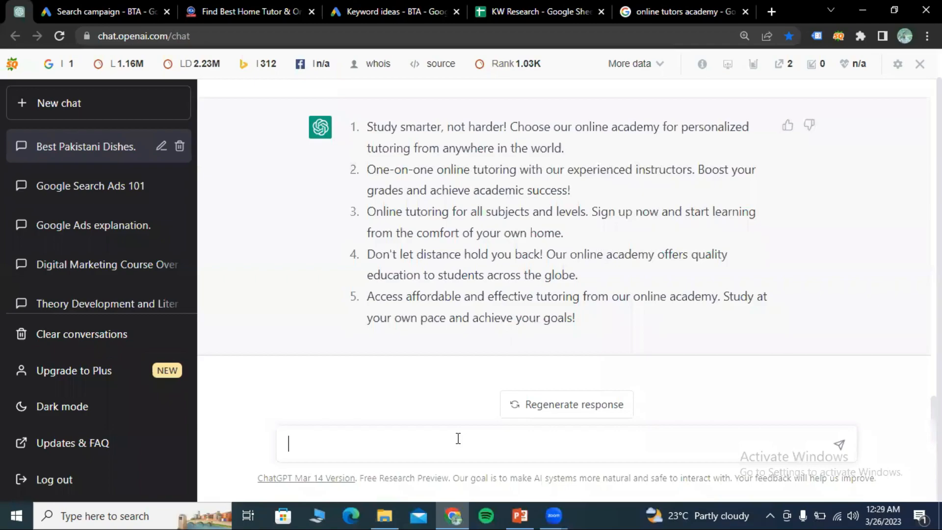
pyautogui.click(458, 438)
pyautogui.hotkey('ctrl', 'v')
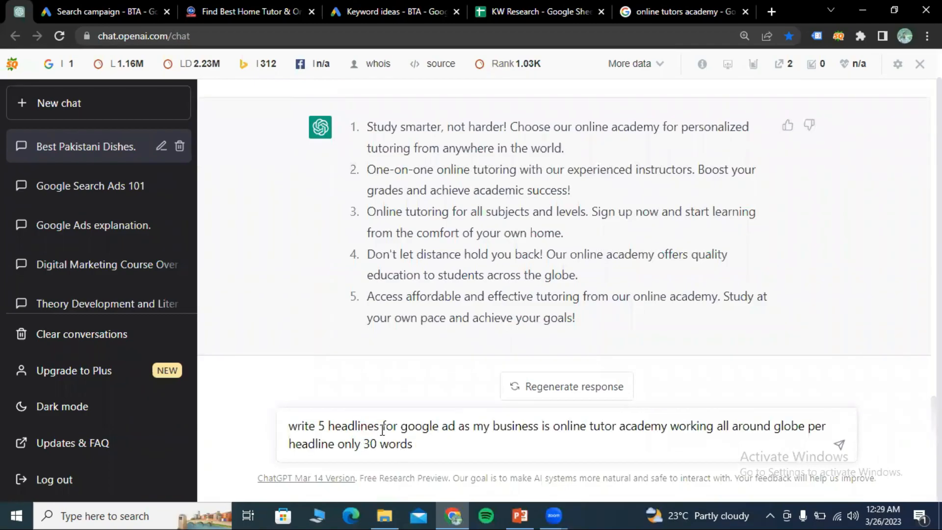
# Step: Change the prompt's limit to 10 words per headline and submit it
pyautogui.click(370, 444)
pyautogui.press('BackSpace')
pyautogui.write('1')
pyautogui.press('Return')
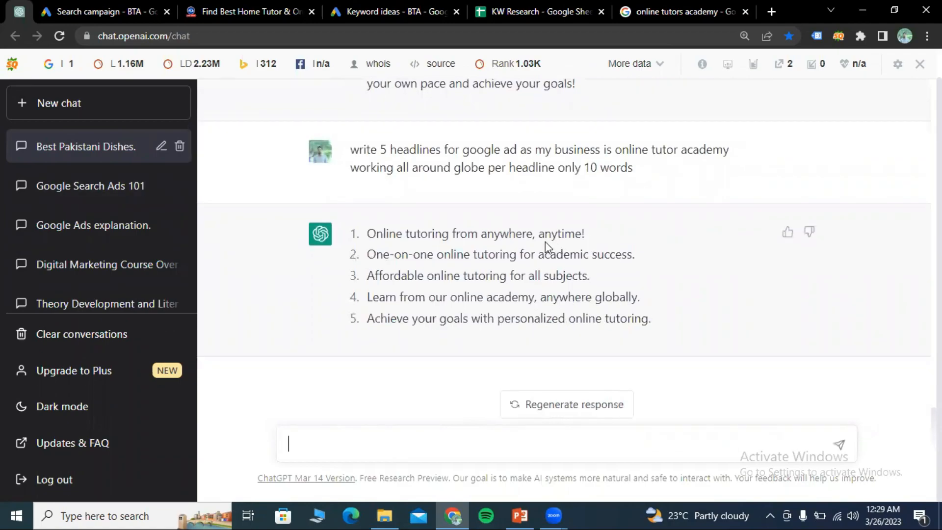
# Step: Copy "Affordable online tutoring for all subjects." from ChatGPT's new suggestions into the Google Ads draft's fifth headline field
pyautogui.moveTo(371, 254); pyautogui.dragTo(364, 276)
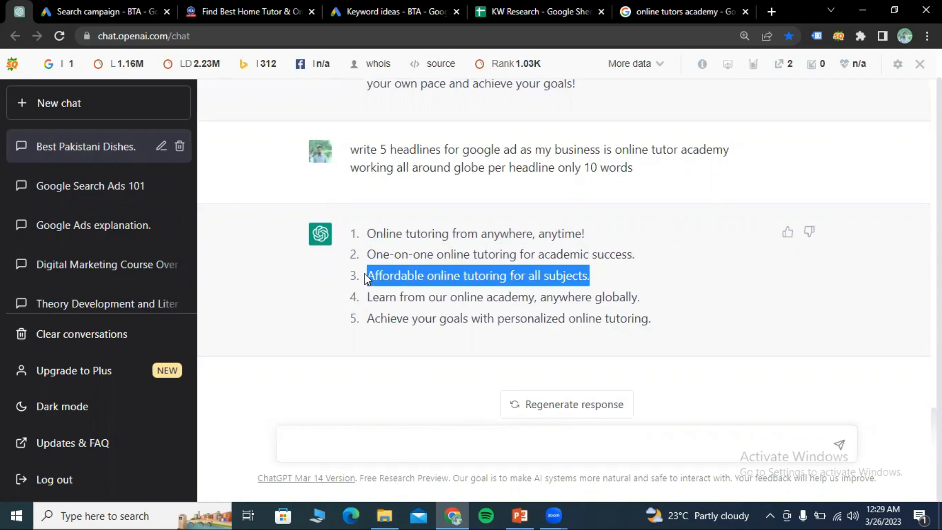
pyautogui.click(68, 9)
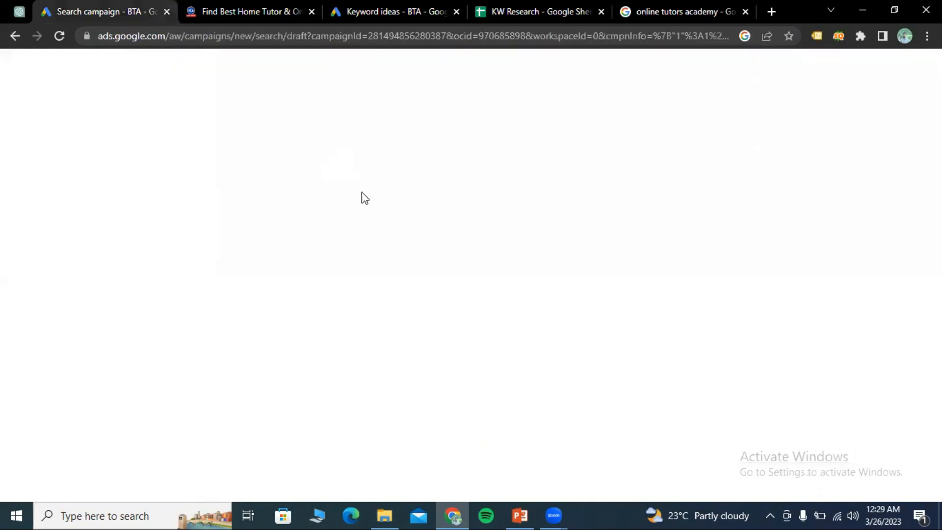
pyautogui.click(214, 417)
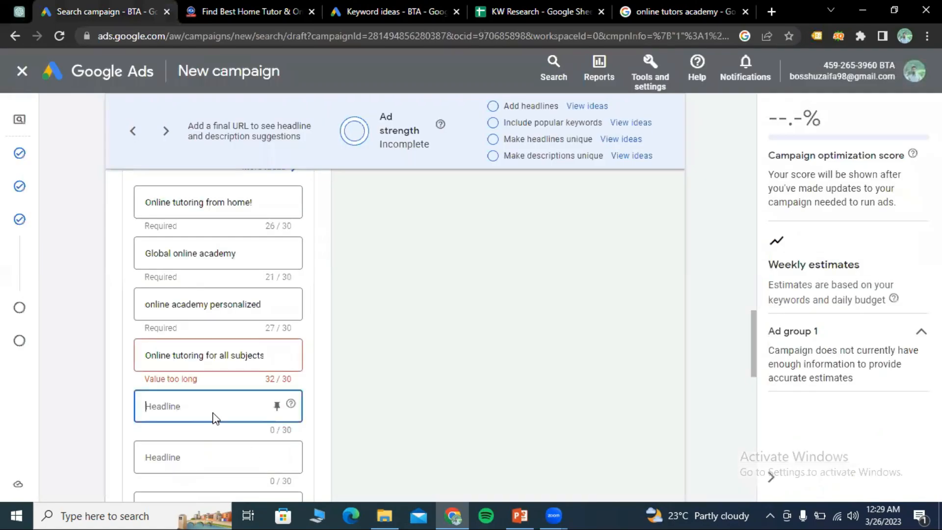
pyautogui.write('Affordable online tutoring for all subjects.')
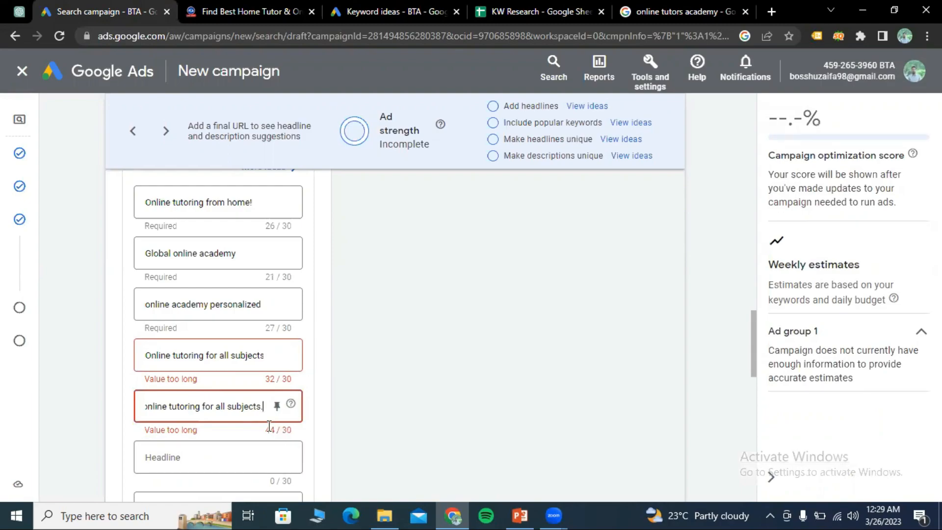
# Step: Shorten the fifth headline to "Affordable online tutoring" by removing "for all subjects." from its end
pyautogui.press('BackSpace')
pyautogui.press('BackSpace')
pyautogui.press('BackSpace')
pyautogui.press('BackSpace')
pyautogui.press('BackSpace')
pyautogui.press('BackSpace')
pyautogui.press('BackSpace')
pyautogui.press('BackSpace')
pyautogui.press('BackSpace')
pyautogui.press('BackSpace')
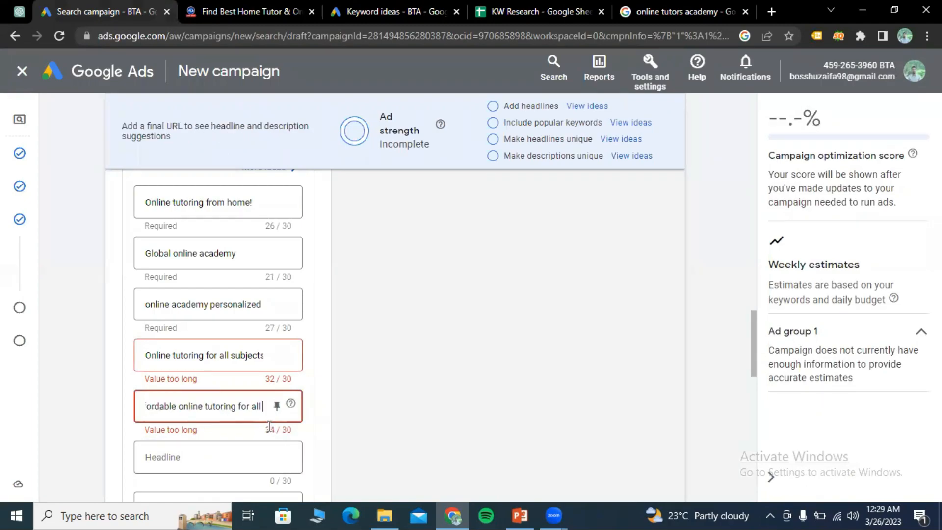
pyautogui.press('BackSpace')
pyautogui.press('BackSpace')
pyautogui.press('BackSpace')
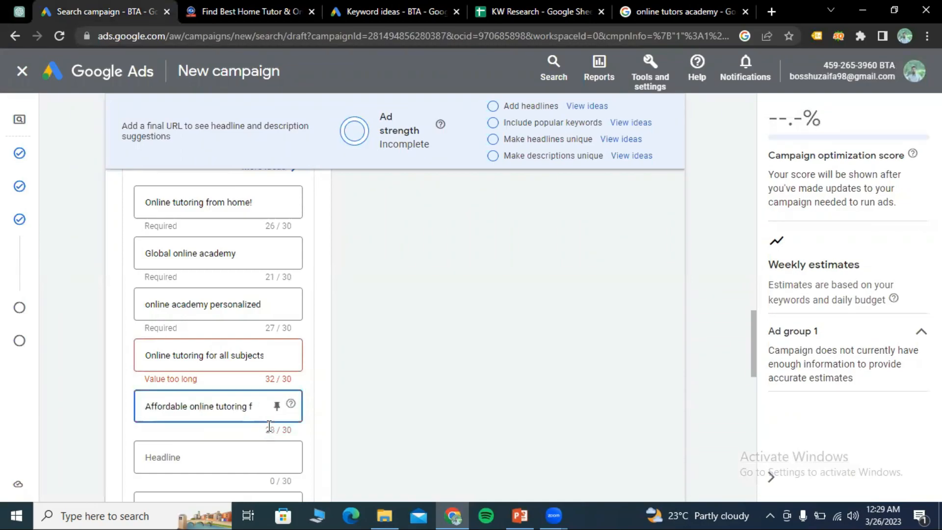
# Step: Delete the whole text of the fourth headline, "Online tutoring for all subjects", leaving the field empty
pyautogui.click(275, 356)
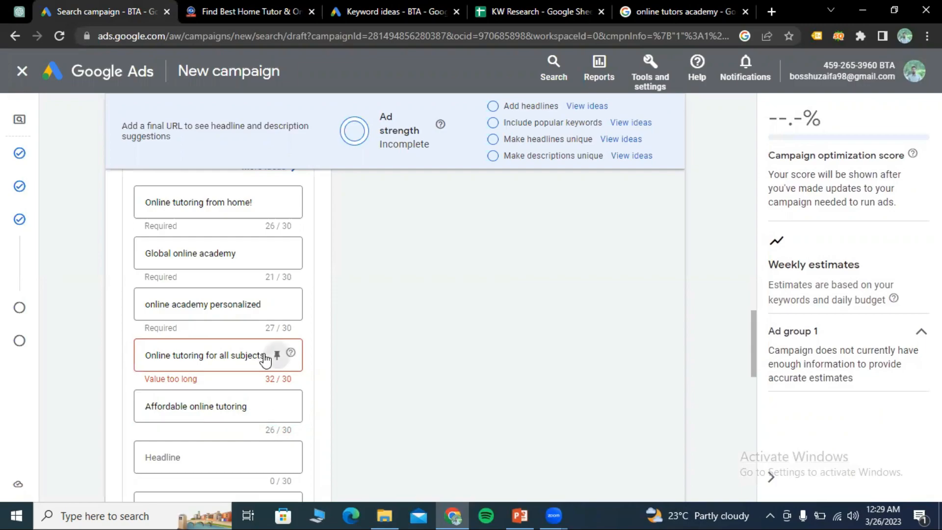
pyautogui.click(426, 446)
pyautogui.click(261, 358)
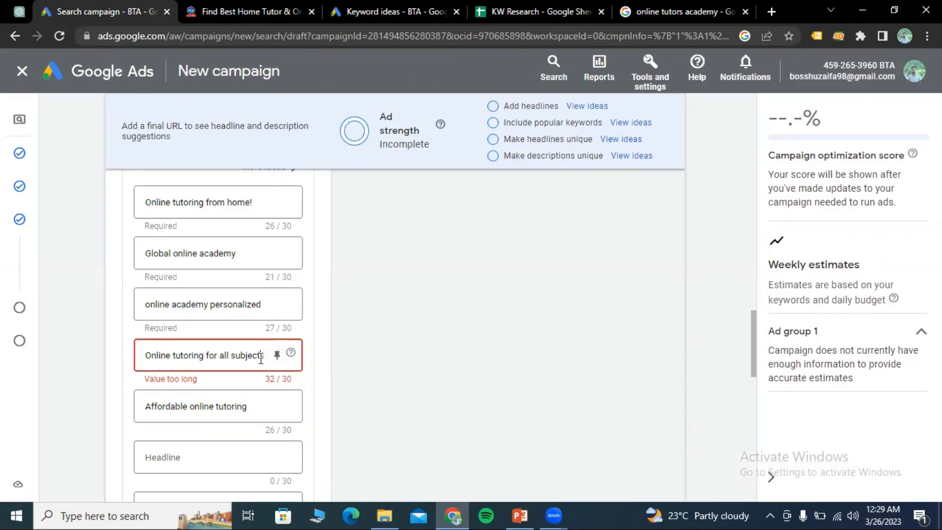
pyautogui.press('BackSpace')
pyautogui.press('BackSpace')
pyautogui.press('BackSpace')
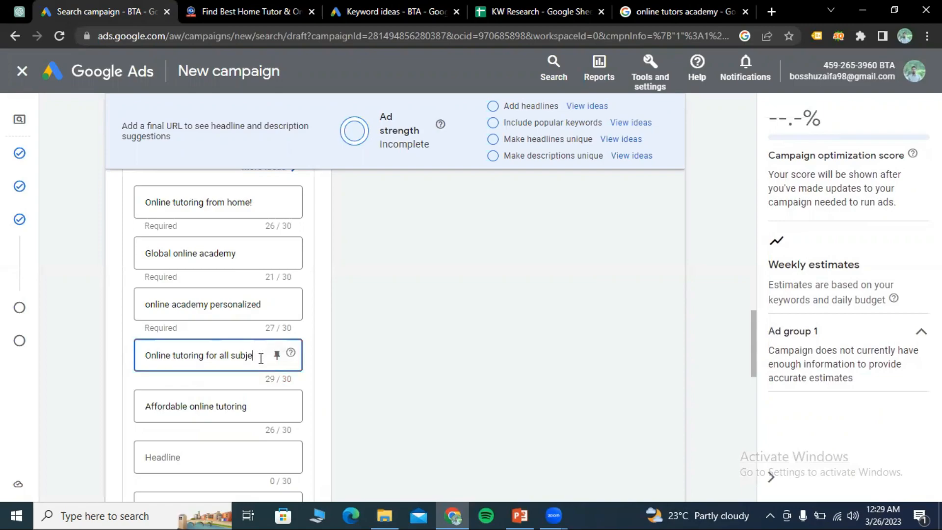
pyautogui.press('BackSpace')
pyautogui.press('BackSpace')
pyautogui.press('BackSpace')
pyautogui.press('BackSpace')
pyautogui.press('BackSpace')
pyautogui.press('BackSpace')
pyautogui.press('BackSpace')
pyautogui.press('BackSpace')
pyautogui.press('BackSpace')
pyautogui.press('BackSpace')
pyautogui.press('BackSpace')
pyautogui.press('BackSpace')
pyautogui.press('BackSpace')
pyautogui.press('BackSpace')
pyautogui.press('BackSpace')
pyautogui.press('BackSpace')
pyautogui.press('BackSpace')
pyautogui.press('BackSpace')
pyautogui.press('BackSpace')
pyautogui.press('BackSpace')
pyautogui.press('BackSpace')
pyautogui.press('BackSpace')
pyautogui.press('BackSpace')
pyautogui.press('BackSpace')
pyautogui.press('BackSpace')
pyautogui.press('BackSpace')
pyautogui.press('BackSpace')
pyautogui.press('BackSpace')
pyautogui.press('BackSpace')
# Step: Move "Affordable online tutoring" from the fifth headline field into the empty fourth one and go to the ad's descriptions
pyautogui.click(245, 304)
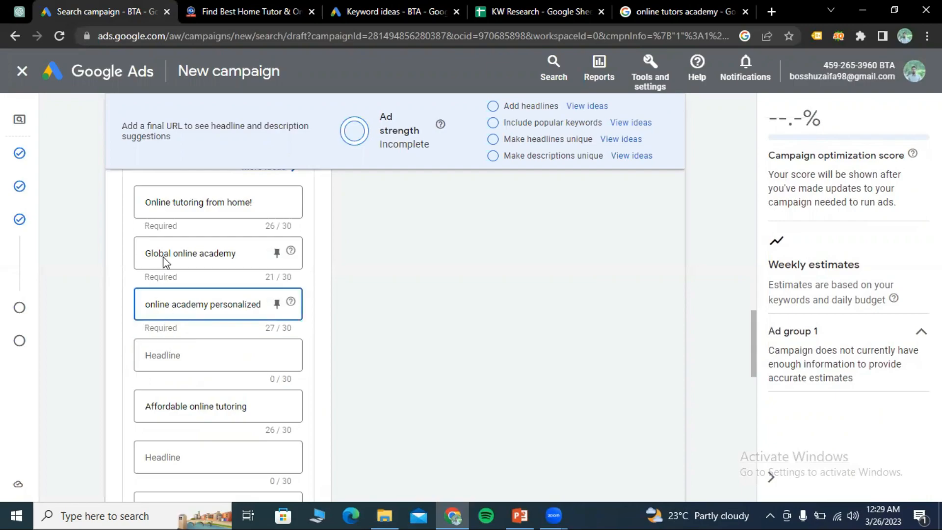
pyautogui.click(247, 407)
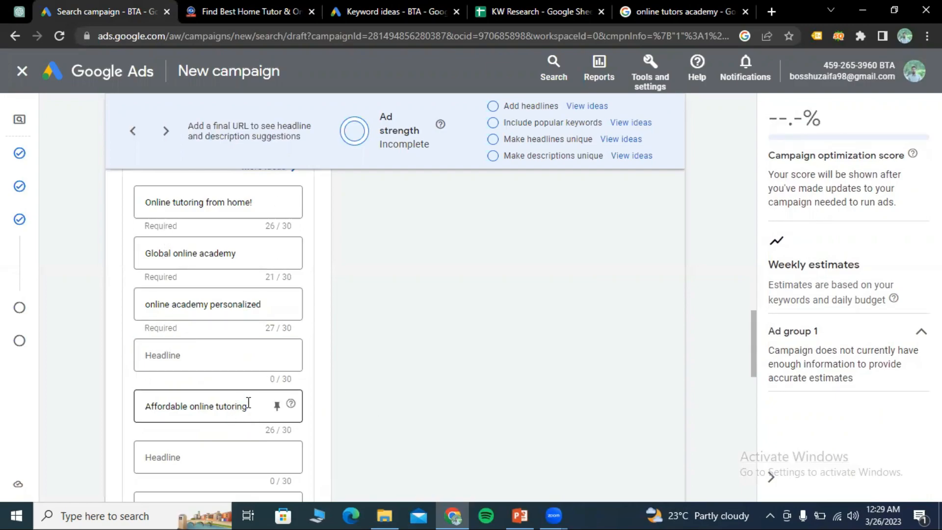
pyautogui.tripleClick(186, 407)
pyautogui.hotkey('ctrl', 'c')
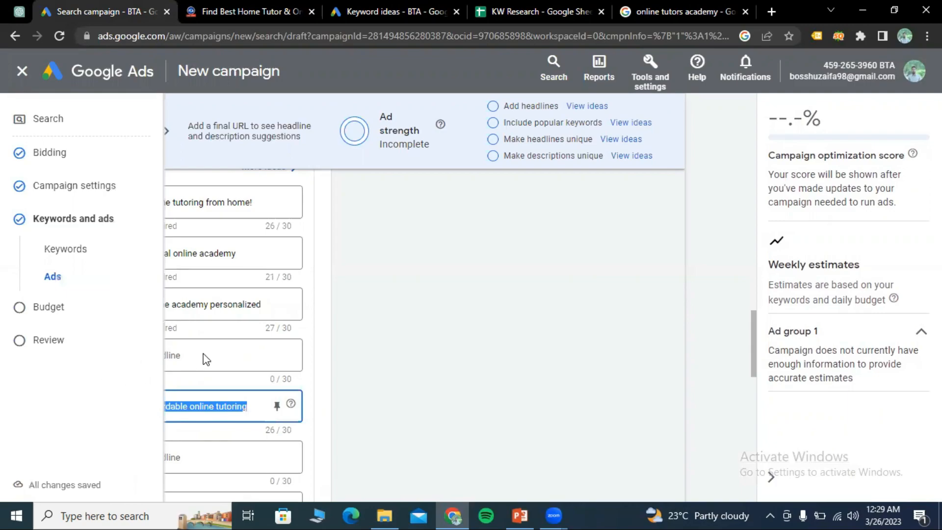
pyautogui.press('BackSpace')
pyautogui.click(228, 355)
pyautogui.hotkey('ctrl', 'v')
pyautogui.click(473, 409)
pyautogui.scroll(-1, 315, 356)
pyautogui.scroll(-10, 316, 354)
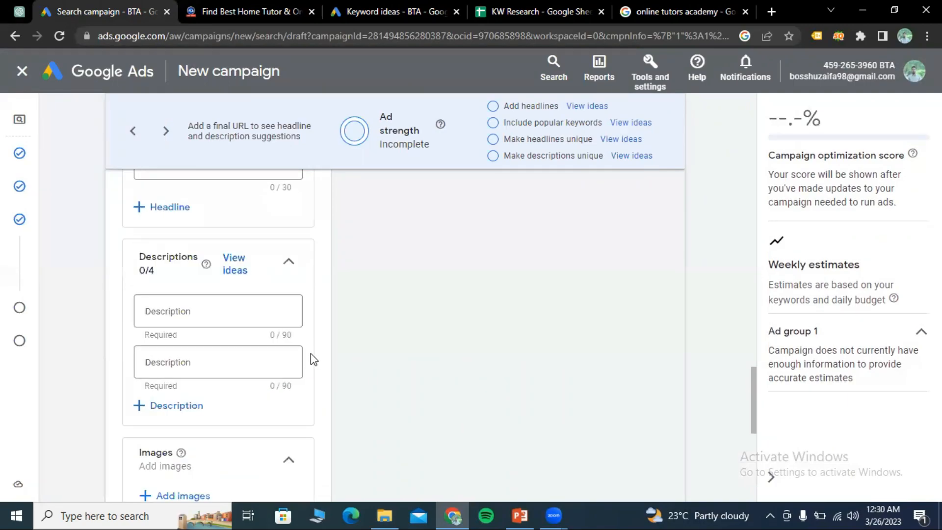
# Step: Copy the fahadtutors.com web address from the tutor website's tab for the Google Ads draft's empty Final URL field
pyautogui.scroll(15, 383, 306)
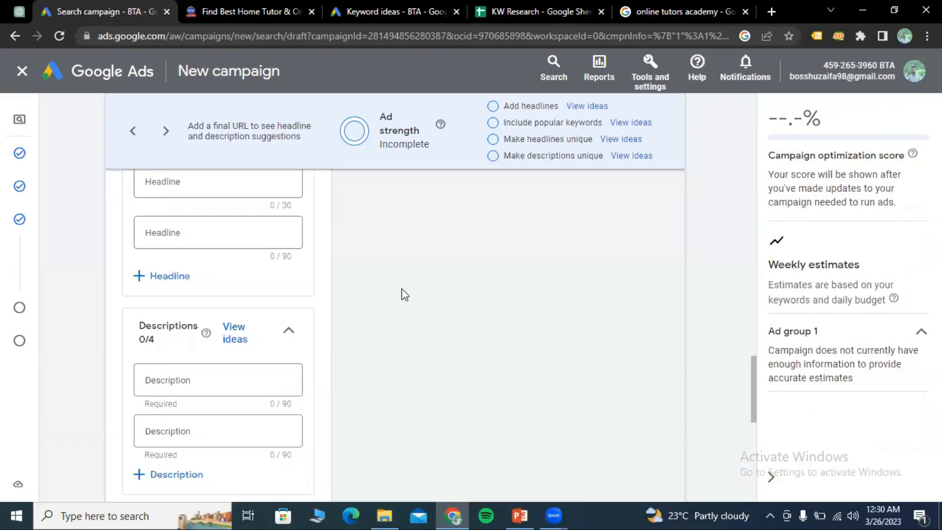
pyautogui.scroll(-6, 406, 369)
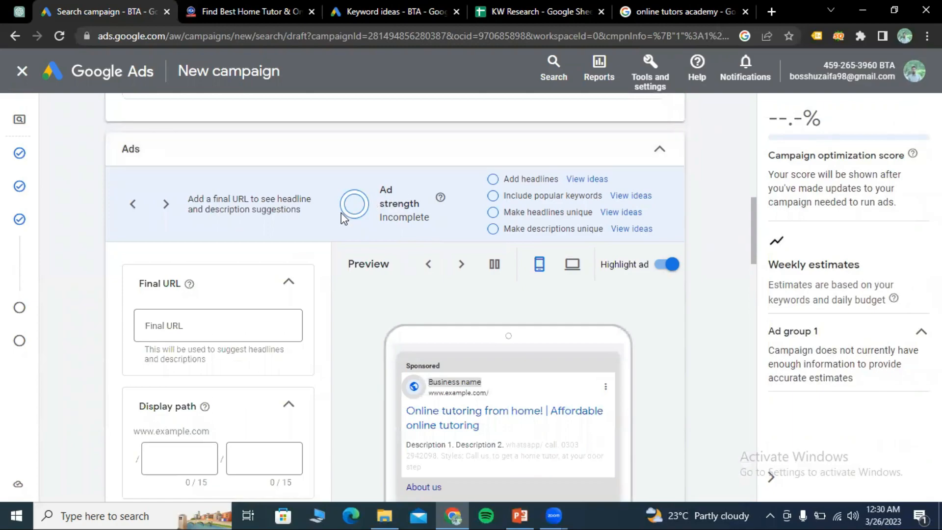
pyautogui.scroll(-1, 488, 256)
pyautogui.scroll(-1, 375, 243)
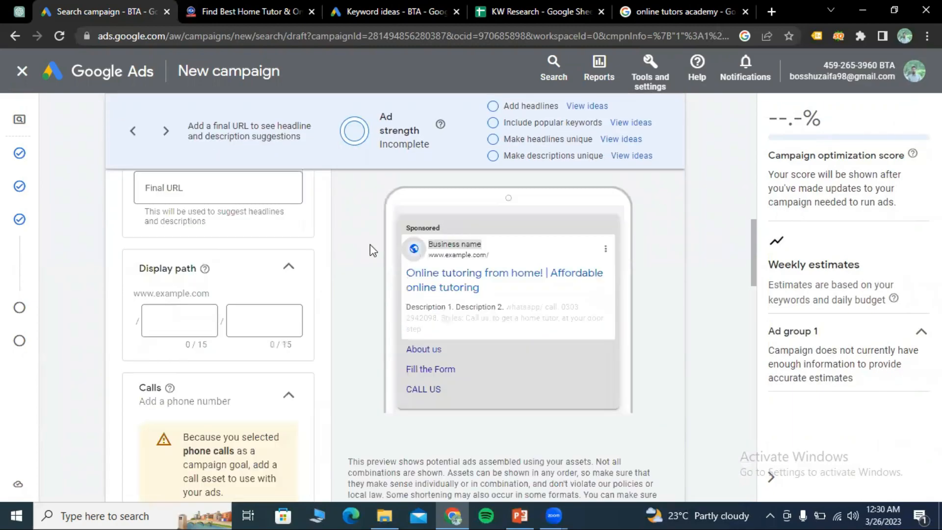
pyautogui.scroll(1, 375, 243)
pyautogui.click(230, 253)
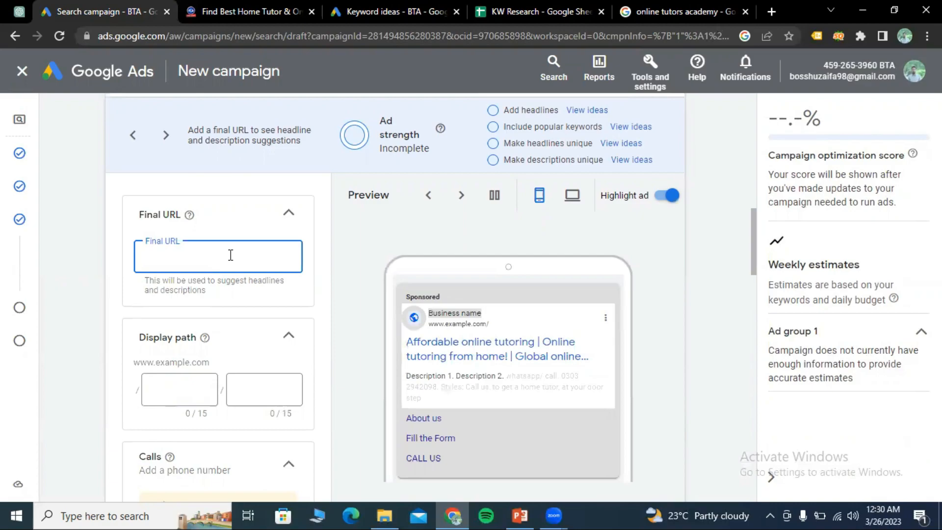
pyautogui.click(193, 19)
pyautogui.click(113, 36)
pyautogui.hotkey('ctrl', 'c')
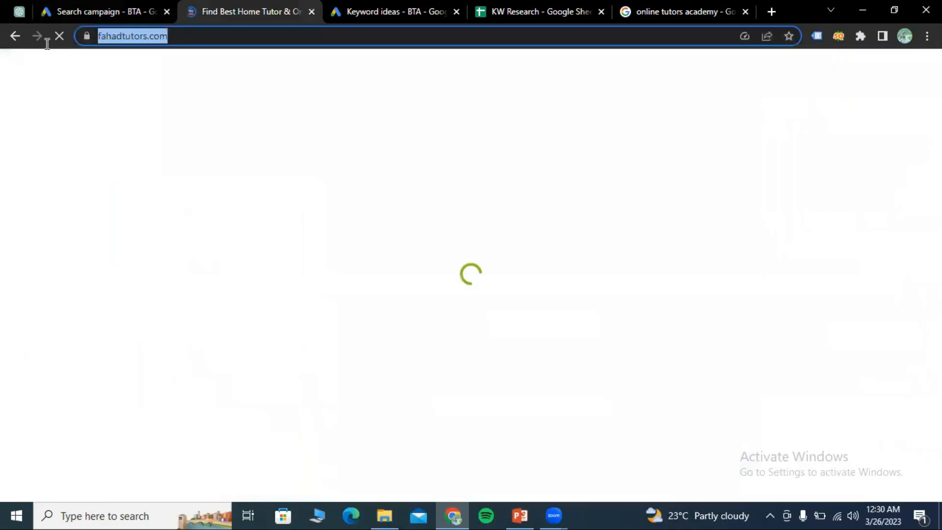
pyautogui.click(144, 6)
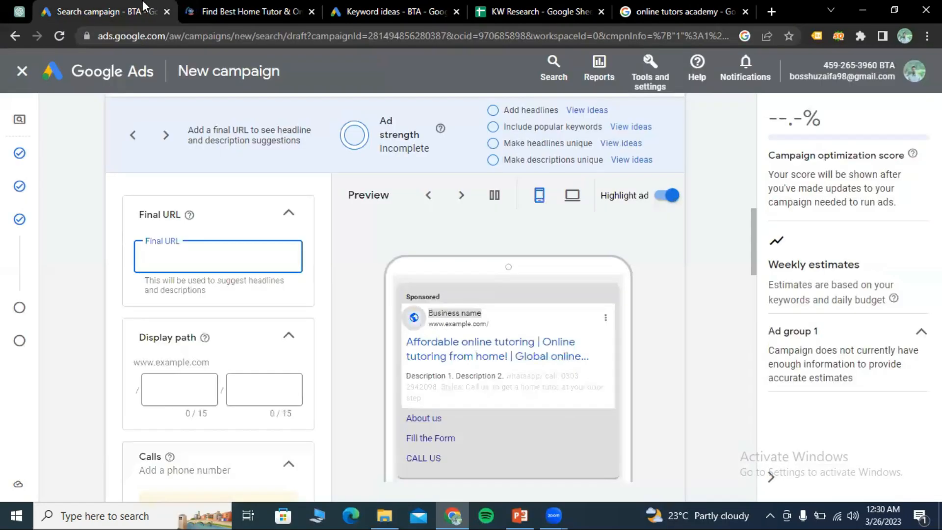
pyautogui.write('Affordable online tutoring')
pyautogui.press('BackSpace')
pyautogui.press('BackSpace')
pyautogui.press('BackSpace')
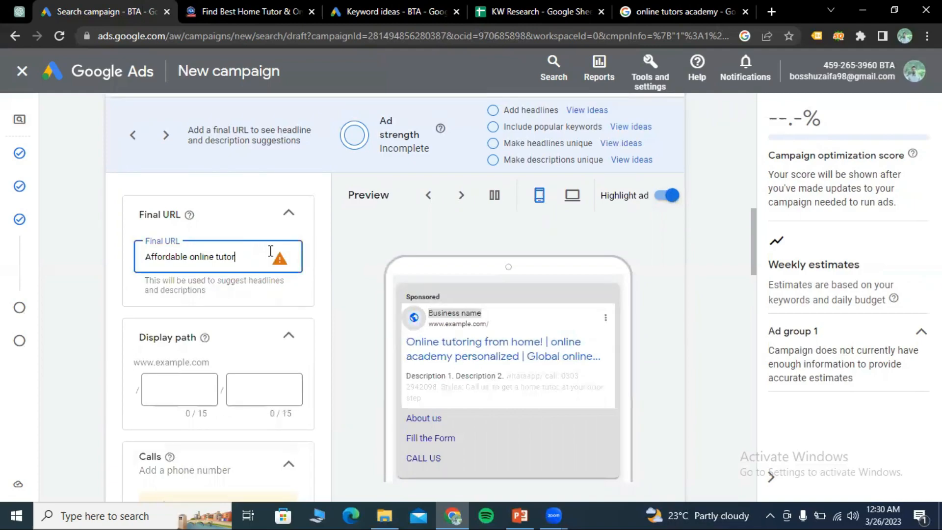
pyautogui.hotkey('ctrl', 'a')
pyautogui.press('BackSpace')
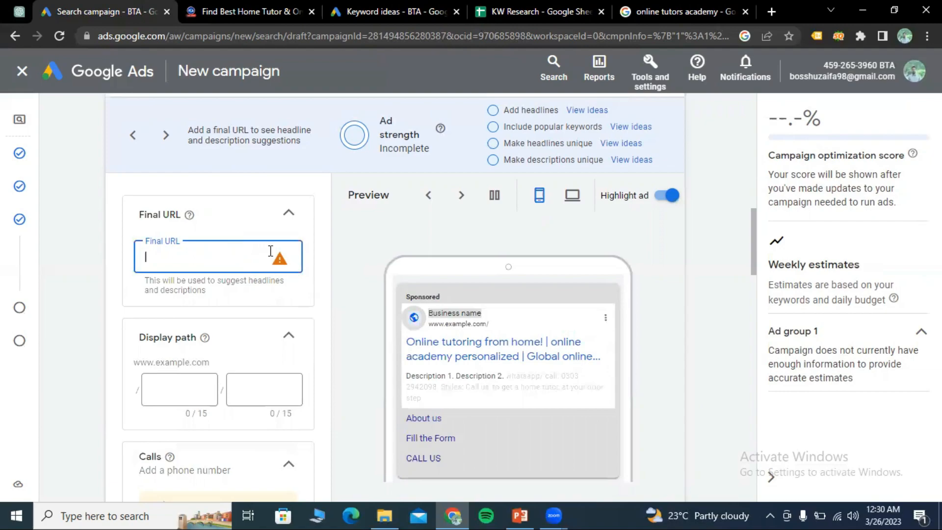
pyautogui.hotkey('ctrl', 'v')
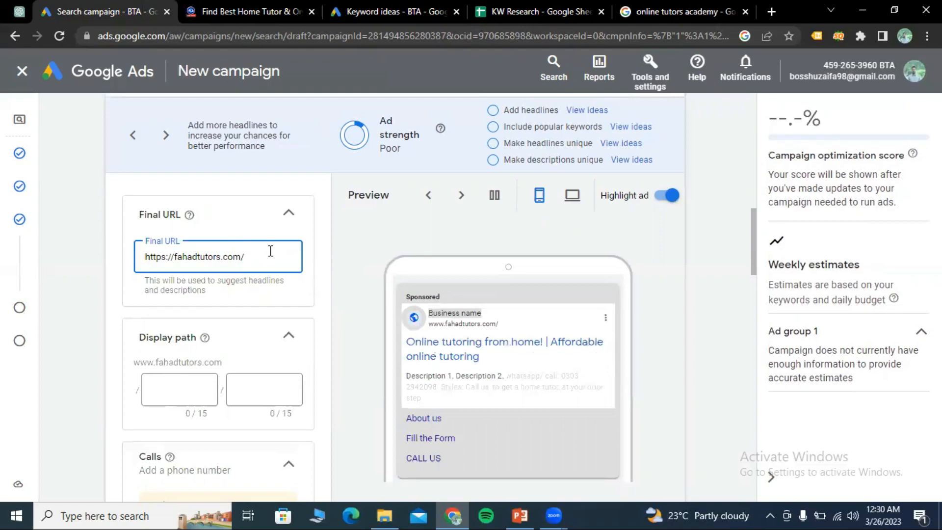
pyautogui.scroll(-1, 275, 211)
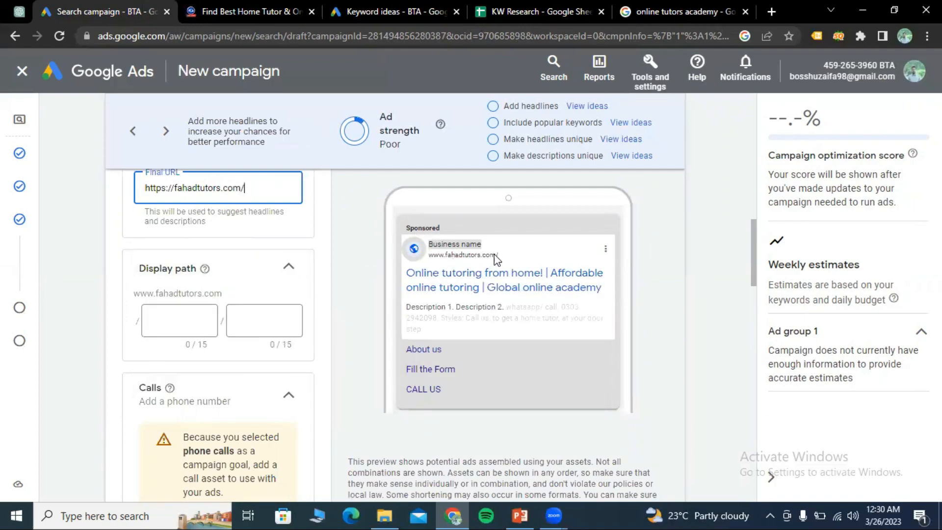
pyautogui.click(166, 323)
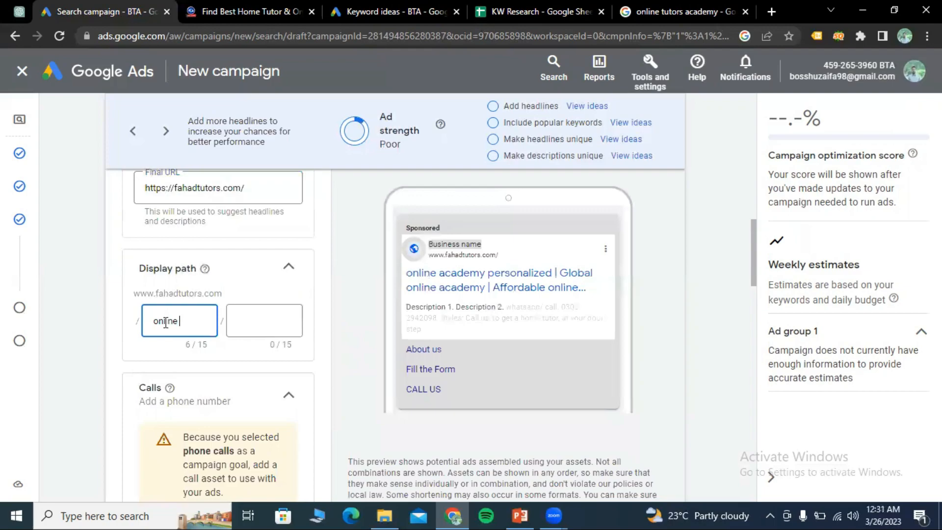
pyautogui.click(240, 319)
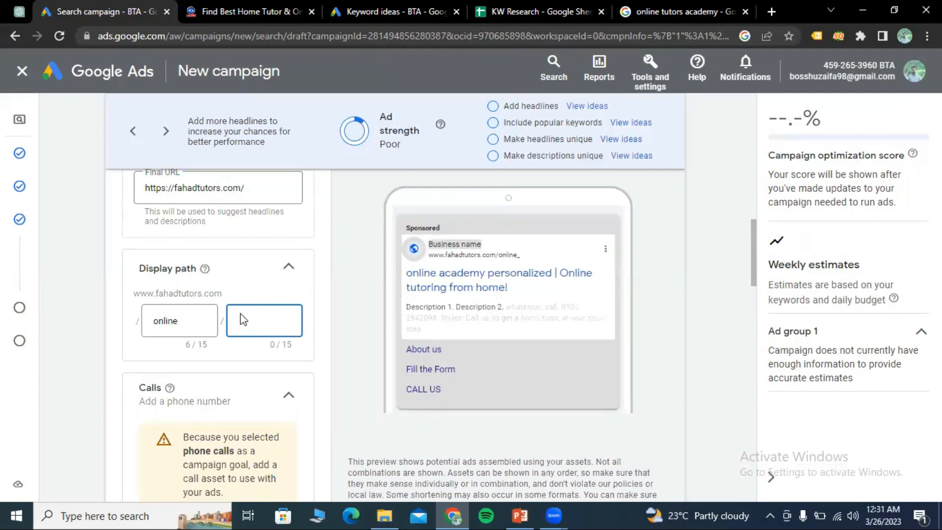
pyautogui.write('tutors')
pyautogui.click(347, 411)
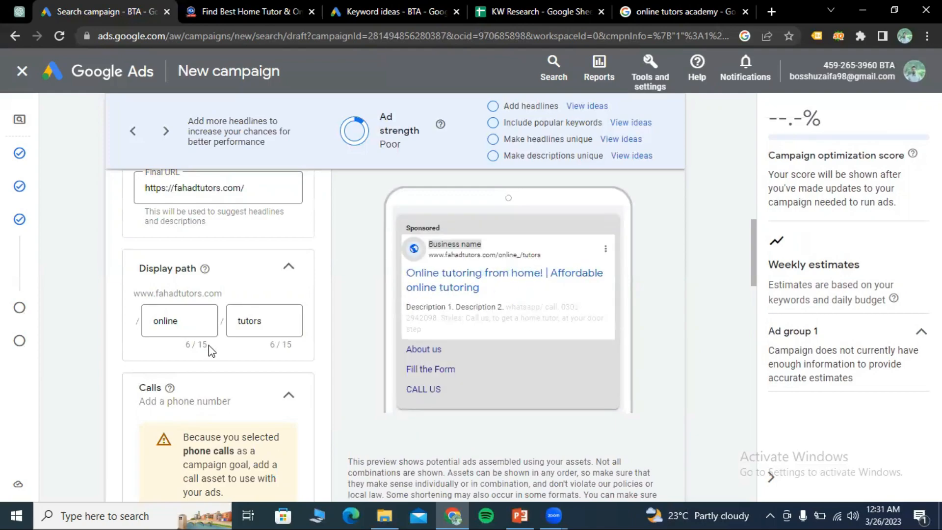
# Step: Add the last phone number in the list of existing call assets to the campaign
pyautogui.scroll(-6, 211, 348)
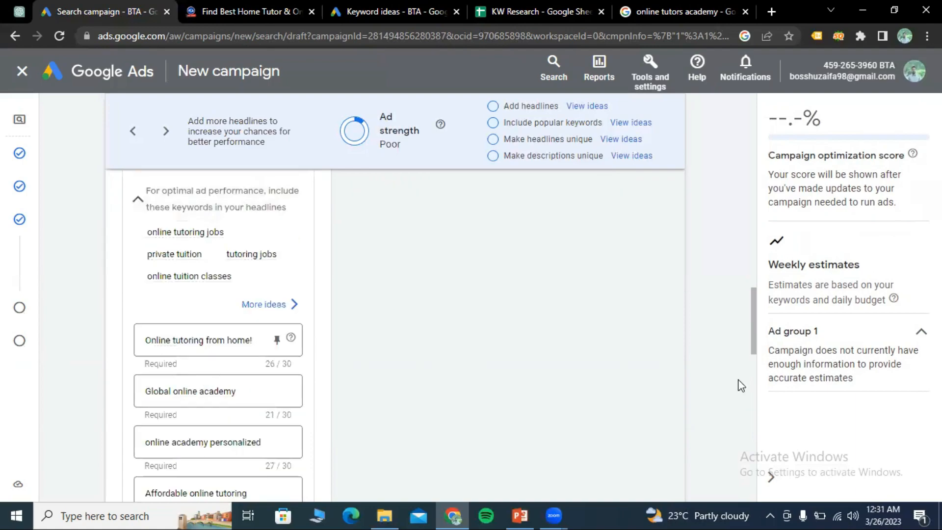
pyautogui.scroll(6, 427, 358)
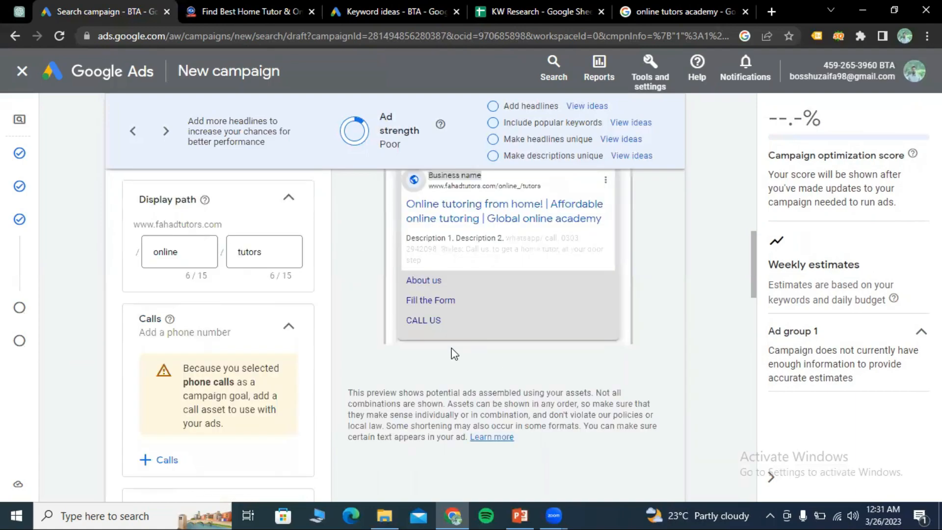
pyautogui.scroll(3, 455, 354)
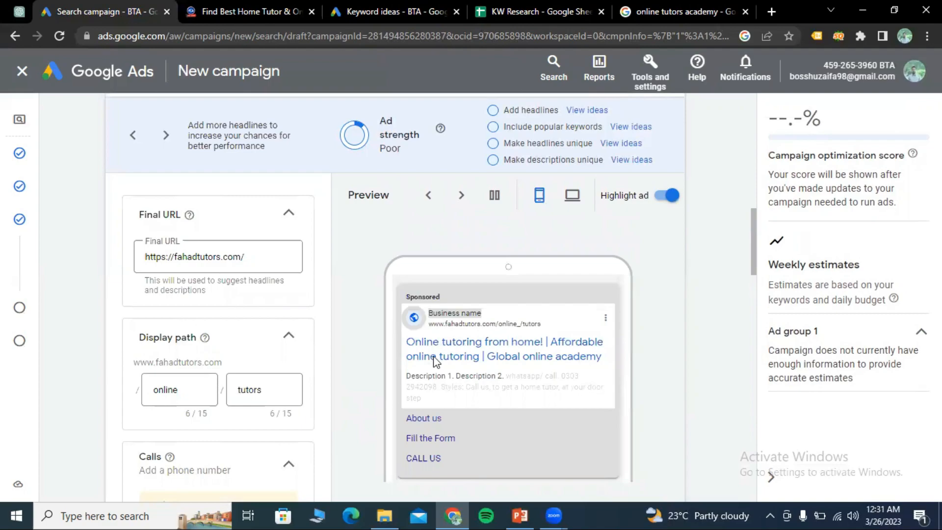
pyautogui.scroll(-4, 261, 377)
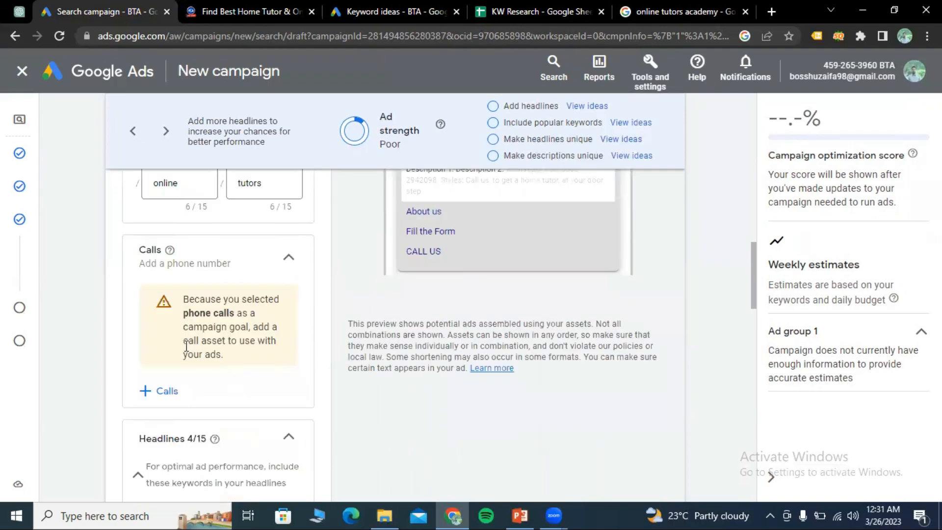
pyautogui.click(164, 387)
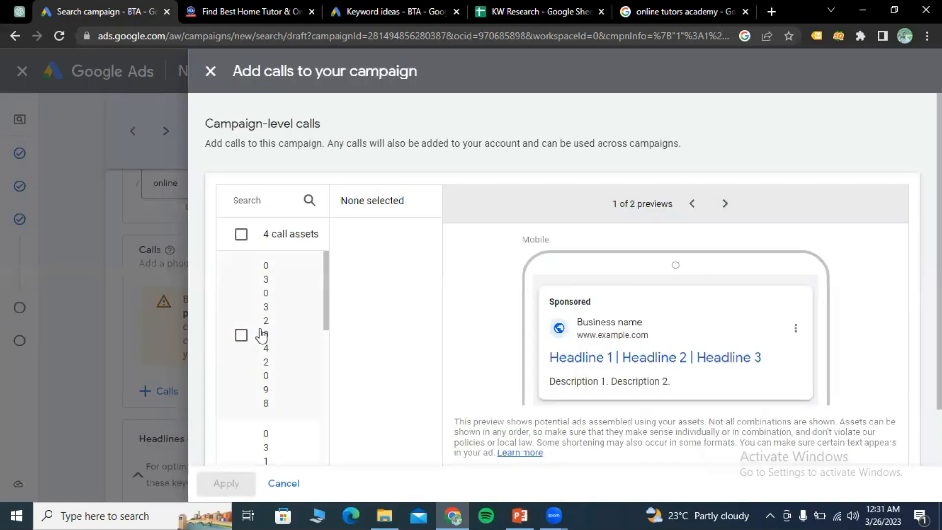
pyautogui.scroll(-3, 271, 346)
pyautogui.scroll(-3, 271, 345)
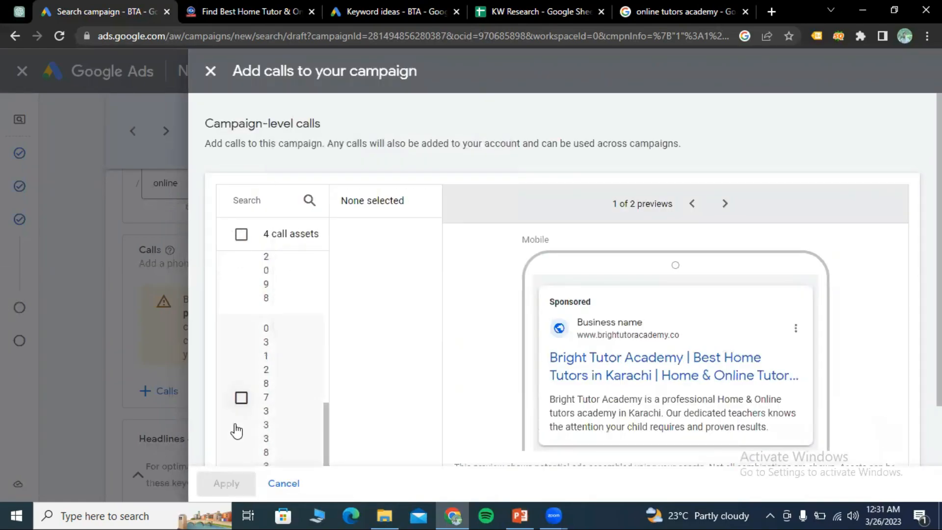
pyautogui.click(241, 398)
pyautogui.click(230, 484)
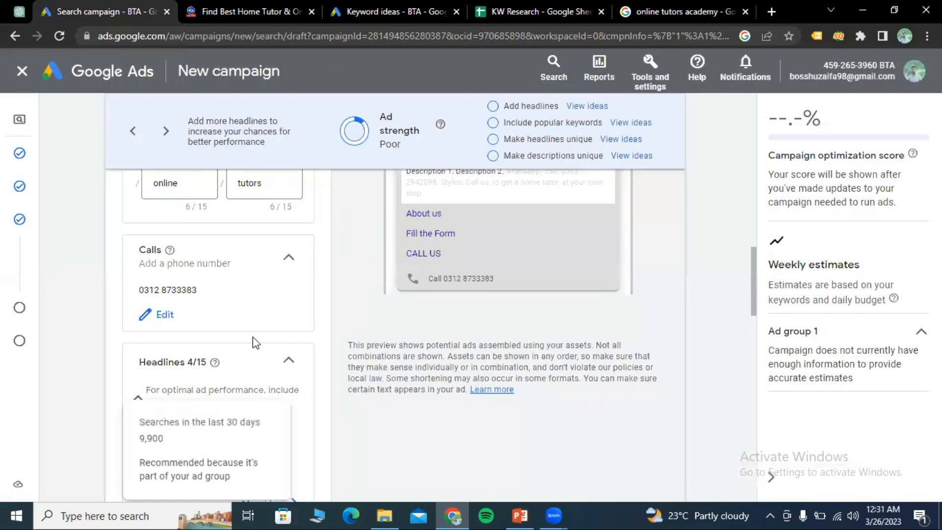
# Step: Switch to ChatGPT and copy the earlier "write 5 headlines for google ad" prompt into the message box
pyautogui.scroll(-4, 353, 358)
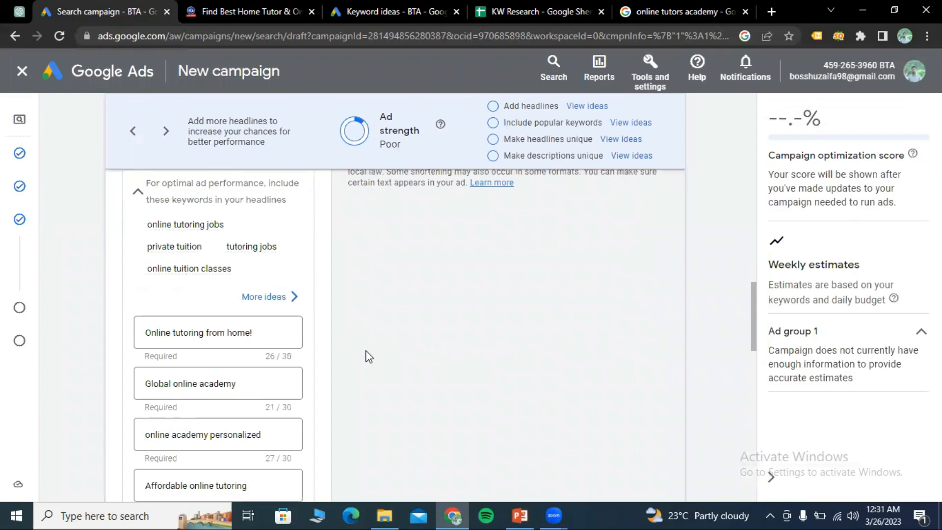
pyautogui.scroll(-9, 369, 357)
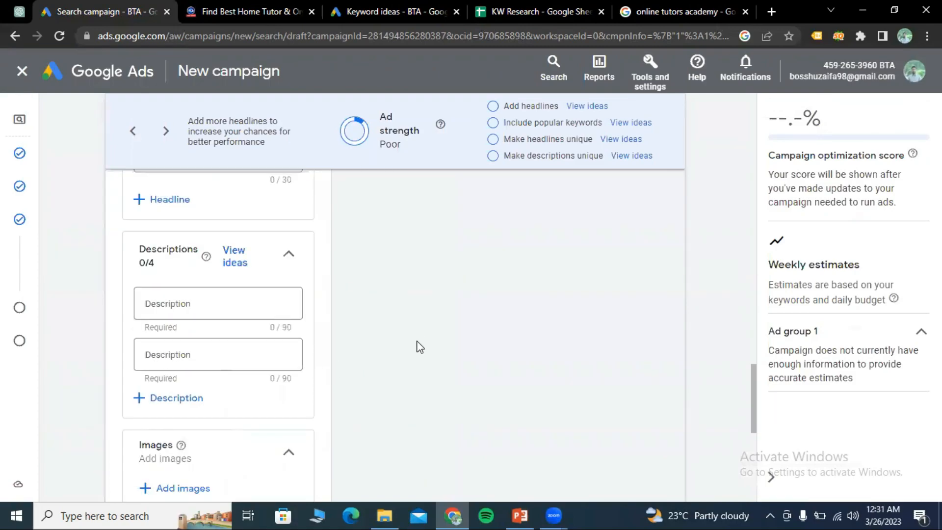
pyautogui.scroll(4, 347, 375)
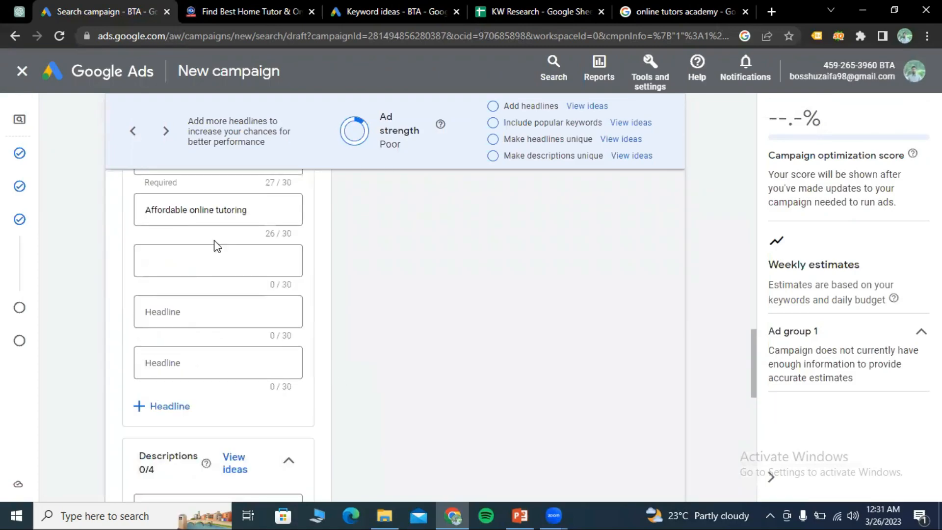
pyautogui.scroll(-4, 381, 370)
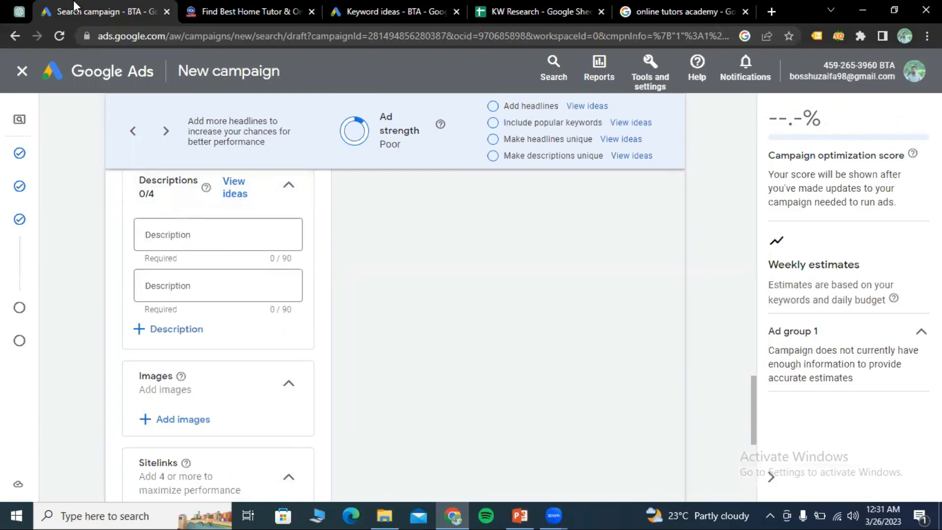
pyautogui.click(19, 11)
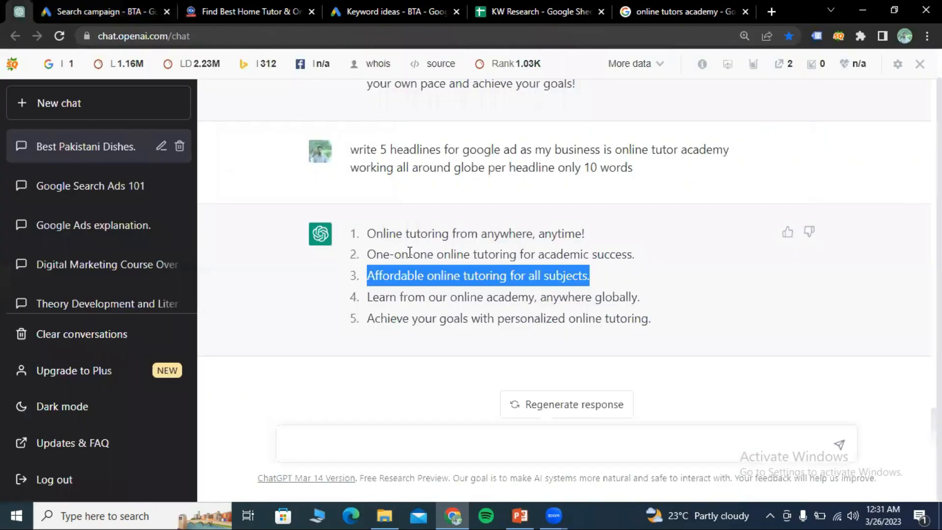
pyautogui.scroll(1, 297, 175)
pyautogui.scroll(1, 296, 175)
pyautogui.moveTo(347, 220); pyautogui.dragTo(660, 238)
pyautogui.rightClick(628, 238)
pyautogui.click(587, 245)
pyautogui.scroll(-1, 484, 364)
pyautogui.scroll(-1, 483, 364)
pyautogui.click(432, 445)
pyautogui.rightClick(432, 444)
pyautogui.click(488, 343)
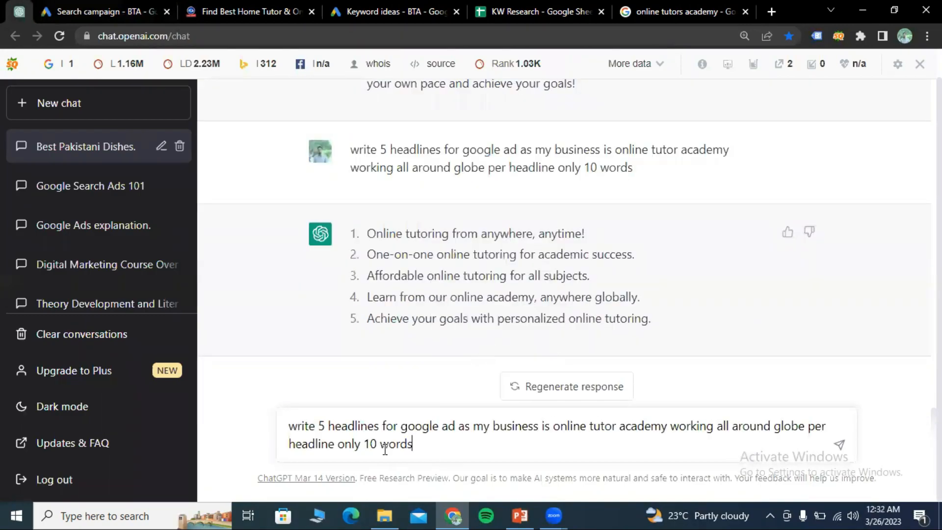
# Step: Change "5 headlines" to "2 descriptions" at the start of the unsent ChatGPT prompt
pyautogui.click(328, 426)
pyautogui.press('BackSpace')
pyautogui.press('BackSpace')
pyautogui.write('2')
pyautogui.press('Delete')
pyautogui.press('Delete')
pyautogui.press('Delete')
pyautogui.press('Delete')
pyautogui.press('Delete')
pyautogui.press('Delete')
pyautogui.press('Delete')
pyautogui.press('Delete')
pyautogui.press('Delete')
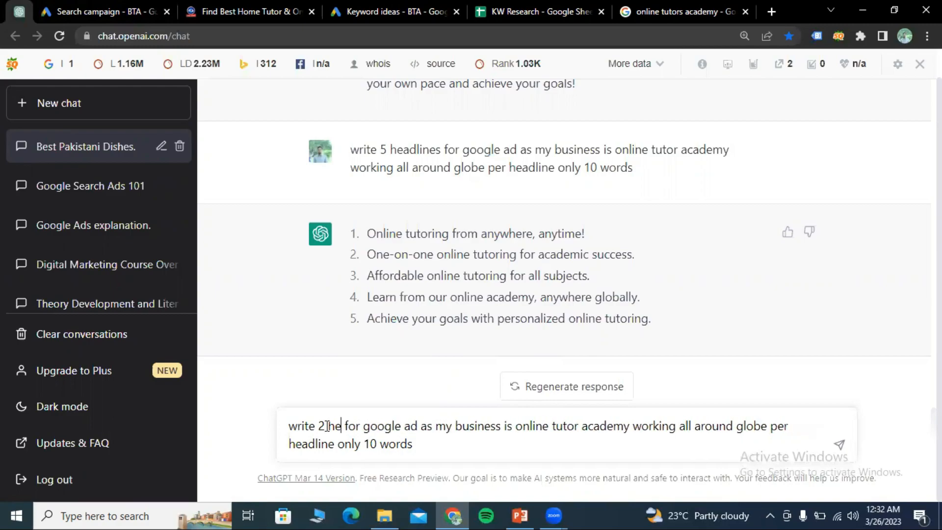
pyautogui.write('descr')
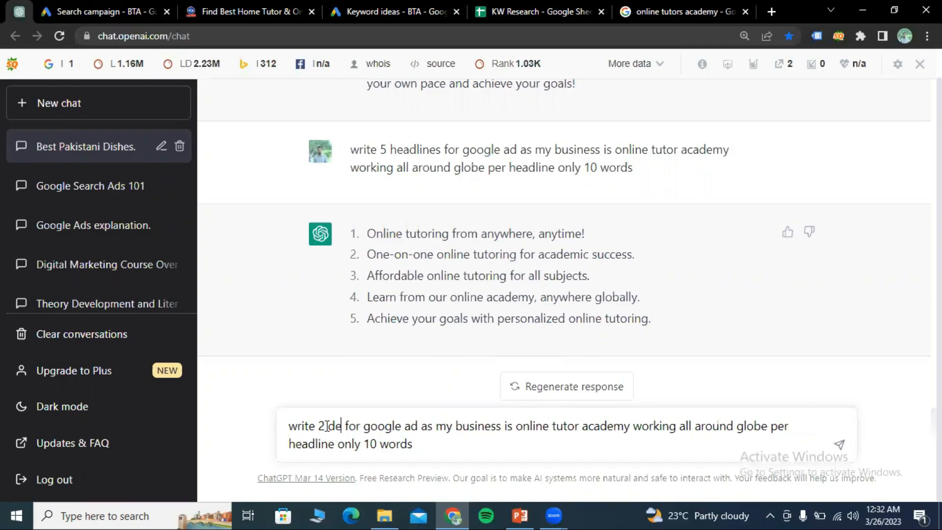
pyautogui.write('iption')
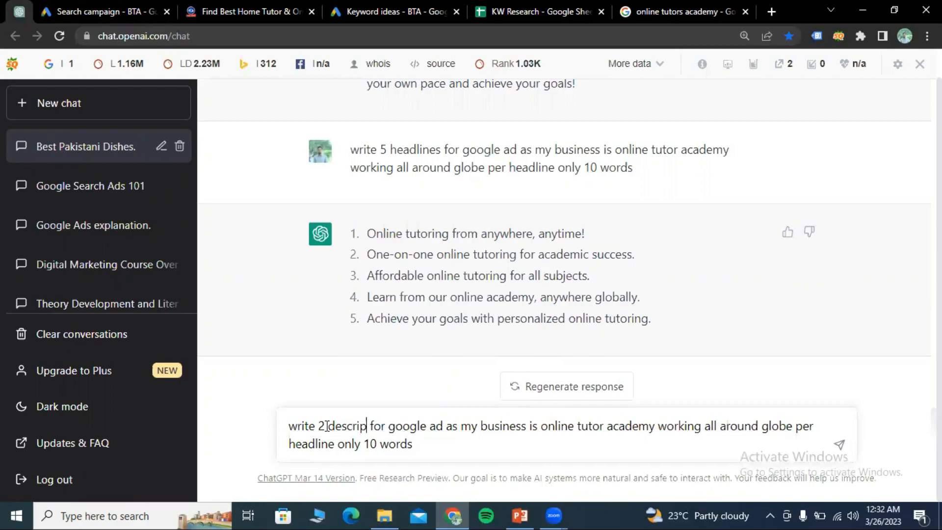
pyautogui.write('s')
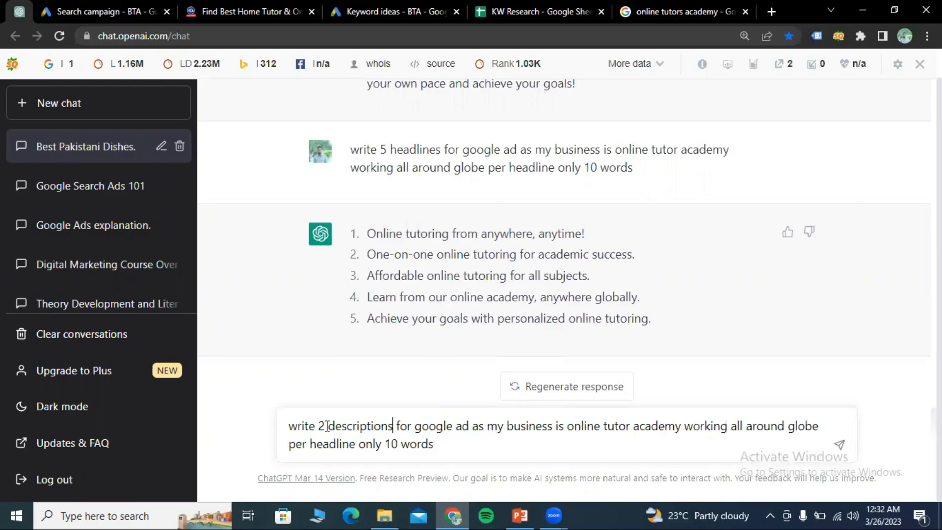
# Step: Replace the prompt's ending "per headline only 10 words" with "per description 70 words" and send it to ChatGPT
pyautogui.click(440, 447)
pyautogui.press('BackSpace')
pyautogui.press('BackSpace')
pyautogui.press('BackSpace')
pyautogui.press('BackSpace')
pyautogui.press('BackSpace')
pyautogui.press('BackSpace')
pyautogui.press('BackSpace')
pyautogui.press('BackSpace')
pyautogui.press('BackSpace')
pyautogui.press('BackSpace')
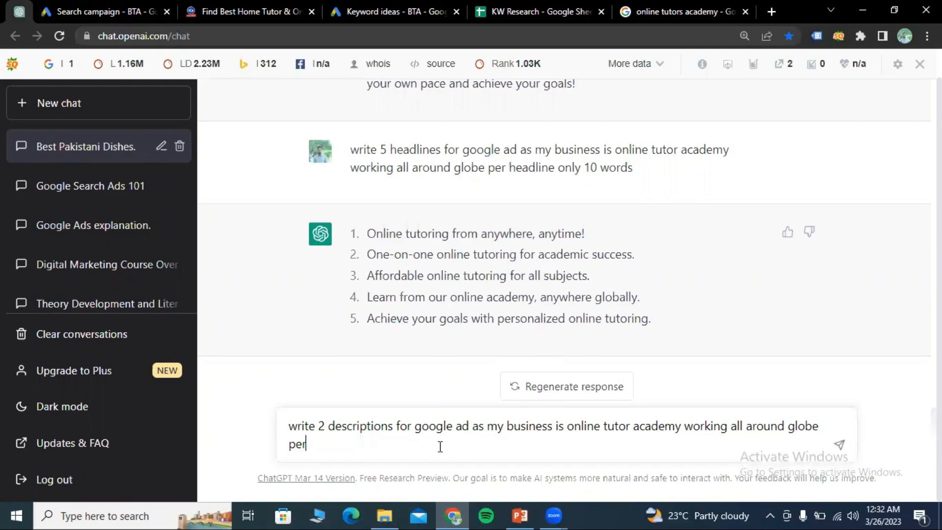
pyautogui.press('BackSpace')
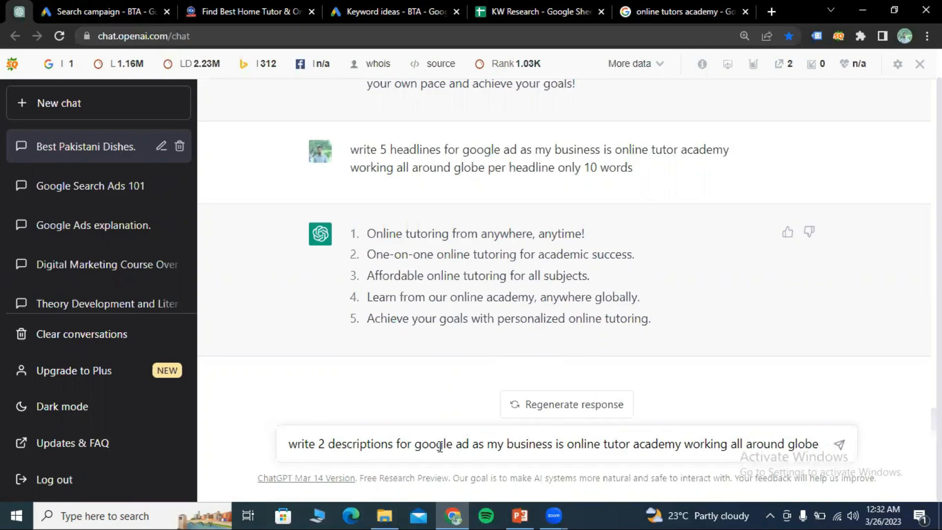
pyautogui.write('per descr')
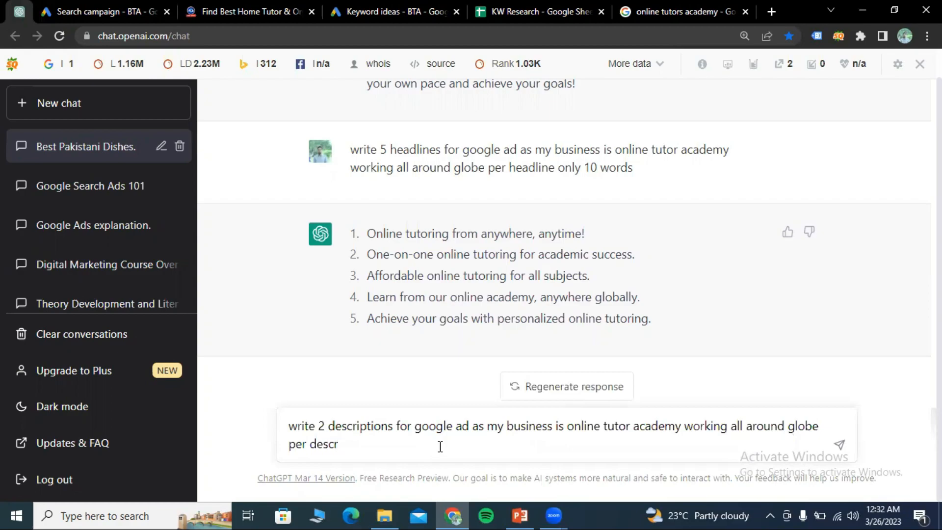
pyautogui.write('iption 70 words')
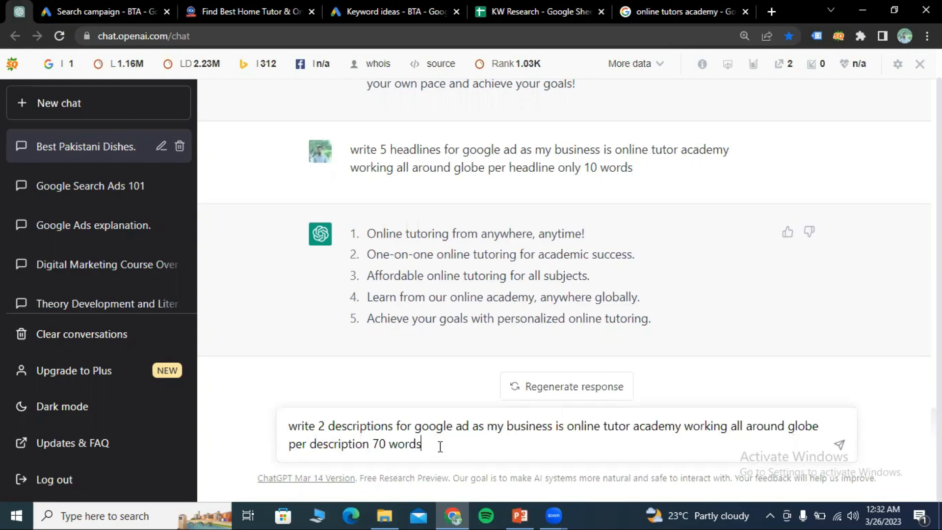
pyautogui.press('Return')
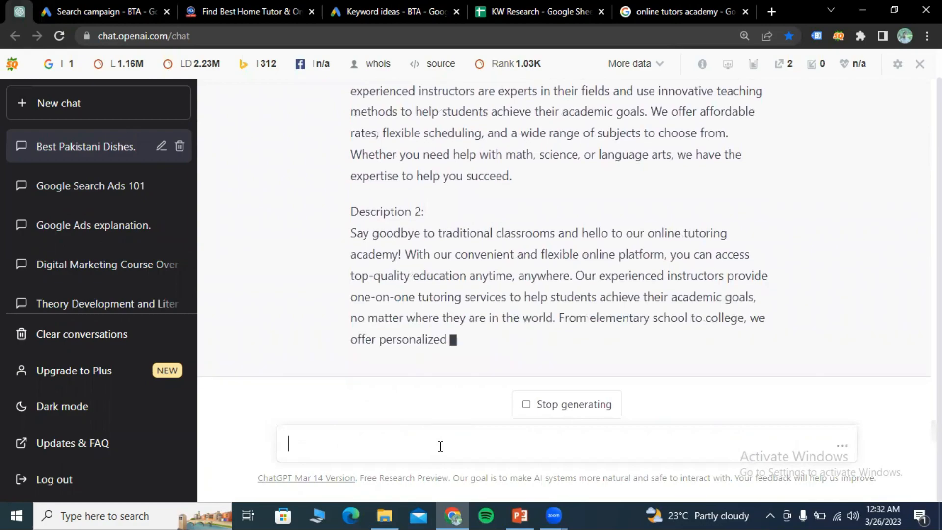
# Step: Review both generated descriptions and send ChatGPT the follow-up request "do summarize description 1"
pyautogui.scroll(3, 514, 337)
pyautogui.scroll(4, 514, 337)
pyautogui.scroll(-4, 563, 373)
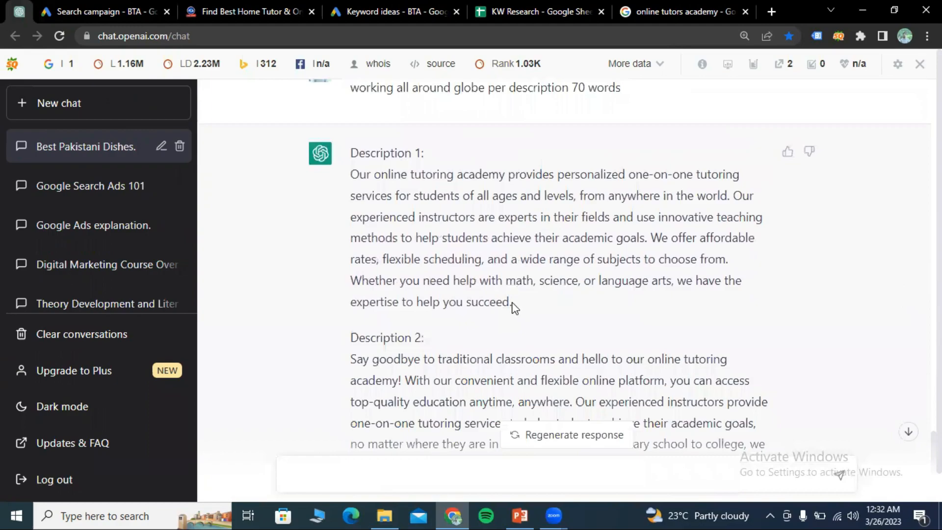
pyautogui.scroll(-3, 491, 344)
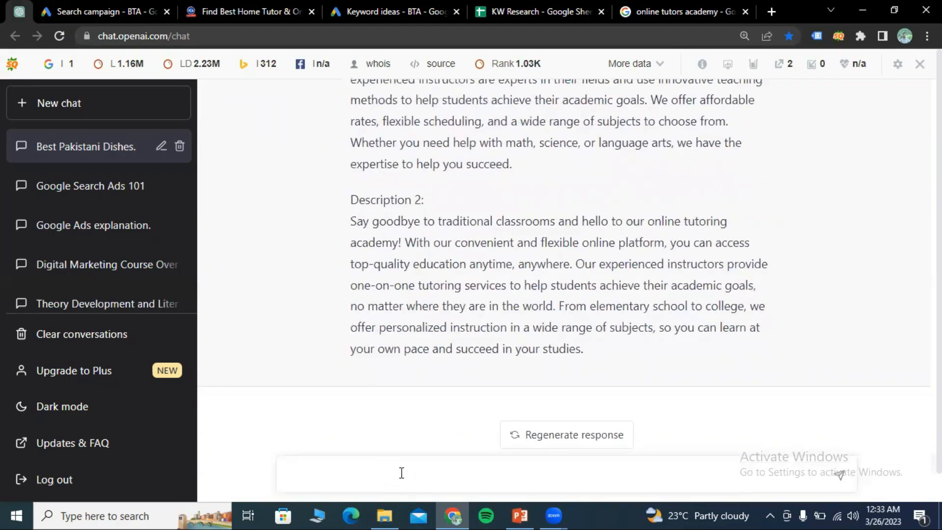
pyautogui.write('o summarize ')
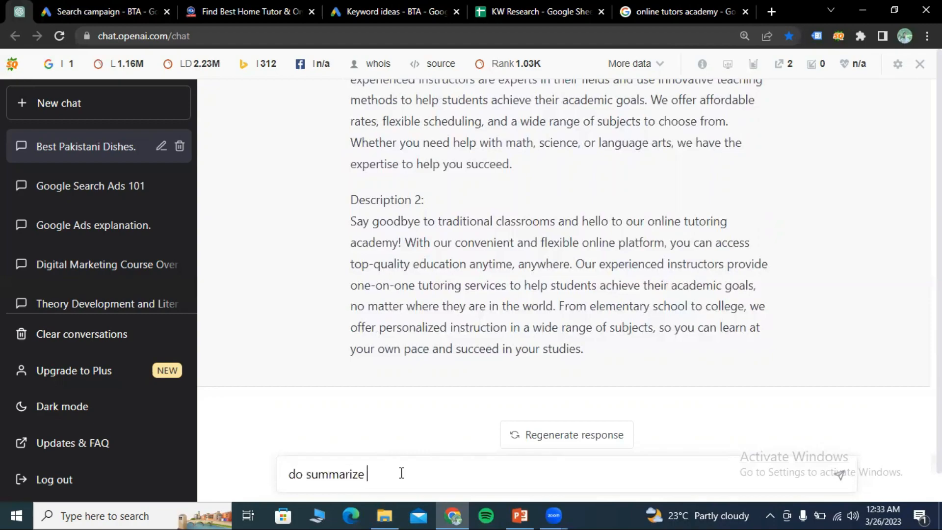
pyautogui.write('describtion 1')
pyautogui.press('Return')
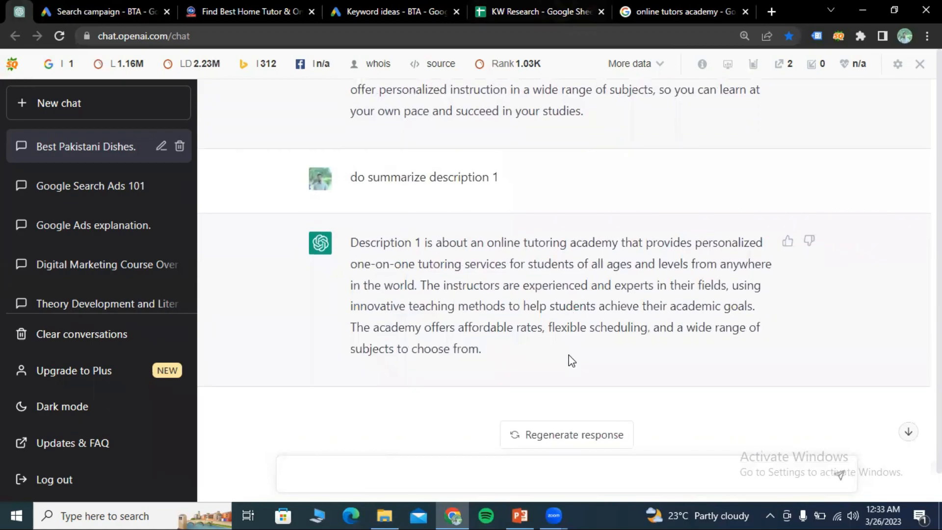
# Step: Copy the whole ChatGPT summary from "online tutoring academy" through "subjects to choose from."
pyautogui.scroll(5, 551, 317)
pyautogui.scroll(5, 550, 313)
pyautogui.scroll(-11, 537, 295)
pyautogui.moveTo(487, 246); pyautogui.dragTo(499, 361)
pyautogui.rightClick(470, 291)
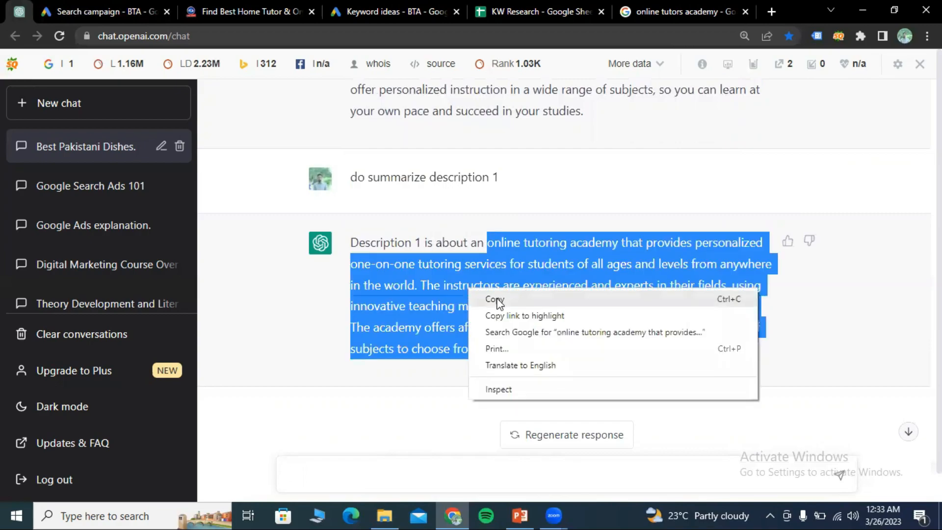
pyautogui.click(389, 380)
# Step: Switch to the Google Ads campaign draft and paste the full copied summary into the first ad description
pyautogui.click(143, 11)
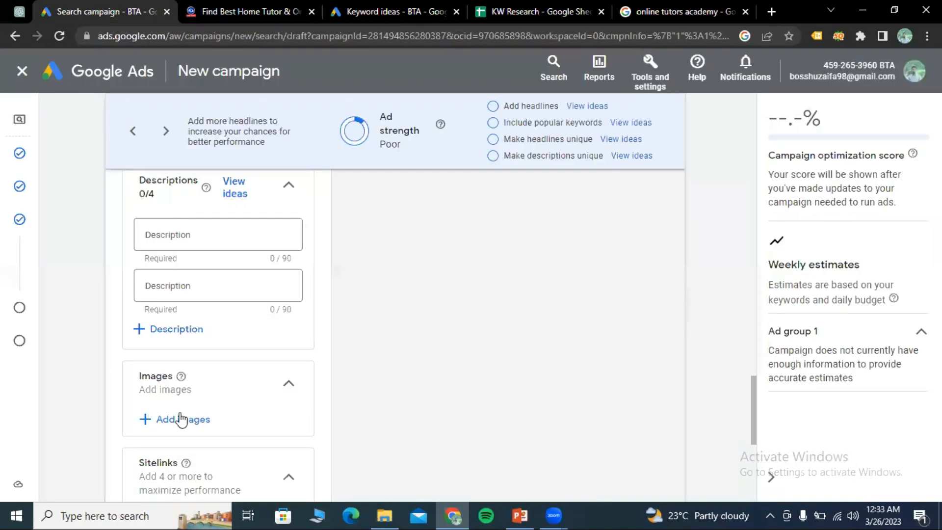
pyautogui.scroll(-4, 257, 298)
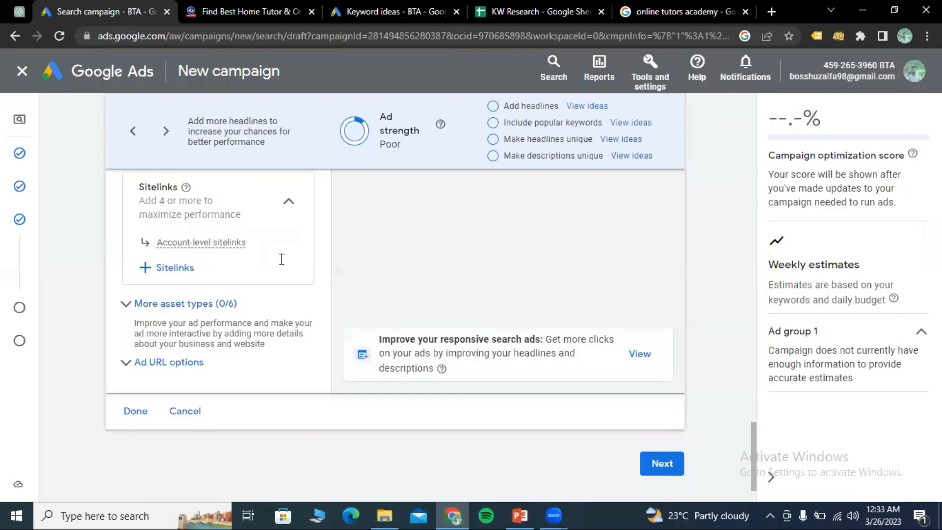
pyautogui.scroll(3, 264, 342)
pyautogui.scroll(-4, 263, 343)
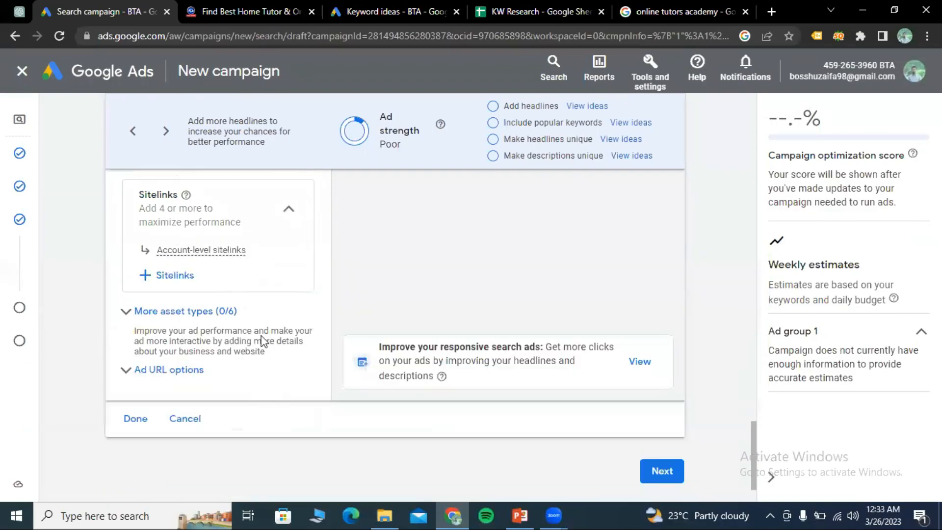
pyautogui.scroll(4, 263, 343)
pyautogui.scroll(1, 175, 218)
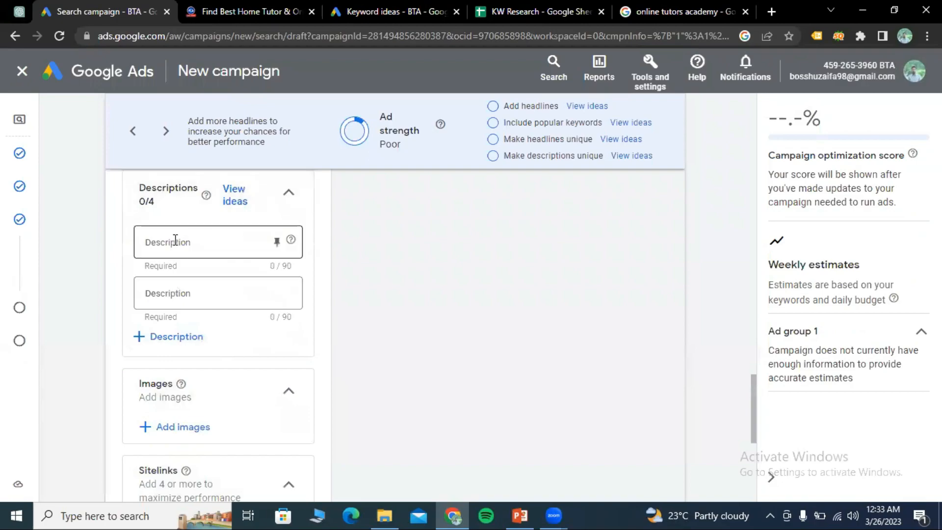
pyautogui.click(175, 240)
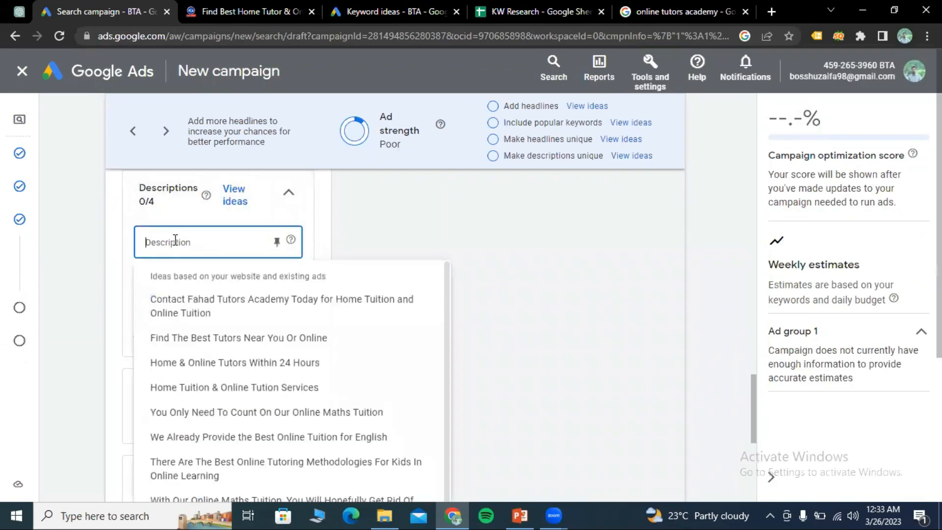
pyautogui.write('...that provides personalized one-on-one tutoring services for students of all ages and levels from anywhere in the world. The instructors are experienced and experts in their fields, using innovative teaching methods to help students achieve their academic goals. The academy offers affordable rates, flexible scheduling, and a wide range of subjects to choose from.')
pyautogui.scroll(1, 457, 331)
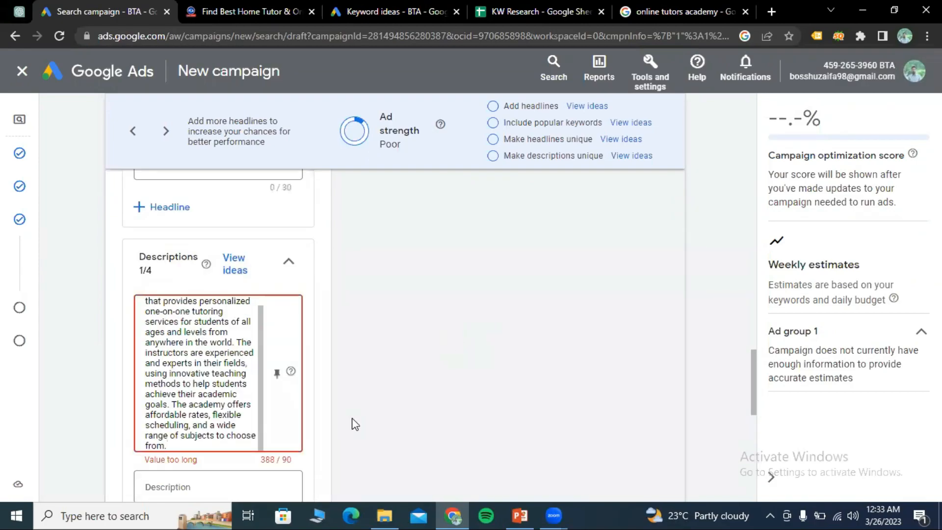
# Step: Delete all the text from the first ad description
pyautogui.scroll(-1, 361, 412)
pyautogui.scroll(-1, 362, 411)
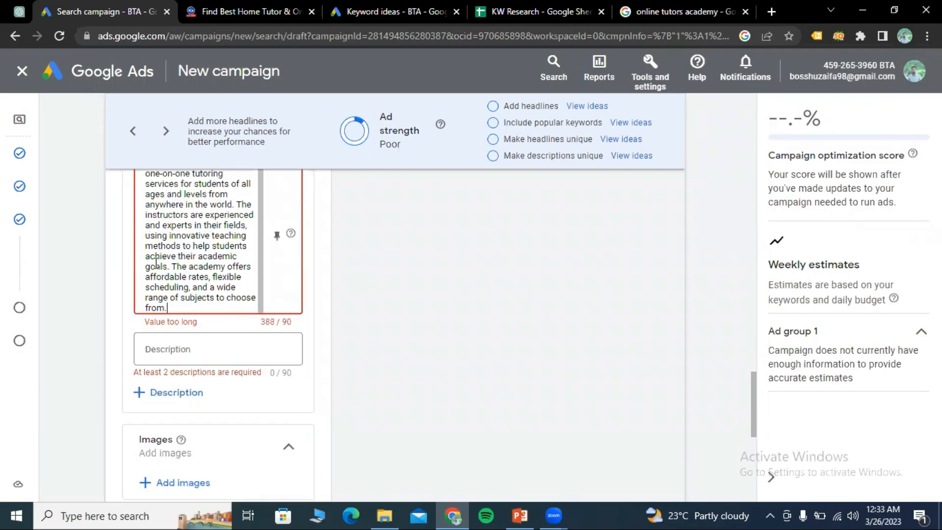
pyautogui.moveTo(170, 308); pyautogui.dragTo(143, 164)
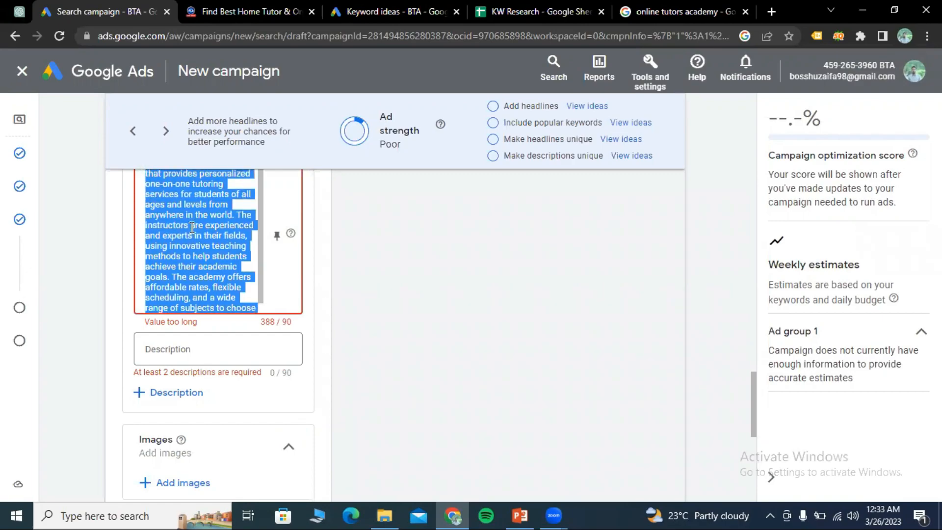
pyautogui.press('BackSpace')
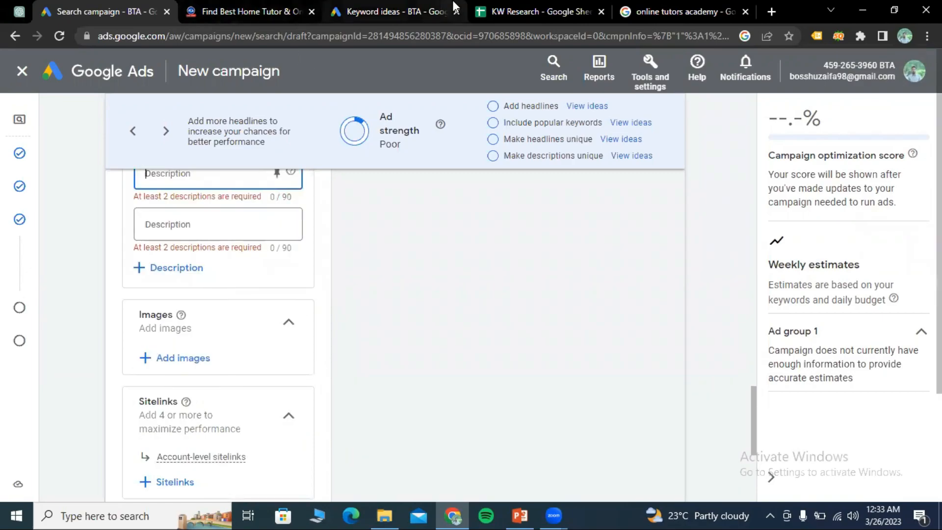
# Step: Switch to ChatGPT and copy only the summary part from "online tutoring academy" to "students of all ages and levels"
pyautogui.click(19, 11)
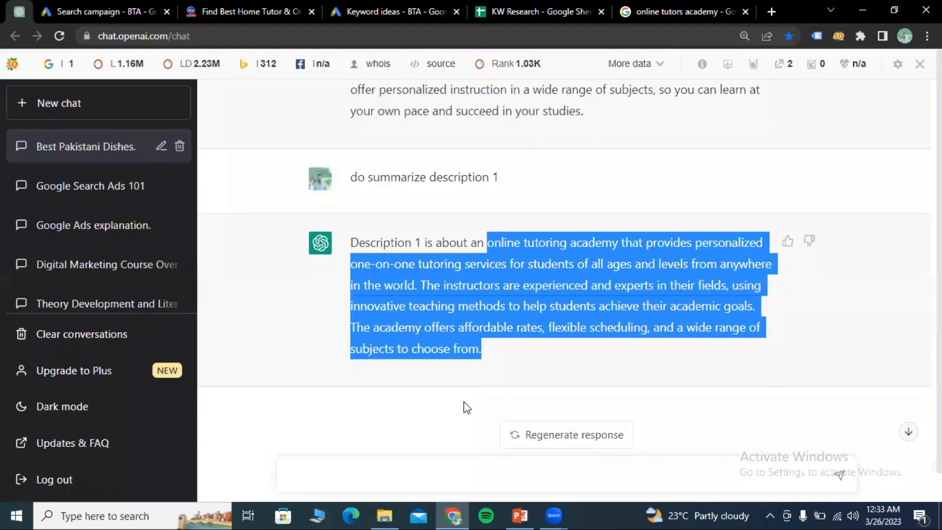
pyautogui.click(476, 340)
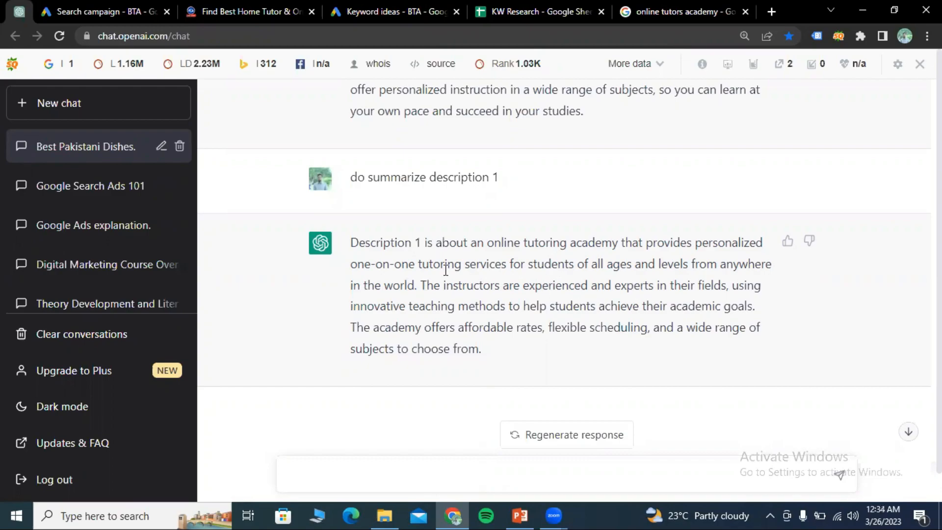
pyautogui.moveTo(490, 244); pyautogui.dragTo(688, 266)
pyautogui.rightClick(657, 261)
pyautogui.click(689, 273)
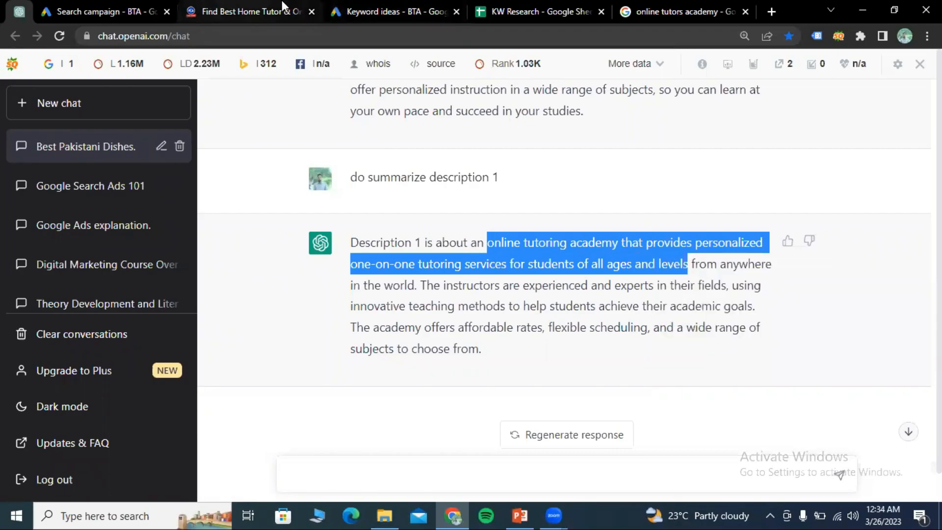
# Step: Switch back to the Google Ads draft and paste the shorter excerpt into the first ad description
pyautogui.click(103, 11)
pyautogui.click(471, 247)
pyautogui.click(185, 182)
pyautogui.scroll(2, 509, 238)
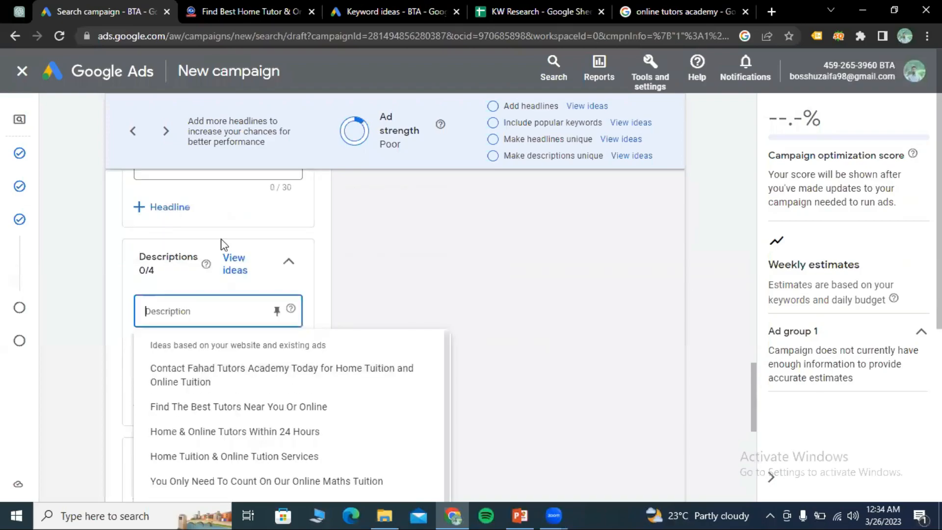
pyautogui.rightClick(200, 311)
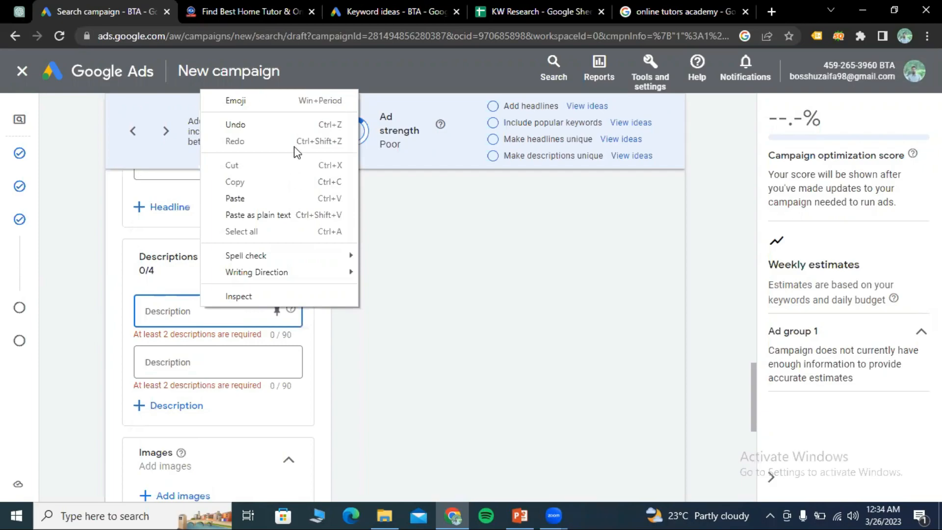
pyautogui.click(251, 198)
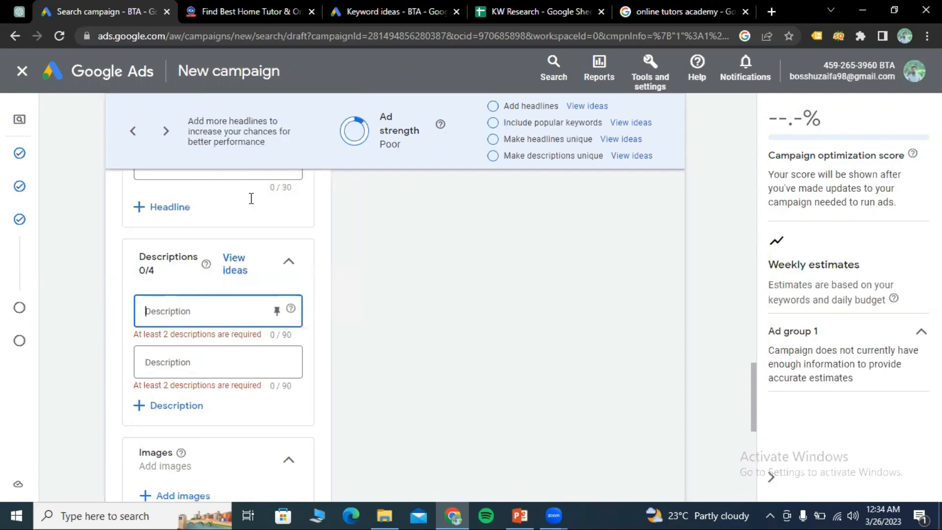
pyautogui.click(379, 309)
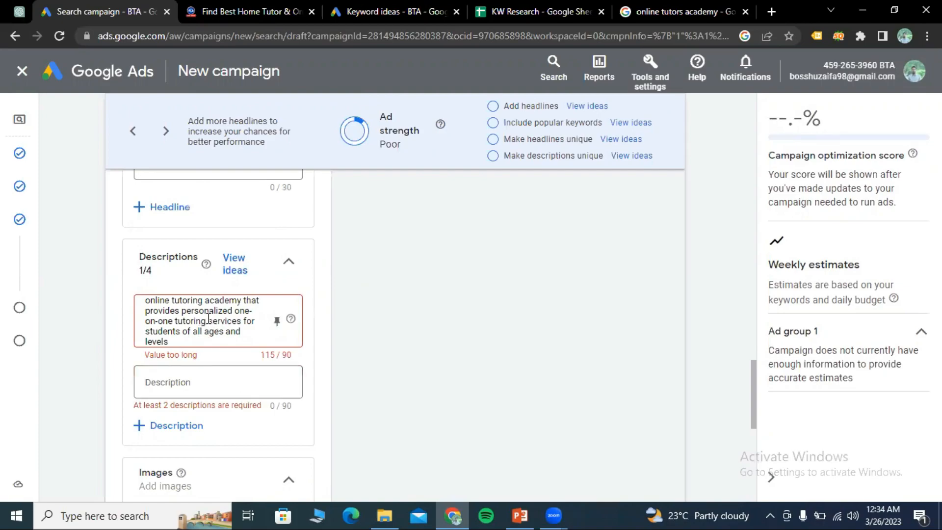
# Step: Move "services for students of all ages and levels" from the first description into the second one
pyautogui.moveTo(209, 325); pyautogui.dragTo(242, 342)
pyautogui.hotkey('ctrl', 'c')
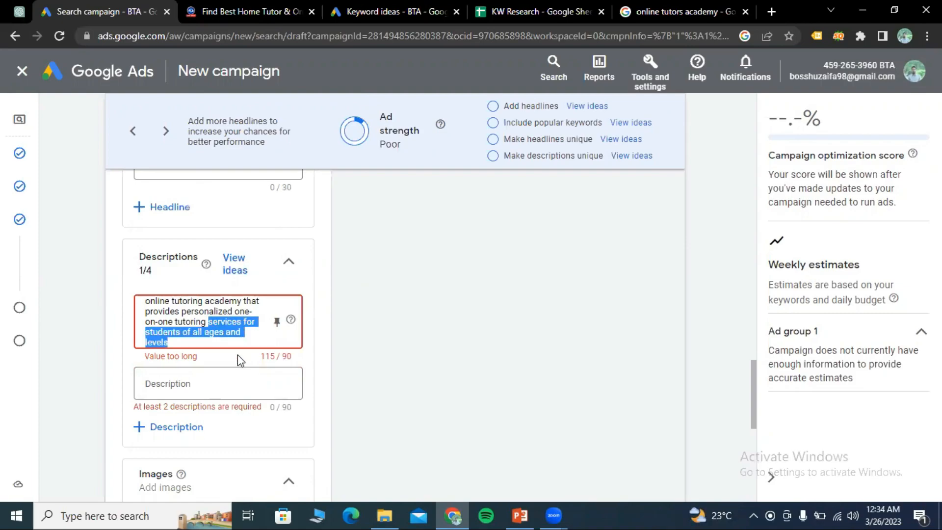
pyautogui.press('BackSpace')
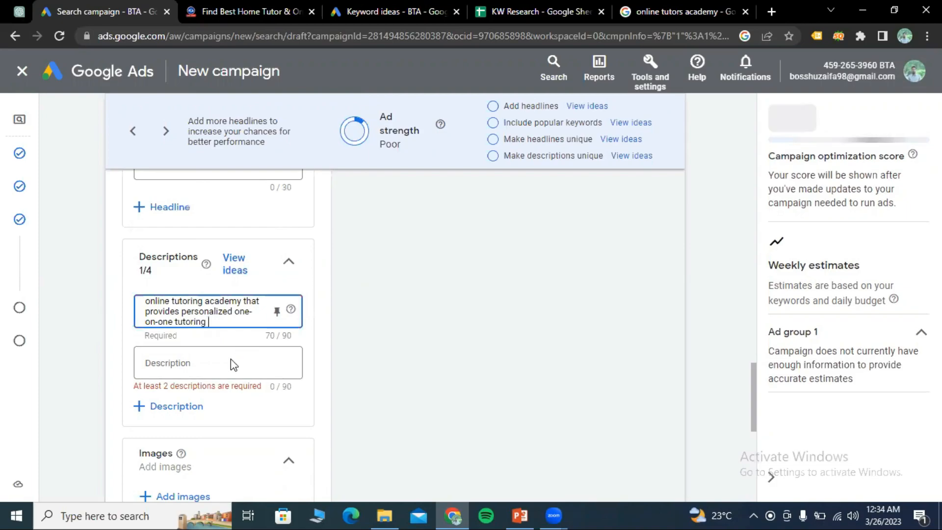
pyautogui.click(229, 362)
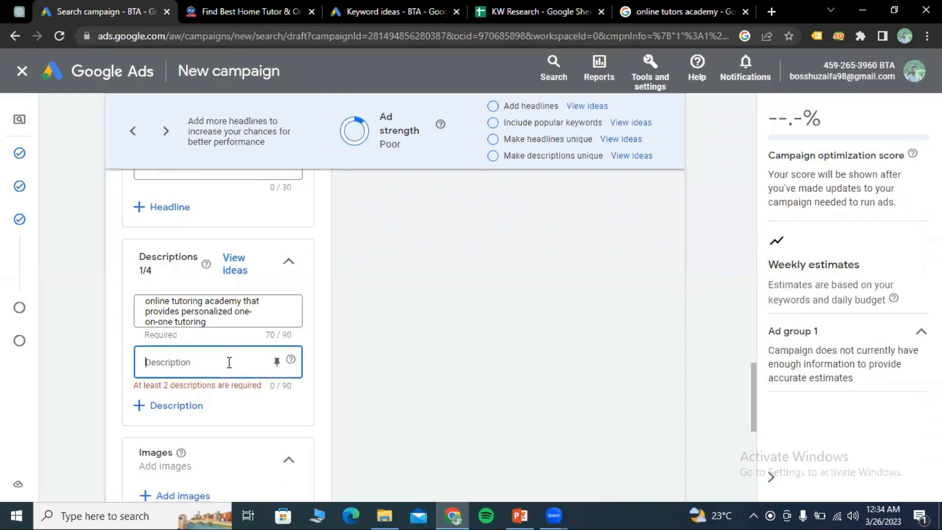
pyautogui.hotkey('ctrl', 'v')
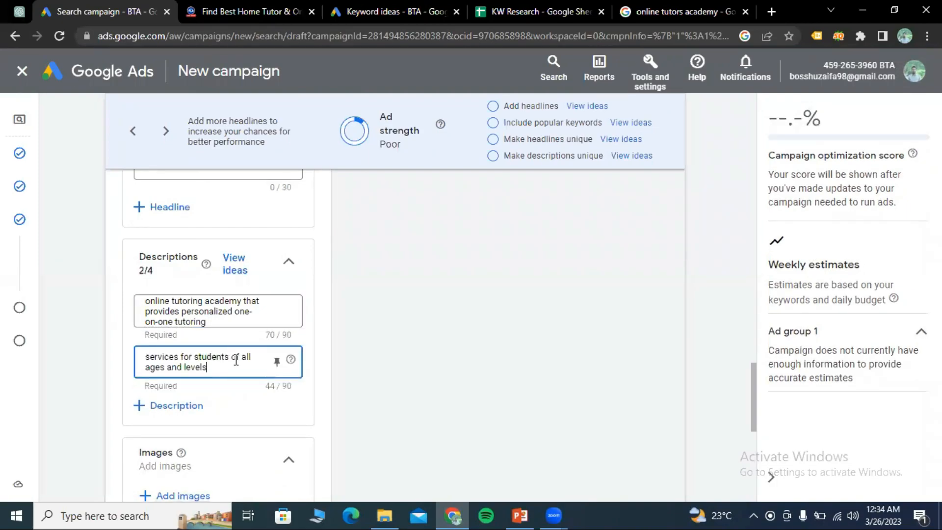
# Step: Add a third and a fourth description field to the ad
pyautogui.click(157, 412)
pyautogui.scroll(-1, 185, 417)
pyautogui.click(170, 390)
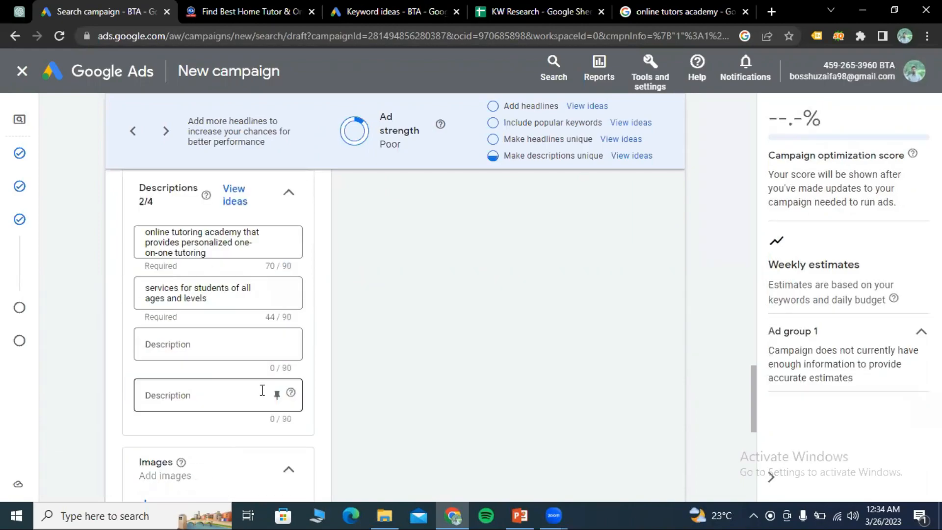
pyautogui.scroll(-1, 77, 277)
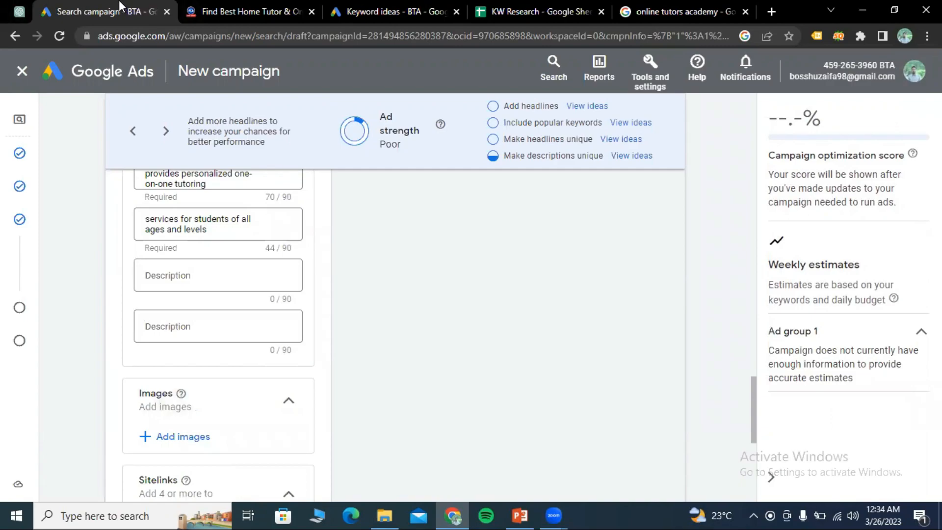
# Step: Switch to ChatGPT and copy Description 2's opening from "Say goodbye to traditional classrooms" through "education anytime, anywhere."
pyautogui.click(19, 10)
pyautogui.scroll(-1, 609, 350)
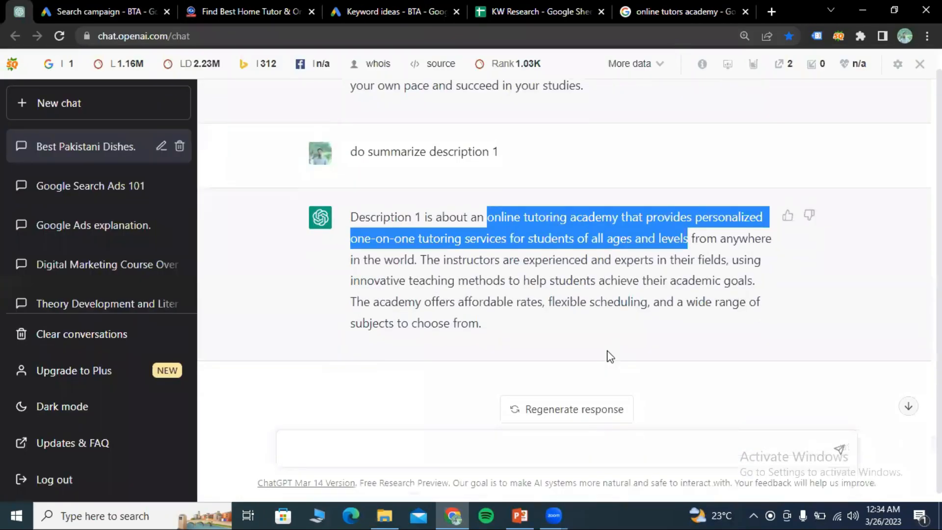
pyautogui.scroll(8, 608, 347)
pyautogui.scroll(-3, 409, 229)
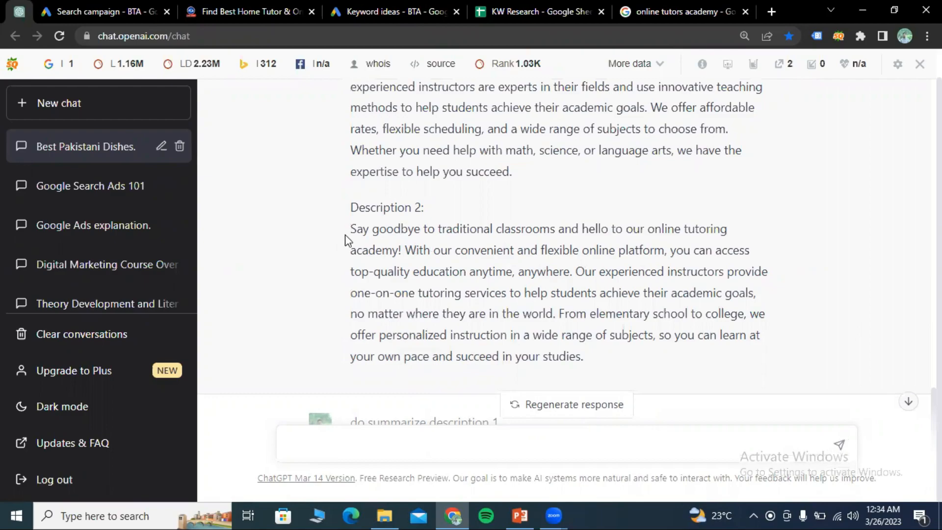
pyautogui.moveTo(350, 228); pyautogui.dragTo(575, 278)
pyautogui.hotkey('ctrl', 'c')
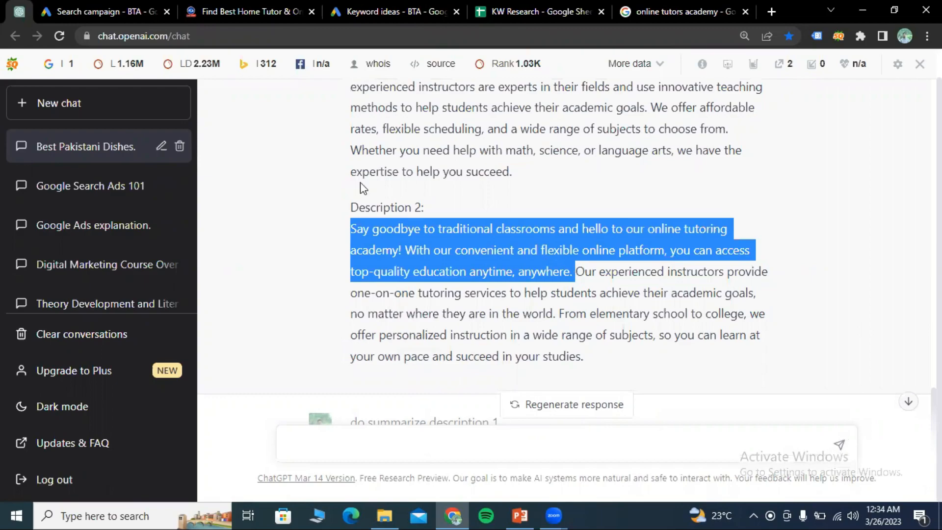
# Step: Return to the Google Ads draft and paste the copied Description 2 opening into the third ad description
pyautogui.click(111, 11)
pyautogui.click(183, 277)
pyautogui.hotkey('ctrl', 'v')
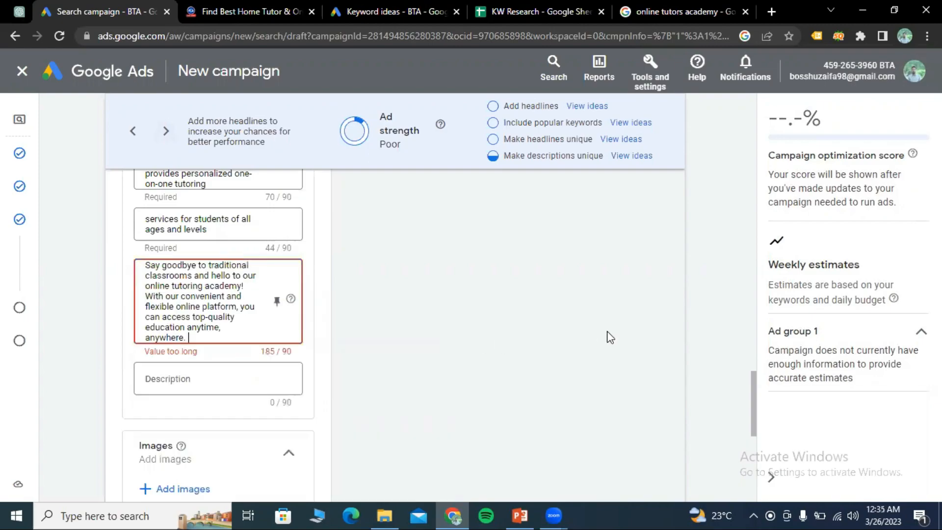
# Step: Move "and flexible online platform, you can access top-quality education anytime, anywhere." from the third description into the fourth
pyautogui.moveTo(227, 299); pyautogui.dragTo(213, 344)
pyautogui.hotkey('ctrl', 'c')
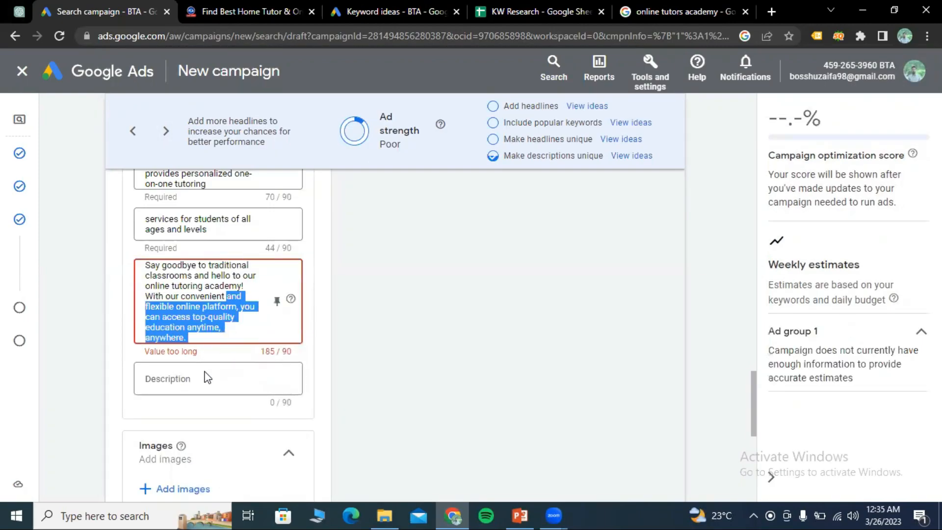
pyautogui.press('BackSpace')
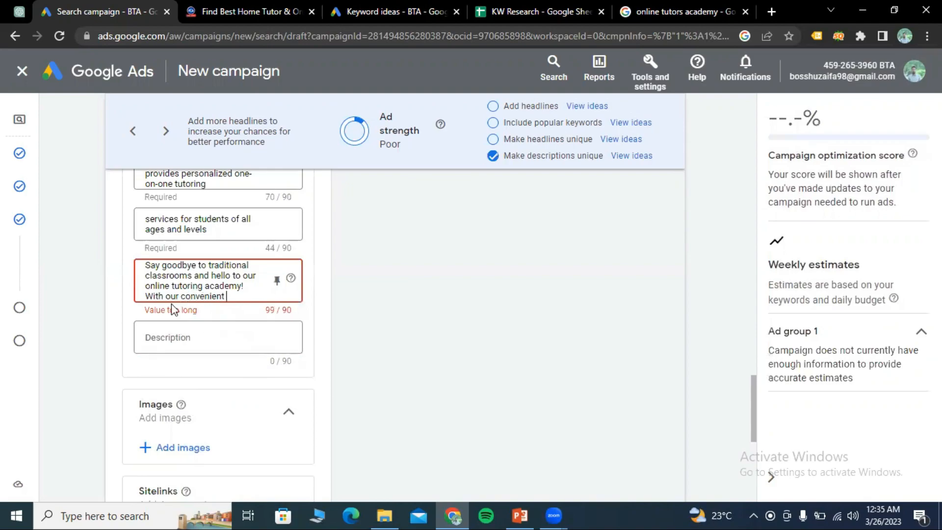
pyautogui.click(209, 336)
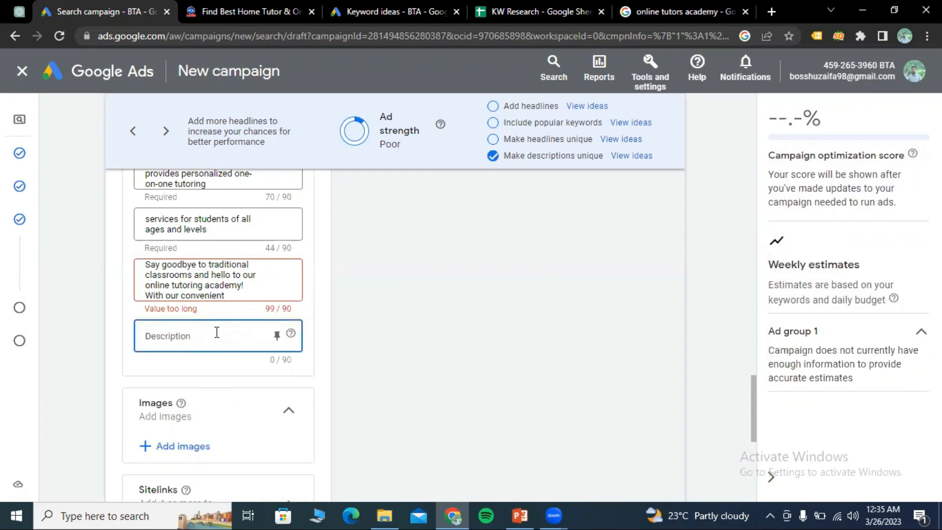
pyautogui.hotkey('ctrl', 'v')
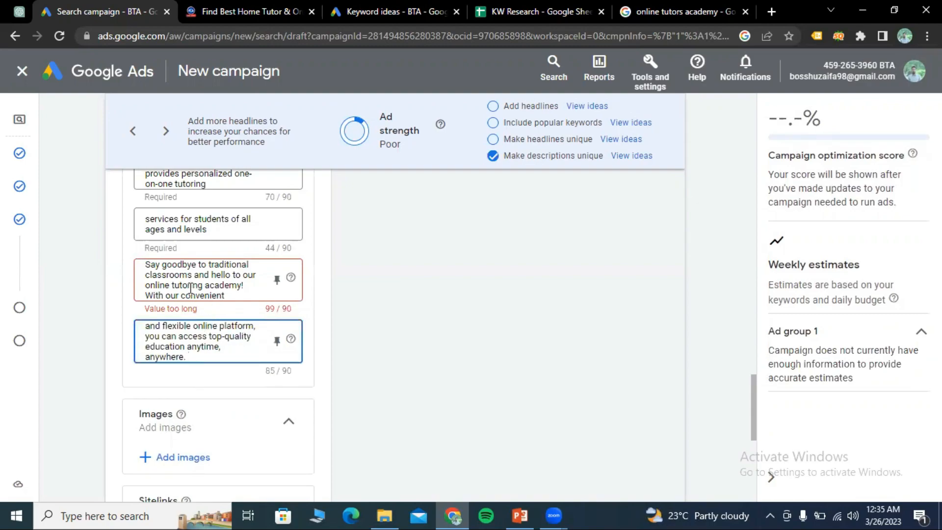
# Step: Move "our convenient" from the end of the third description to the start of the fourth
pyautogui.moveTo(152, 296); pyautogui.dragTo(226, 296)
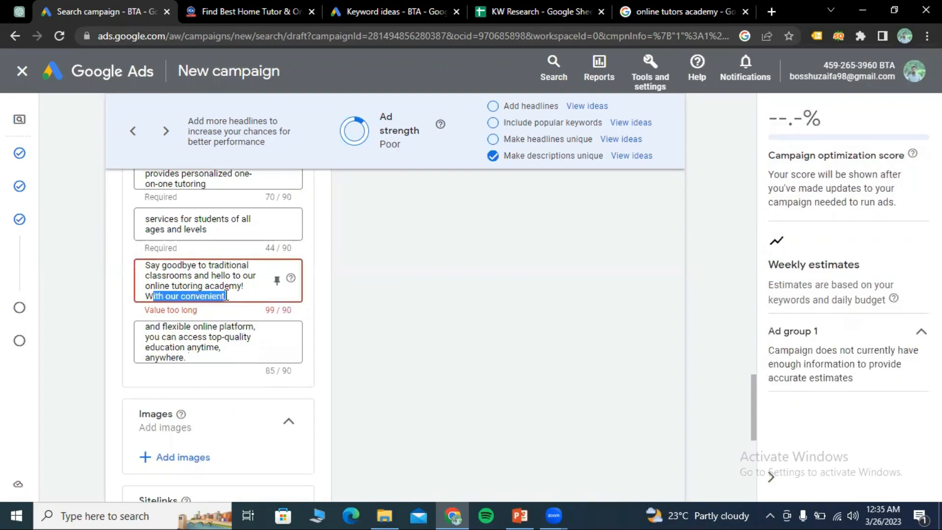
pyautogui.click(165, 296)
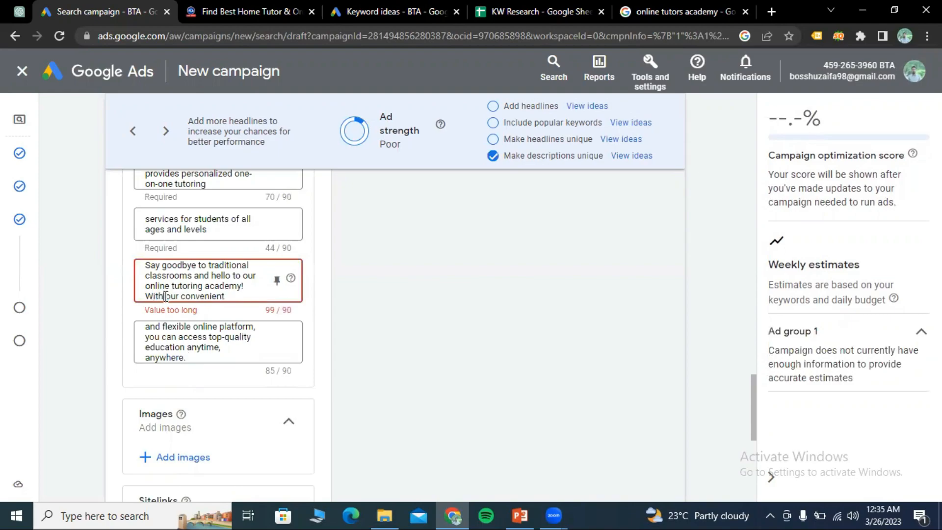
pyautogui.moveTo(166, 297); pyautogui.dragTo(238, 298)
pyautogui.hotkey('ctrl', 'c')
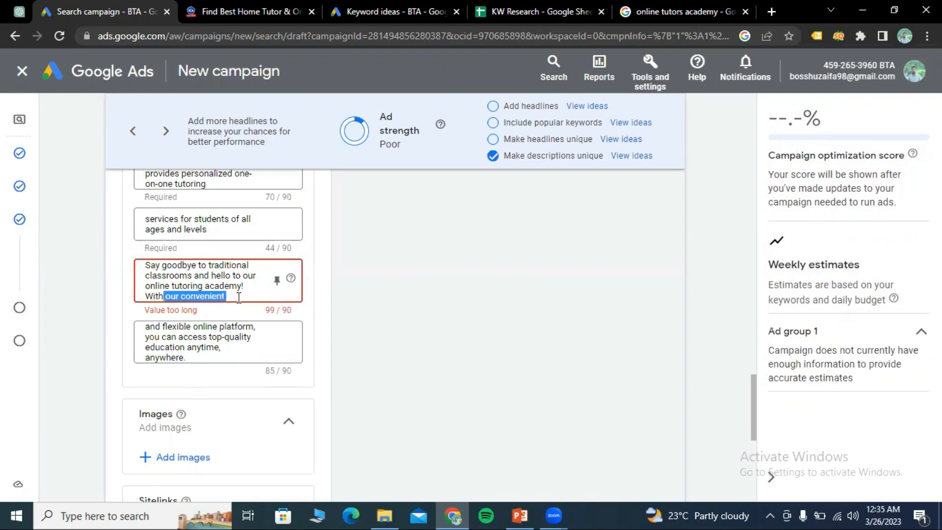
pyautogui.press('BackSpace')
pyautogui.click(146, 326)
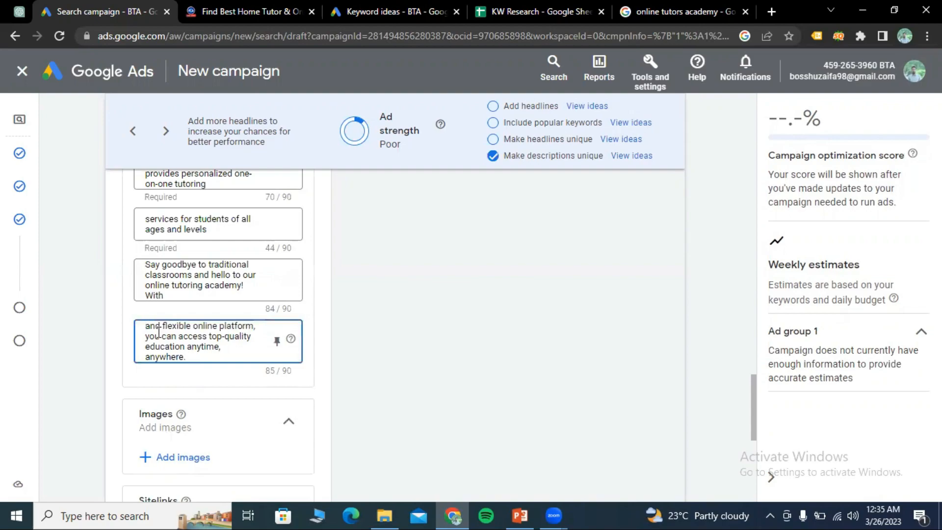
pyautogui.hotkey('ctrl', 'v')
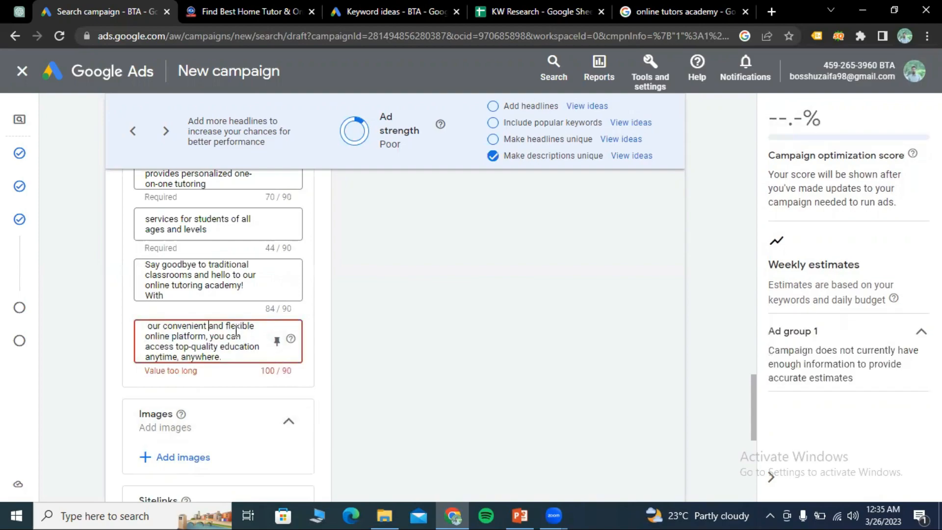
# Step: Delete "our convenient and" from the fourth description so its text starts with "flexible"
pyautogui.press('BackSpace')
pyautogui.press('BackSpace')
pyautogui.press('BackSpace')
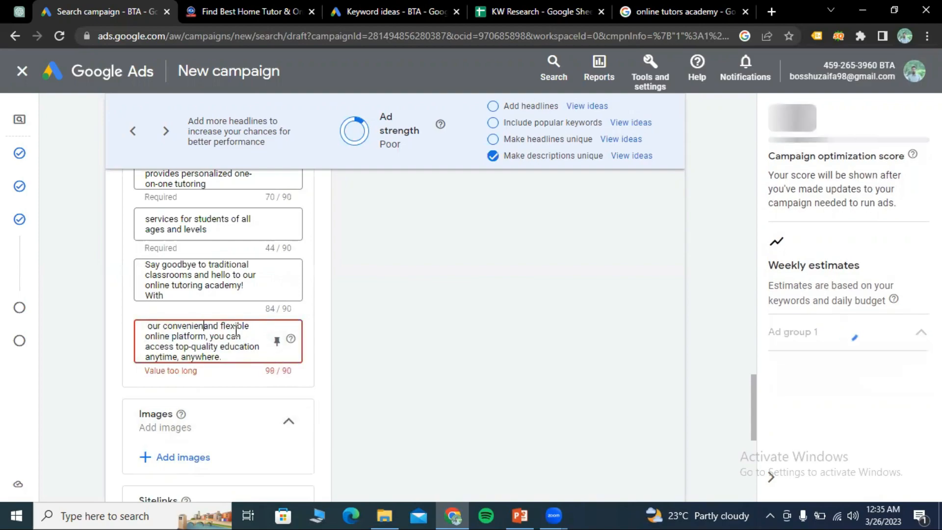
pyautogui.press('BackSpace')
pyautogui.press('BackSpace')
pyautogui.press('BackSpace')
pyautogui.press('BackSpace')
pyautogui.press('BackSpace')
pyautogui.press('BackSpace')
pyautogui.press('BackSpace')
pyautogui.press('BackSpace')
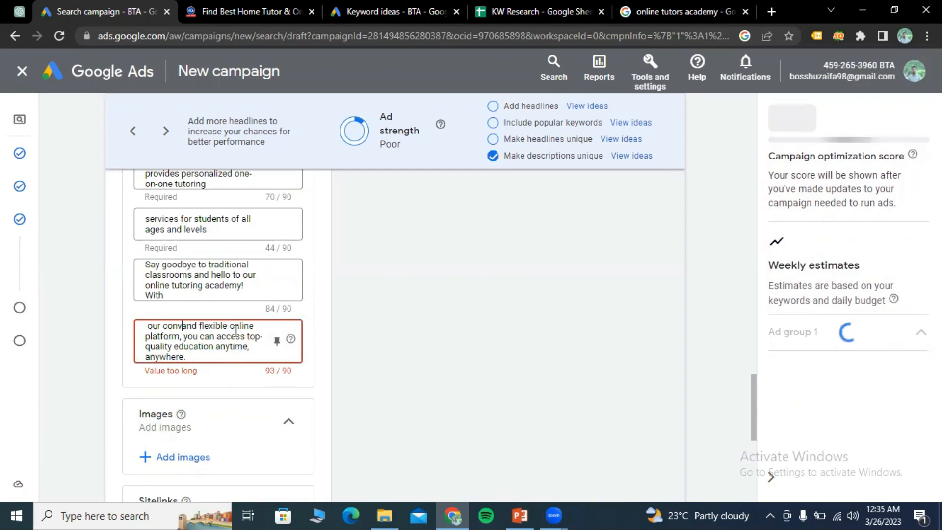
pyautogui.press('BackSpace')
pyautogui.press('BackSpace')
pyautogui.press('Right')
pyautogui.press('Right')
pyautogui.press('Right')
pyautogui.press('Right')
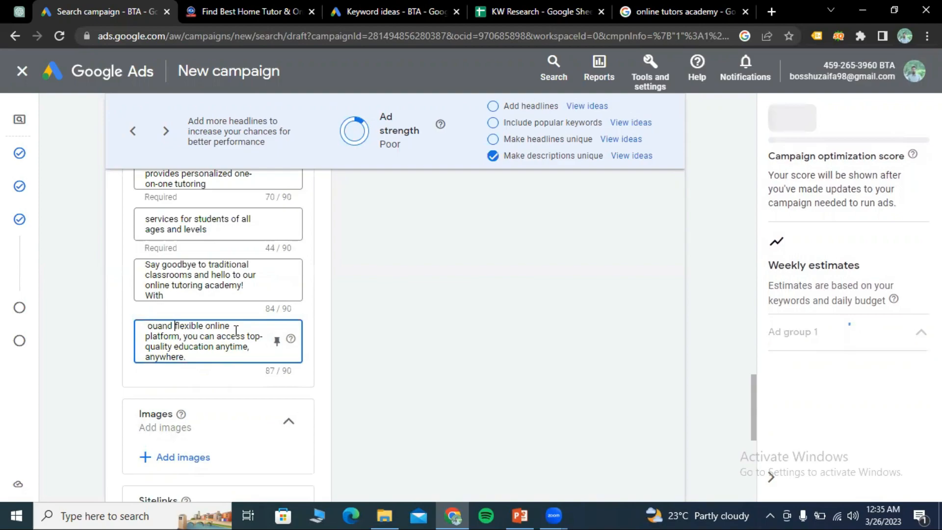
pyautogui.press('BackSpace')
pyautogui.press('BackSpace')
pyautogui.press('BackSpace')
pyautogui.press('BackSpace')
pyautogui.press('BackSpace')
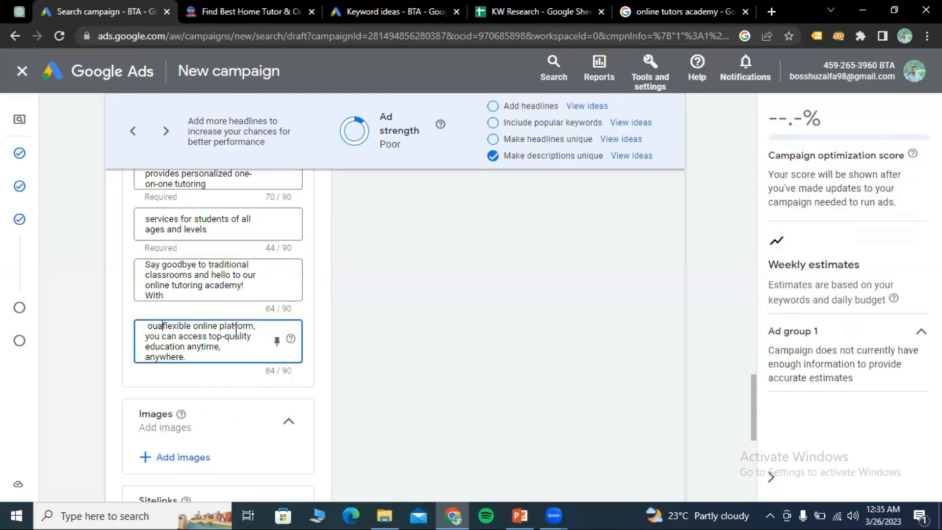
pyautogui.press('BackSpace')
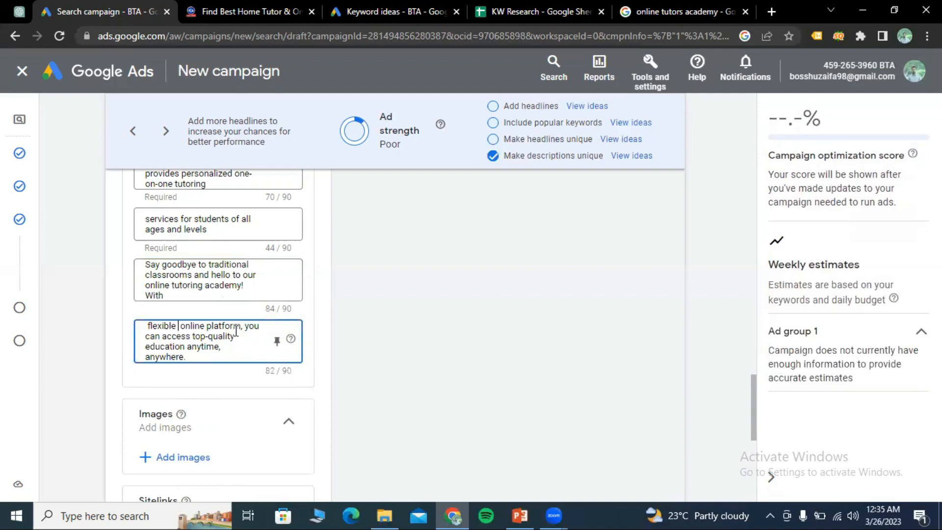
# Step: Insert "time and" after "flexible" in the fourth description
pyautogui.write('timming')
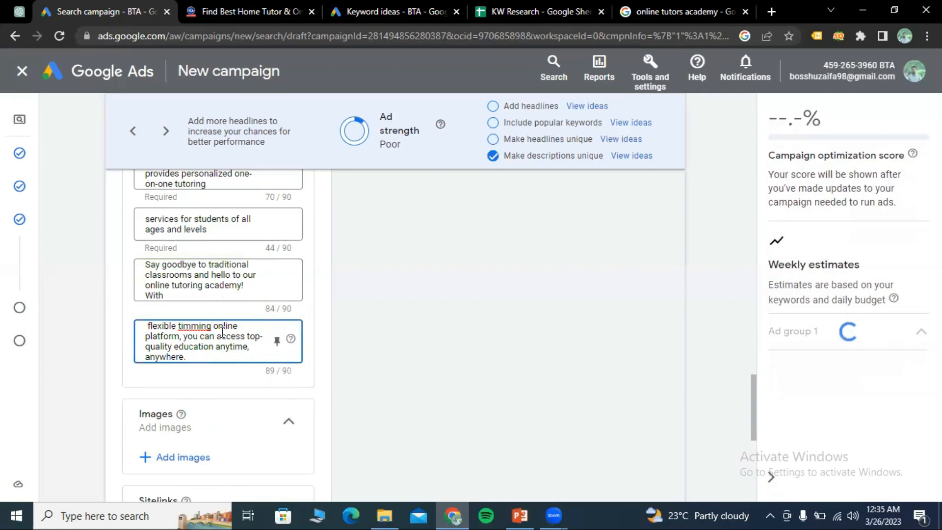
pyautogui.rightClick(188, 326)
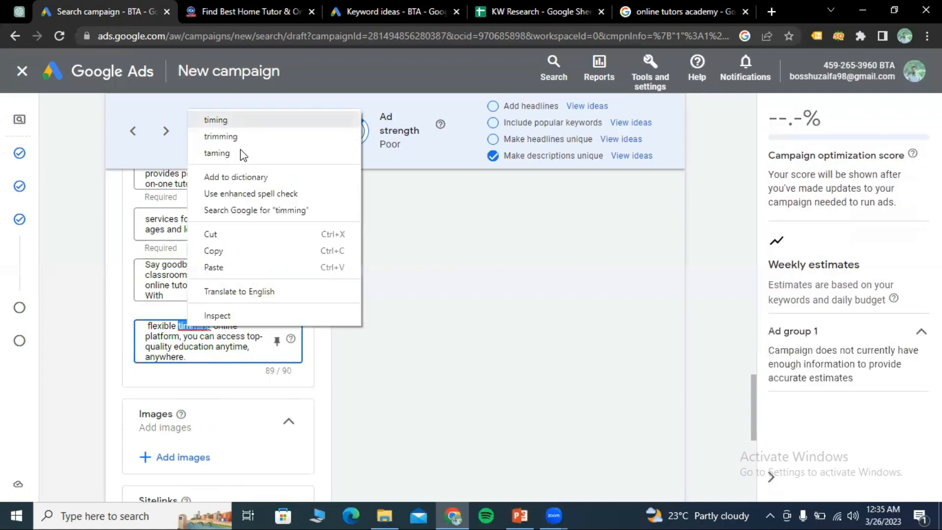
pyautogui.click(457, 388)
pyautogui.click(212, 325)
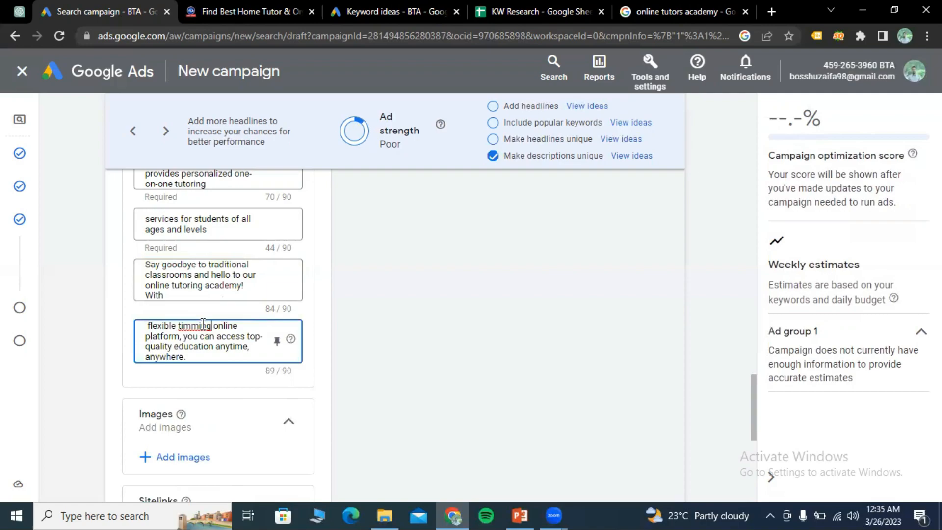
pyautogui.press('BackSpace')
pyautogui.press('BackSpace')
pyautogui.press('BackSpace')
pyautogui.press('BackSpace')
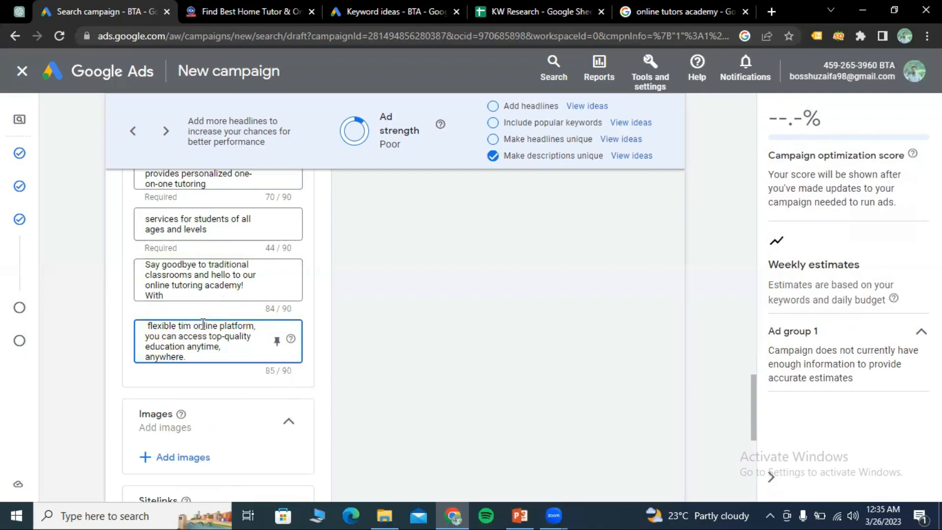
pyautogui.write('e and')
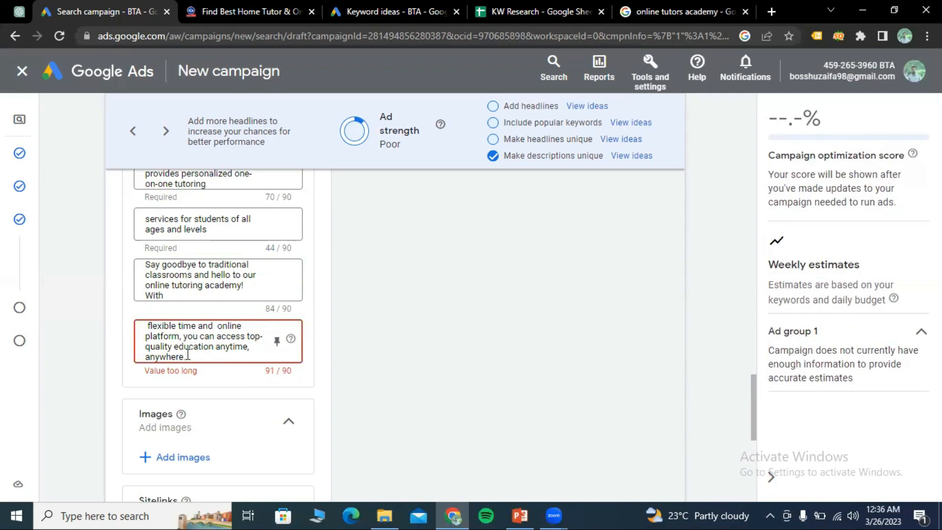
# Step: Shorten the fourth description by removing "anywhere" so it ends with "top-quality education anytime."
pyautogui.press('BackSpace')
pyautogui.press('BackSpace')
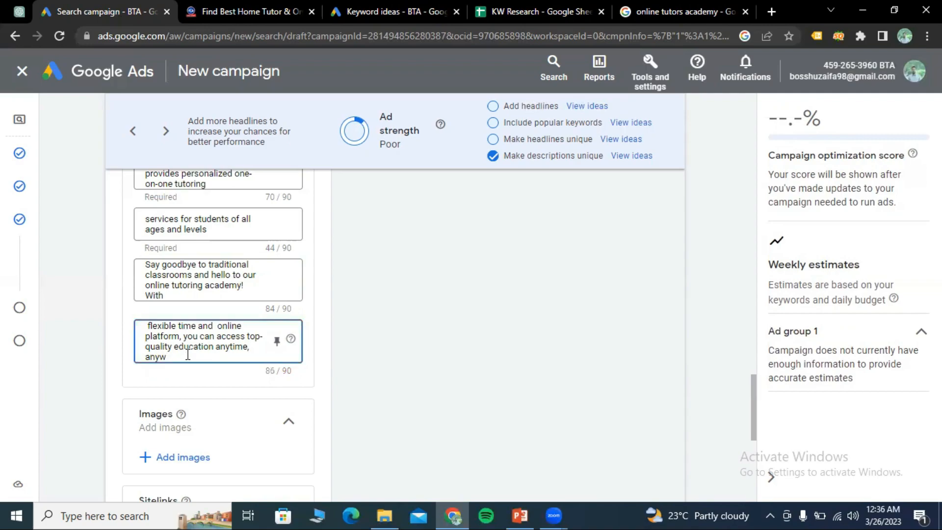
pyautogui.press('BackSpace')
pyautogui.press('BackSpace')
pyautogui.press('BackSpace')
pyautogui.press('BackSpace')
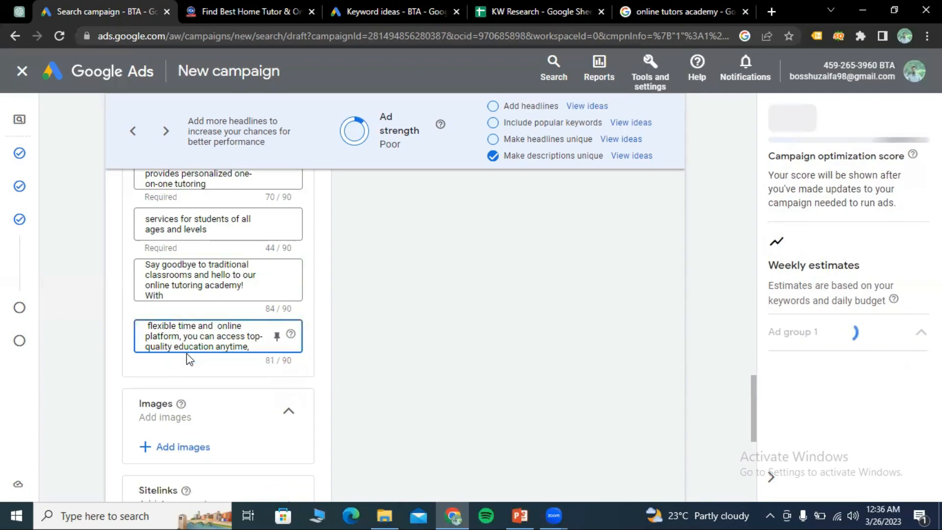
pyautogui.press('BackSpace')
pyautogui.write('.')
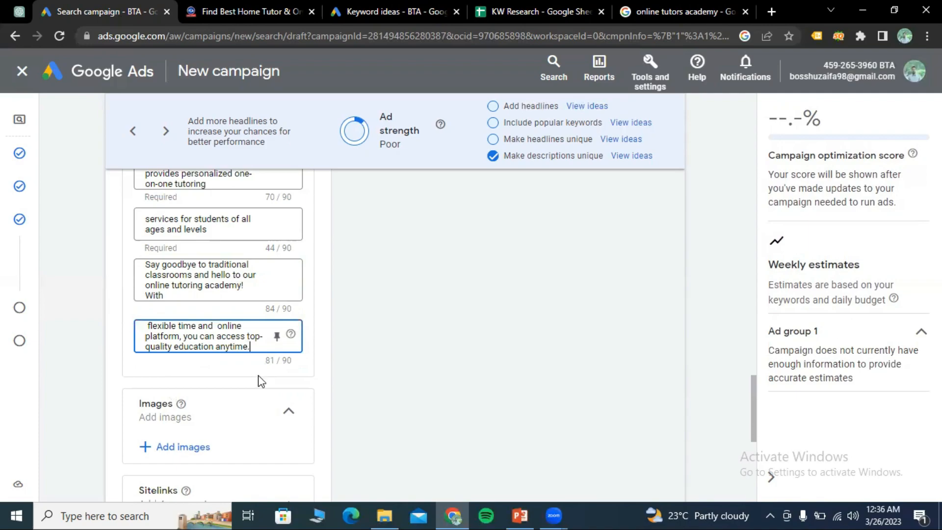
# Step: Review the ad's headlines, the headline suggestions with top keywords, and the four descriptions
pyautogui.scroll(4, 261, 368)
pyautogui.scroll(10, 244, 364)
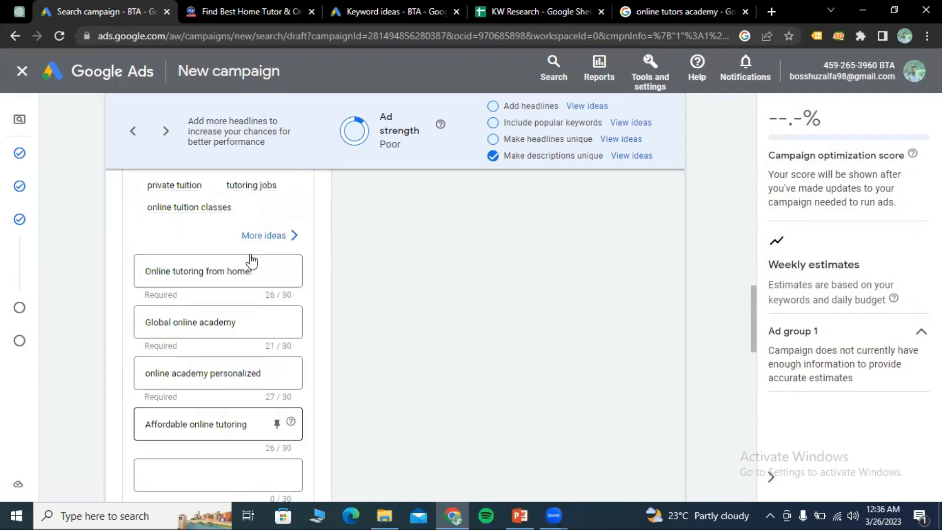
pyautogui.scroll(-8, 238, 267)
pyautogui.scroll(7, 297, 337)
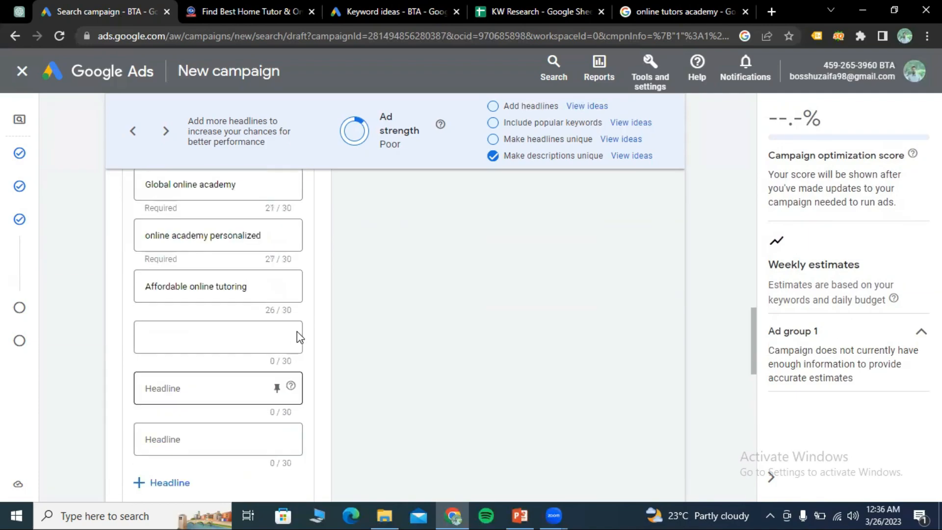
pyautogui.scroll(2, 219, 294)
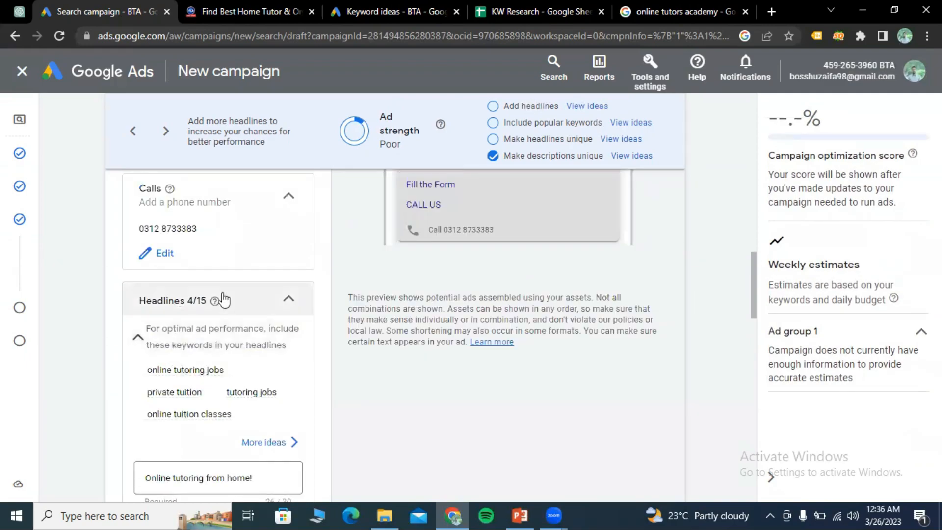
pyautogui.scroll(-2, 225, 407)
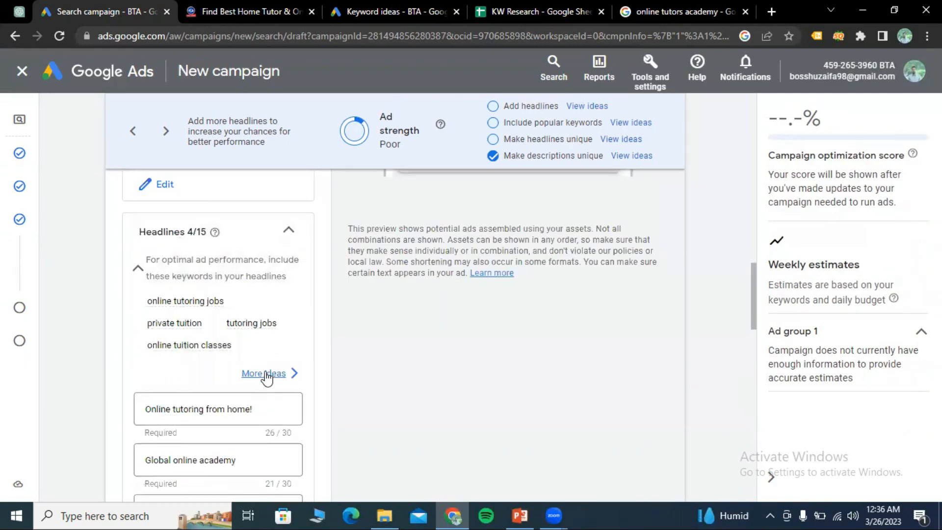
pyautogui.click(263, 373)
pyautogui.scroll(-2, 545, 353)
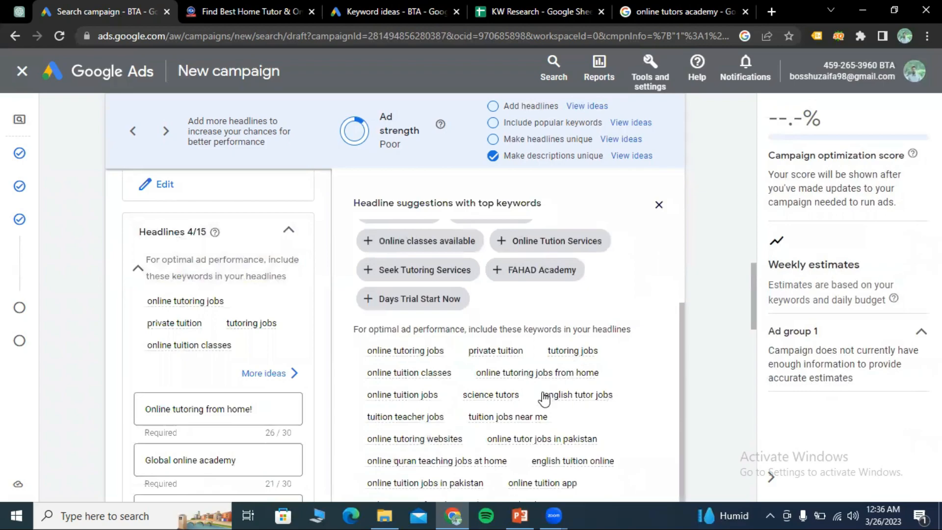
pyautogui.scroll(-3, 540, 383)
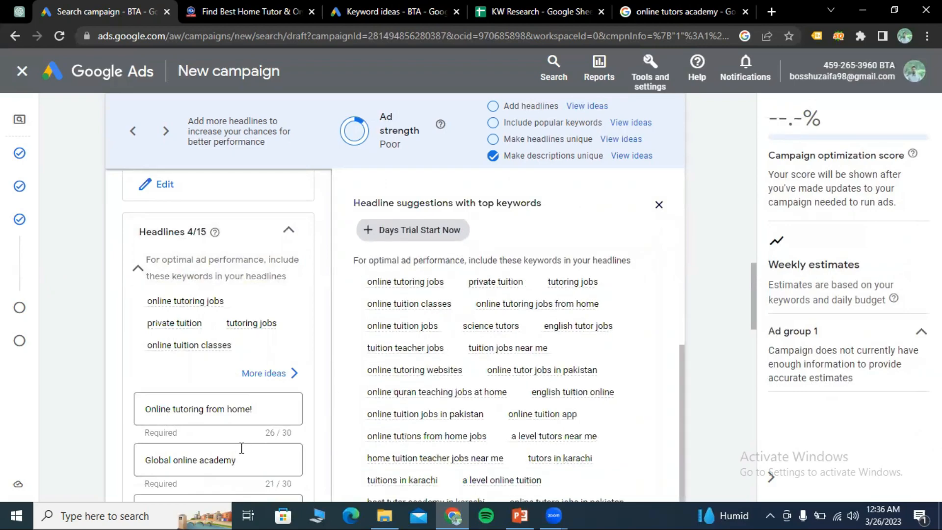
pyautogui.click(659, 205)
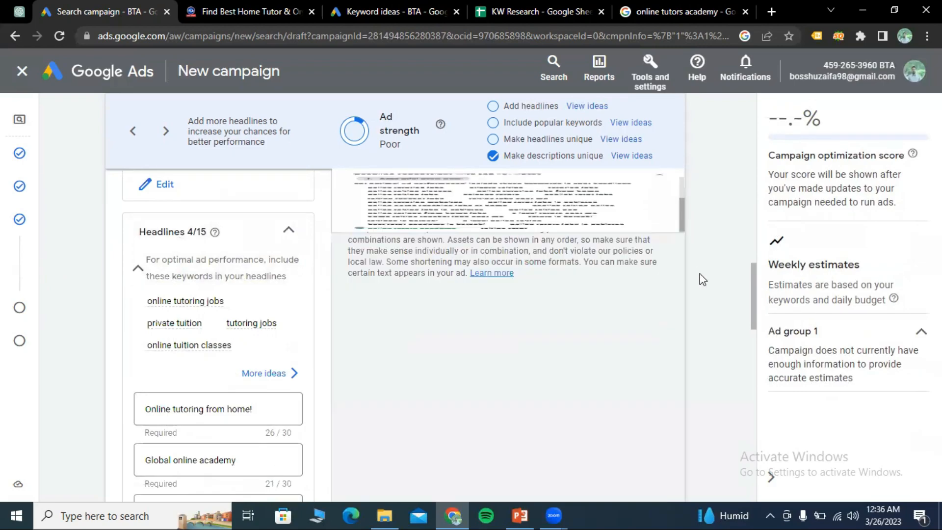
pyautogui.scroll(-8, 633, 319)
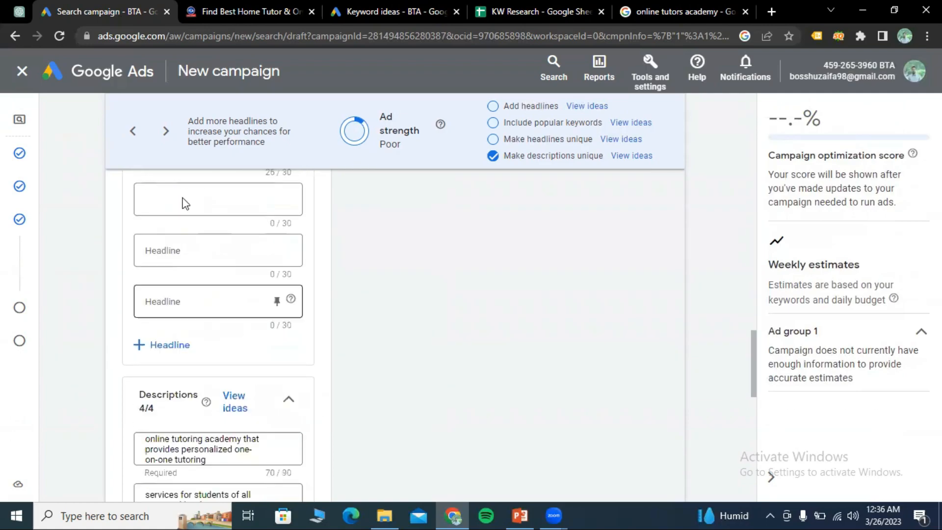
pyautogui.scroll(-3, 211, 243)
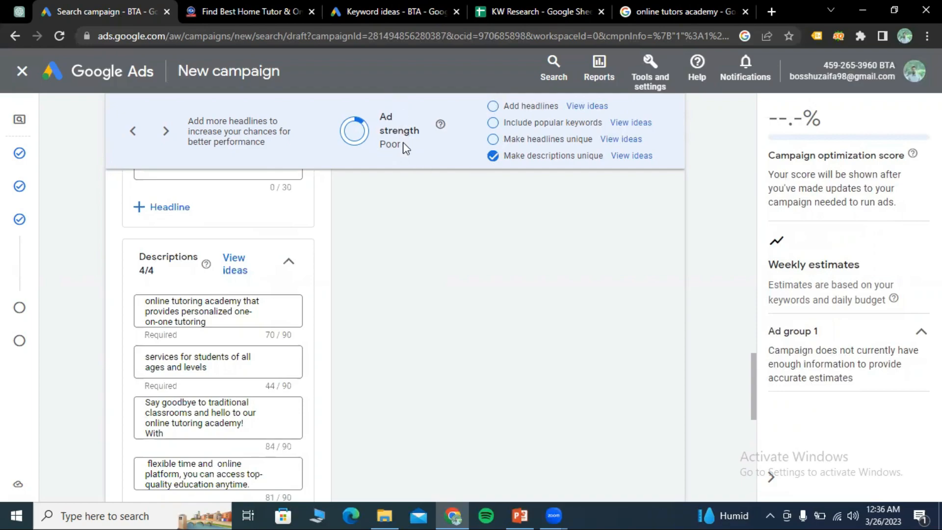
pyautogui.scroll(-3, 311, 221)
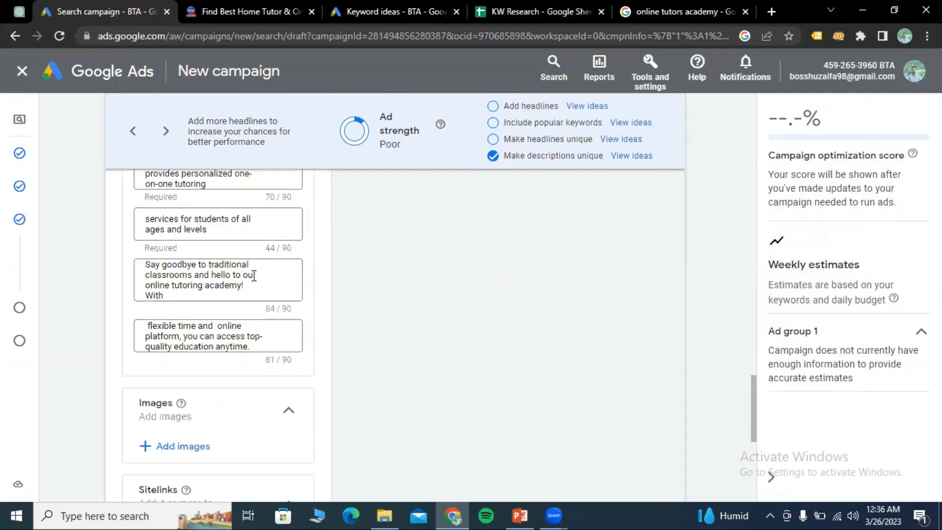
# Step: Add the existing square Bright Tutor Academy image to the campaign and apply the selection
pyautogui.scroll(-3, 260, 297)
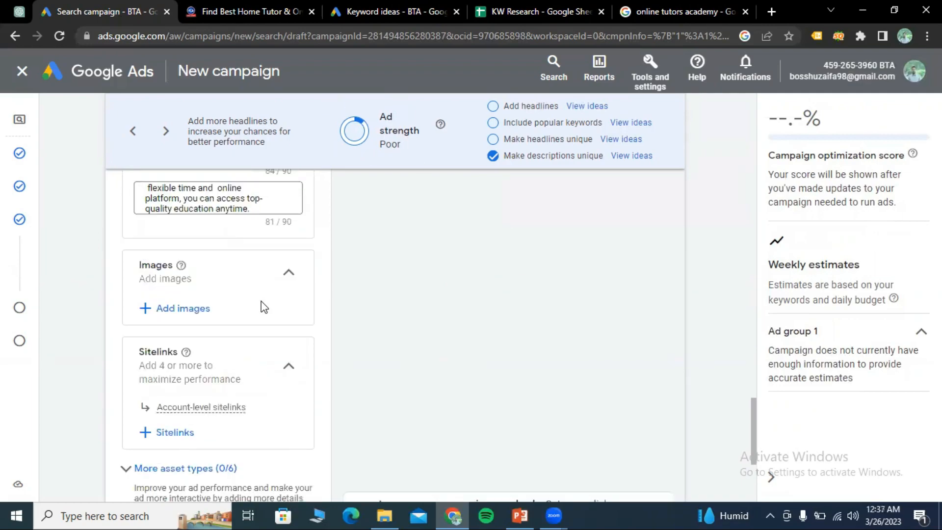
pyautogui.click(194, 314)
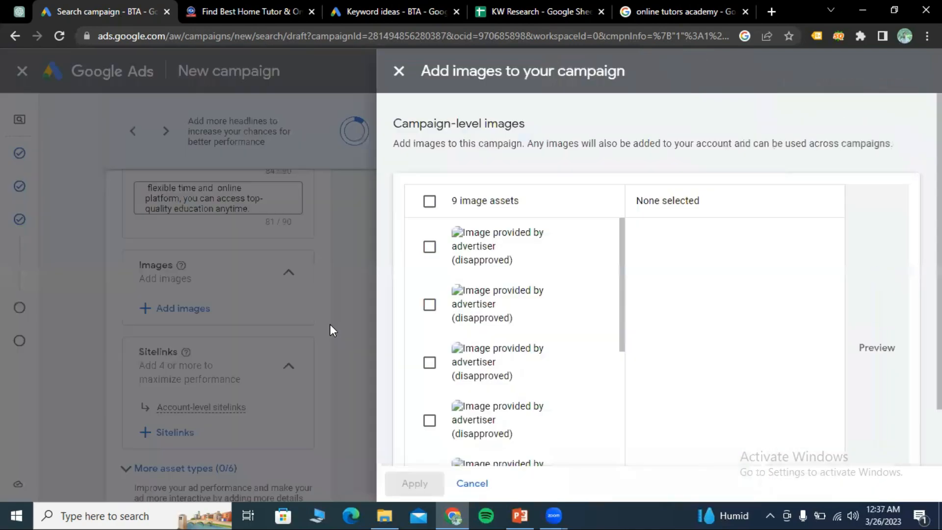
pyautogui.scroll(-5, 557, 338)
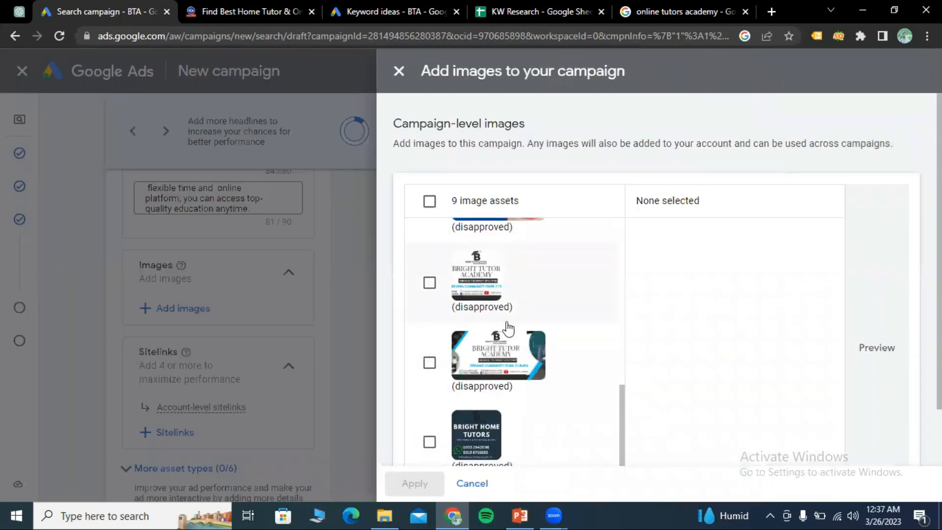
pyautogui.scroll(-2, 434, 326)
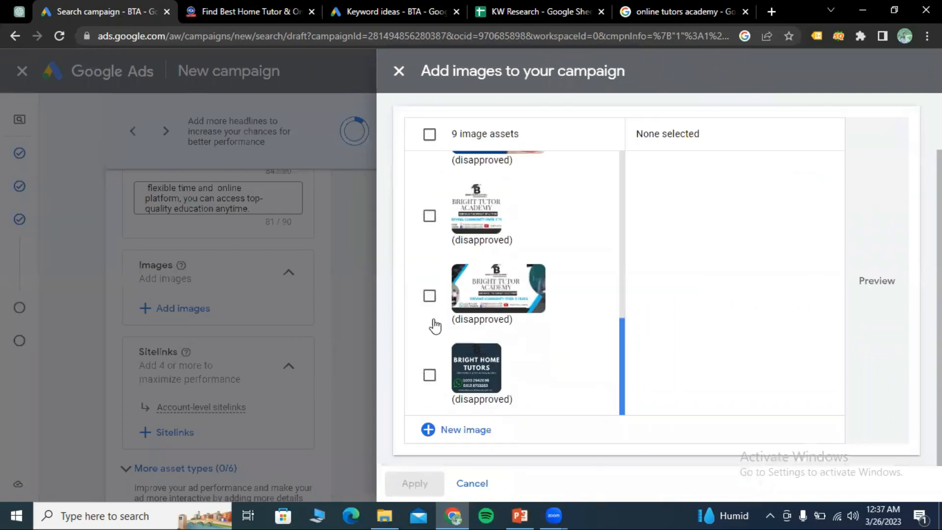
pyautogui.click(467, 227)
pyautogui.scroll(3, 558, 290)
pyautogui.scroll(-3, 560, 291)
pyautogui.scroll(5, 560, 293)
pyautogui.scroll(1, 560, 292)
pyautogui.scroll(-9, 551, 298)
pyautogui.scroll(3, 539, 314)
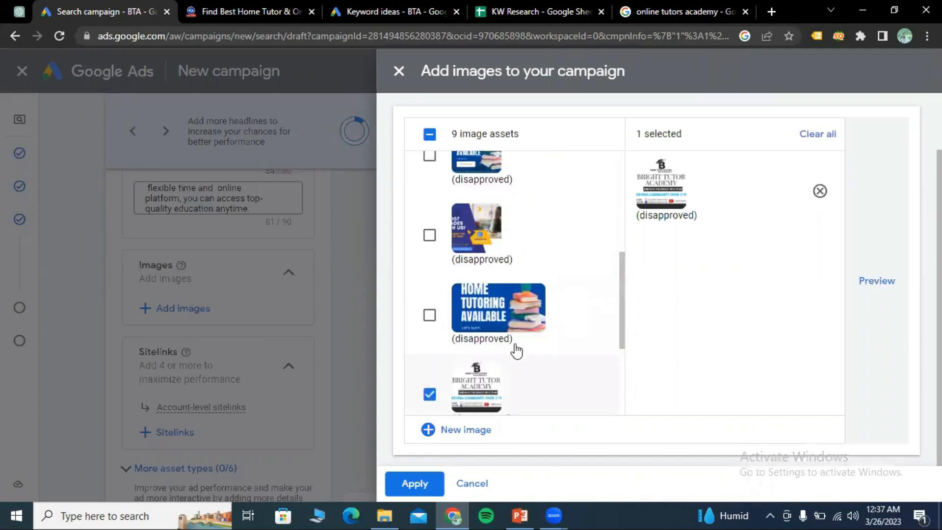
pyautogui.click(423, 481)
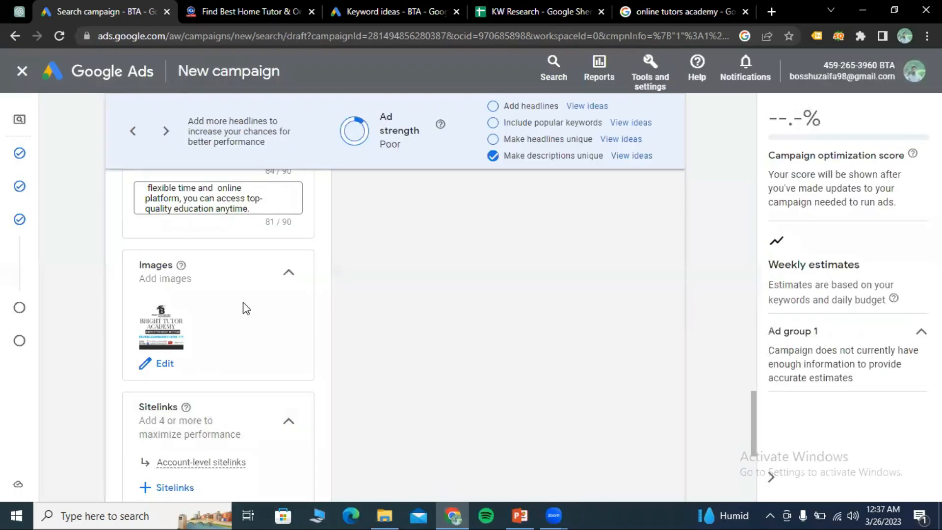
pyautogui.scroll(-4, 246, 309)
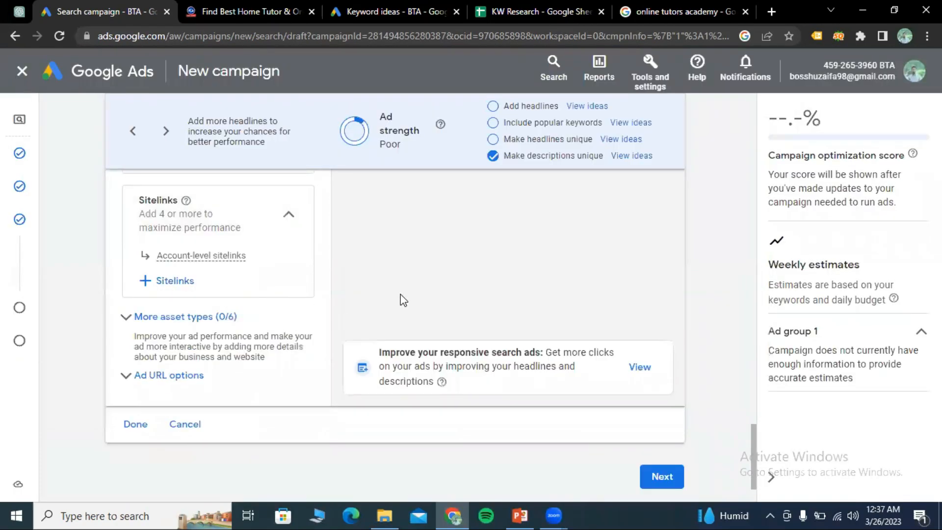
# Step: Open the campaign's sitelink selection and look through the existing Google results for "online tutors academy" for sitelink examples
pyautogui.click(186, 283)
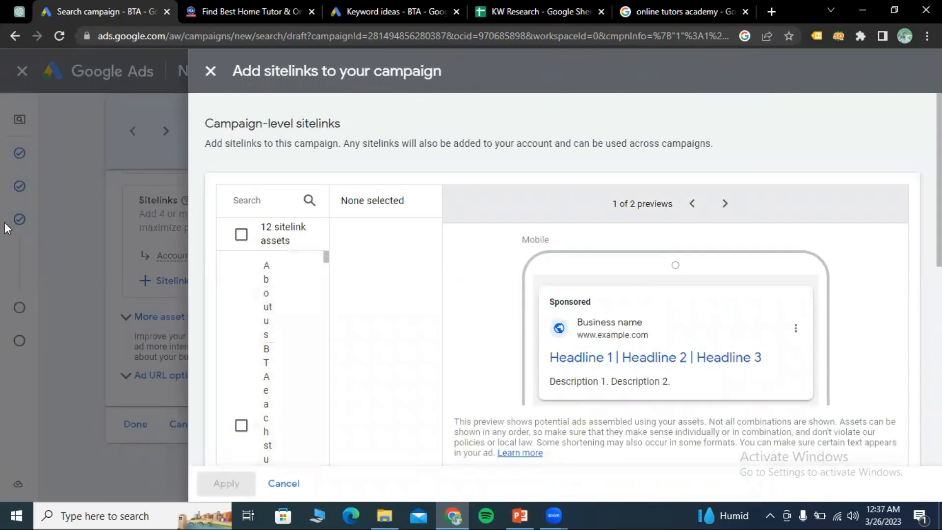
pyautogui.click(667, 13)
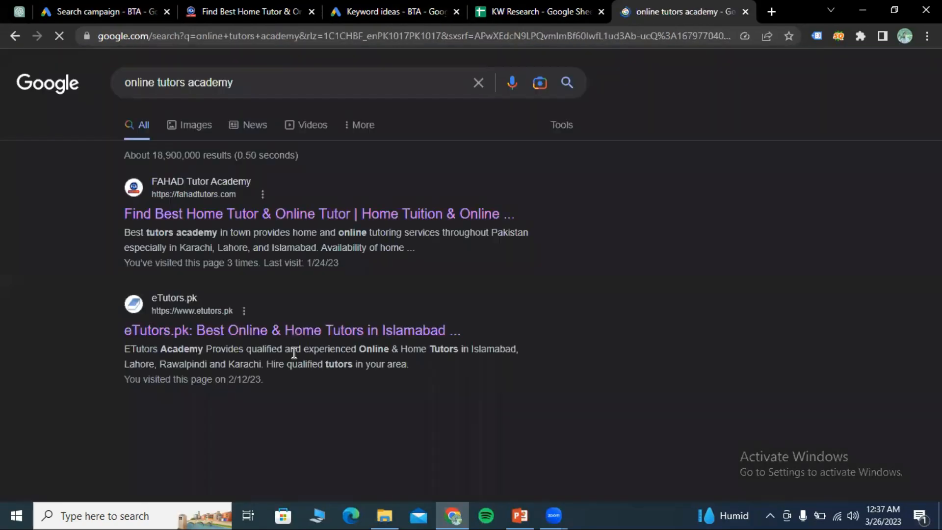
pyautogui.scroll(-4, 270, 282)
pyautogui.scroll(-5, 271, 282)
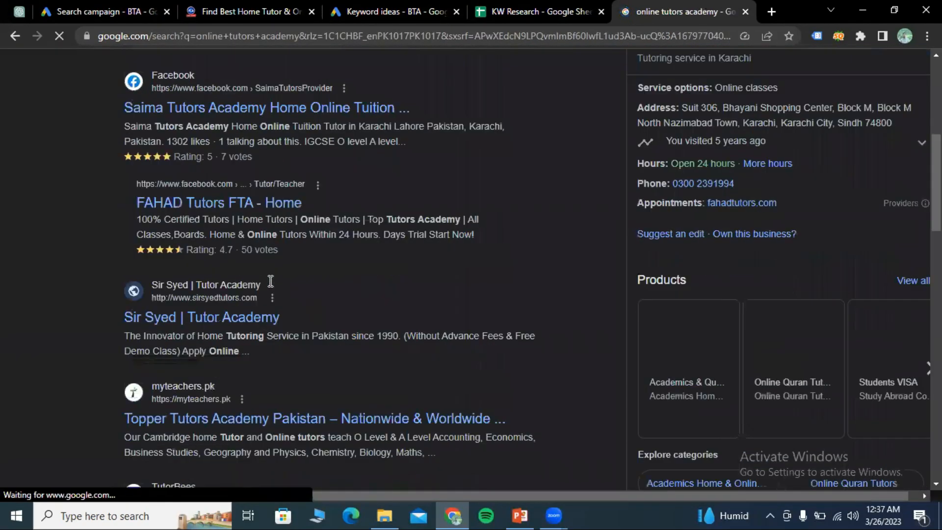
pyautogui.scroll(-15, 277, 285)
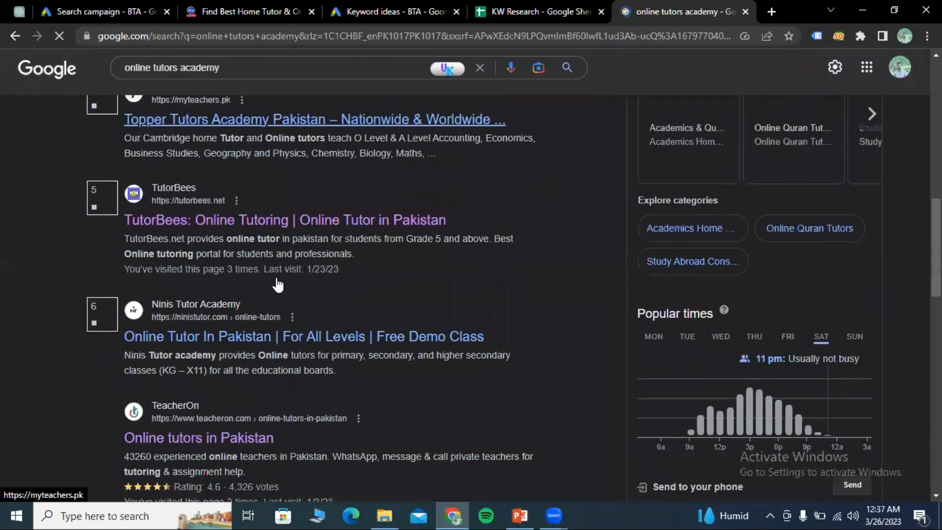
pyautogui.scroll(-4, 277, 285)
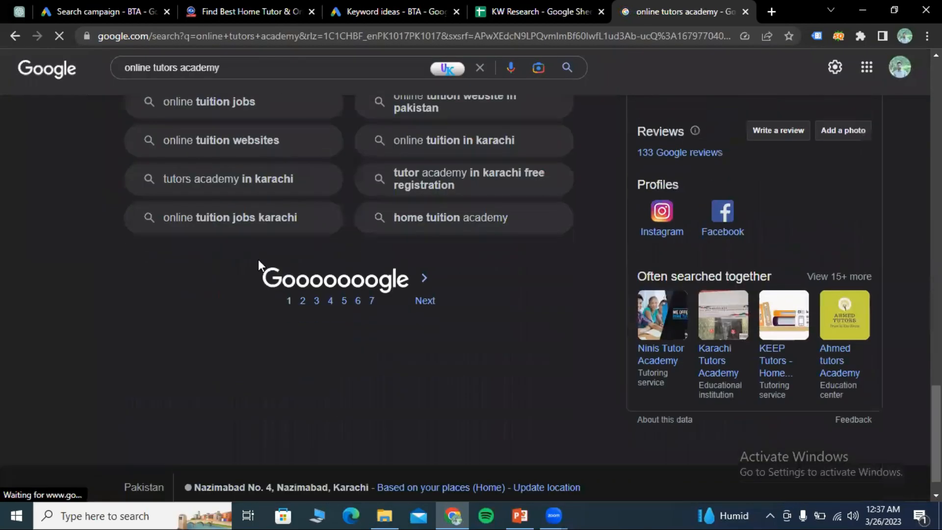
pyautogui.scroll(20, 258, 270)
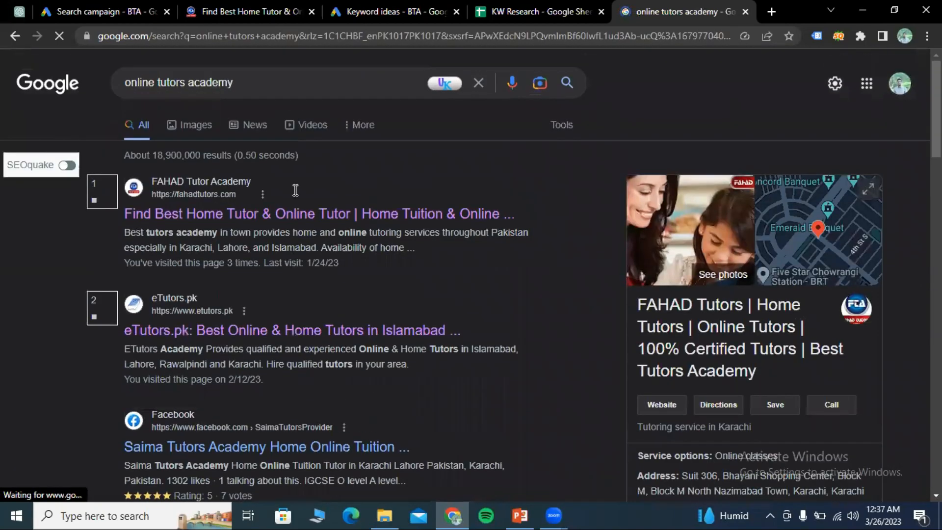
# Step: Search Google for "online academy" and look through the results for sitelink examples
pyautogui.click(244, 82)
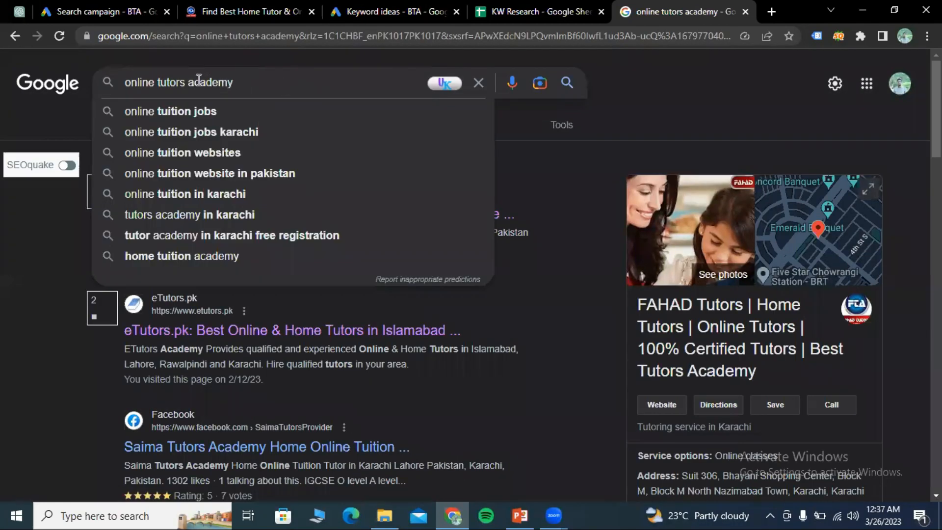
pyautogui.press('BackSpace')
pyautogui.press('BackSpace')
pyautogui.press('BackSpace')
pyautogui.press('BackSpace')
pyautogui.press('BackSpace')
pyautogui.press('BackSpace')
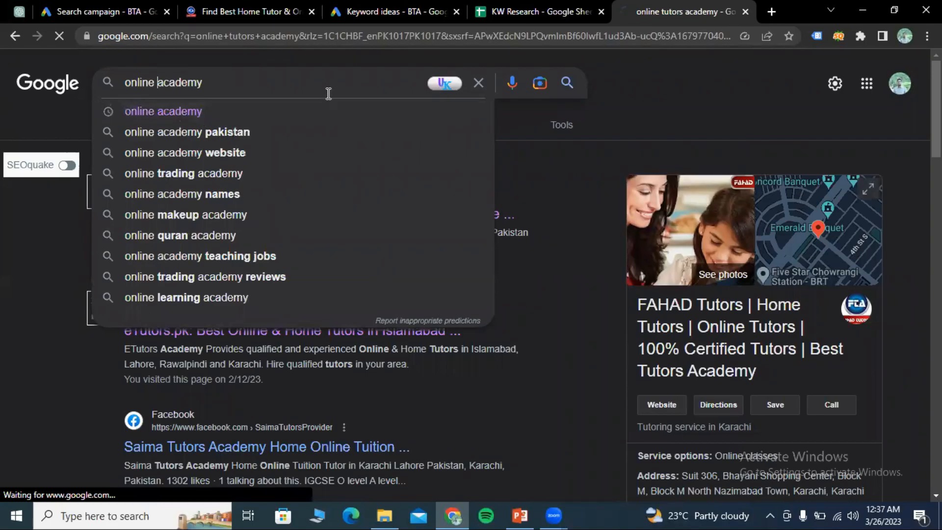
pyautogui.press('Return')
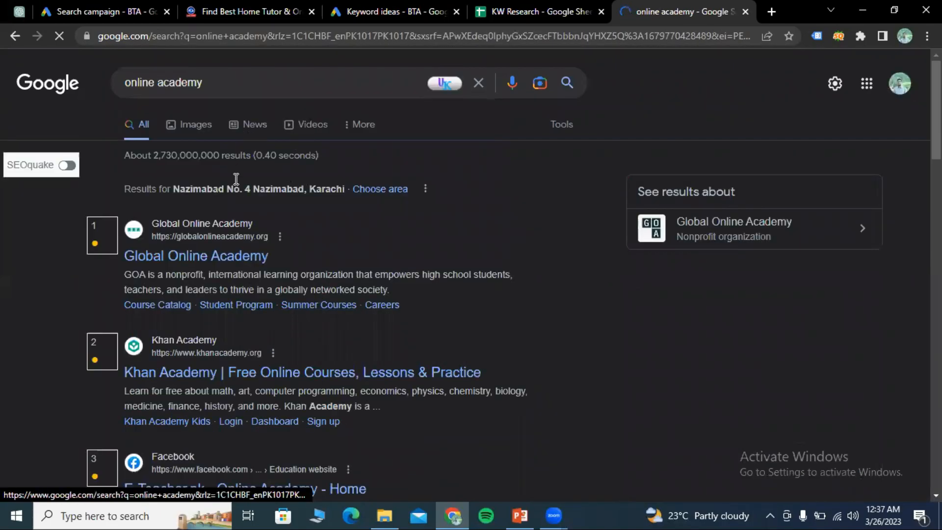
pyautogui.scroll(-9, 269, 248)
pyautogui.scroll(-4, 268, 246)
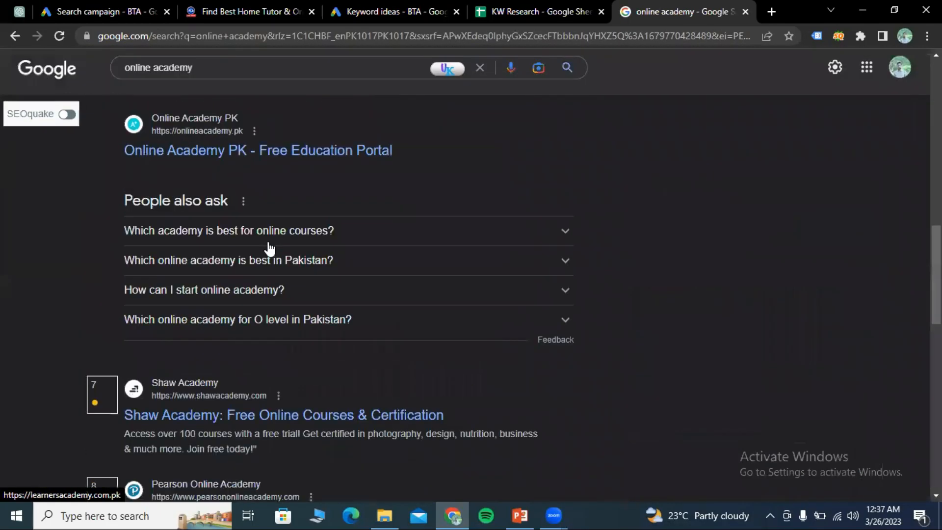
pyautogui.scroll(7, 235, 185)
pyautogui.scroll(5, 213, 65)
# Step: Search Google for "online tutors"
pyautogui.click(214, 73)
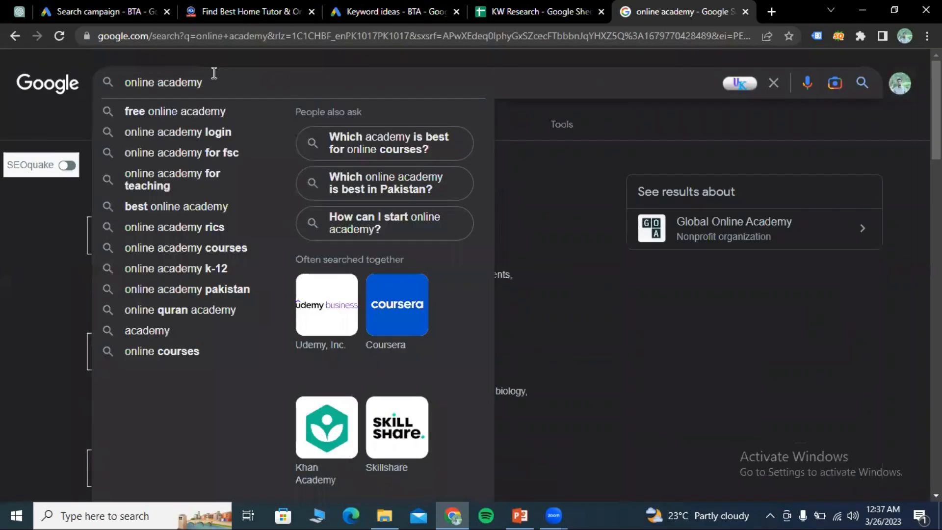
pyautogui.press('BackSpace')
pyautogui.press('BackSpace')
pyautogui.press('BackSpace')
pyautogui.press('BackSpace')
pyautogui.press('BackSpace')
pyautogui.press('BackSpace')
pyautogui.write('tutors')
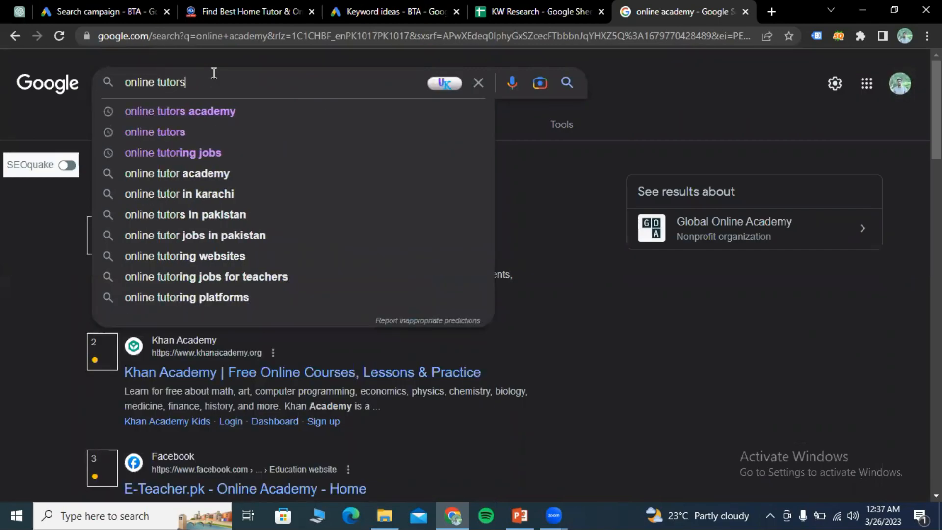
pyautogui.press('Return')
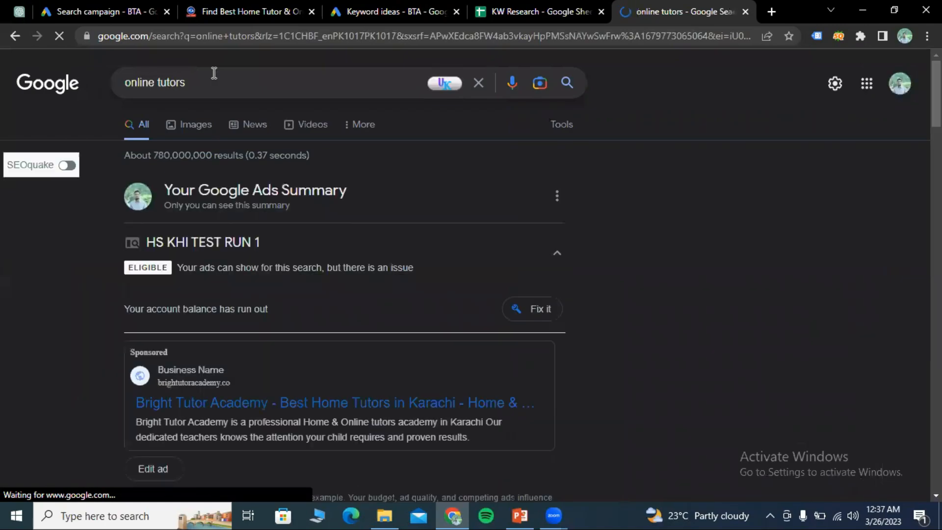
# Step: Examine the sponsored tutoring ad with its sitelinks and the organic listings in the "online tutors" results
pyautogui.scroll(-3, 274, 169)
pyautogui.scroll(-7, 271, 376)
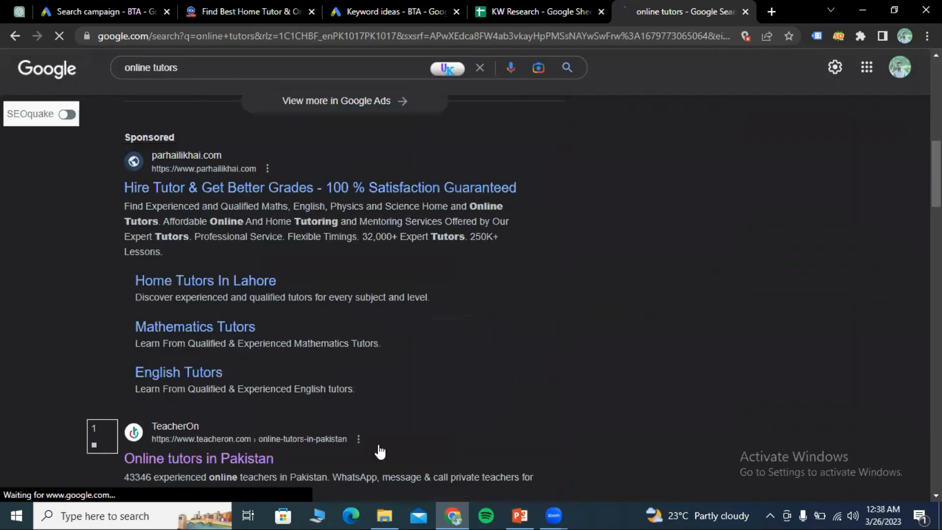
pyautogui.scroll(-10, 530, 290)
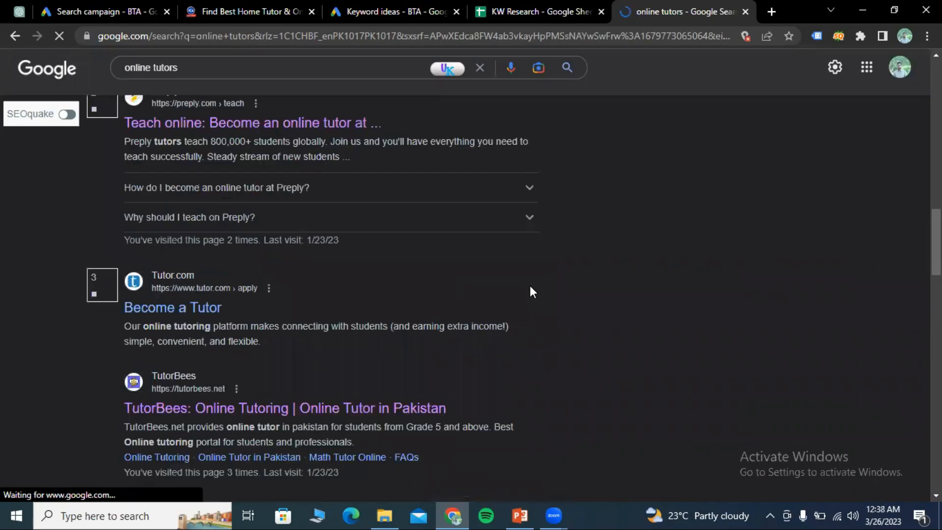
pyautogui.scroll(3, 530, 290)
pyautogui.scroll(-5, 530, 290)
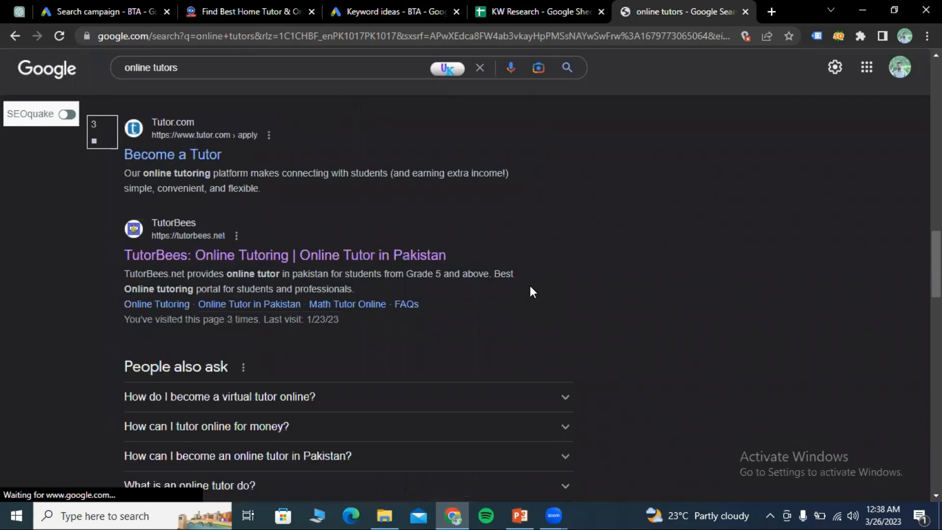
pyautogui.scroll(-13, 531, 291)
pyautogui.scroll(-1, 530, 292)
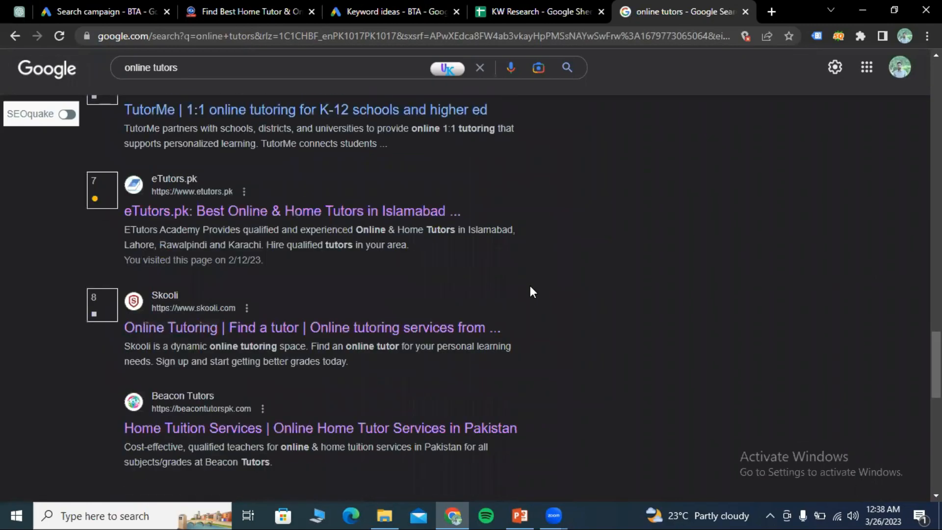
pyautogui.scroll(-12, 551, 285)
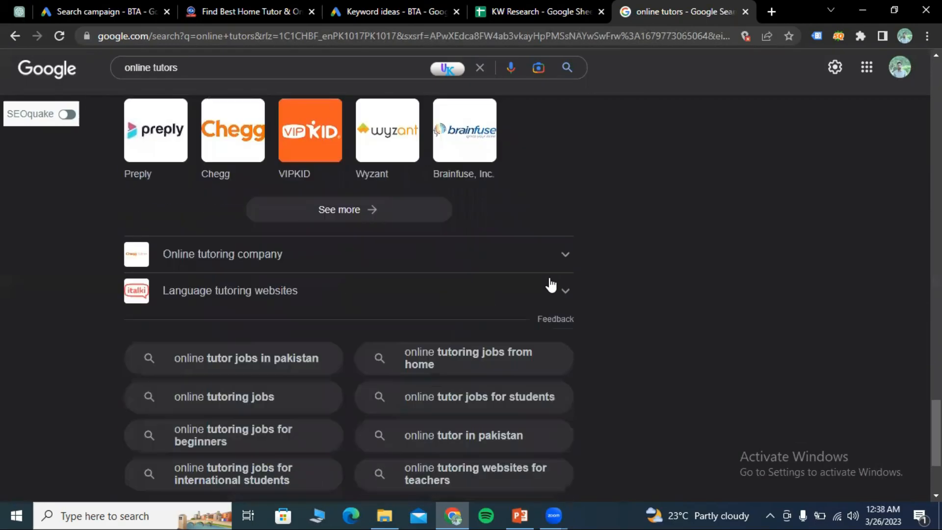
pyautogui.scroll(20, 550, 285)
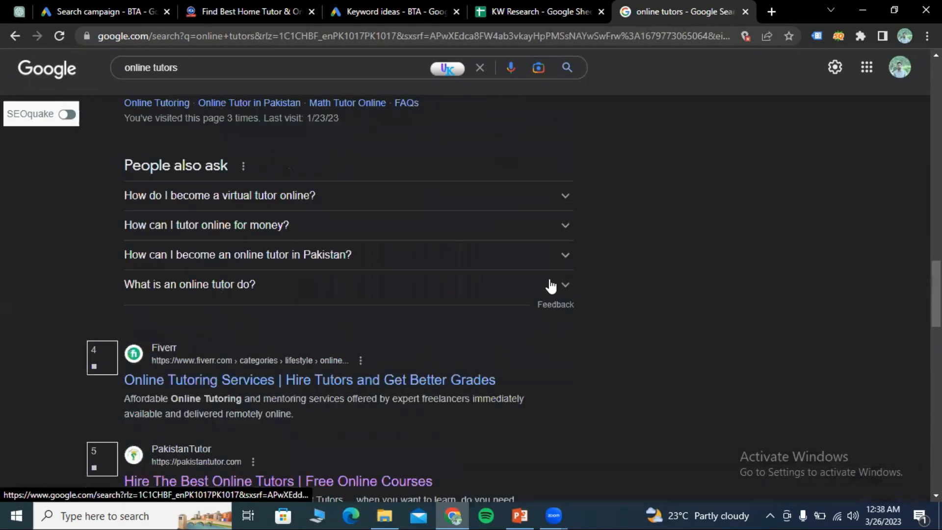
pyautogui.scroll(15, 550, 285)
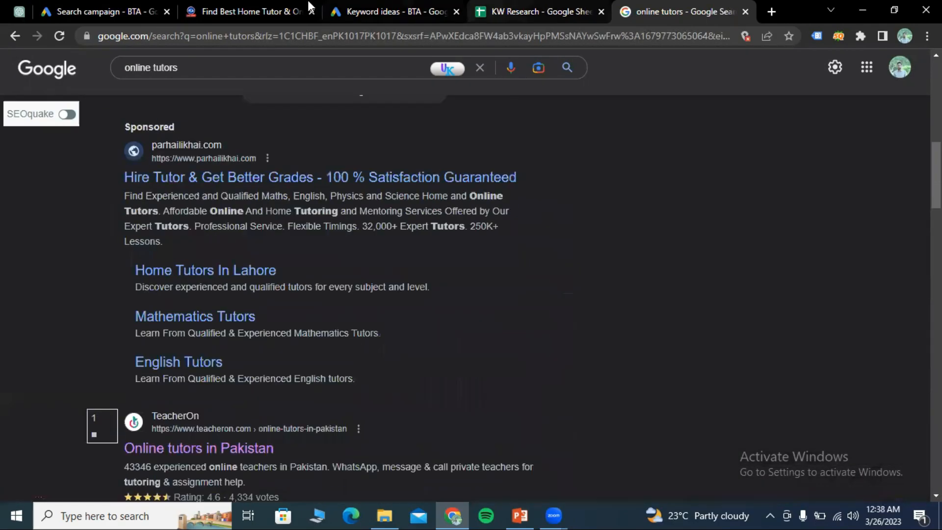
# Step: Return to the Google Ads campaign draft and select the existing "About us" sitelink for the campaign
pyautogui.click(85, 4)
pyautogui.click(19, 11)
pyautogui.click(68, 8)
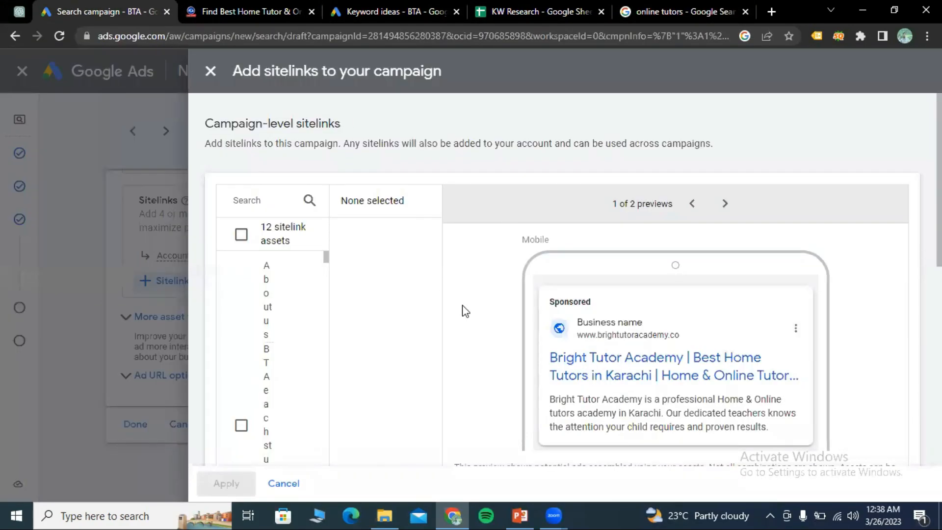
pyautogui.scroll(-3, 550, 378)
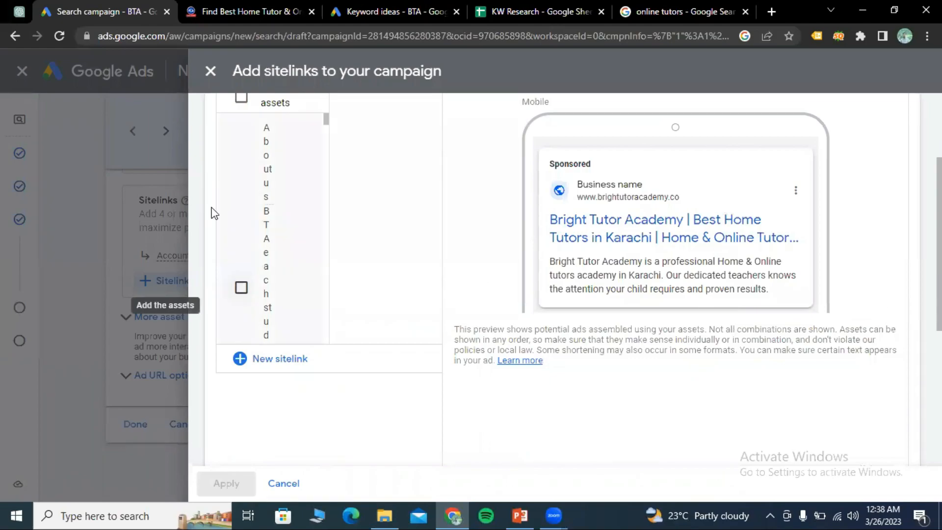
pyautogui.click(241, 288)
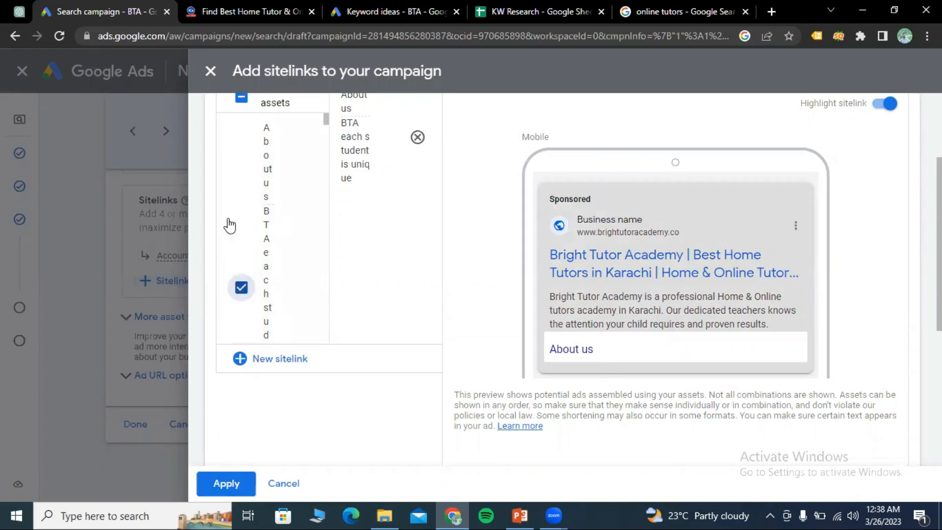
# Step: Open the new sitelink form, review its text, description and final URL fields, and leave without saving the sitelink changes
pyautogui.click(277, 359)
pyautogui.scroll(5, 330, 237)
pyautogui.scroll(10, 313, 195)
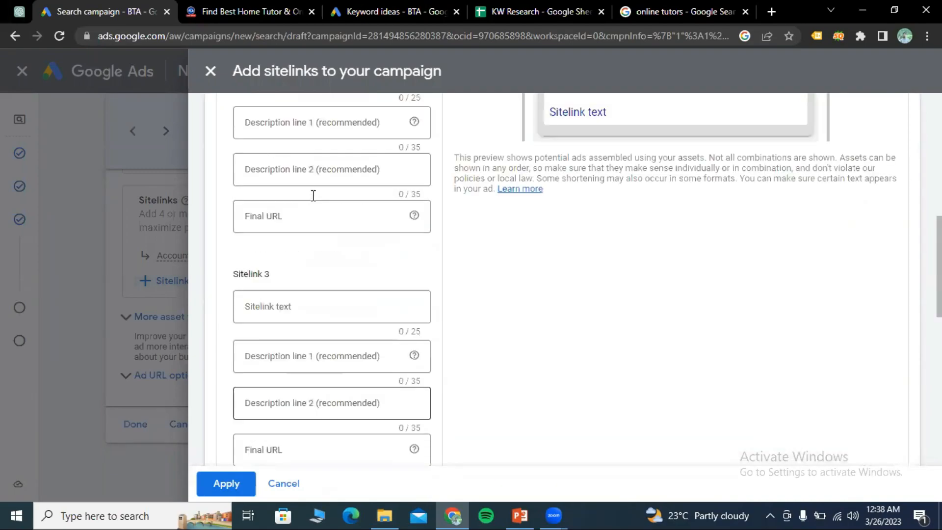
pyautogui.scroll(2, 330, 228)
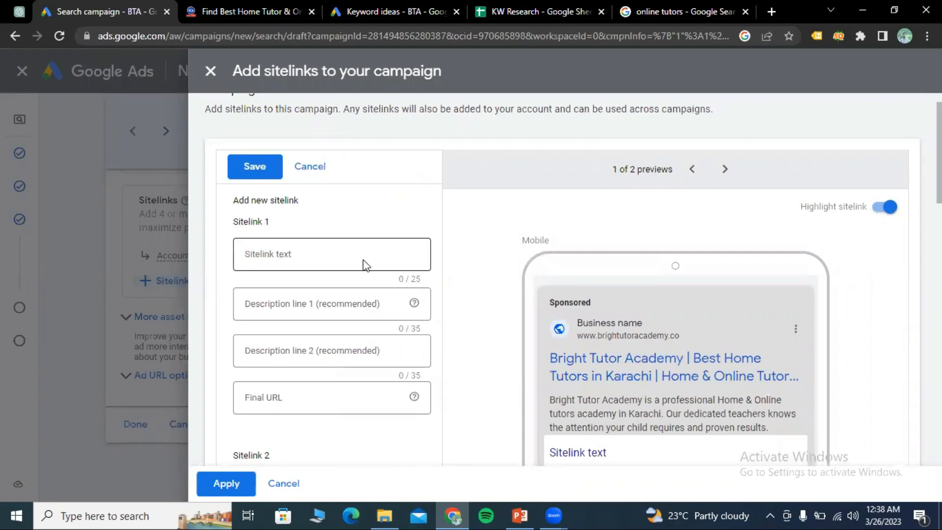
pyautogui.scroll(-5, 358, 271)
pyautogui.scroll(3, 286, 219)
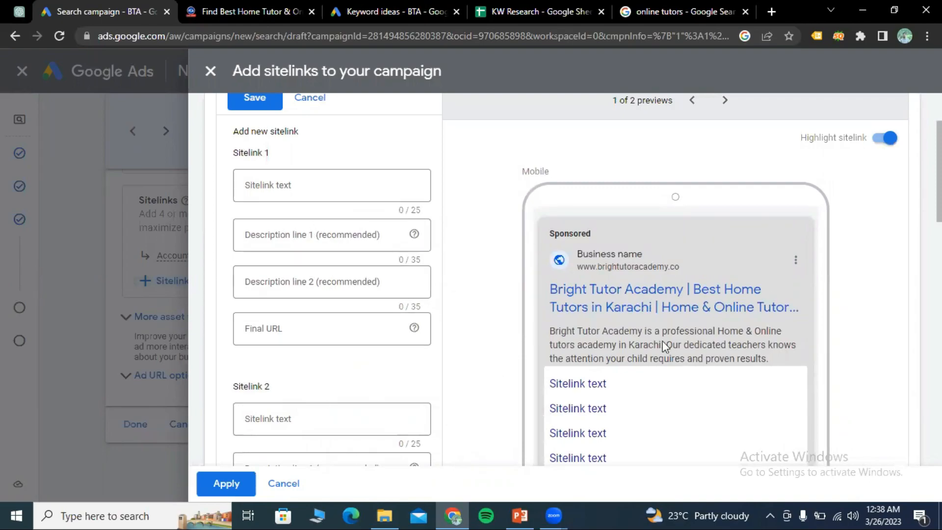
pyautogui.click(266, 484)
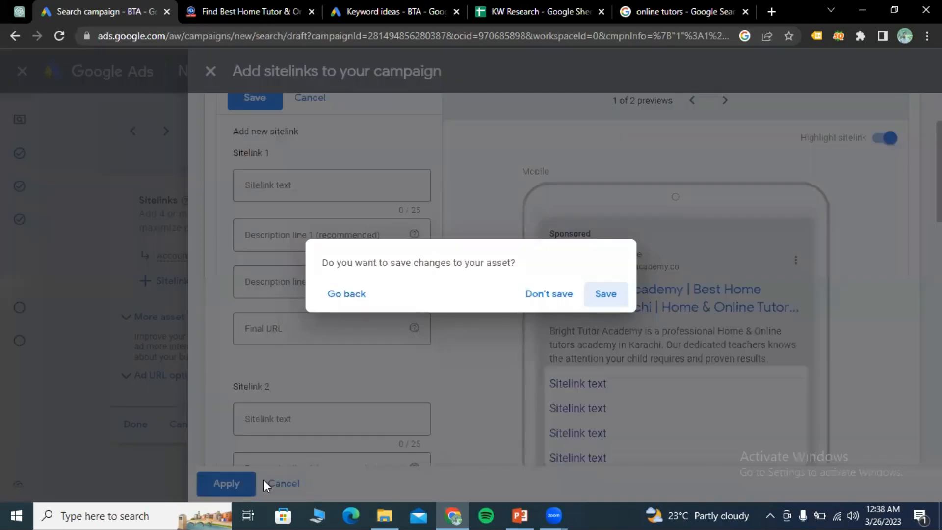
pyautogui.click(553, 295)
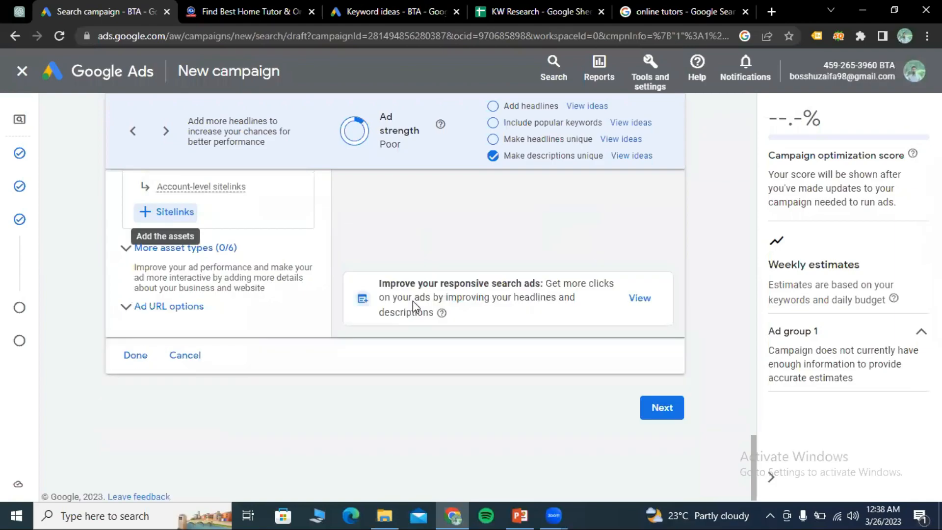
# Step: Close the ad editor and continue to the campaign's budget setup, dismissing the identity confirmation
pyautogui.scroll(1, 202, 279)
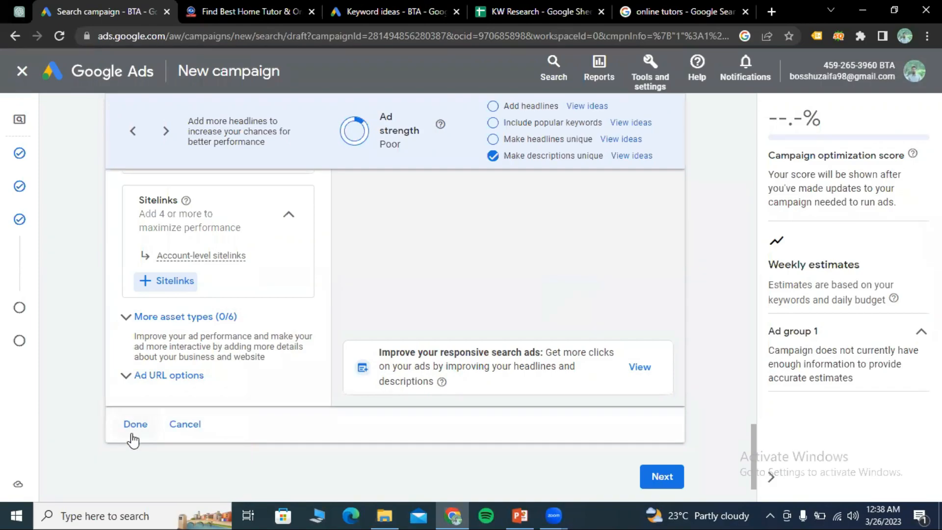
pyautogui.click(199, 425)
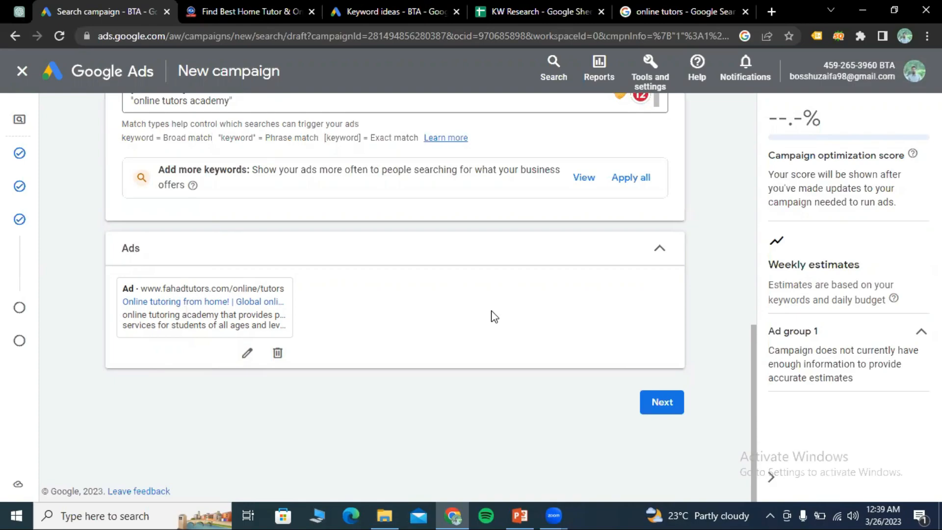
pyautogui.click(661, 408)
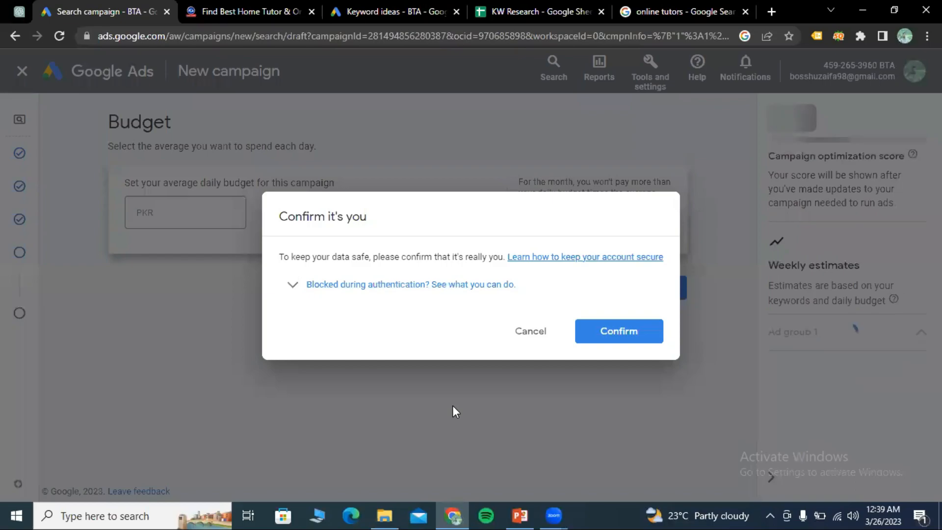
pyautogui.click(529, 325)
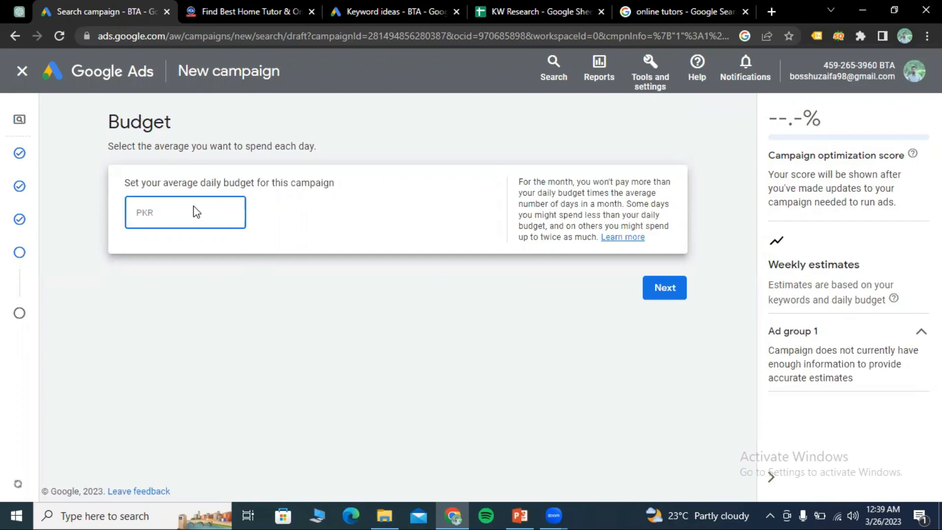
# Step: Try PKR 3000 as the campaign's average daily budget and replace it with PKR 5000
pyautogui.write('3000')
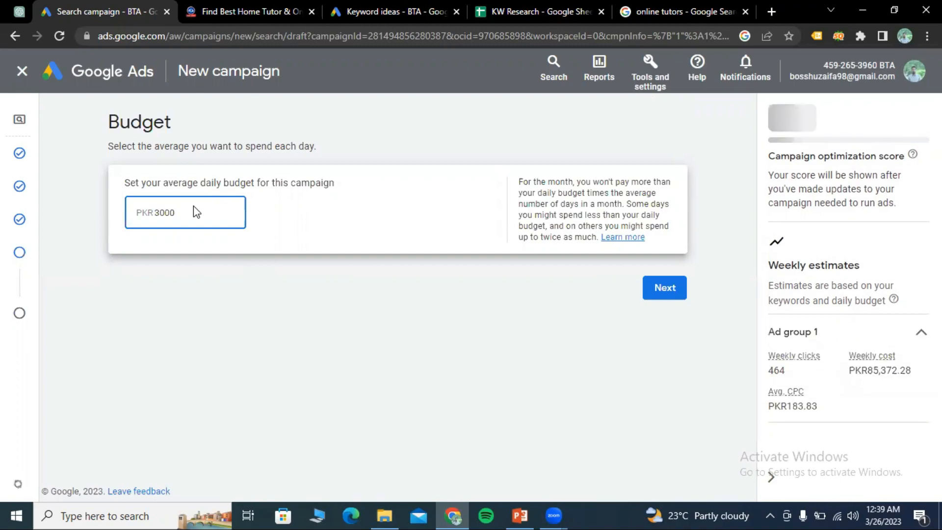
pyautogui.press('BackSpace')
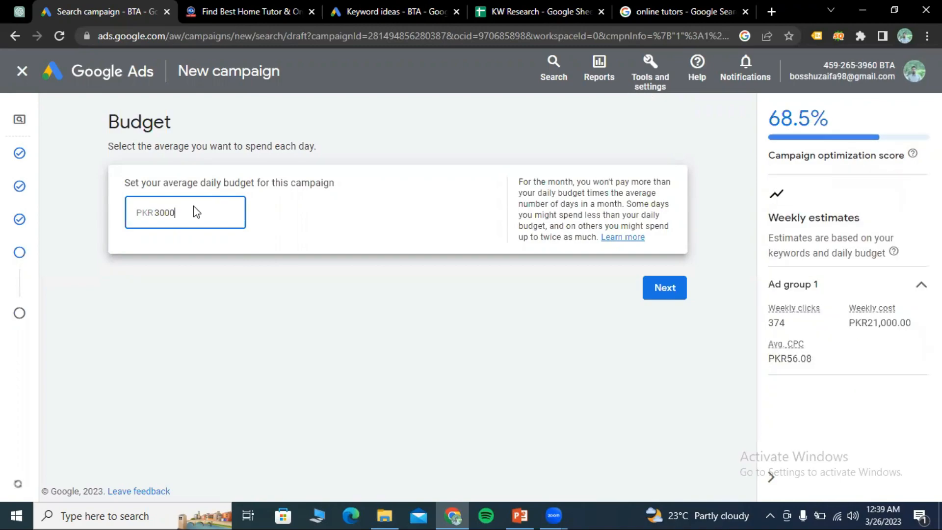
pyautogui.press('BackSpace')
pyautogui.press('BackSpace')
pyautogui.press('BackSpace')
pyautogui.press('BackSpace')
pyautogui.write('5000')
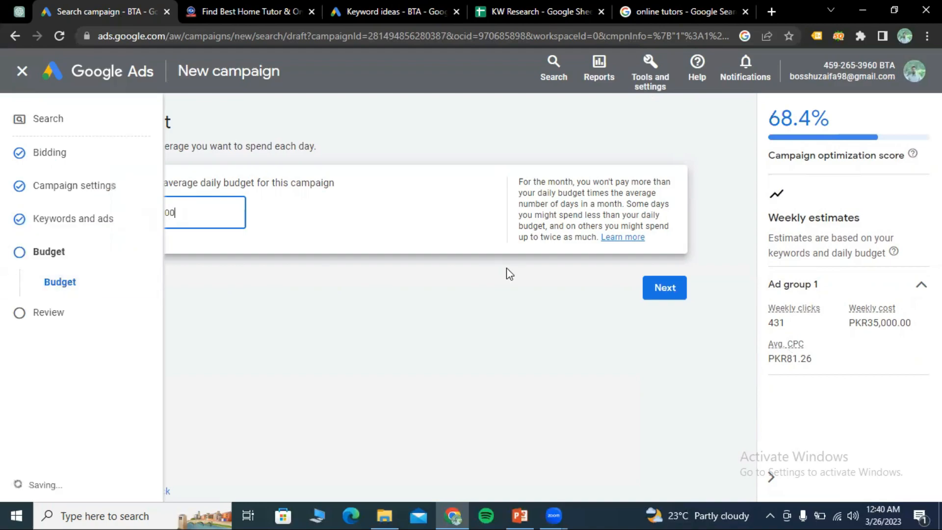
# Step: Continue from the budget to the campaign review and examine the name, goal, bidding, campaign settings, keywords, ads and budget
pyautogui.click(656, 290)
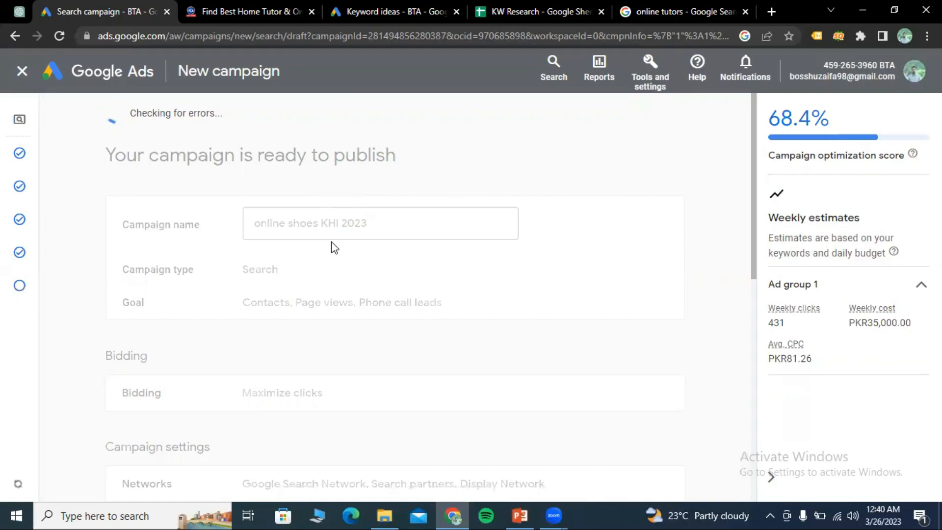
pyautogui.scroll(-7, 262, 231)
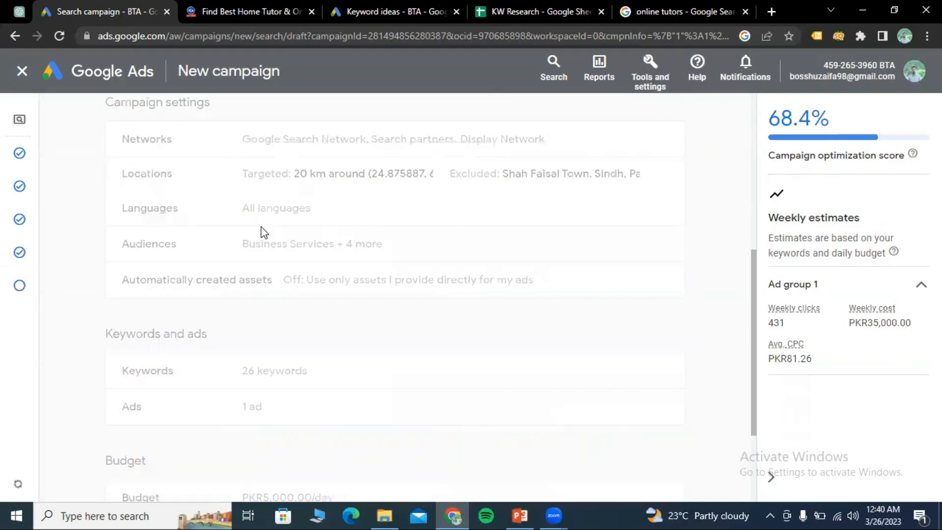
pyautogui.scroll(-3, 261, 227)
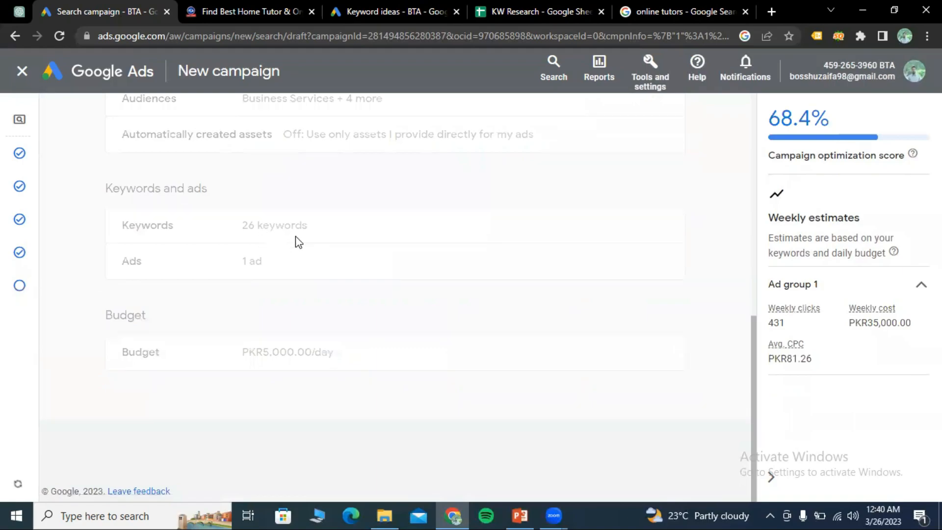
pyautogui.scroll(7, 297, 240)
pyautogui.scroll(-4, 298, 240)
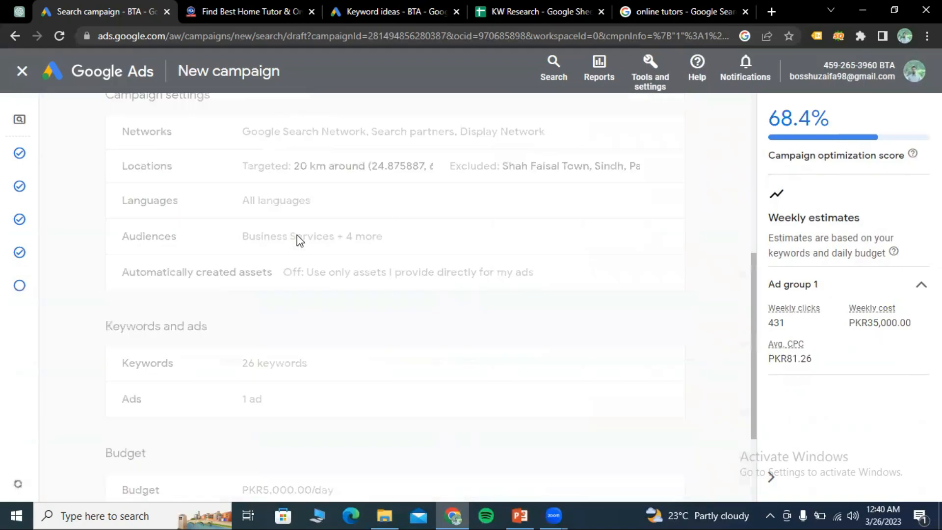
pyautogui.scroll(-3, 301, 241)
pyautogui.scroll(7, 300, 241)
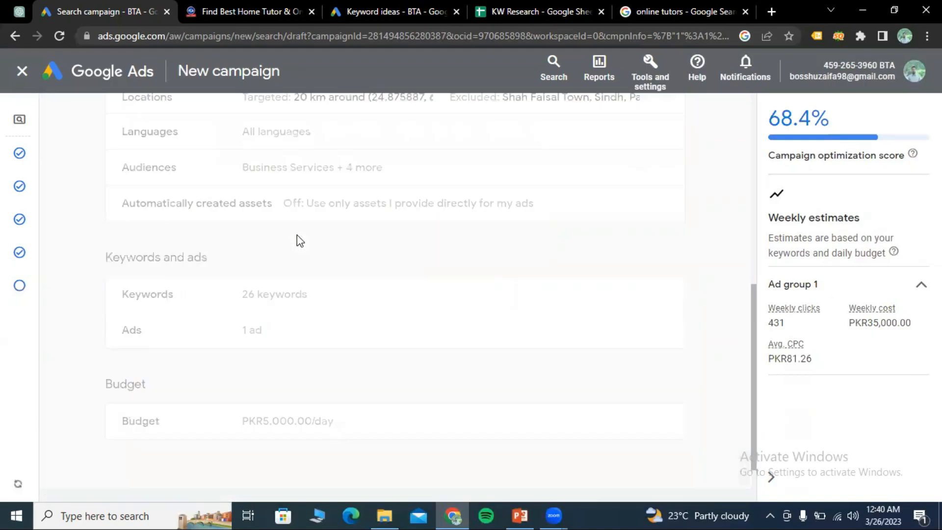
pyautogui.scroll(2, 300, 241)
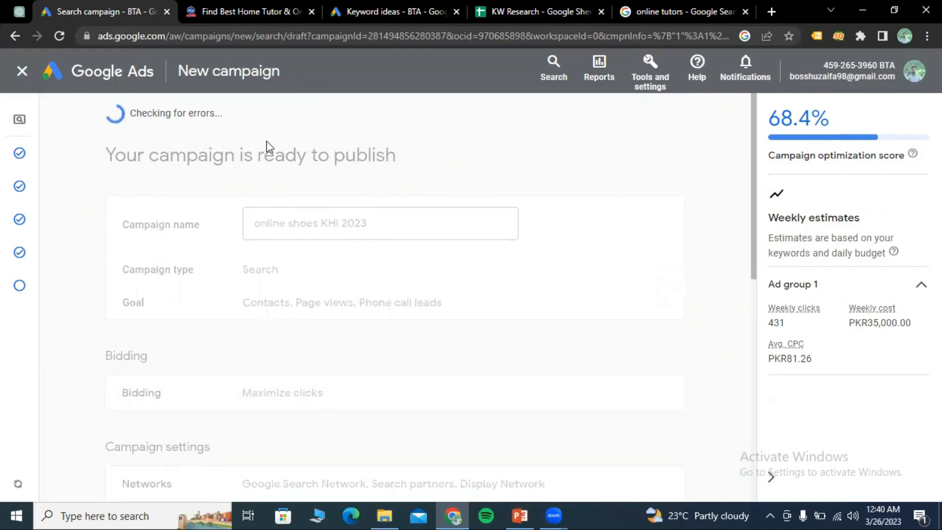
pyautogui.scroll(-10, 661, 260)
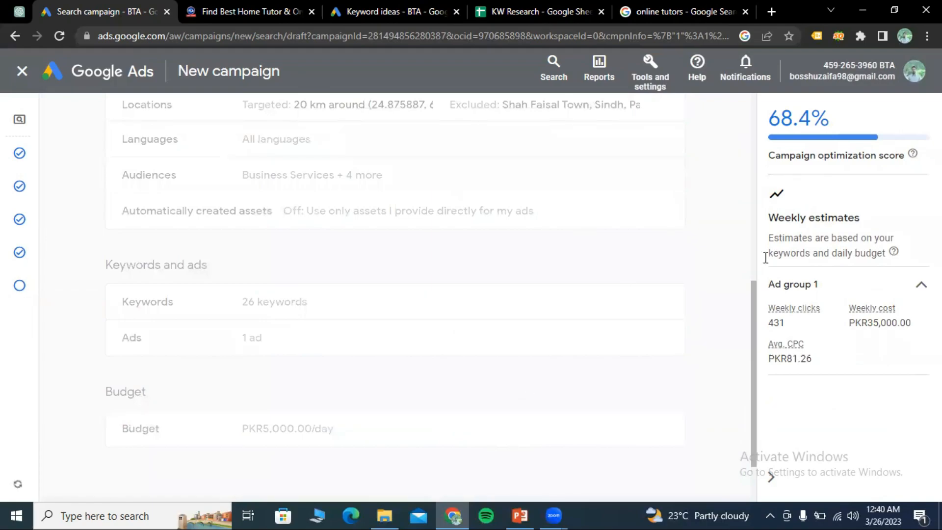
# Step: Switch to the "Digital Marketing lecture 1" presentation in PowerPoint
pyautogui.hotkey('alt', 'Tab')
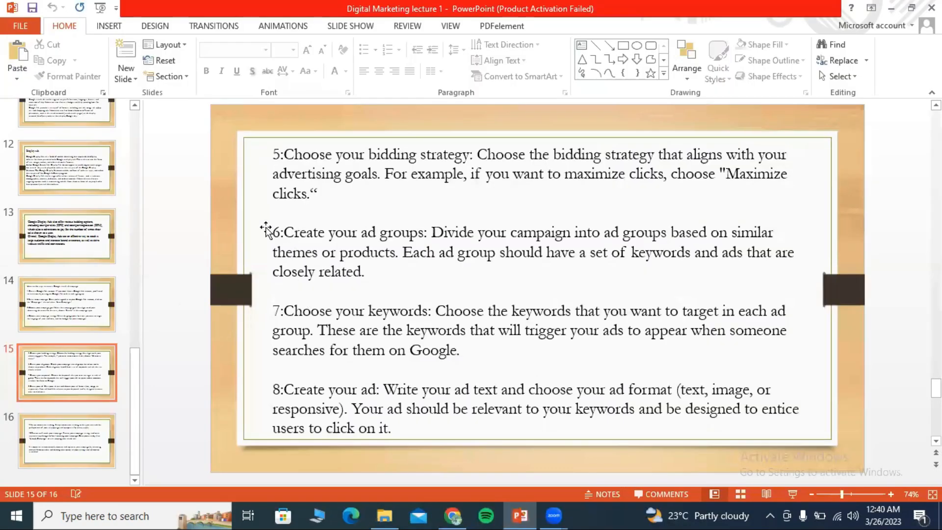